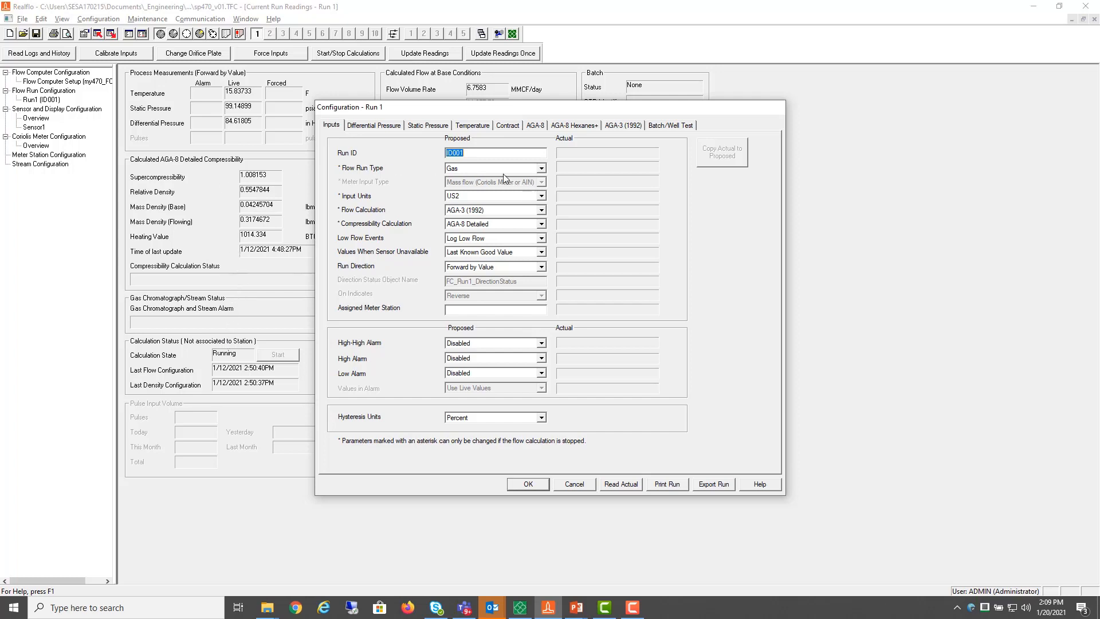
Step: Review the input types available for Run 1's differential pressure, and close the configuration without changes
click(381, 127)
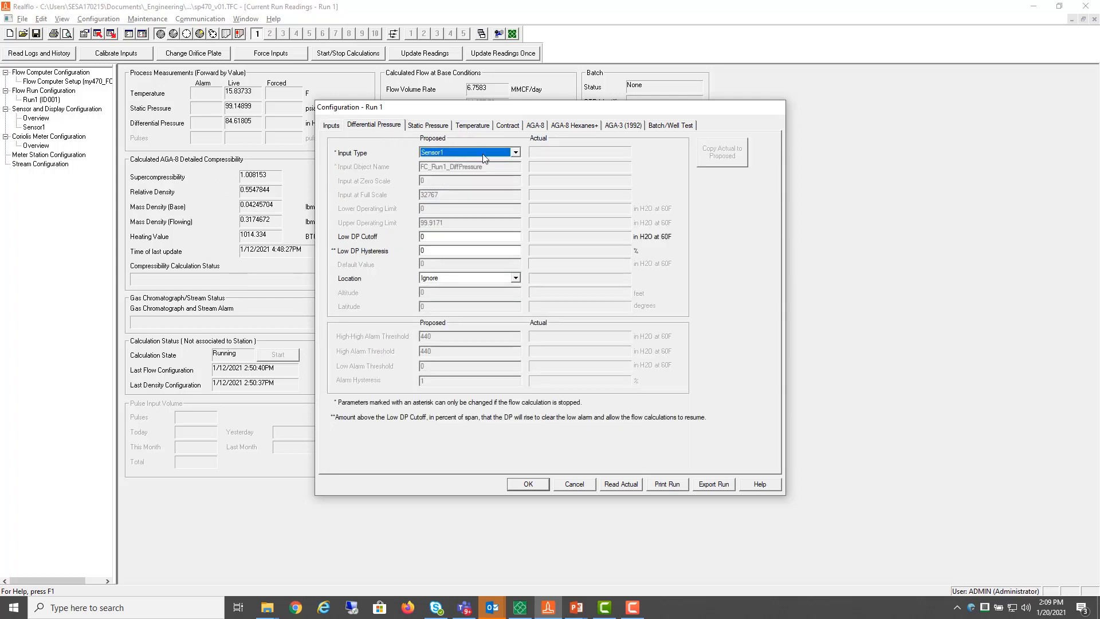
click(516, 153)
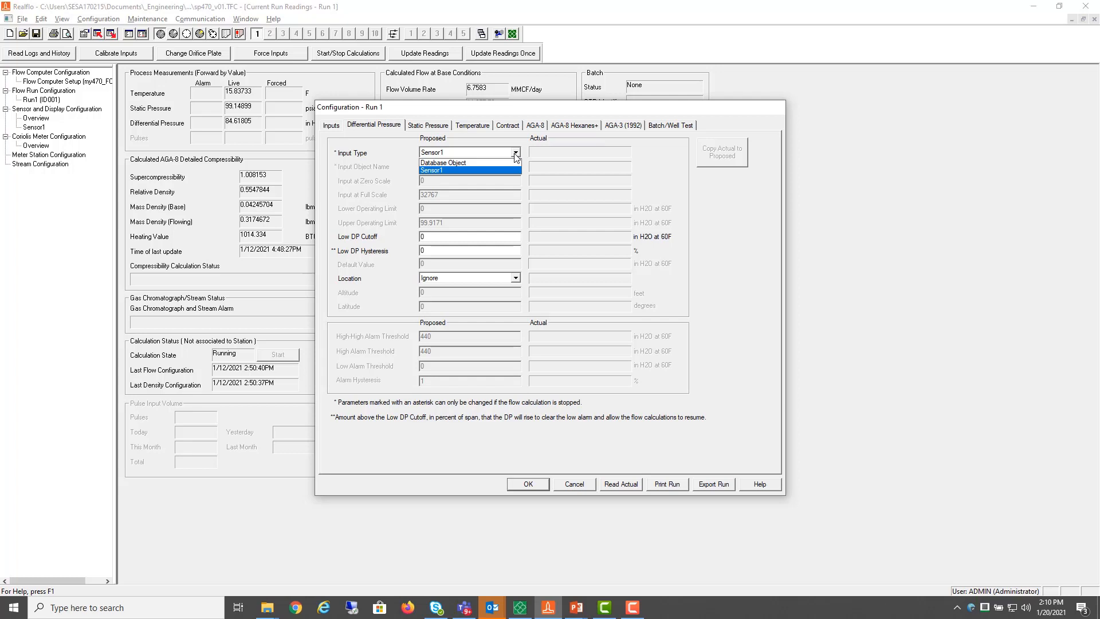
click(580, 486)
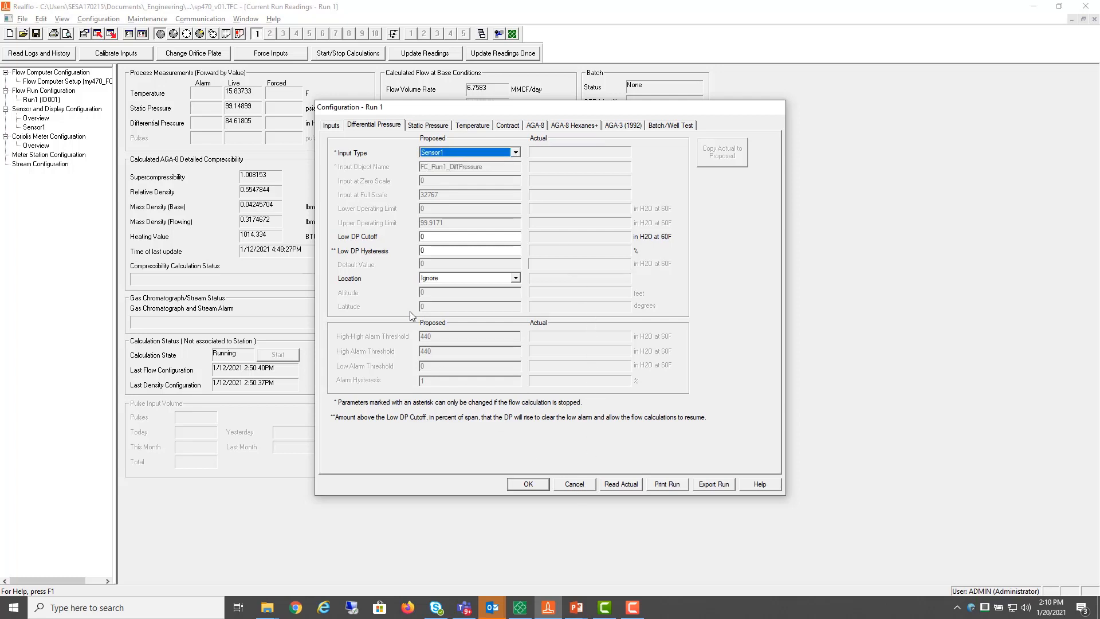
click(576, 485)
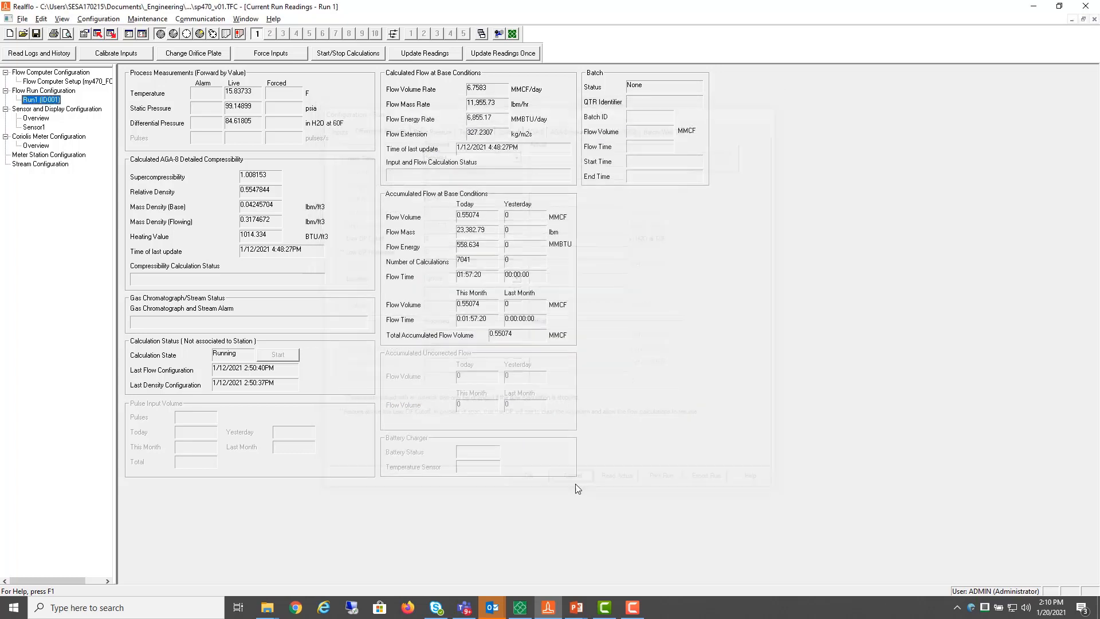
Step: Change the flow computer's hardware type to SCADAPack 350
click(98, 19)
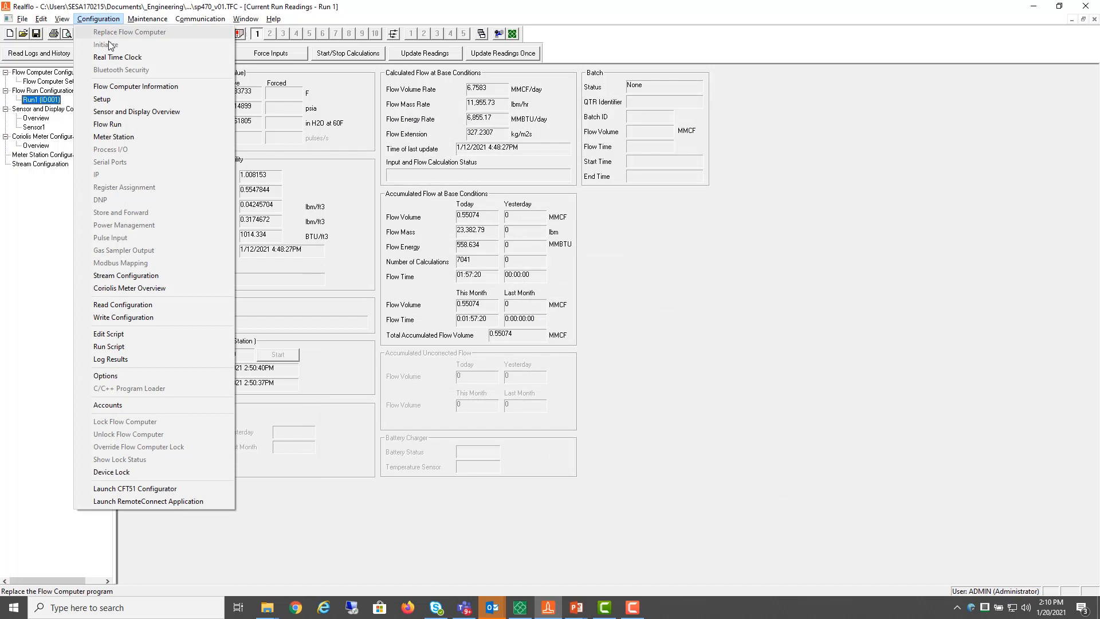
click(120, 92)
click(615, 245)
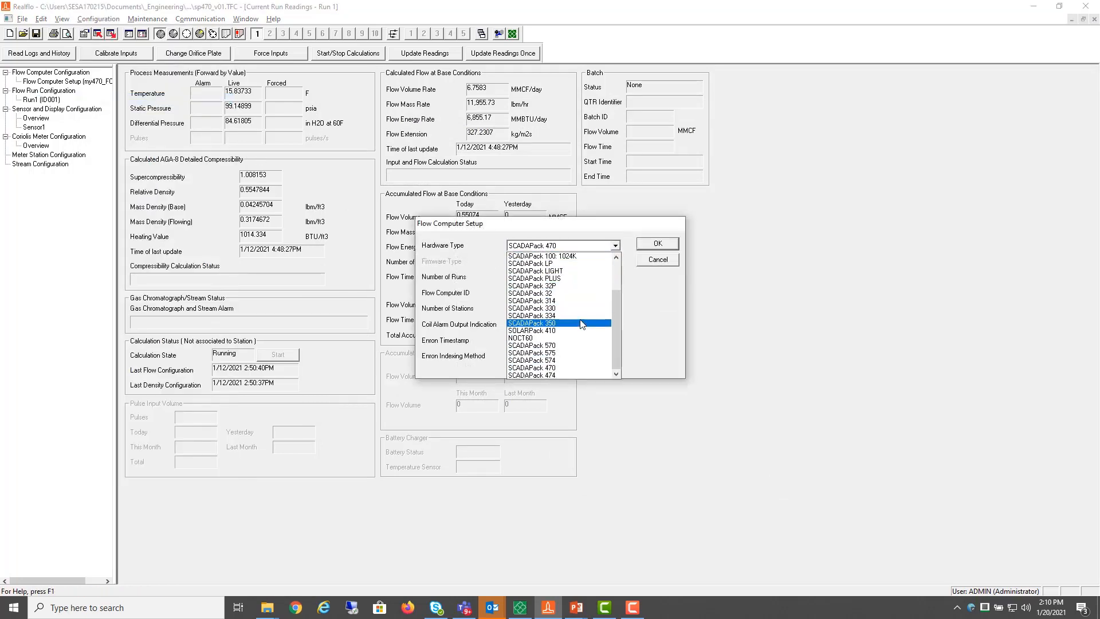
click(582, 324)
click(658, 244)
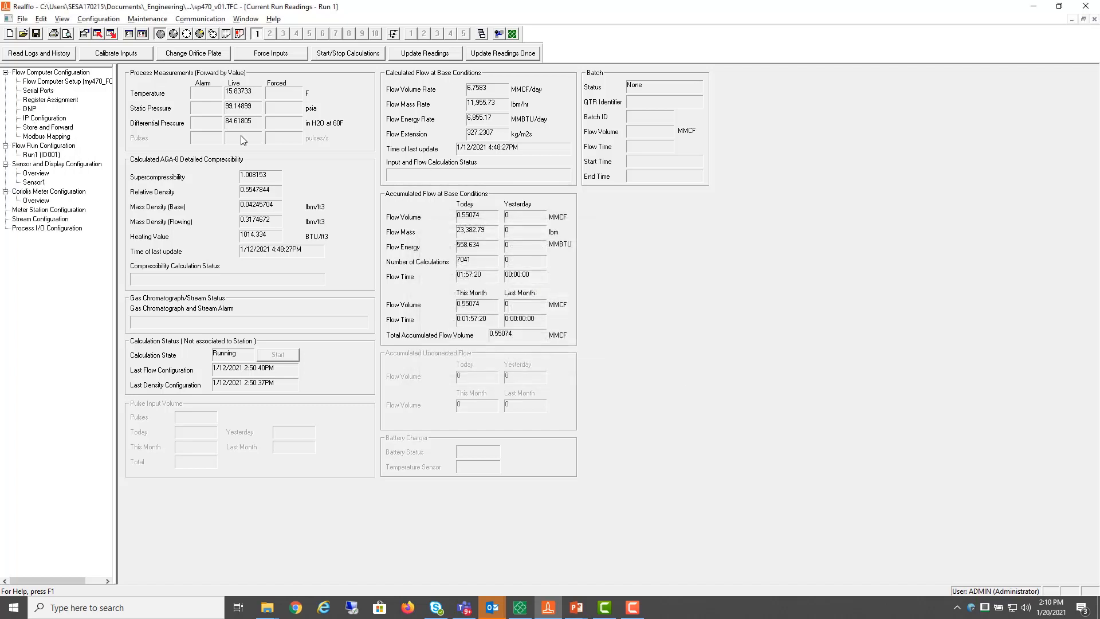
Step: Open the Run 1 configuration and try Telepace Integer as the differential pressure input type
click(58, 156)
double_click(41, 155)
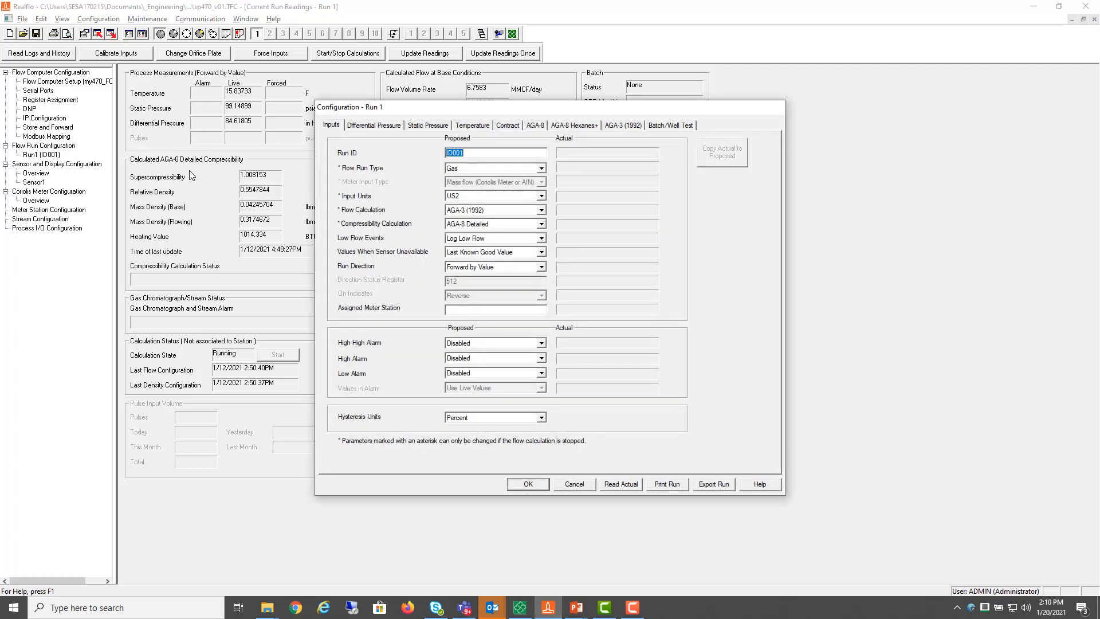
click(380, 129)
click(516, 153)
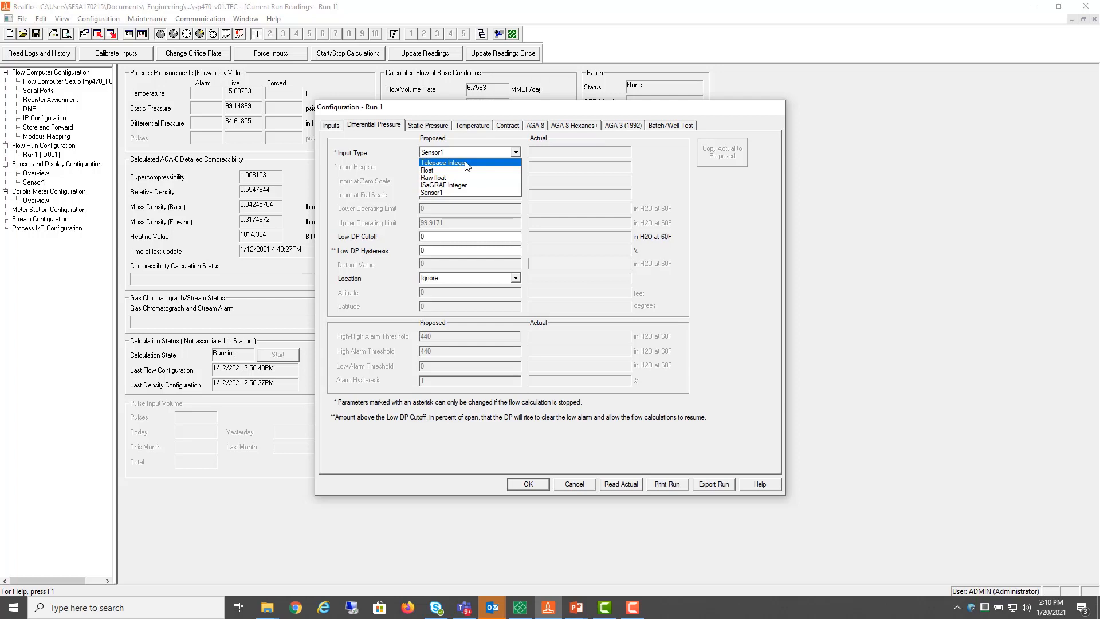
click(467, 164)
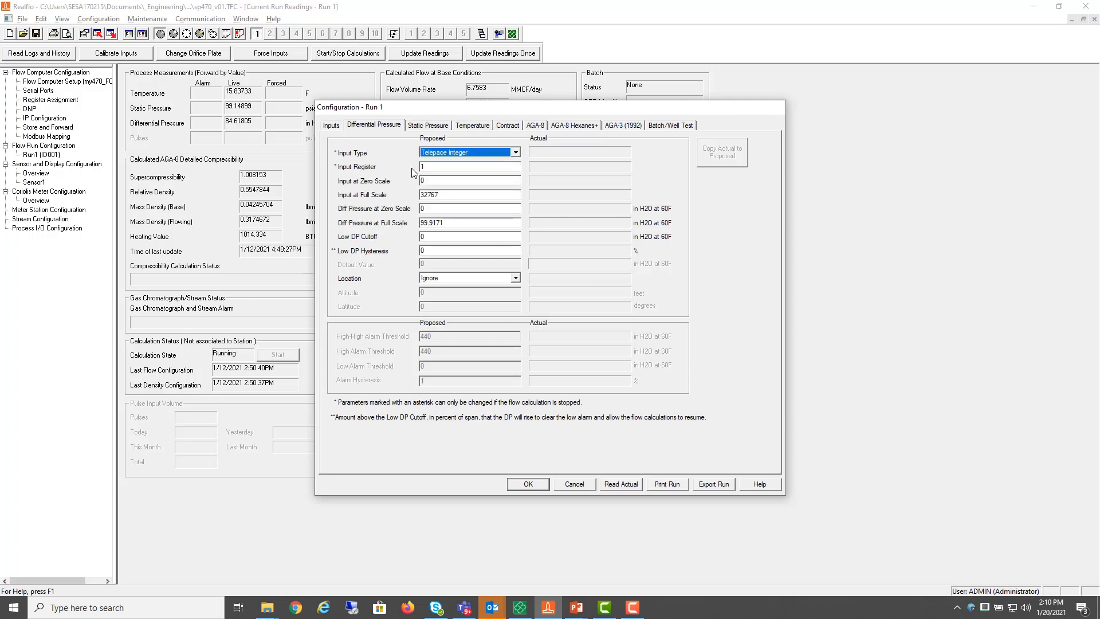
click(433, 167)
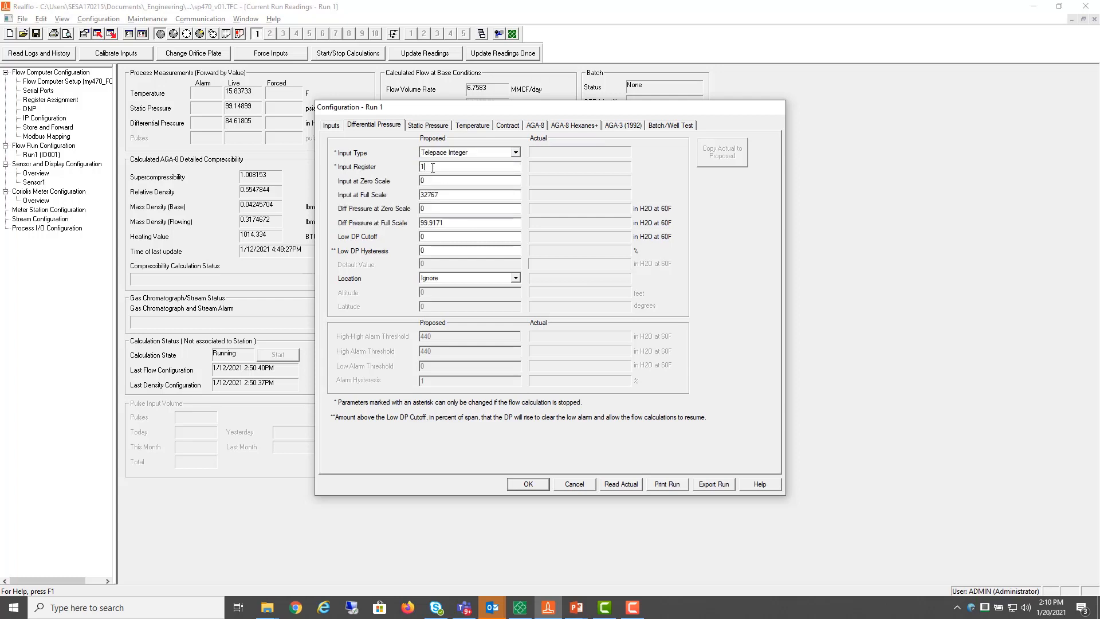
Step: Try Raw float, ISaGRAF Integer and Float as Run 1's differential pressure input type, and cancel the configuration
click(515, 152)
click(488, 178)
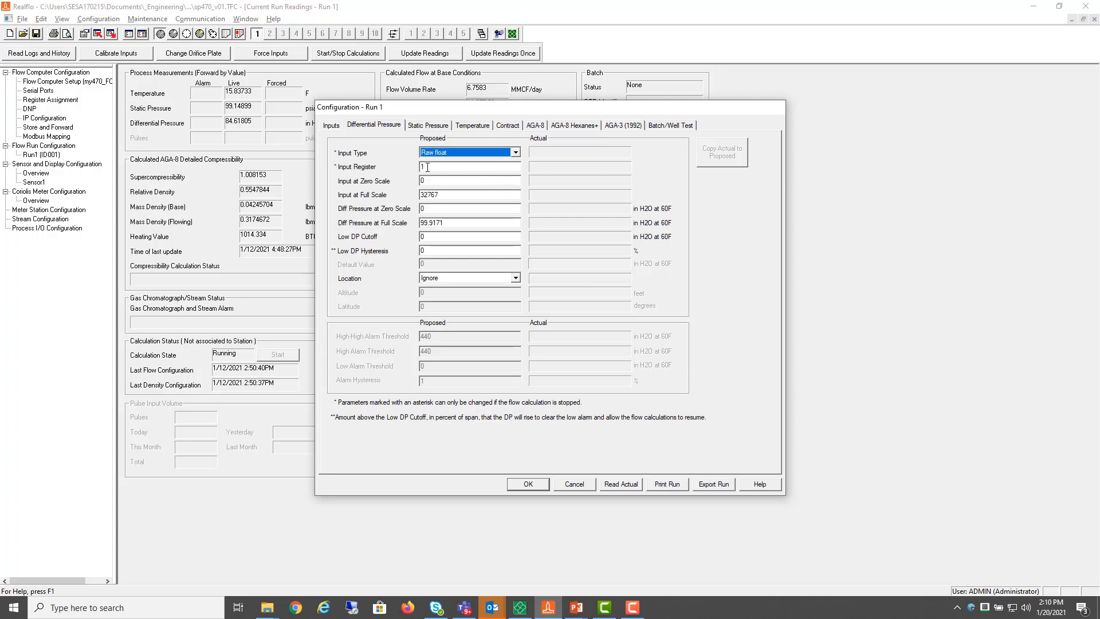
click(516, 155)
click(459, 187)
click(516, 152)
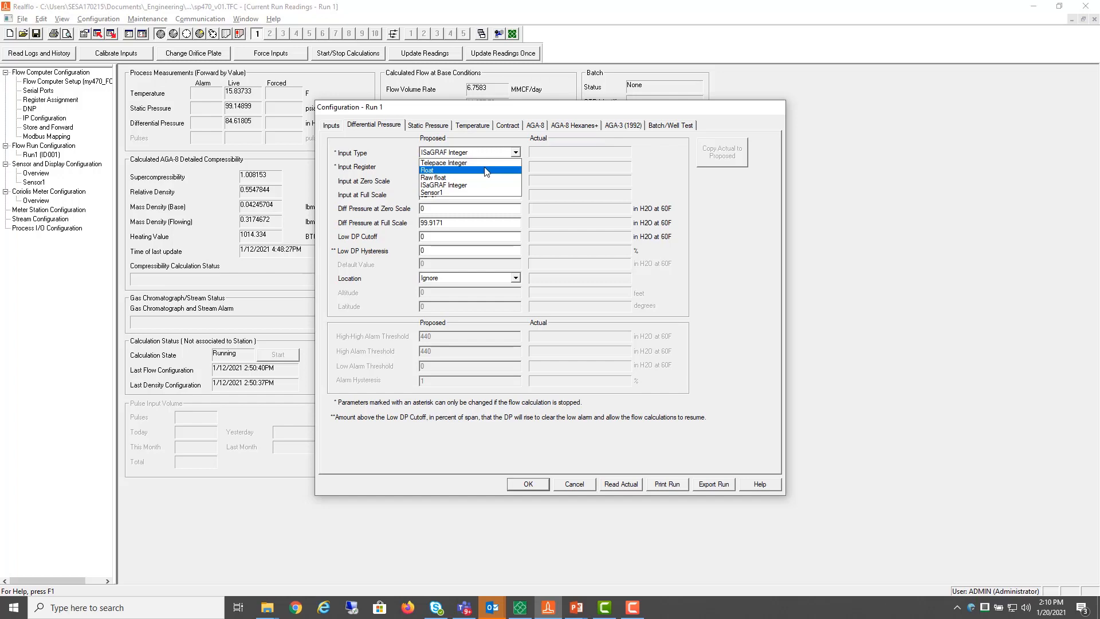
click(487, 171)
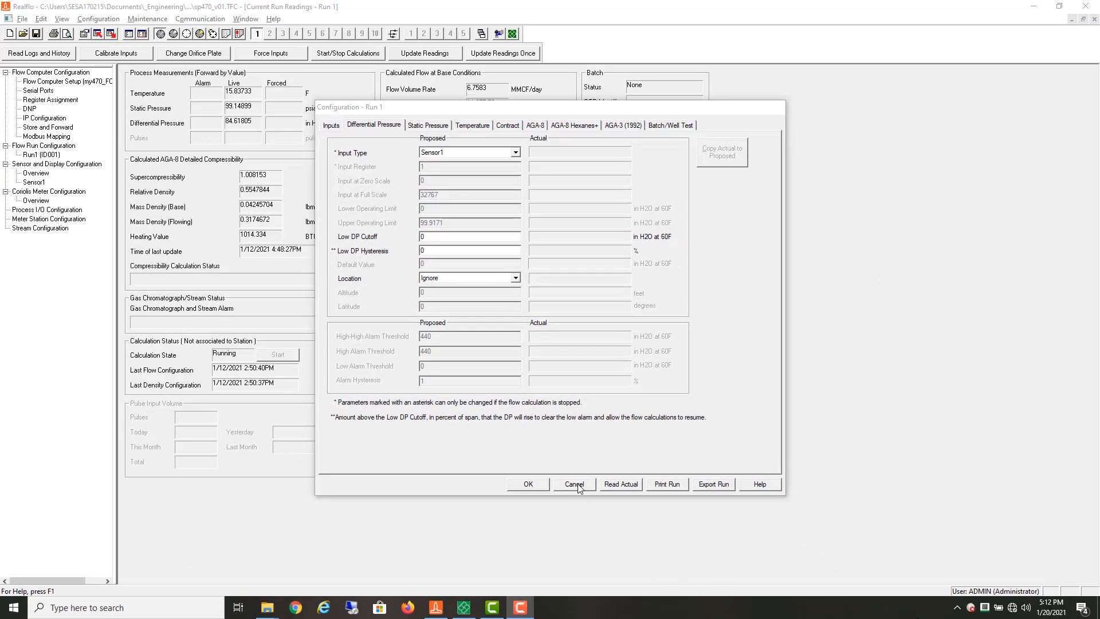
click(574, 484)
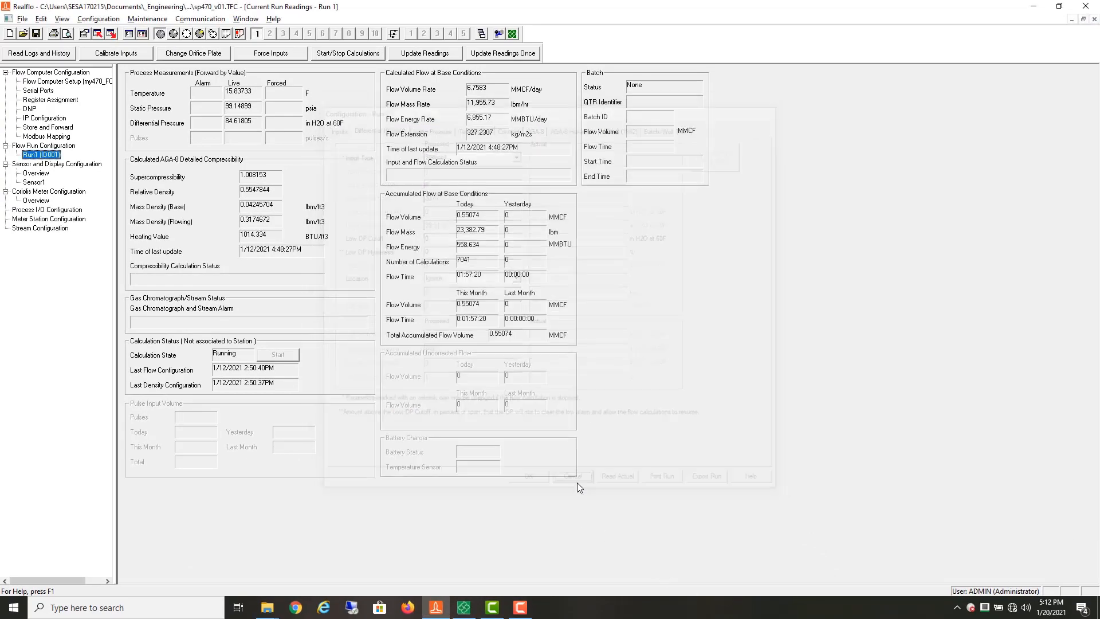
Step: Set the flow computer's hardware type to SCADAPack 470
click(101, 20)
click(101, 99)
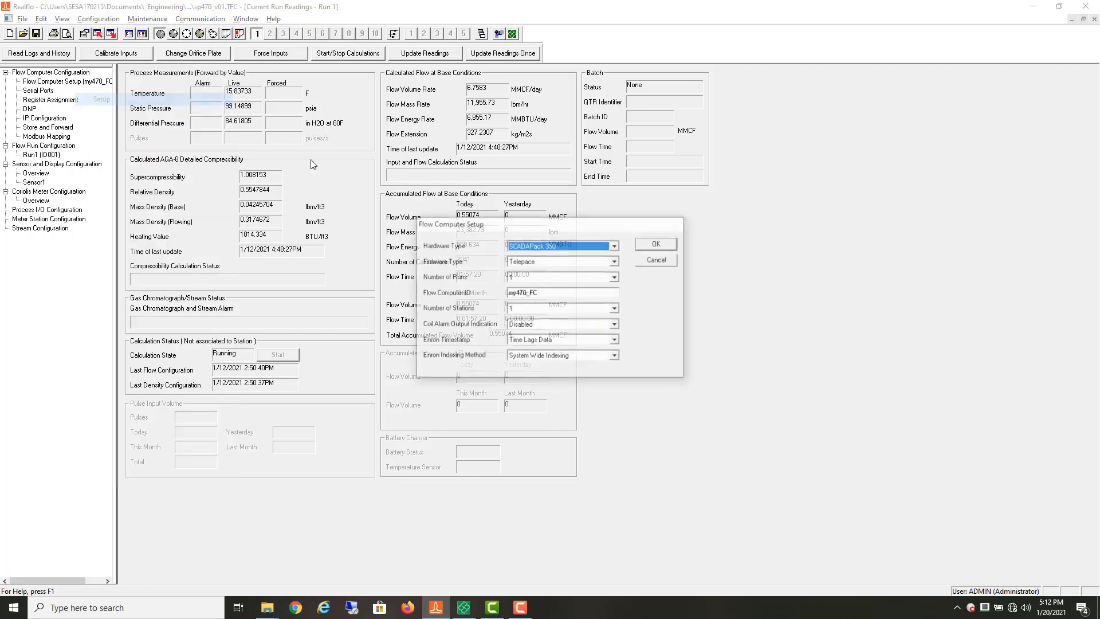
click(615, 245)
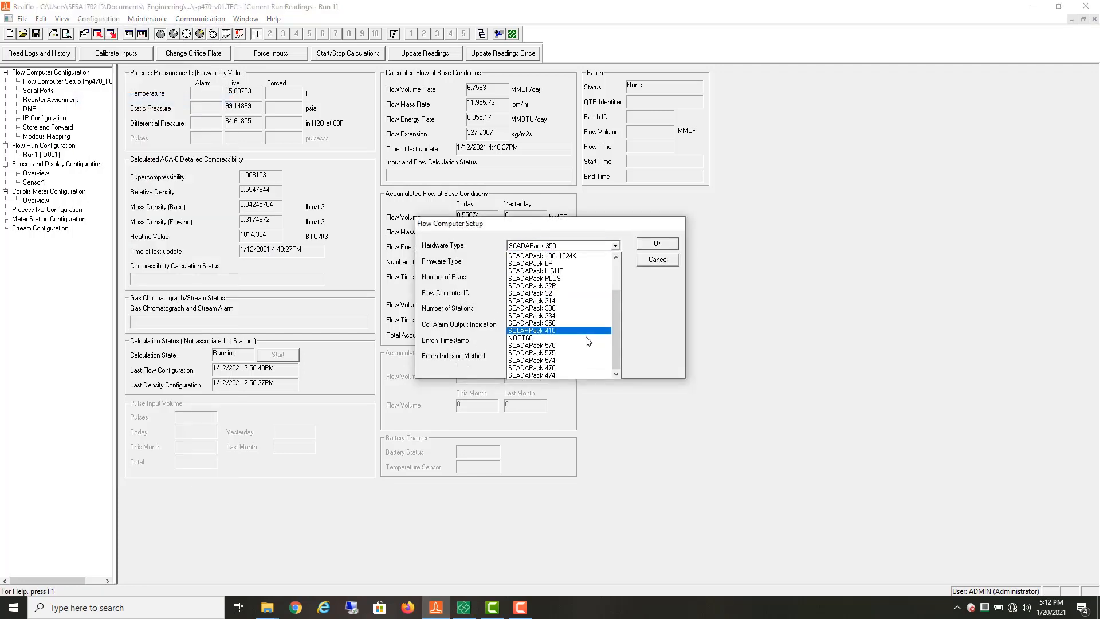
click(585, 368)
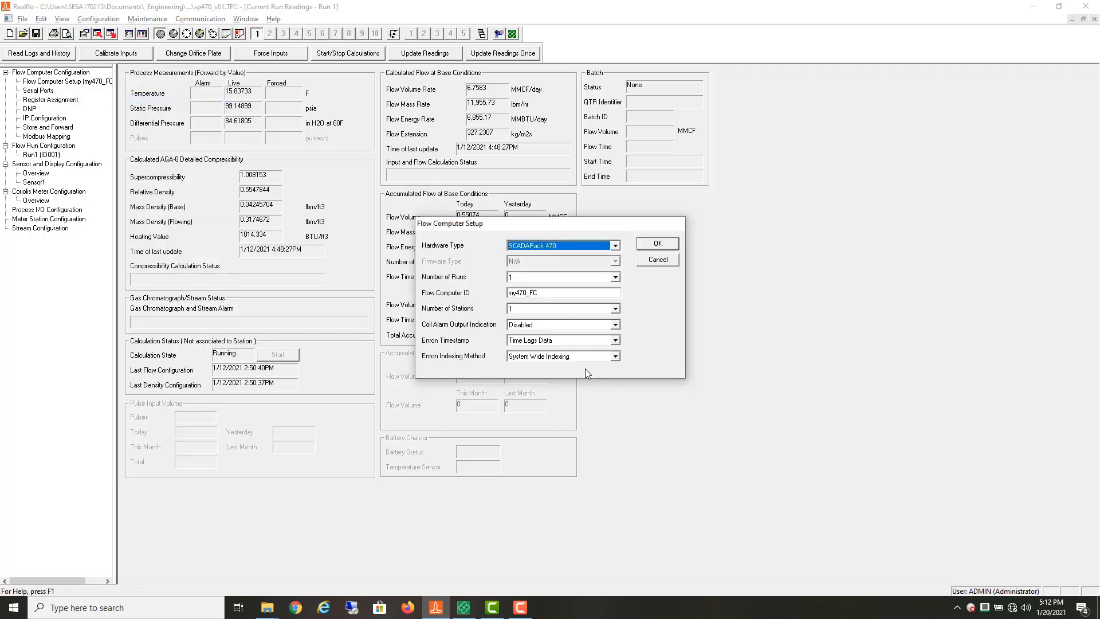
click(659, 244)
Step: Set Run 1's differential pressure input type to Database Object with the input object name DP
click(57, 100)
double_click(57, 100)
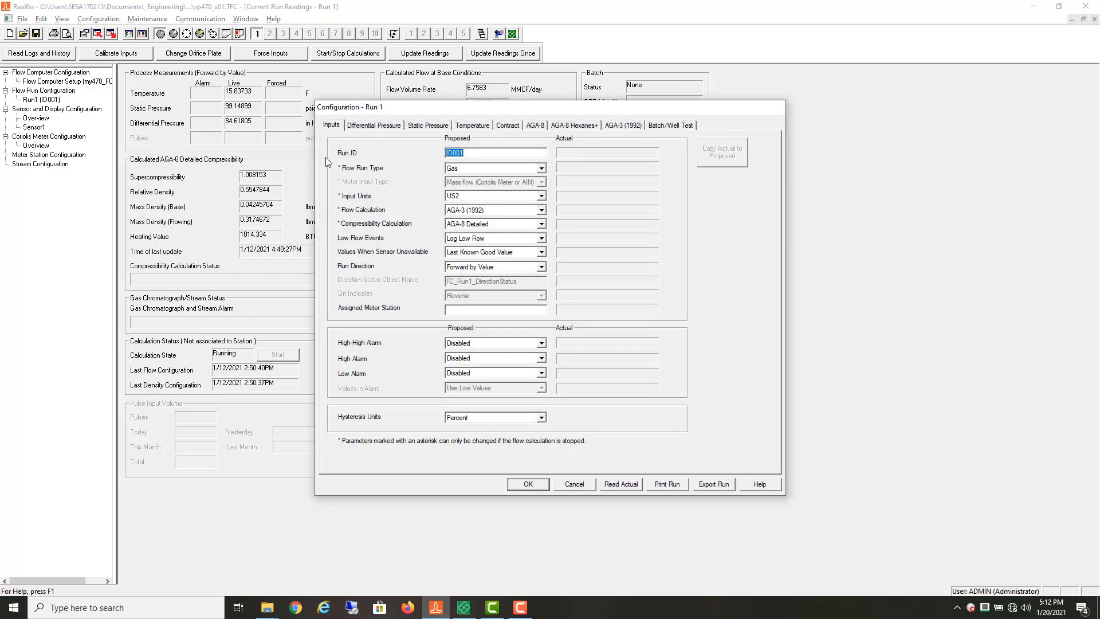
click(372, 126)
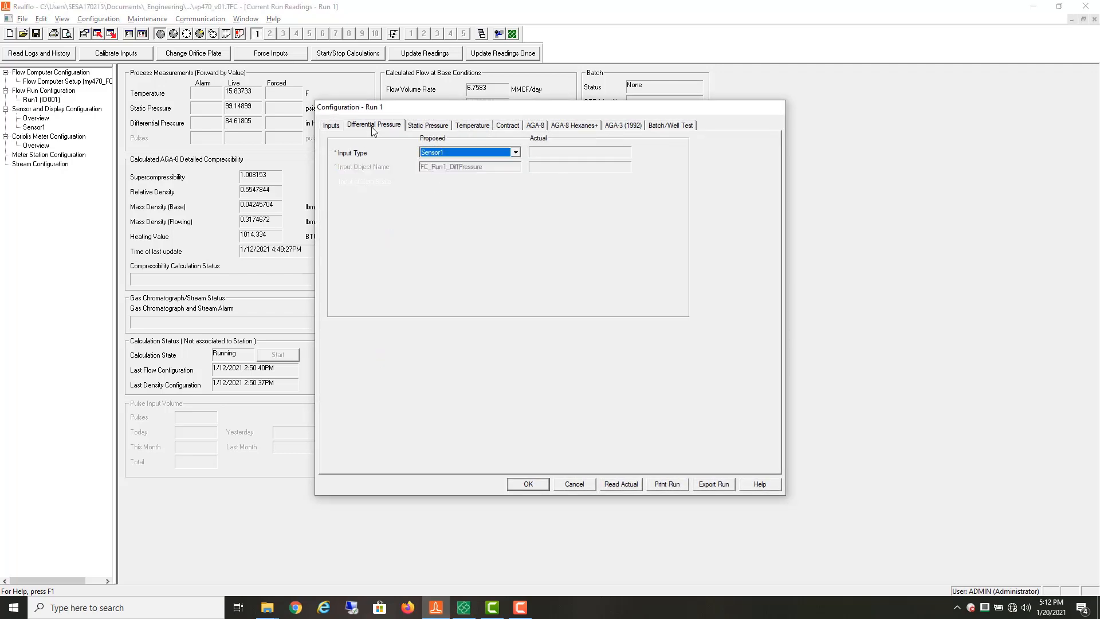
click(517, 153)
click(520, 166)
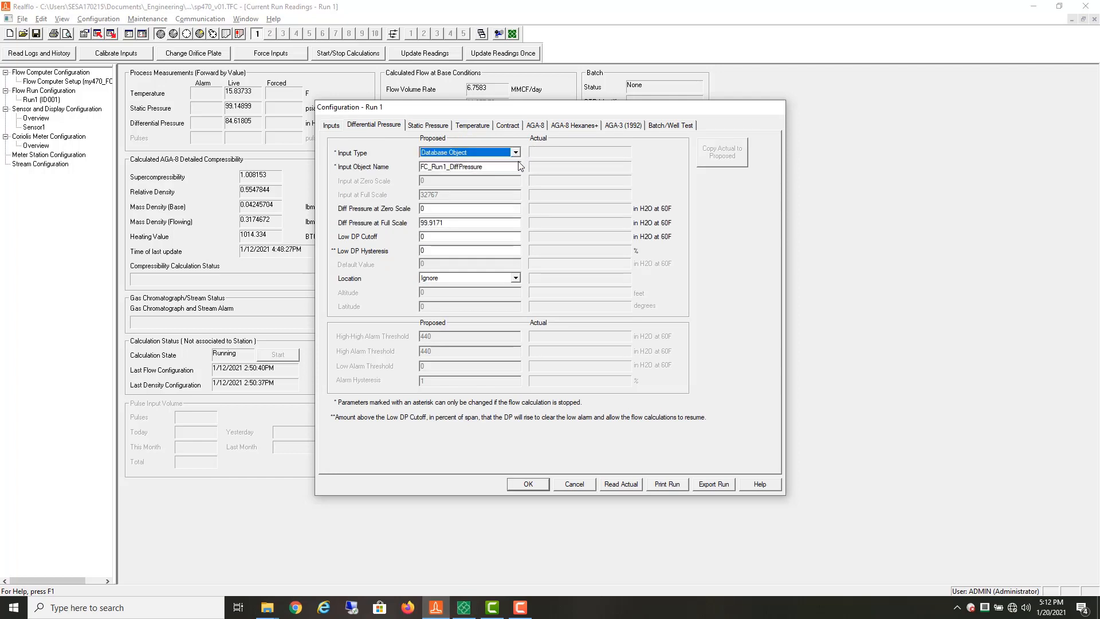
click(497, 167)
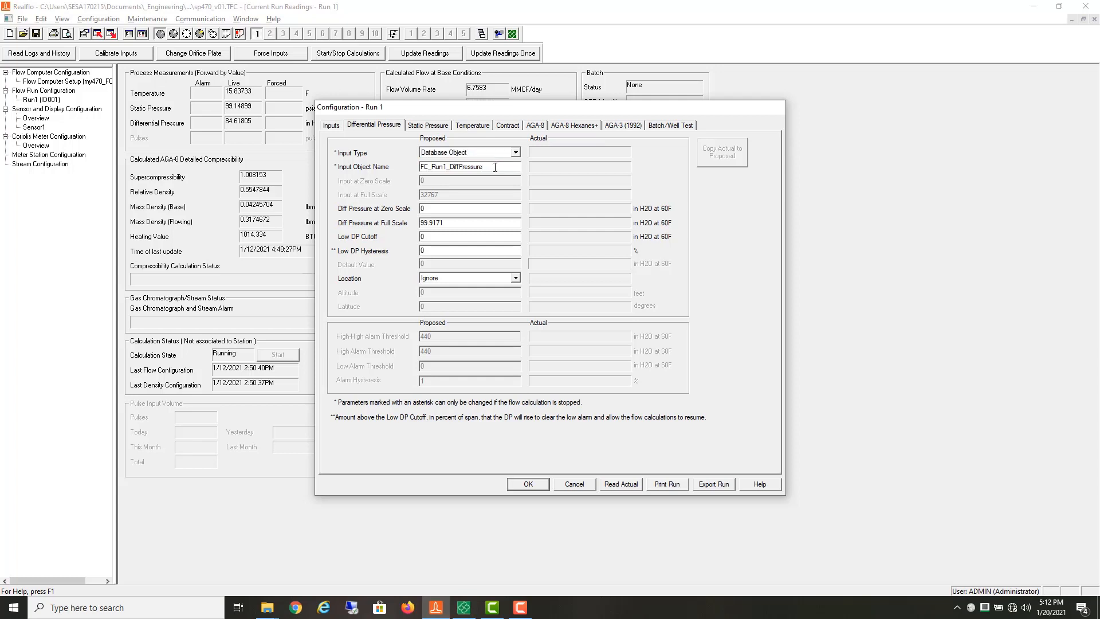
drag(495, 168, 407, 166)
text(D)
Step: Set the differential pressure at full scale to 300 in H2O
double_click(462, 223)
text(400)
text(0)
key(BackSpace)
key(BackSpace)
key(BackSpace)
key(BackSpace)
text(300)
Step: Switch to RemoteConnect and add an analog object named DP in the object grouping Flow Run 1
click(465, 611)
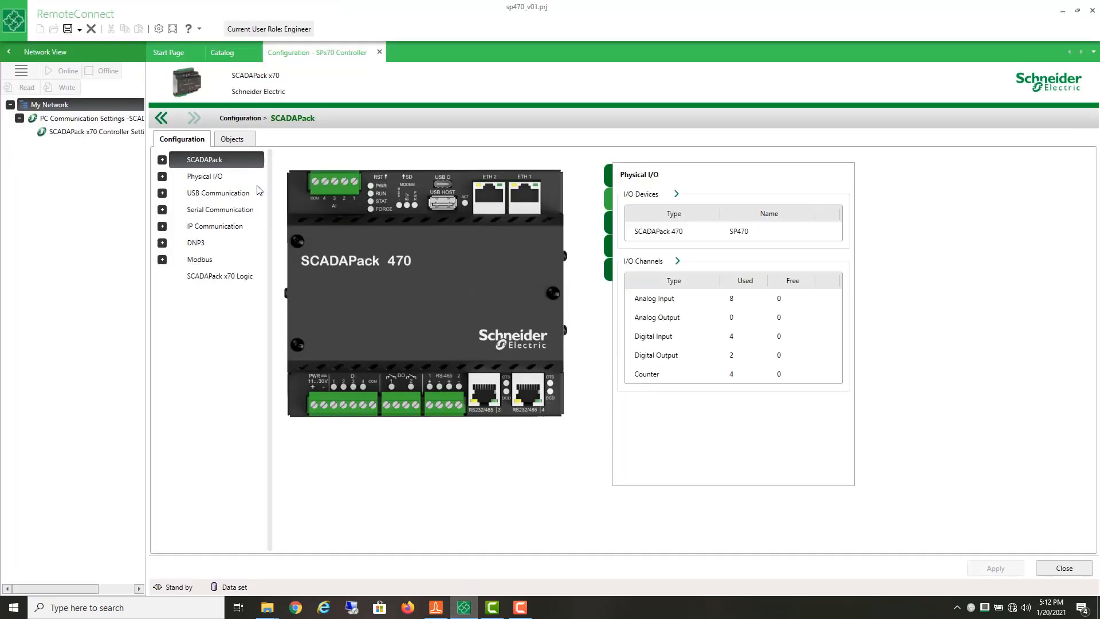
click(246, 140)
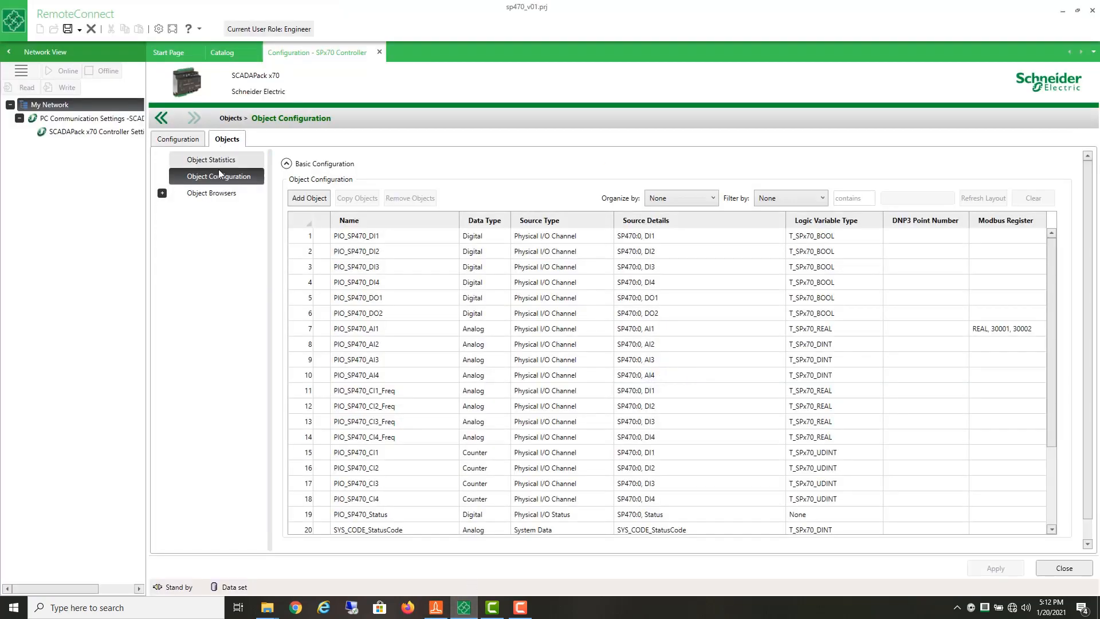
click(309, 201)
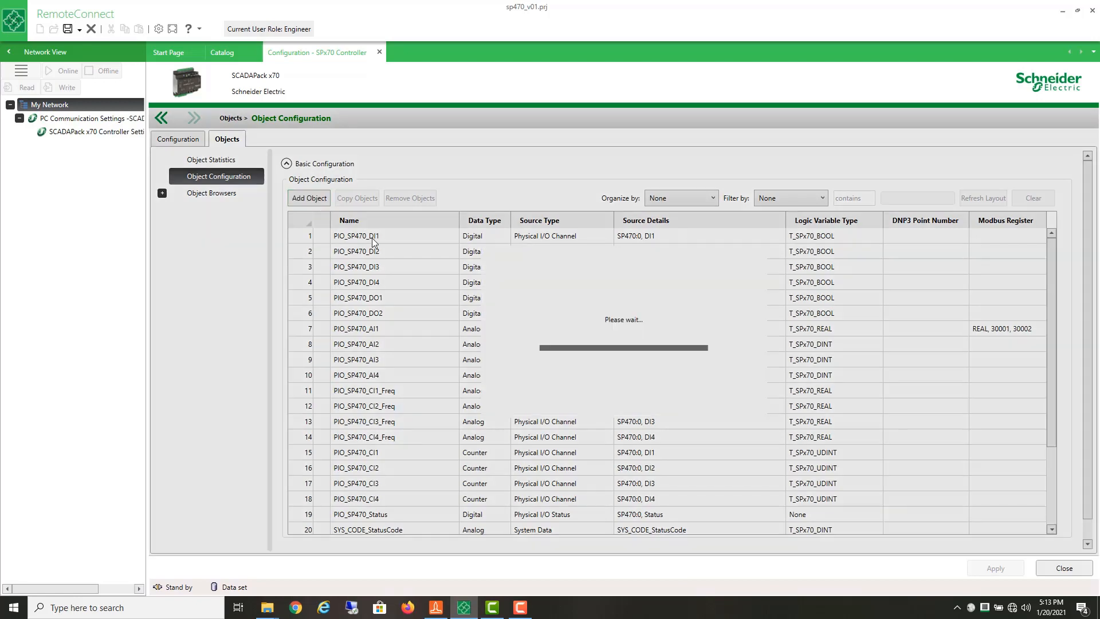
text(DP)
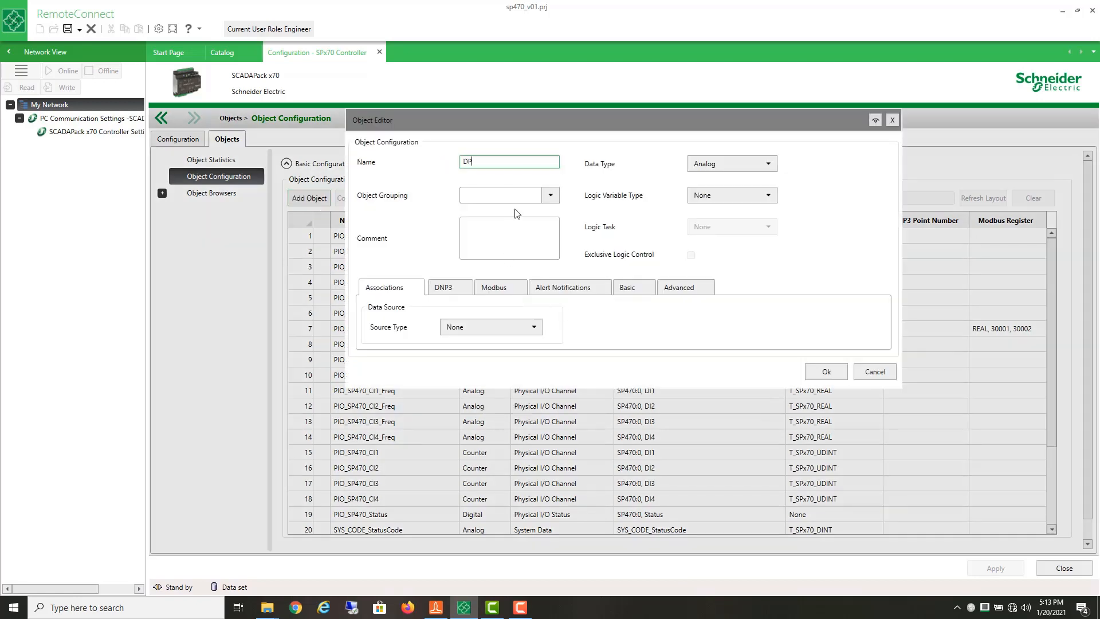
click(548, 200)
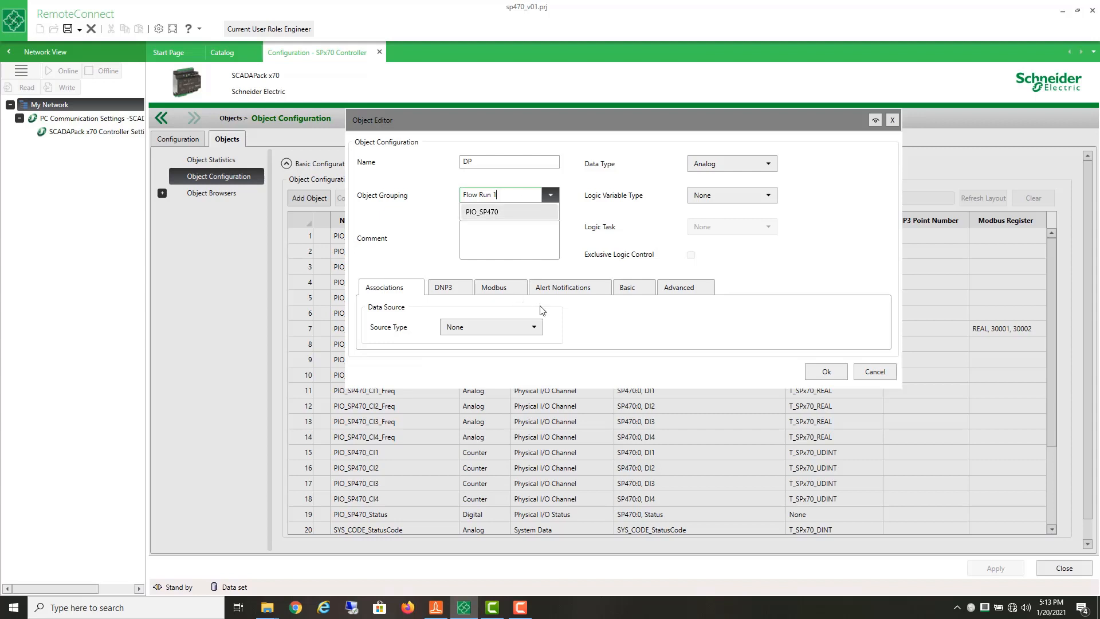
Step: Set the DP object's engineering maximum to 300 and confirm the new object
click(630, 286)
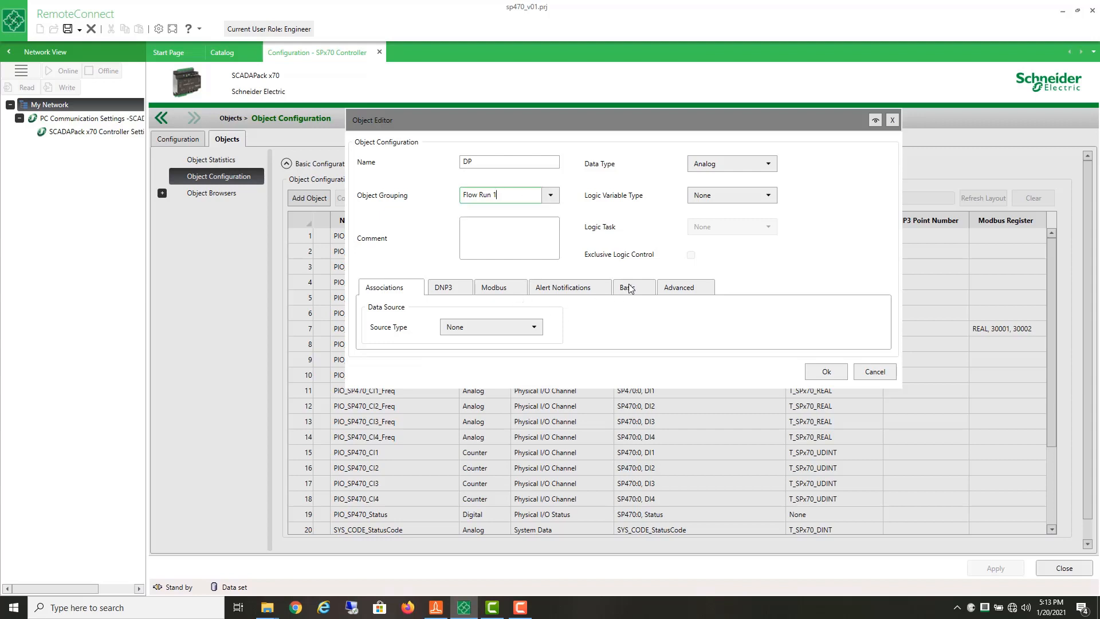
click(627, 289)
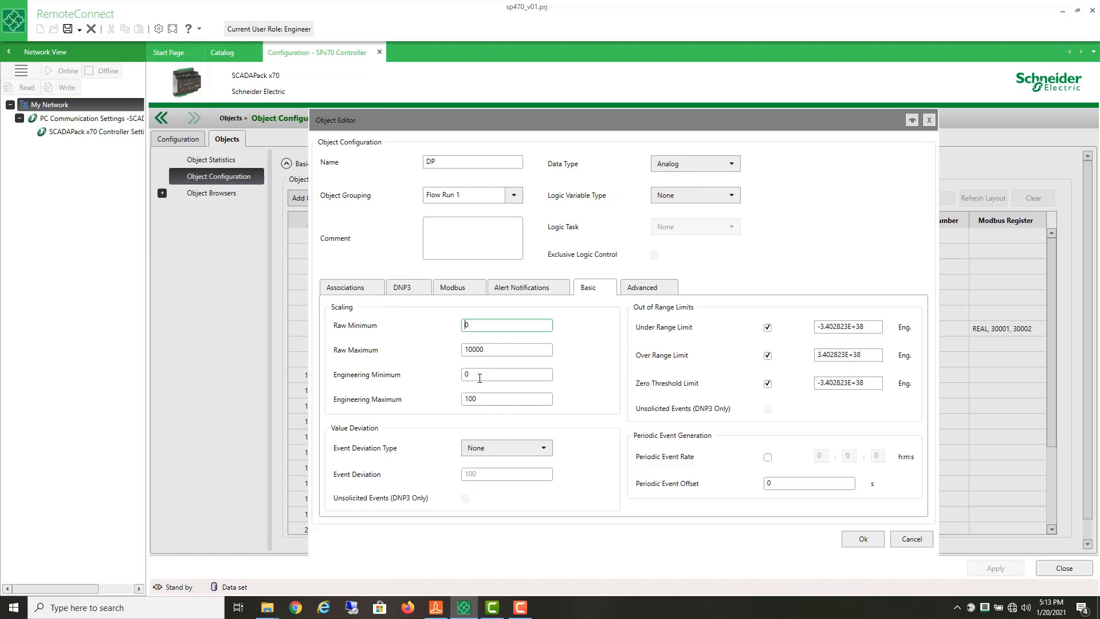
double_click(488, 400)
text(300)
click(864, 539)
Step: Switch to Realflo and set Run 1's static pressure input type to Database Object with the input object name SP
key(alt+Tab)
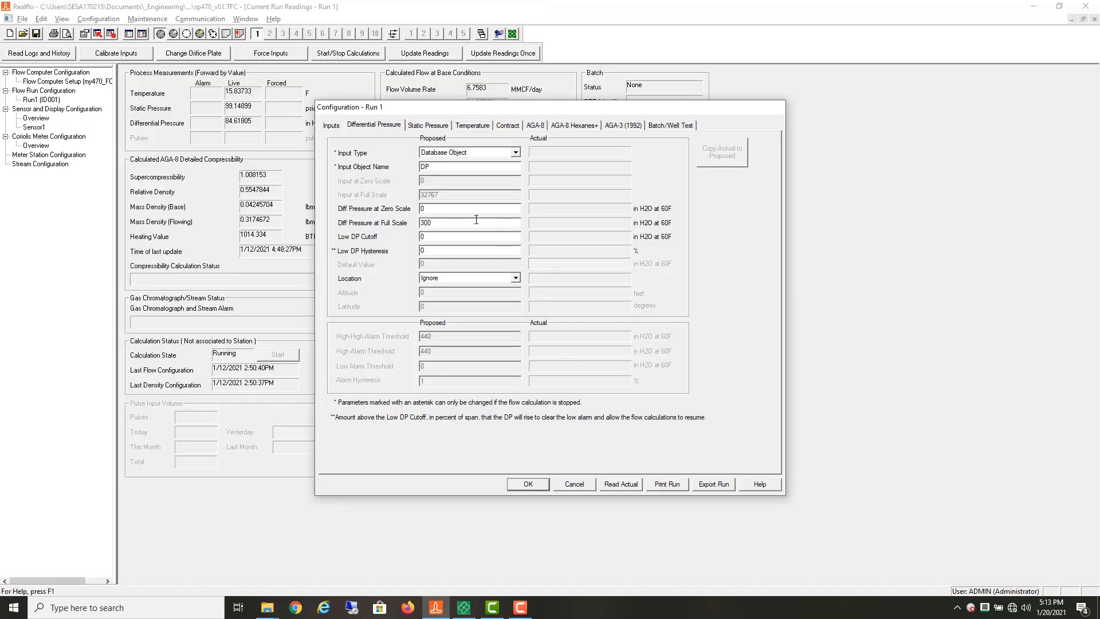
click(437, 126)
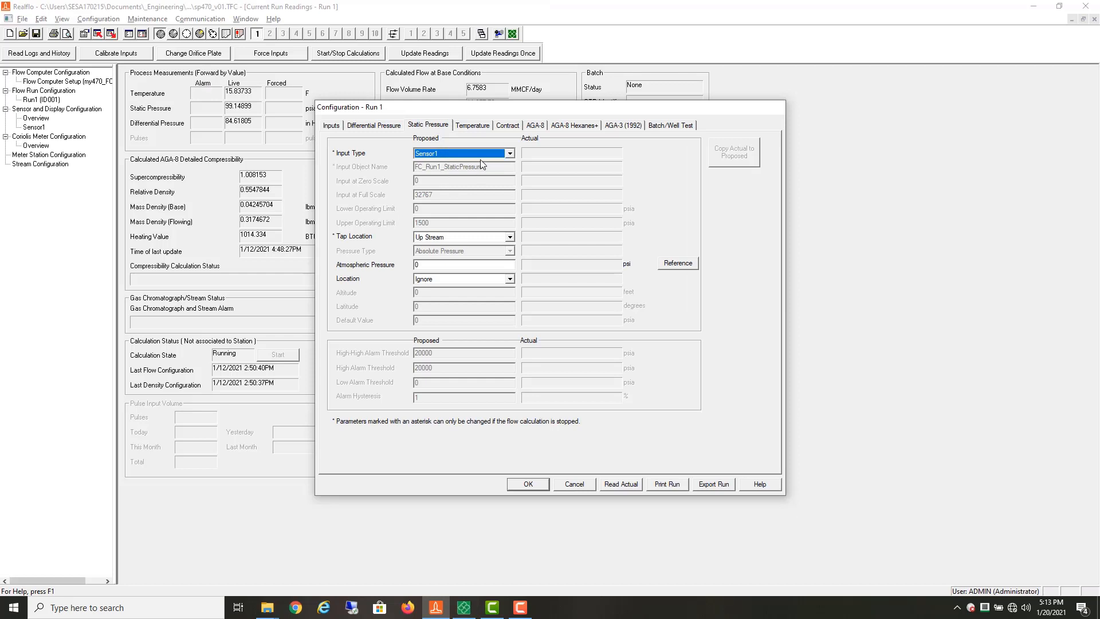
click(483, 154)
click(479, 167)
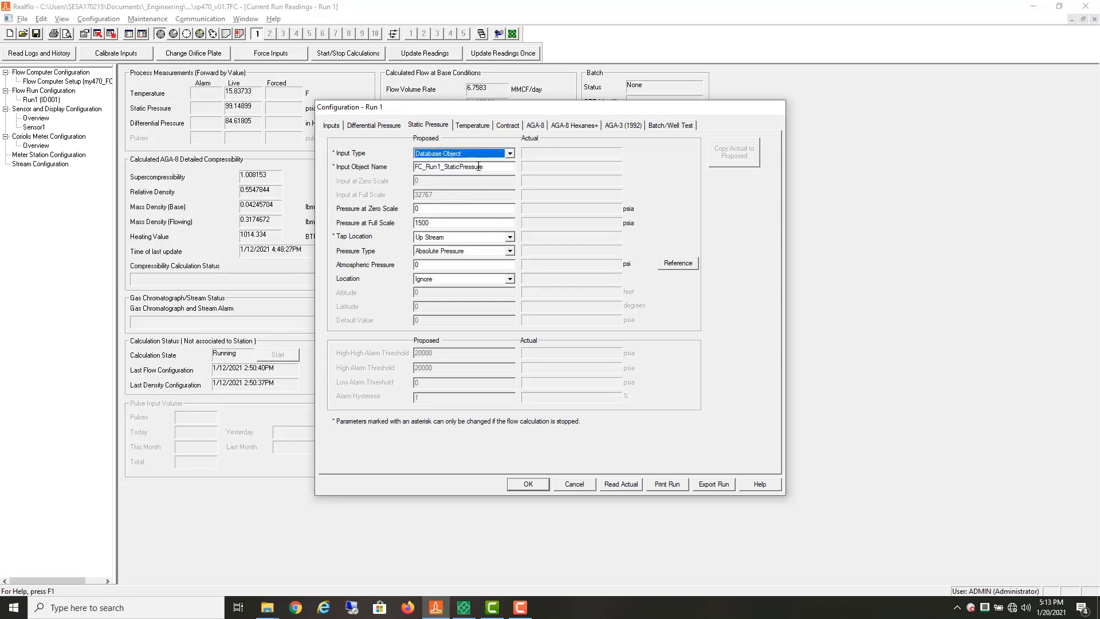
drag(484, 166, 391, 177)
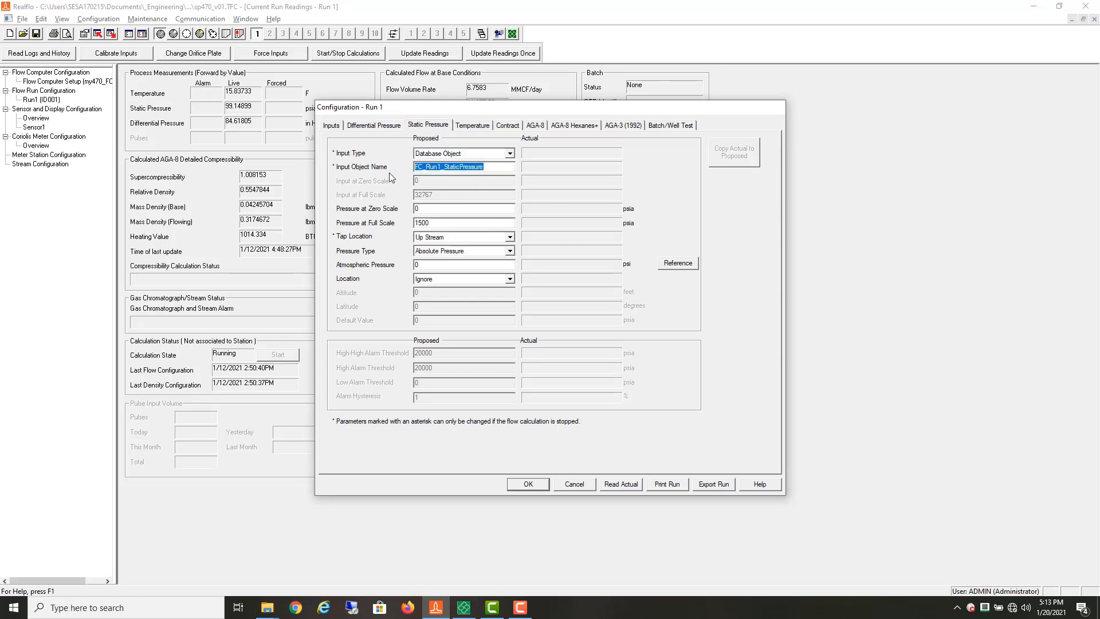
text(SP)
Step: Switch to RemoteConnect and add an analog object named SP in the object grouping Flow Run 1
key(alt+Tab)
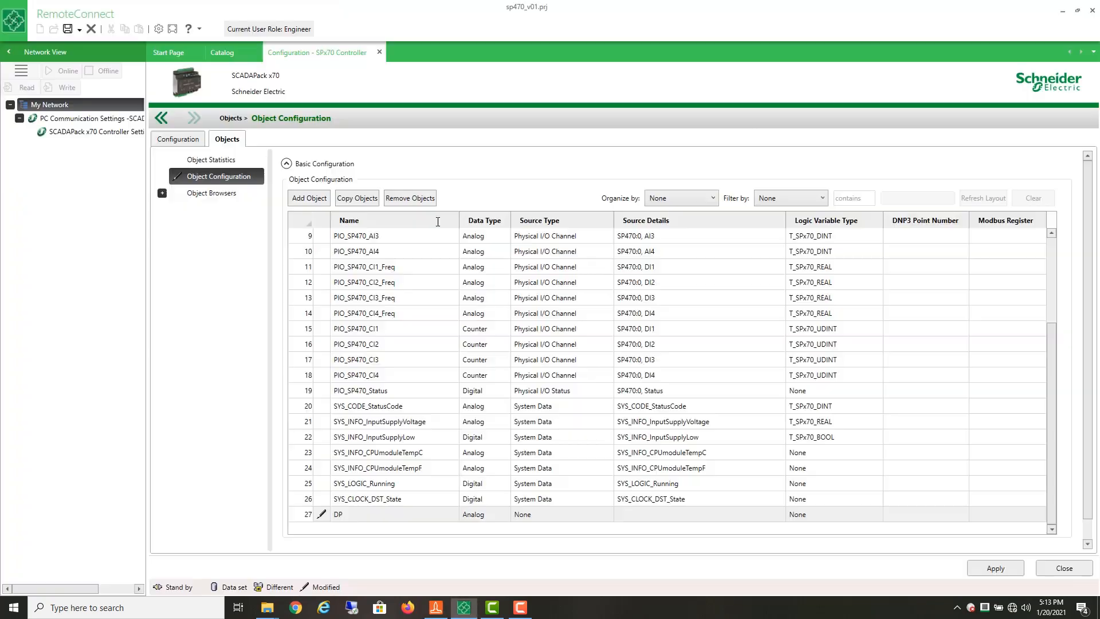
click(308, 198)
text(SP)
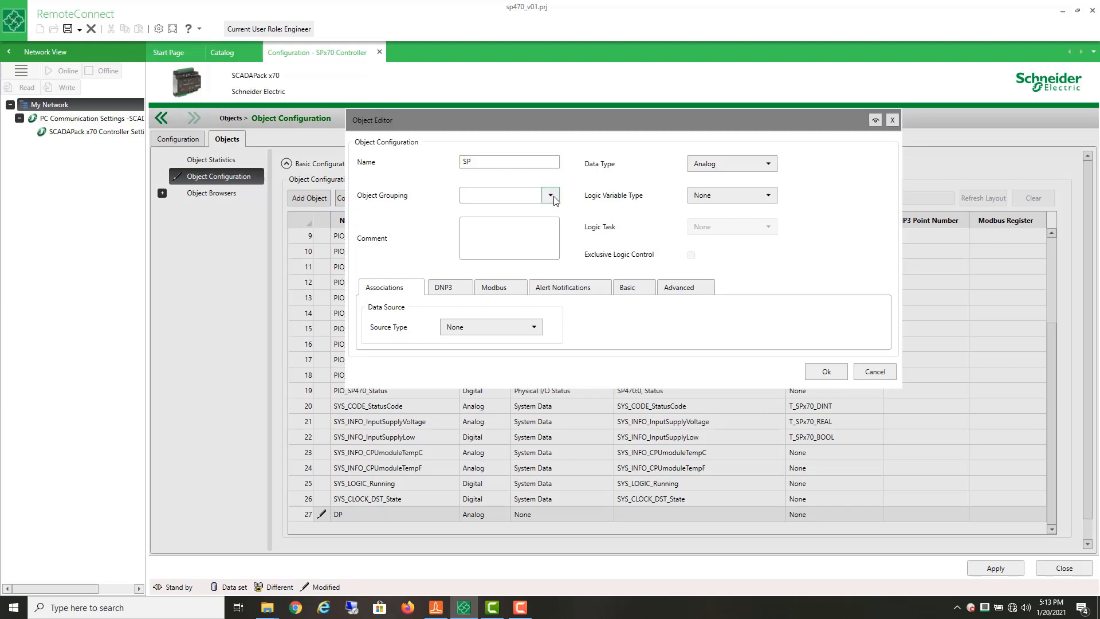
click(549, 196)
click(512, 213)
Step: Set the SP object's engineering maximum to 15000 and confirm the new object
click(640, 288)
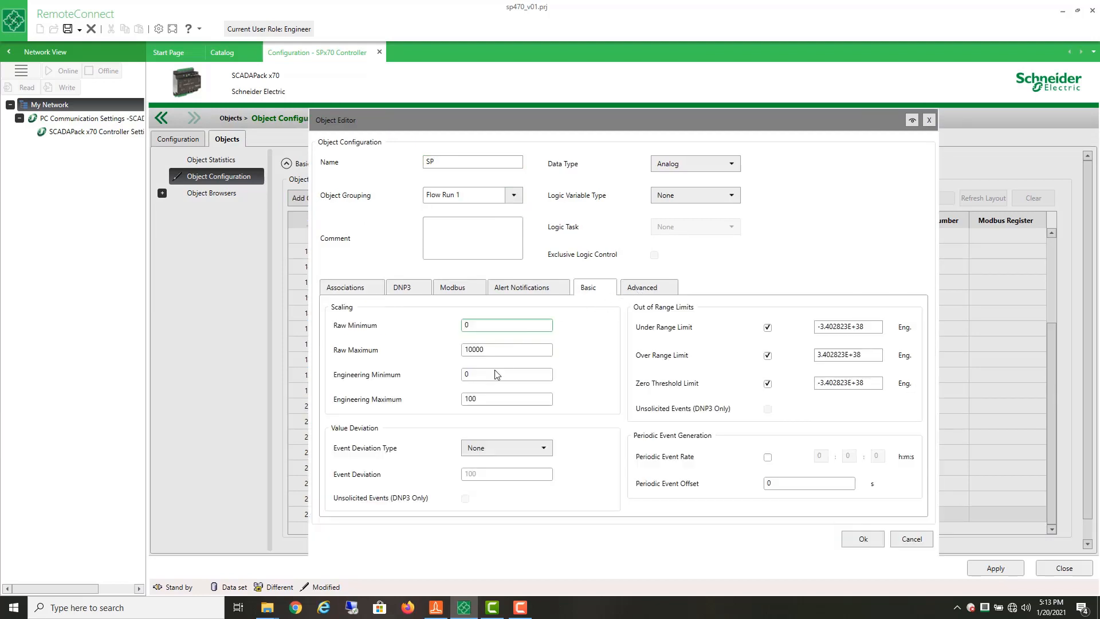
click(480, 397)
key(BackSpace)
key(BackSpace)
key(BackSpace)
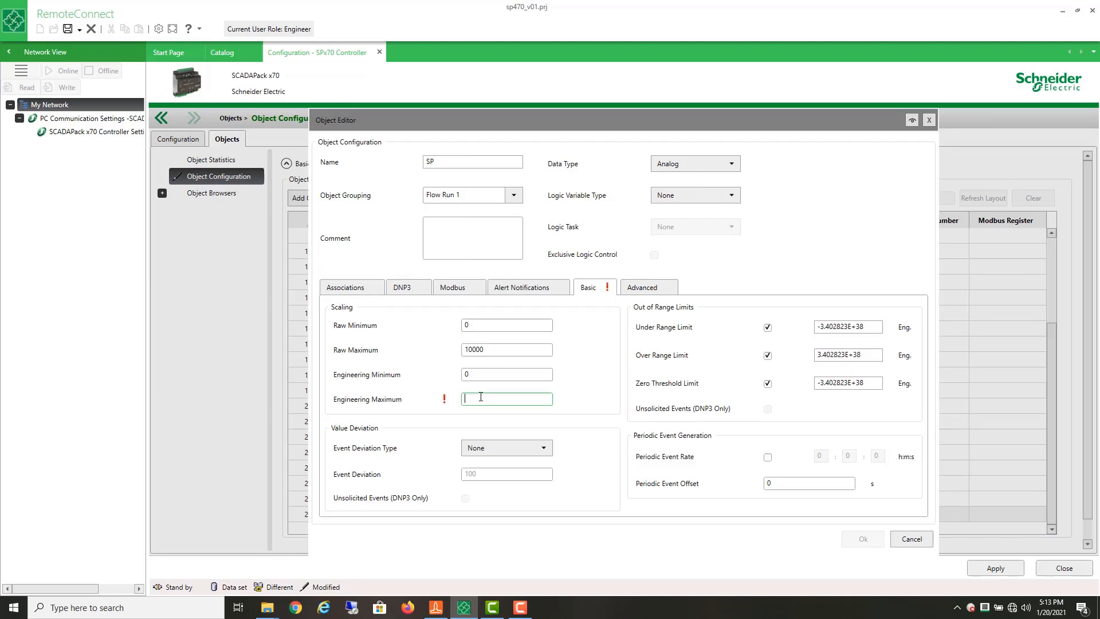
text(15000)
click(868, 542)
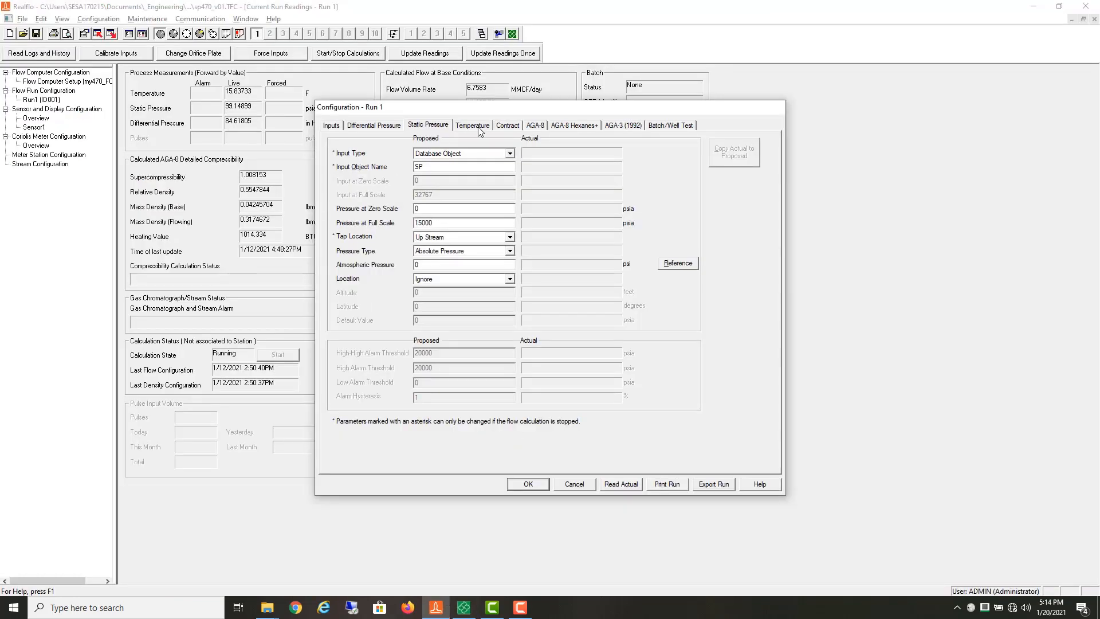
Step: Switch to Realflo and set Run 1's temperature input type to Database Object with the input object name Temp
click(483, 125)
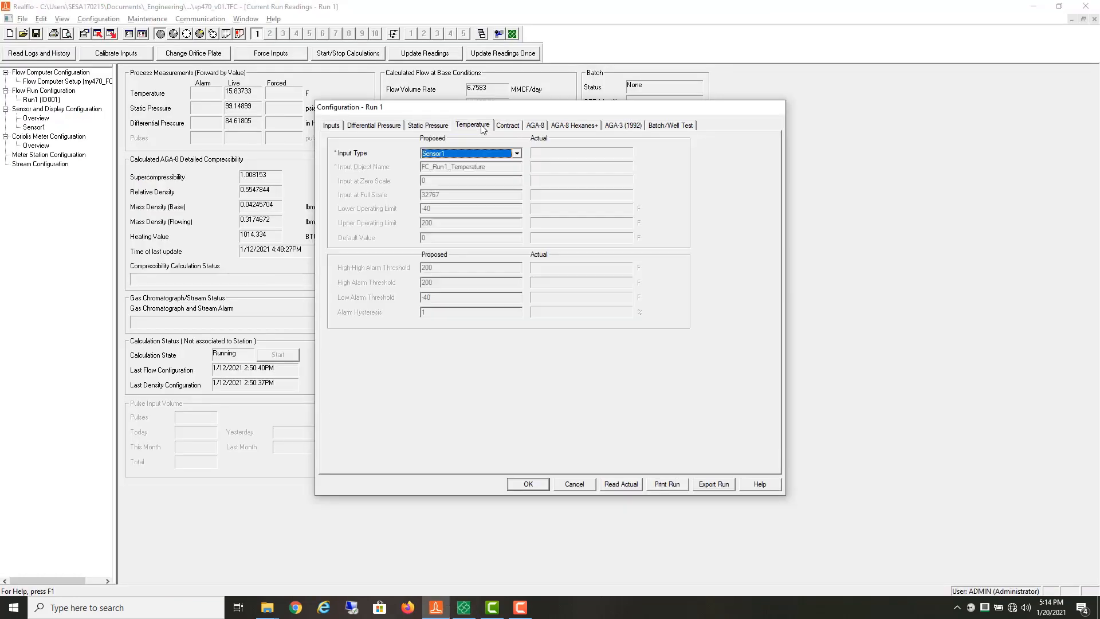
click(517, 153)
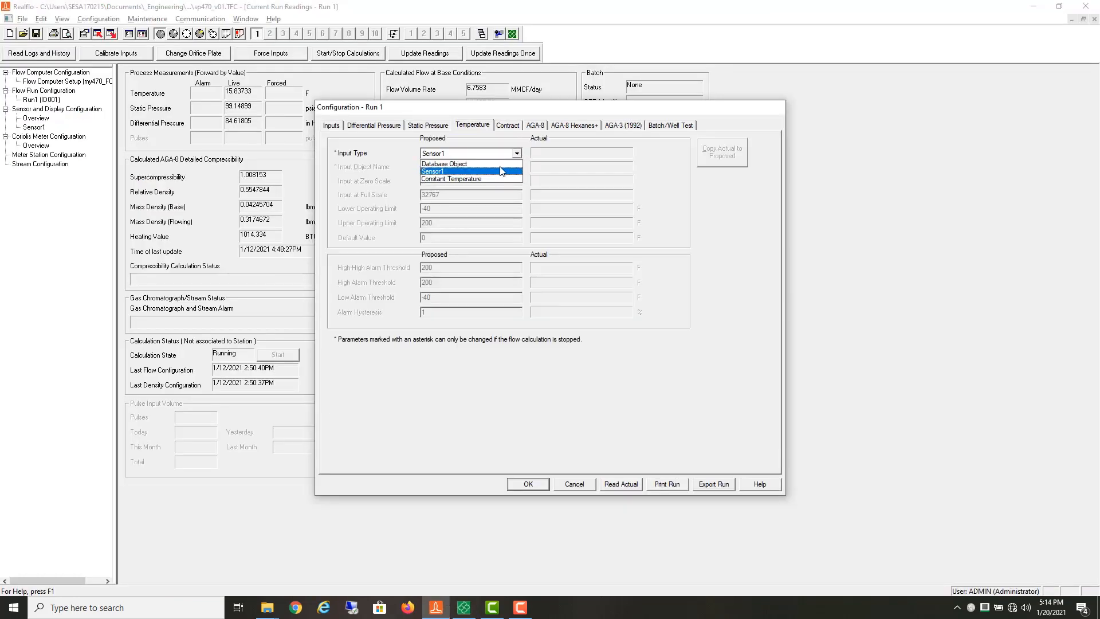
click(502, 164)
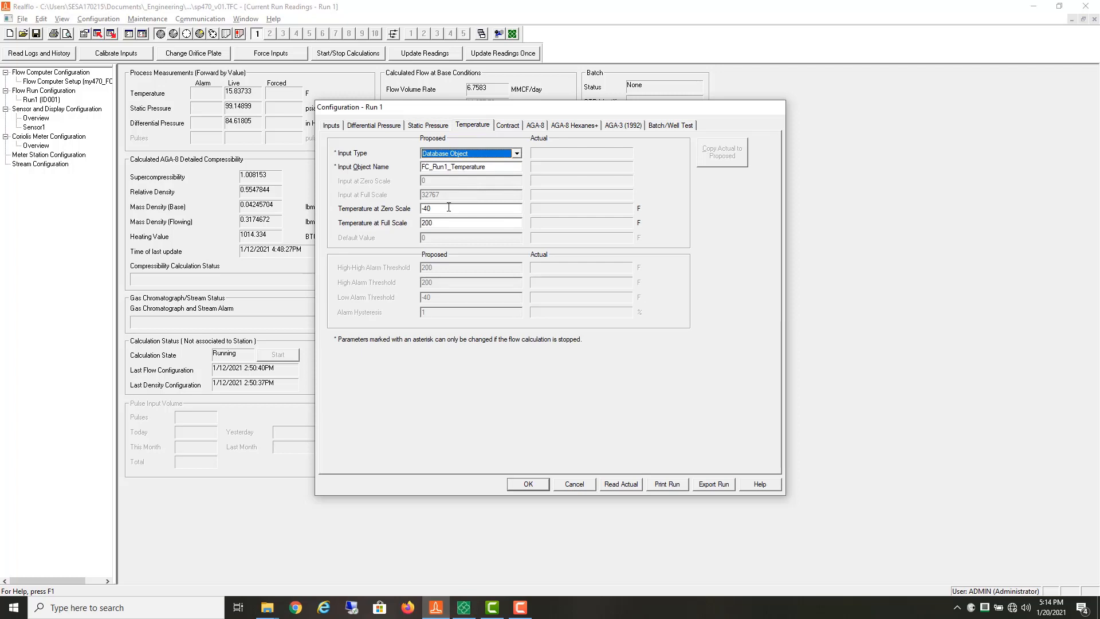
drag(492, 166, 392, 163)
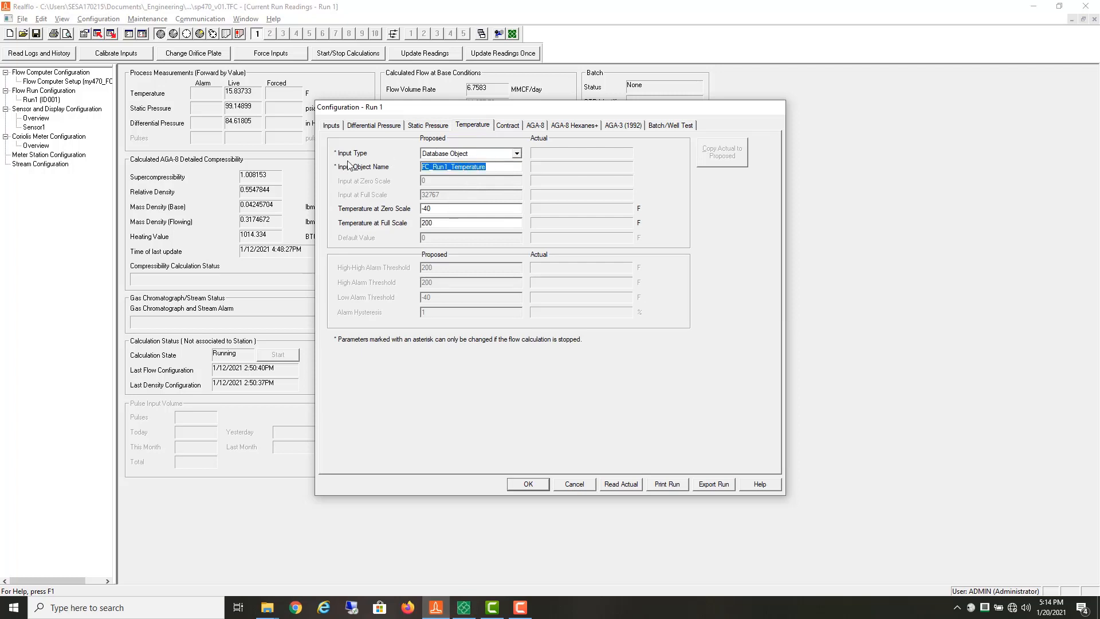
text(Temp)
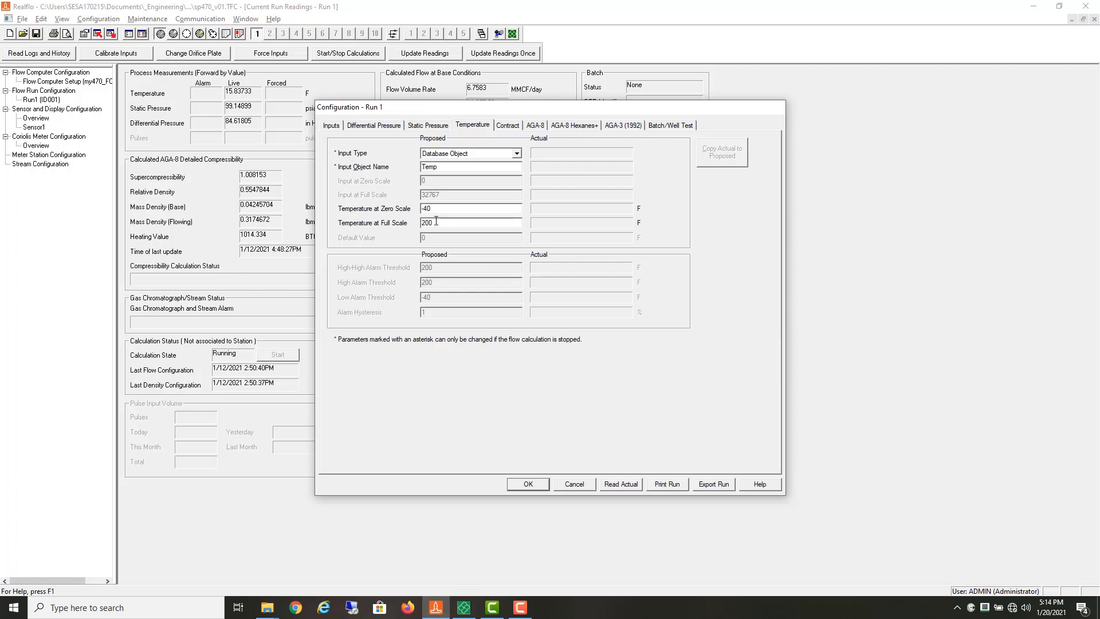
Step: Switch to RemoteConnect and add an analog object named Temp in the object grouping Flow Run 1
key(alt+Tab)
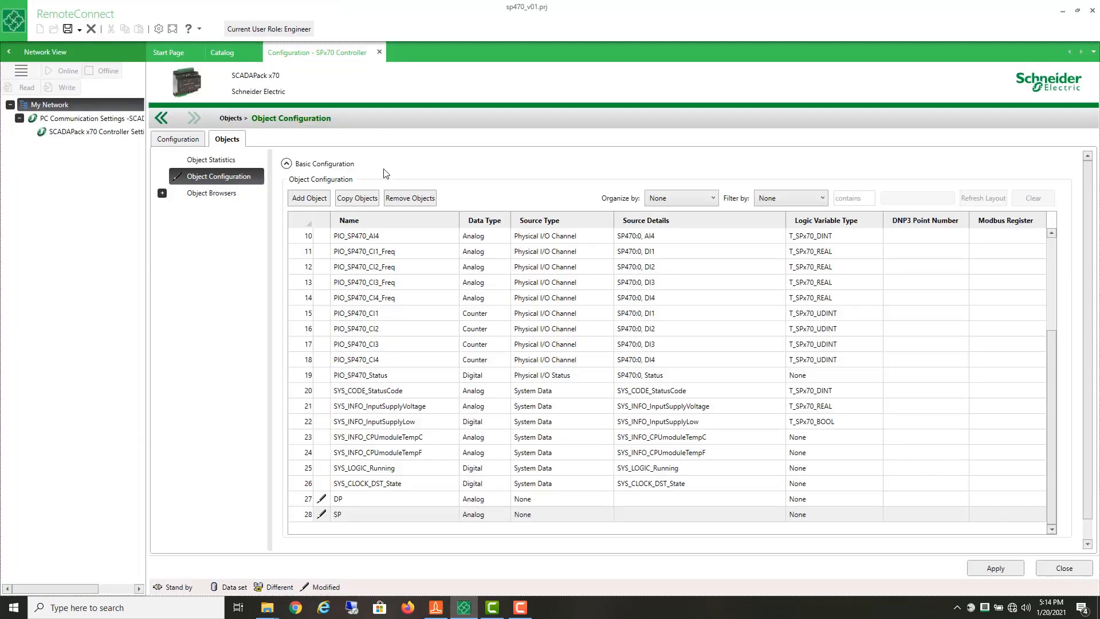
click(308, 198)
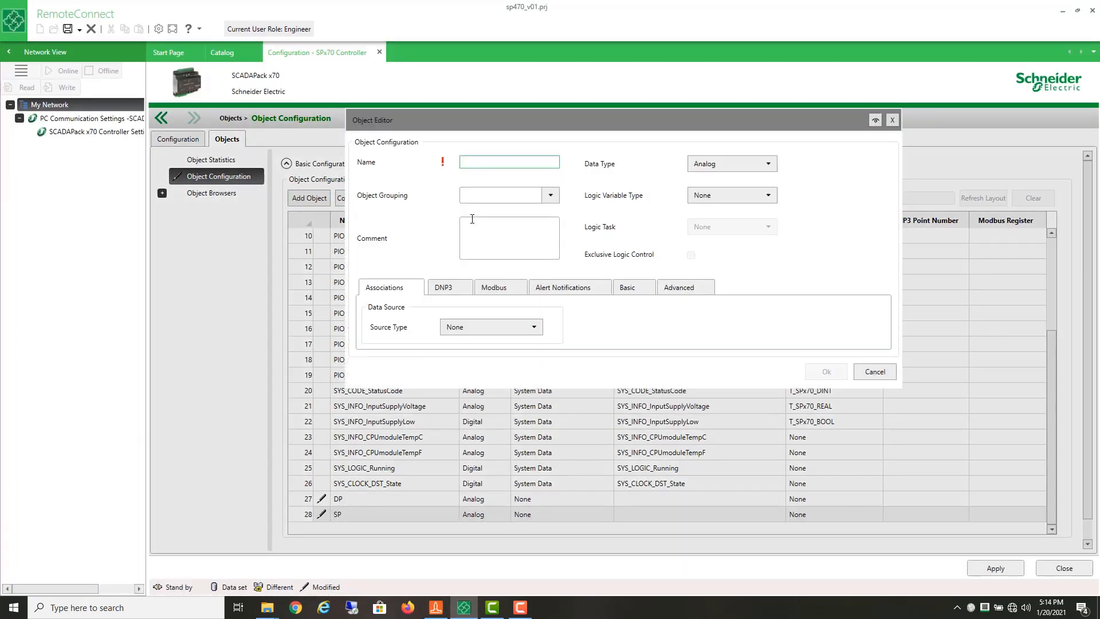
text(Temp)
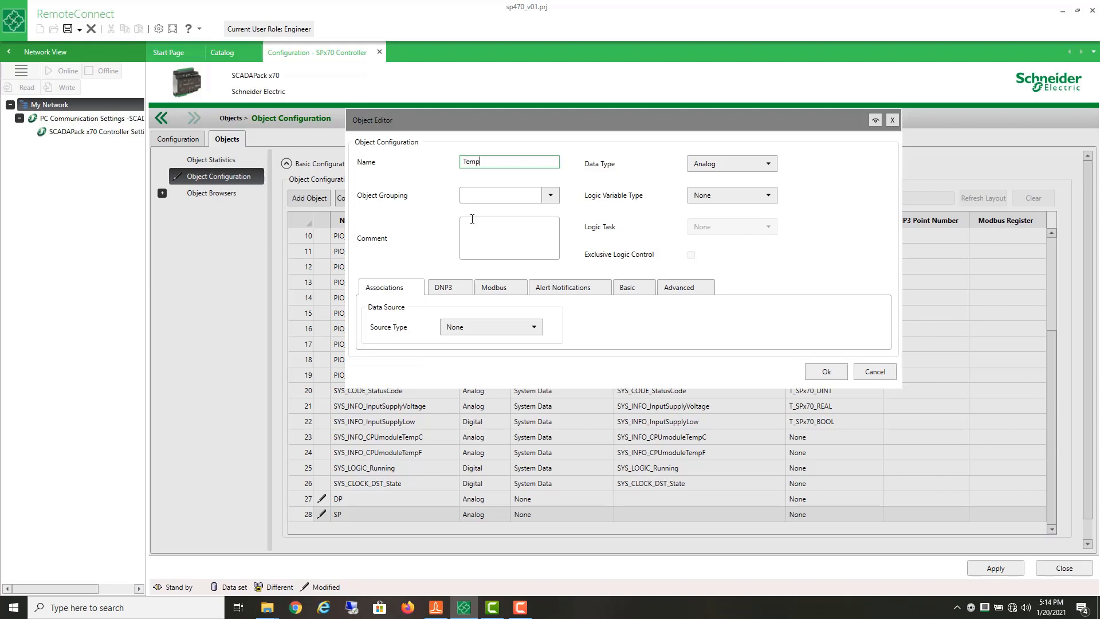
click(550, 195)
click(528, 215)
Step: Set the Temp object's engineering minimum to -40 and maximum to 200, confirm it, and apply the object configuration
click(626, 291)
click(472, 372)
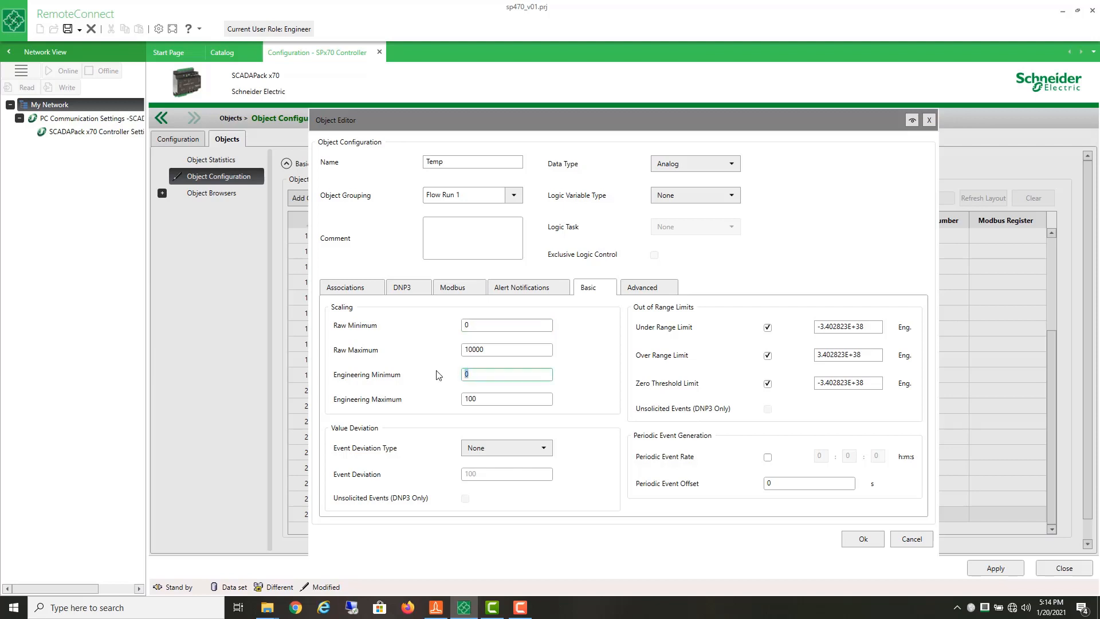
text(-40)
click(482, 398)
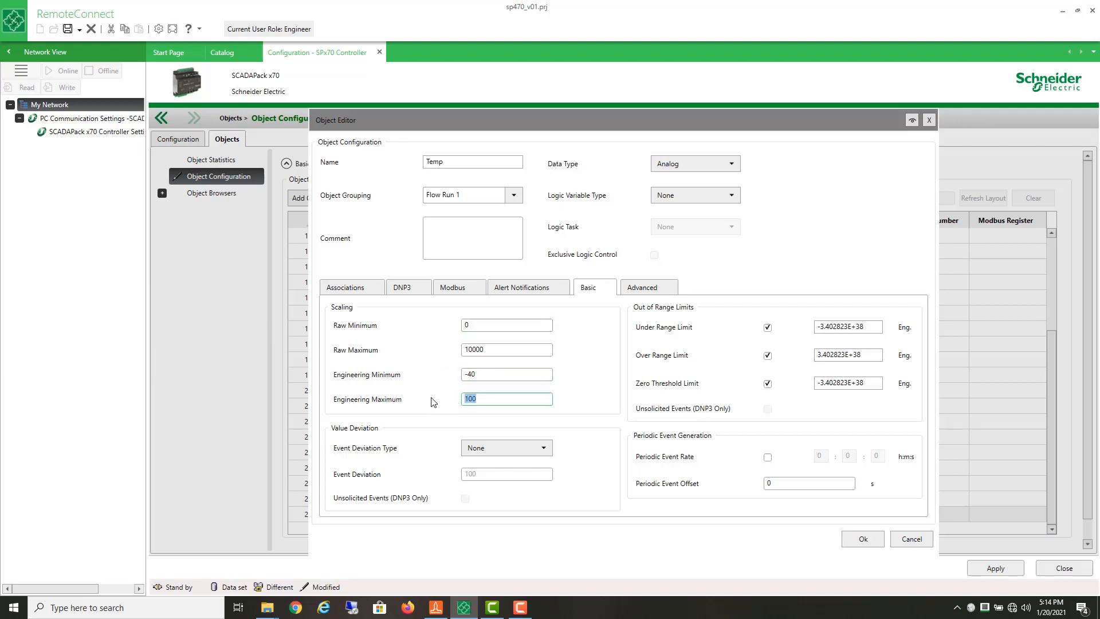
text(200)
click(855, 541)
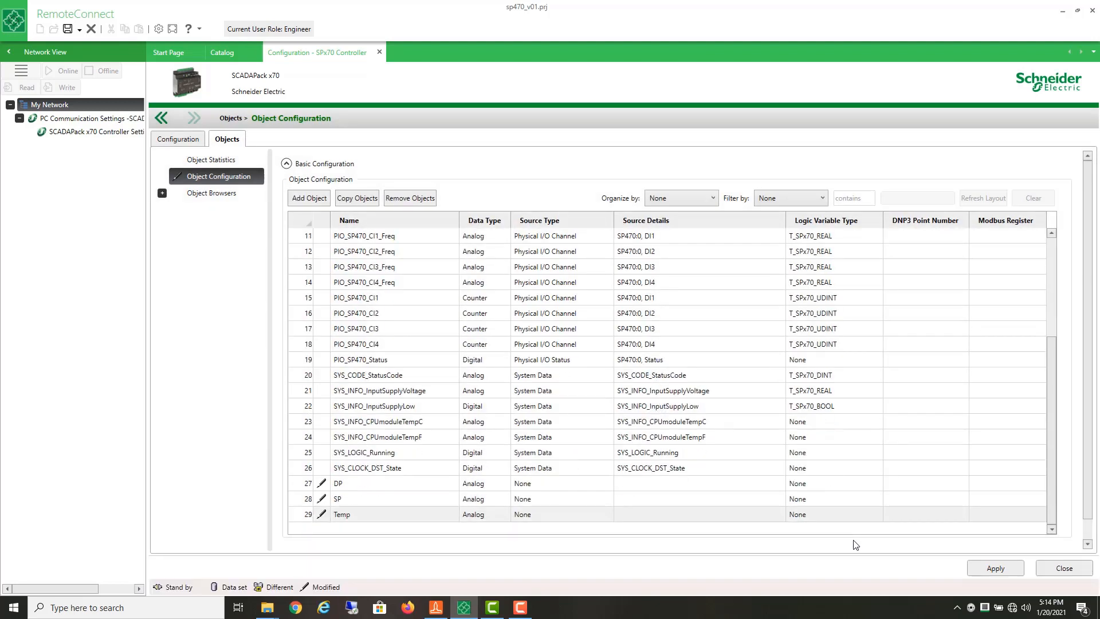
click(981, 570)
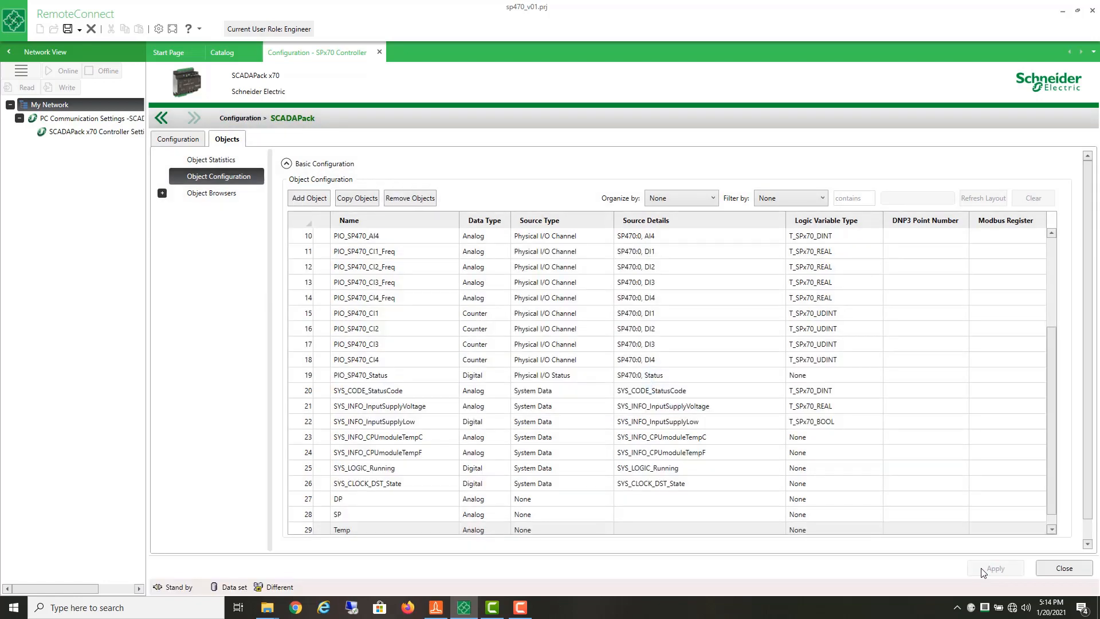
Step: Go online with the SCADAPack x70 controller and write the configuration and logic application to the device
click(114, 133)
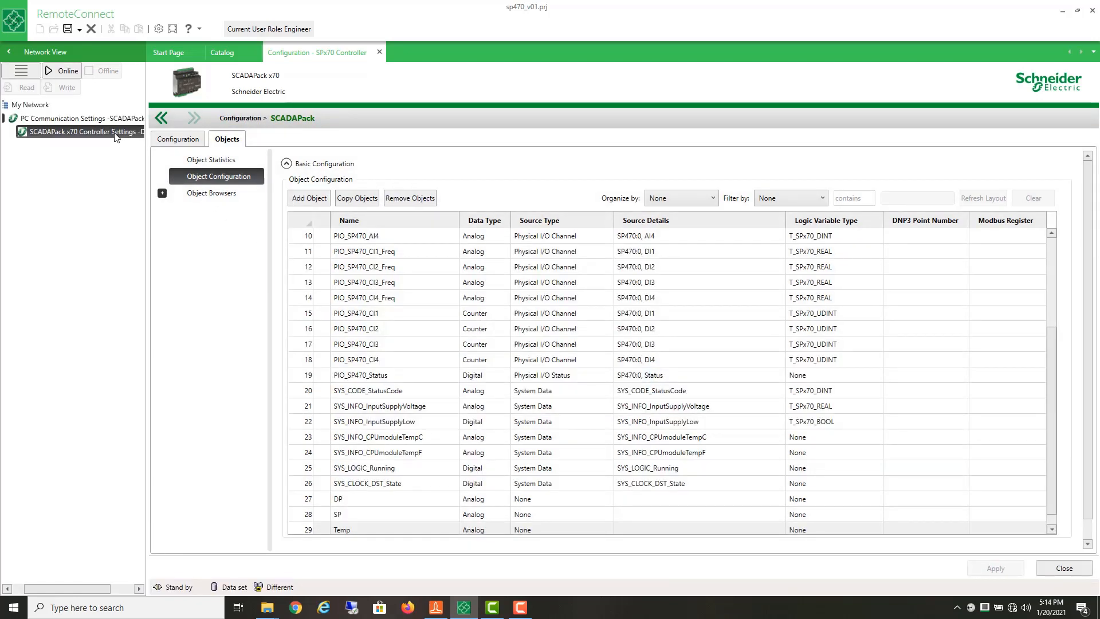
click(71, 76)
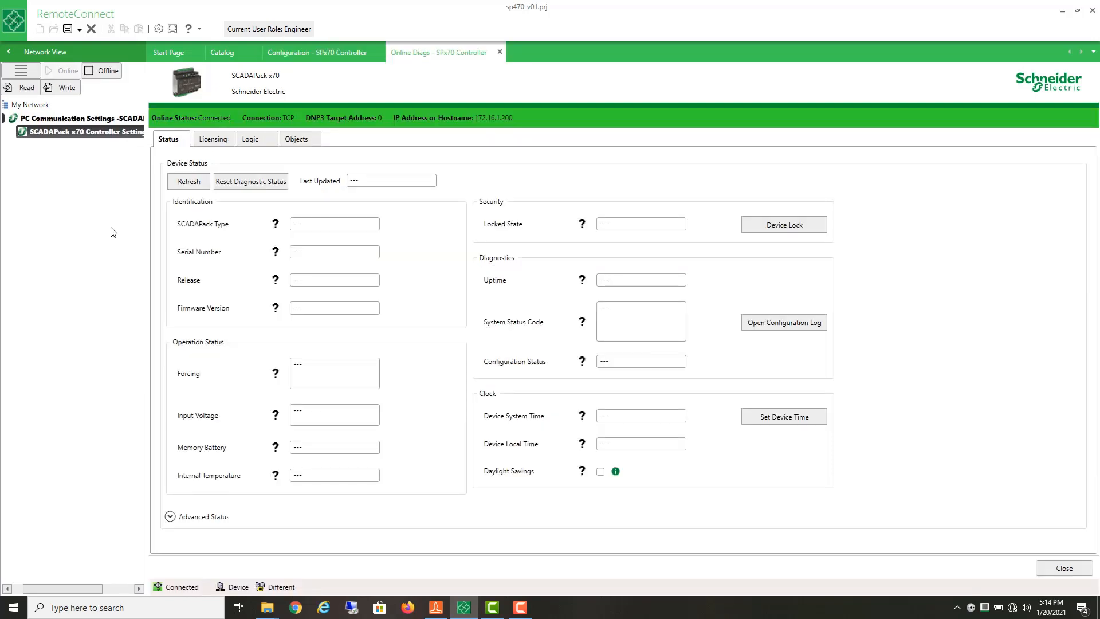
click(61, 89)
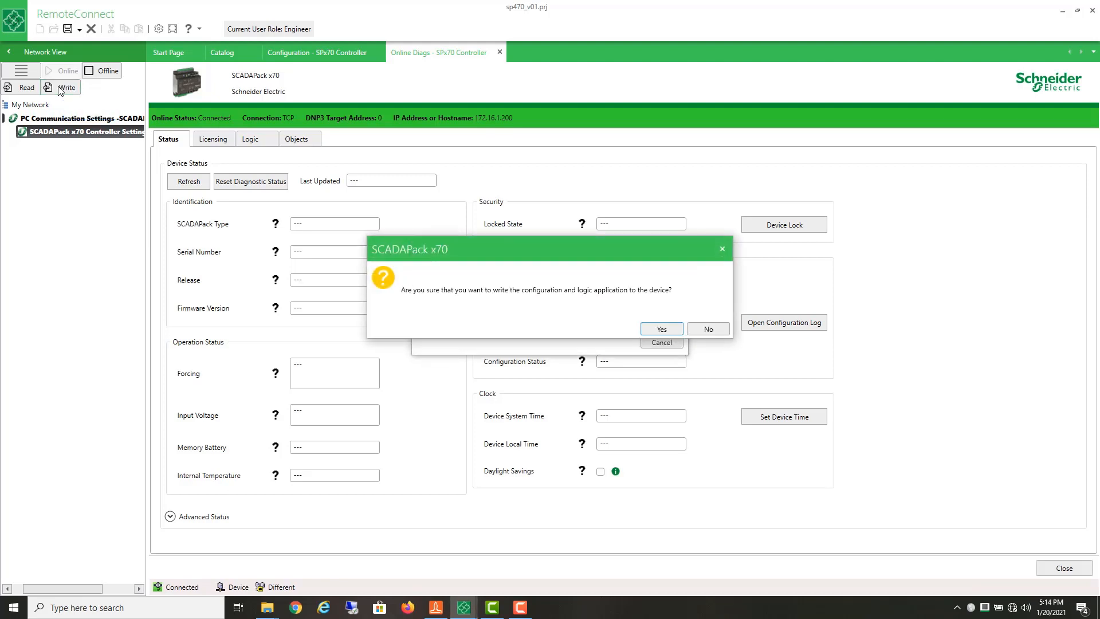
click(664, 329)
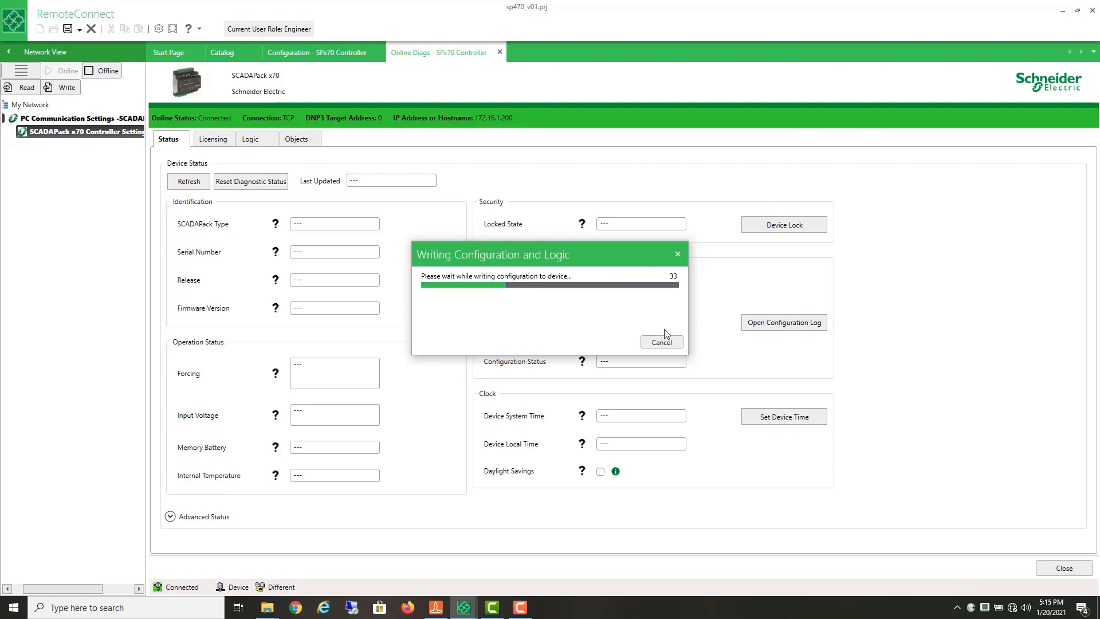
click(716, 331)
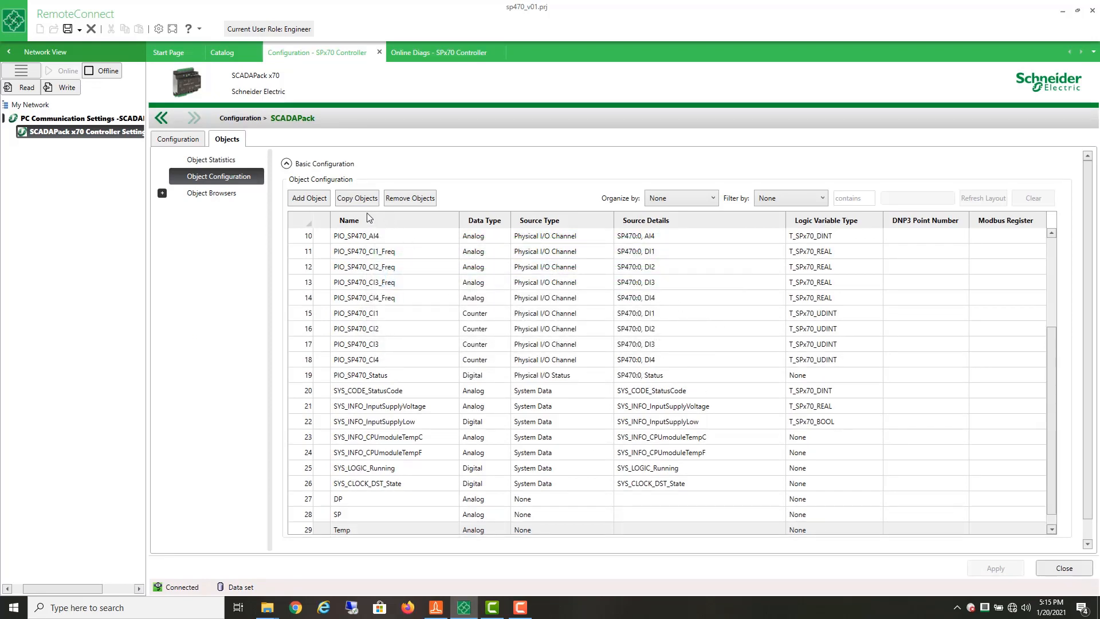
Step: Add an object browser named Flow Run 1
click(201, 195)
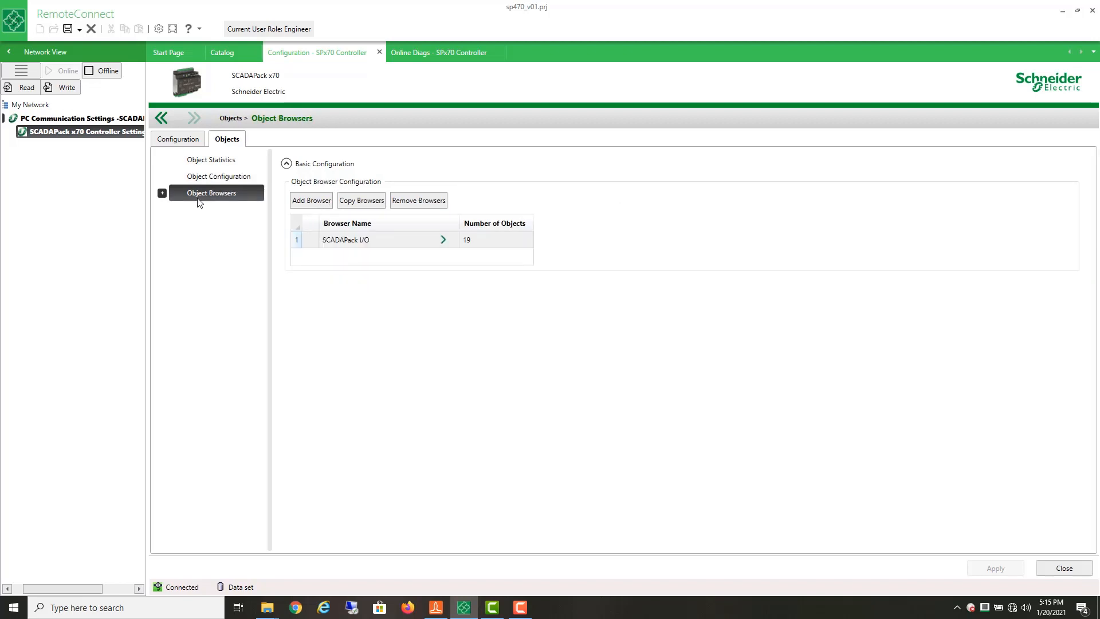
click(313, 204)
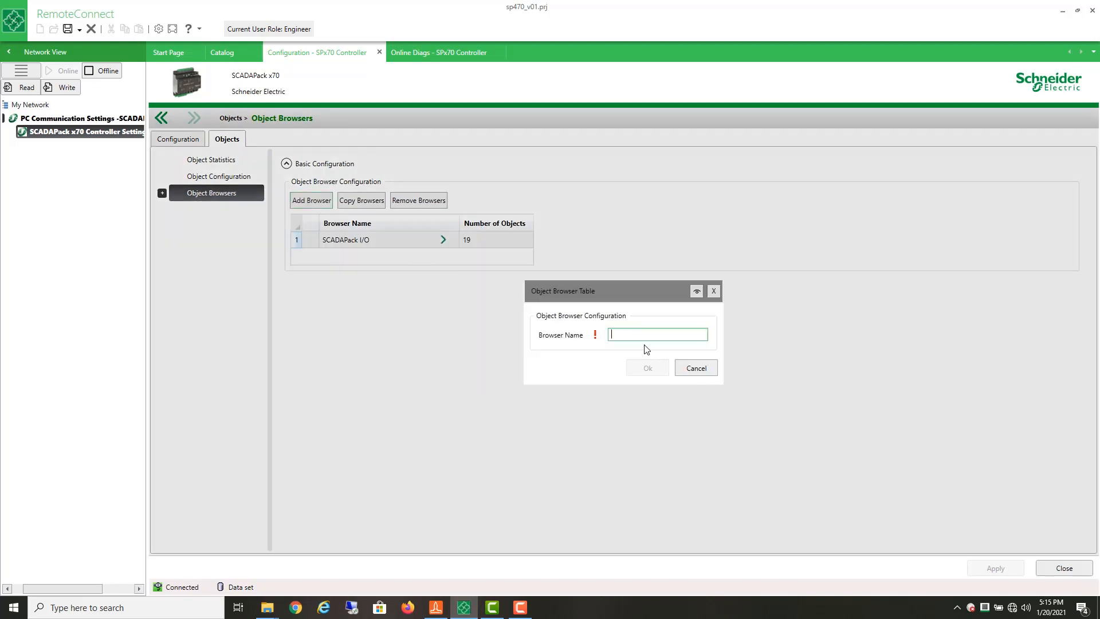
text(Flow Run 1)
click(657, 371)
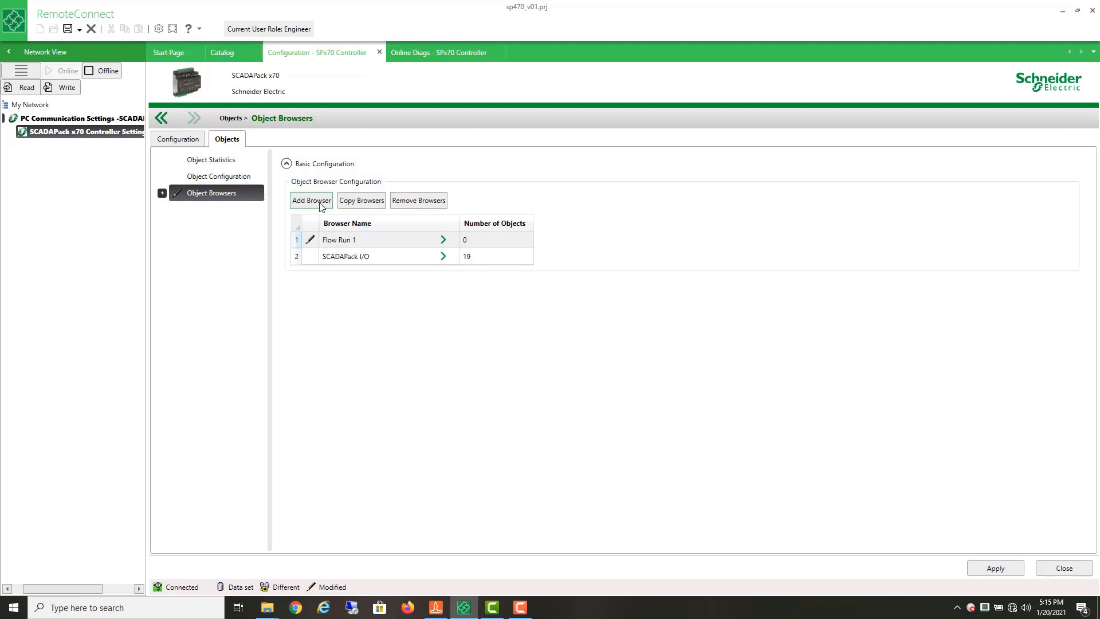
Step: Add all objects currently in the Flow Run 1 group to the Flow Run 1 object browser
click(438, 241)
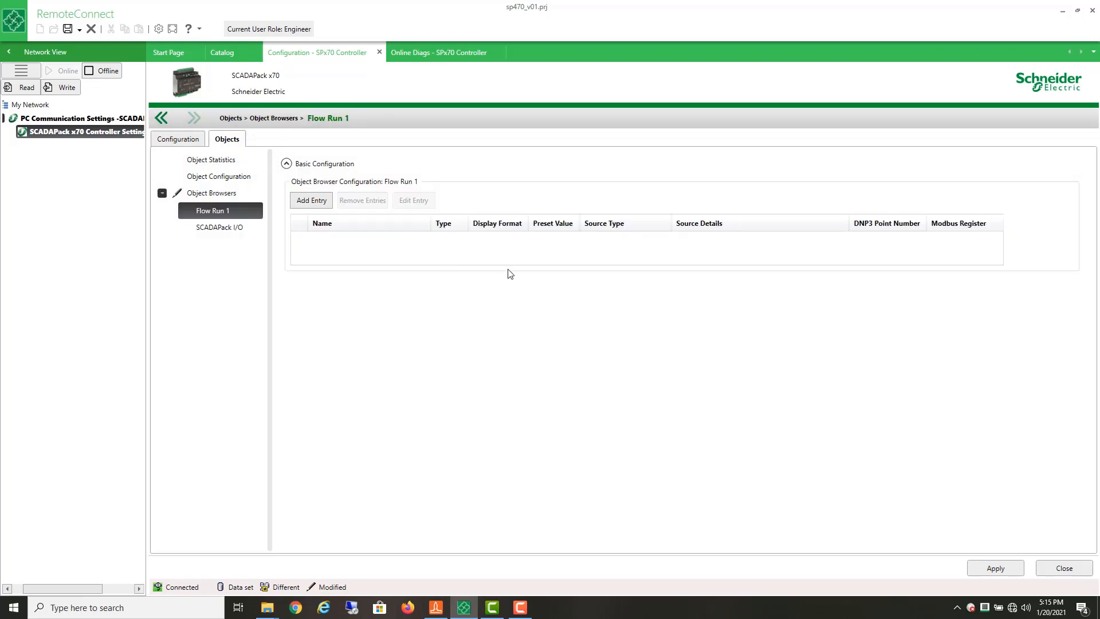
click(312, 202)
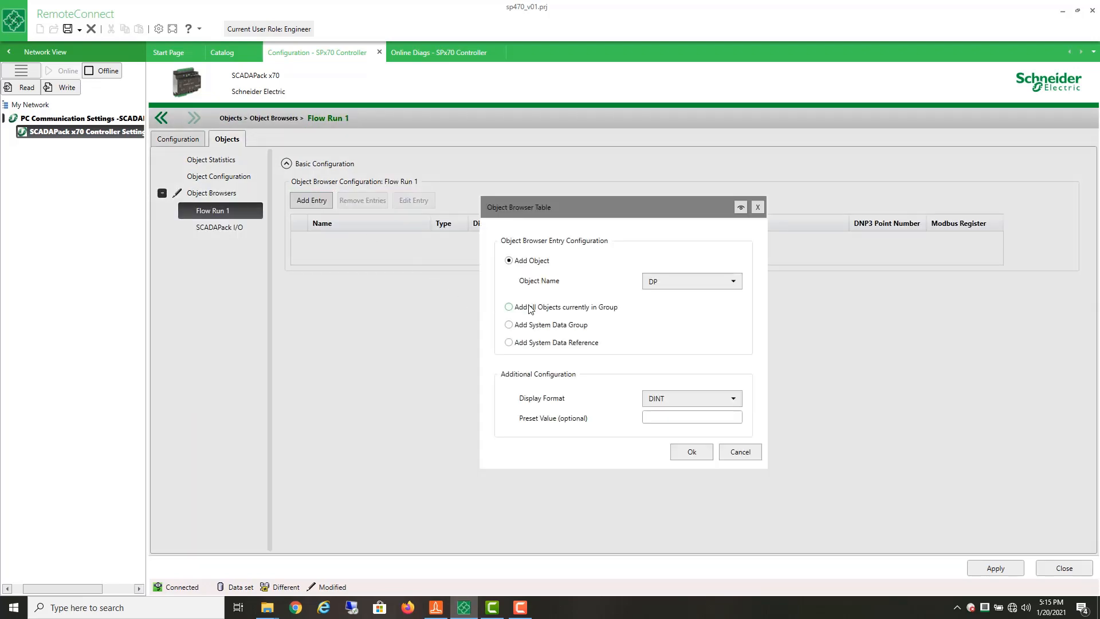
click(509, 307)
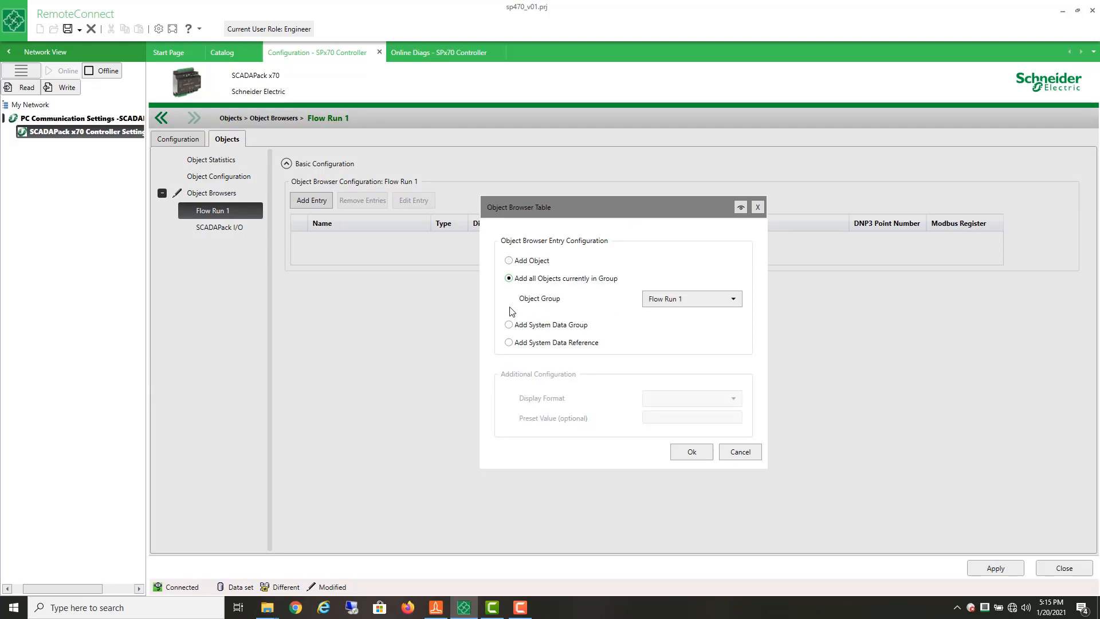
click(691, 453)
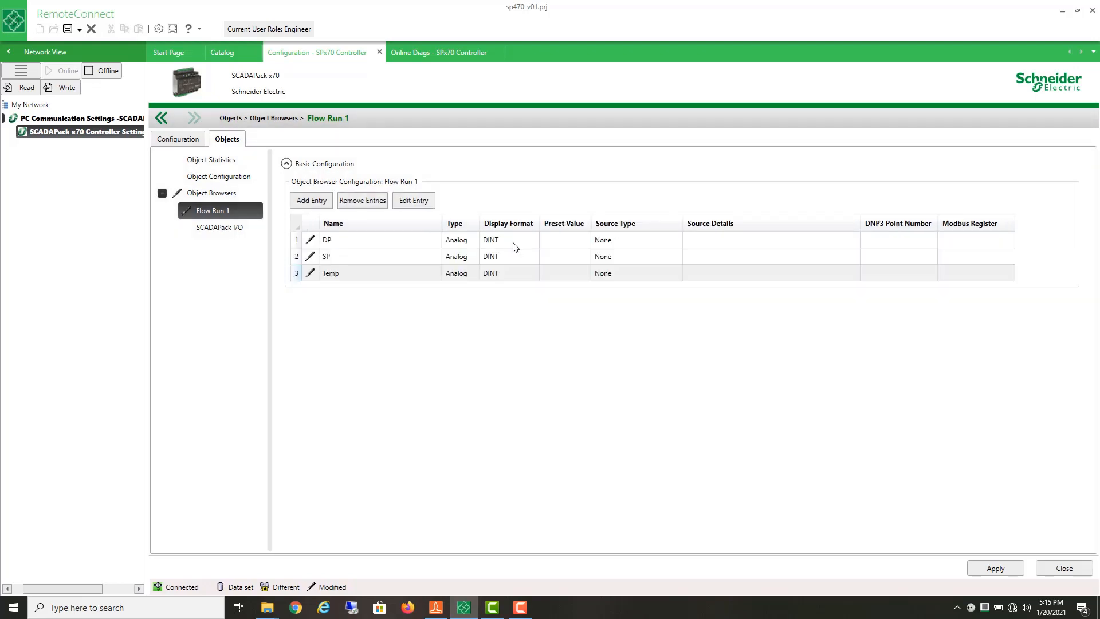
Step: Set the display format of the DP entry in the Flow Run 1 browser to REAL (Eng)
click(462, 243)
click(413, 201)
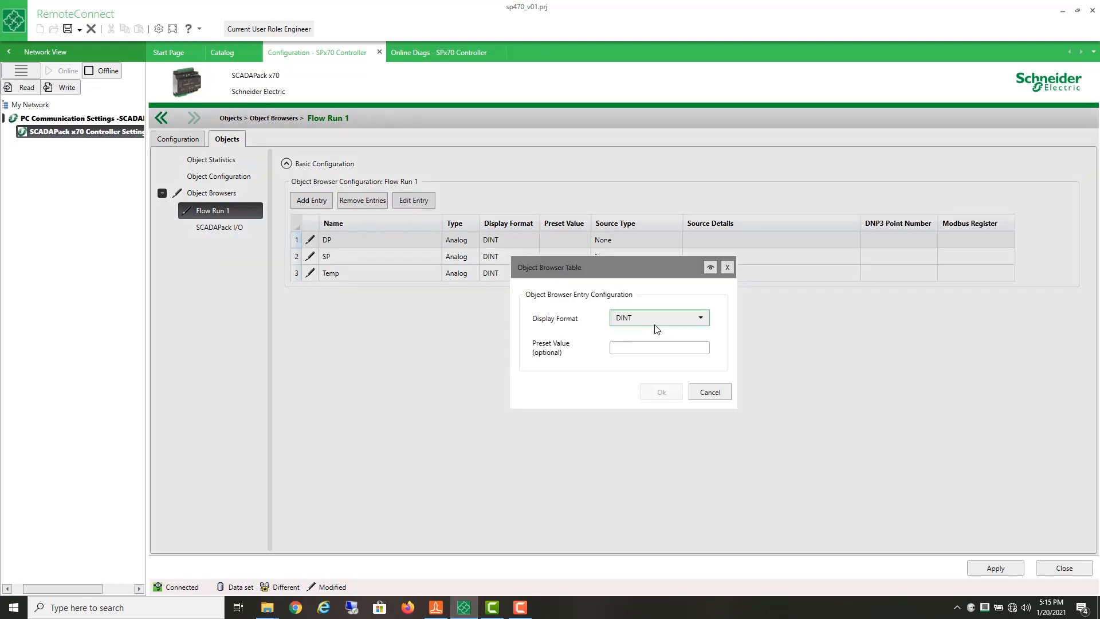
click(658, 319)
click(639, 353)
click(663, 393)
Step: Set the display format of the SP entry in the Flow Run 1 browser to REAL (Eng)
click(489, 252)
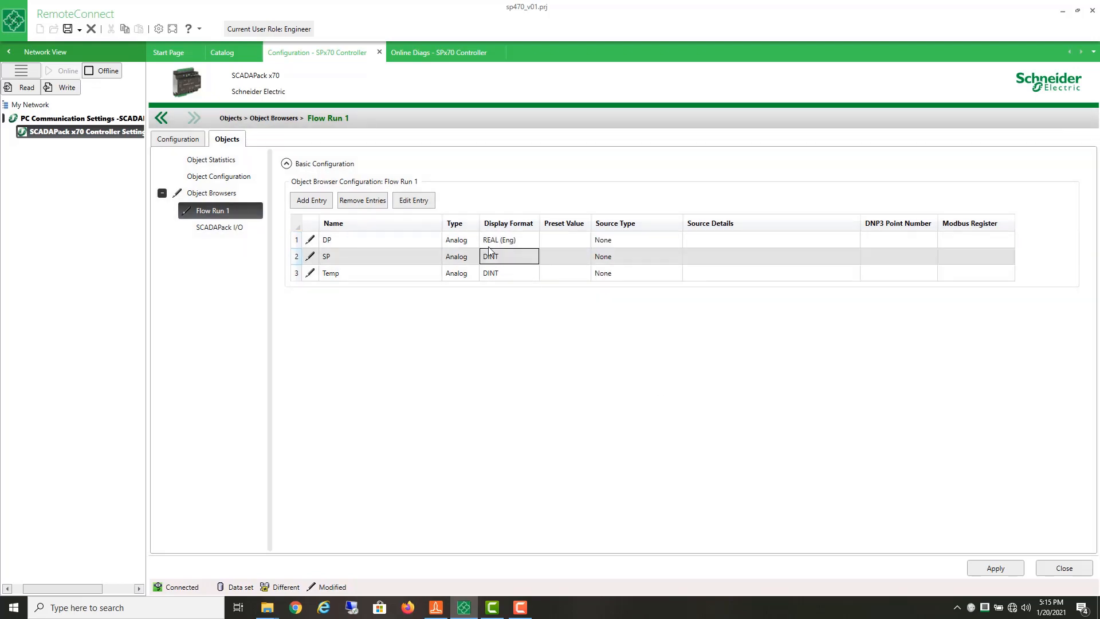
click(414, 200)
click(631, 315)
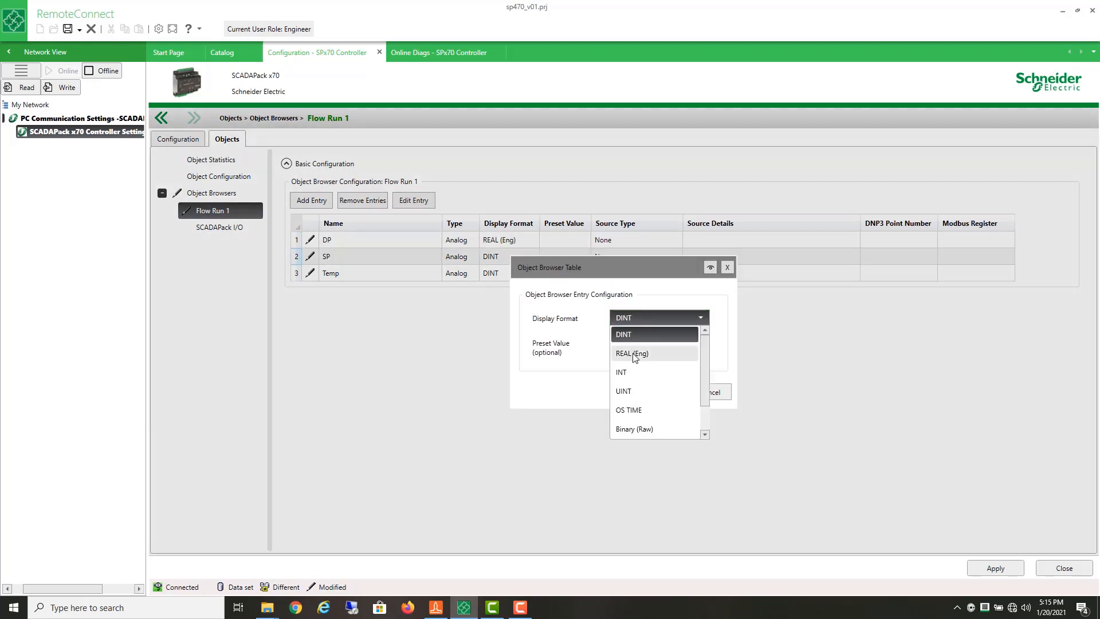
click(633, 353)
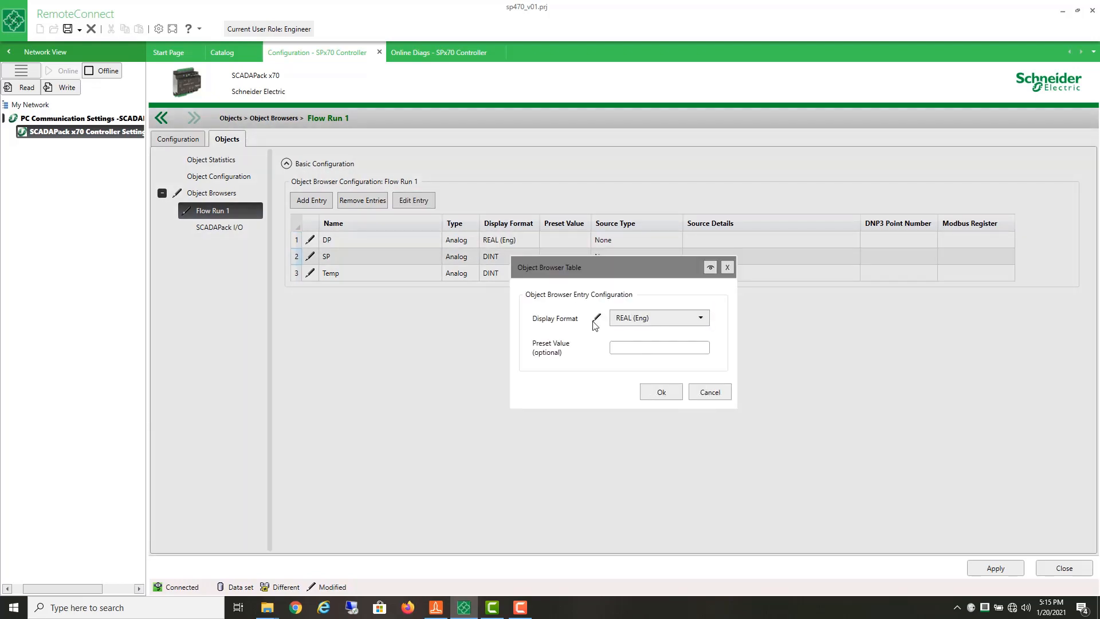
click(667, 395)
Step: Set the display format of the Temp entry to REAL (Eng) and apply the object browser configuration
click(456, 273)
click(414, 200)
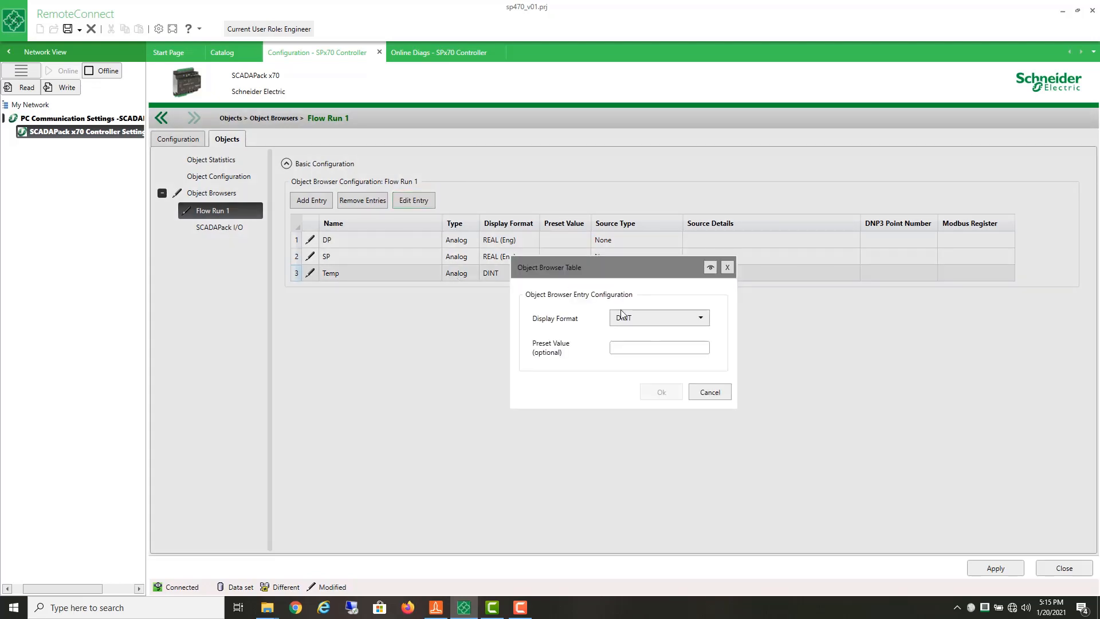
click(624, 316)
click(634, 353)
click(659, 392)
click(995, 570)
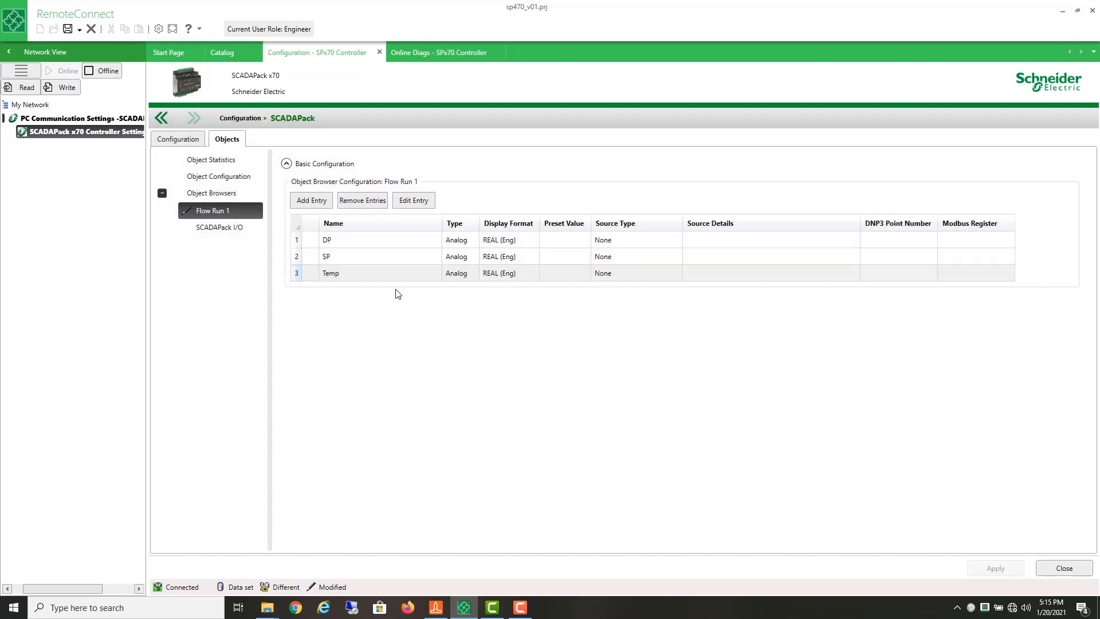
Step: Open the Flow Run 1 object browser in the controller's online diagnostics
click(409, 54)
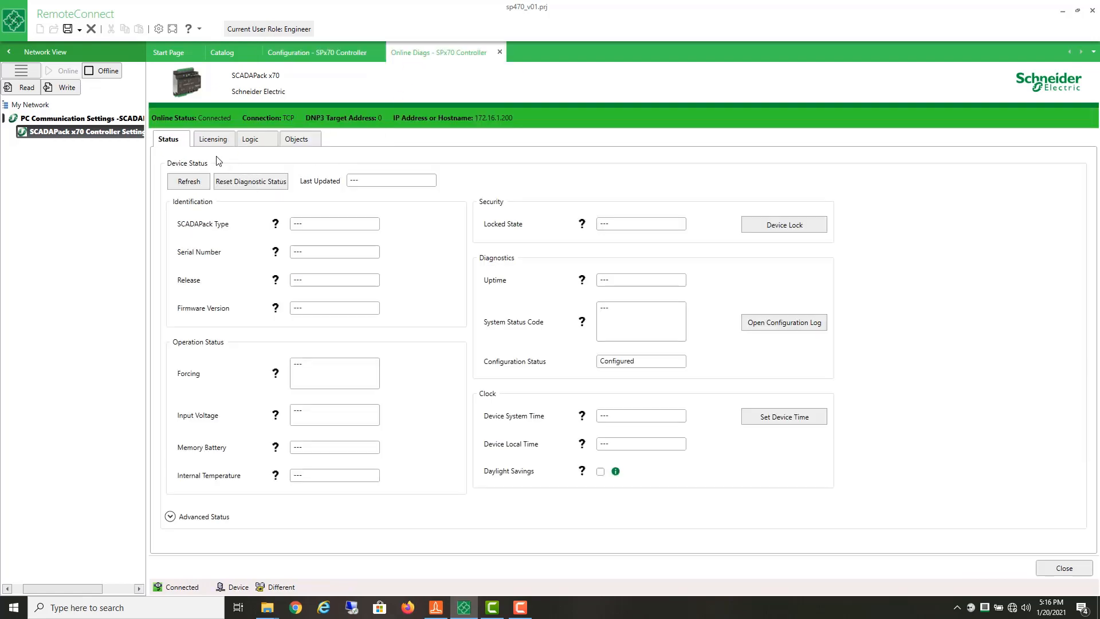
click(305, 142)
click(219, 195)
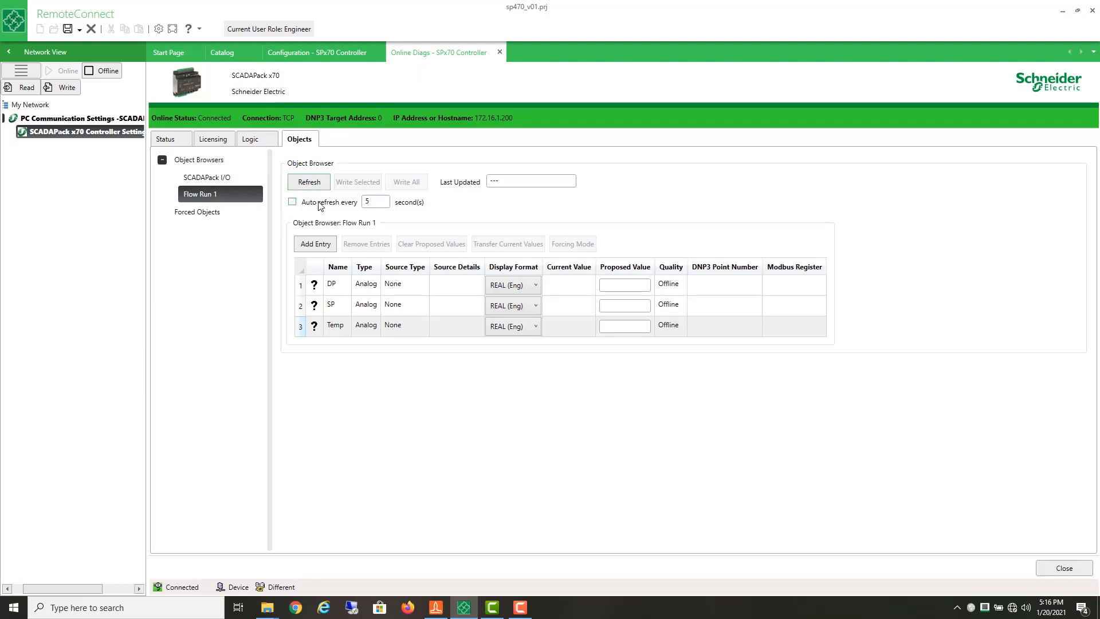
Step: Set the Flow Run 1 auto refresh interval to 1 second, refresh the object values, and stop the auto refresh
double_click(376, 200)
text(1)
click(293, 202)
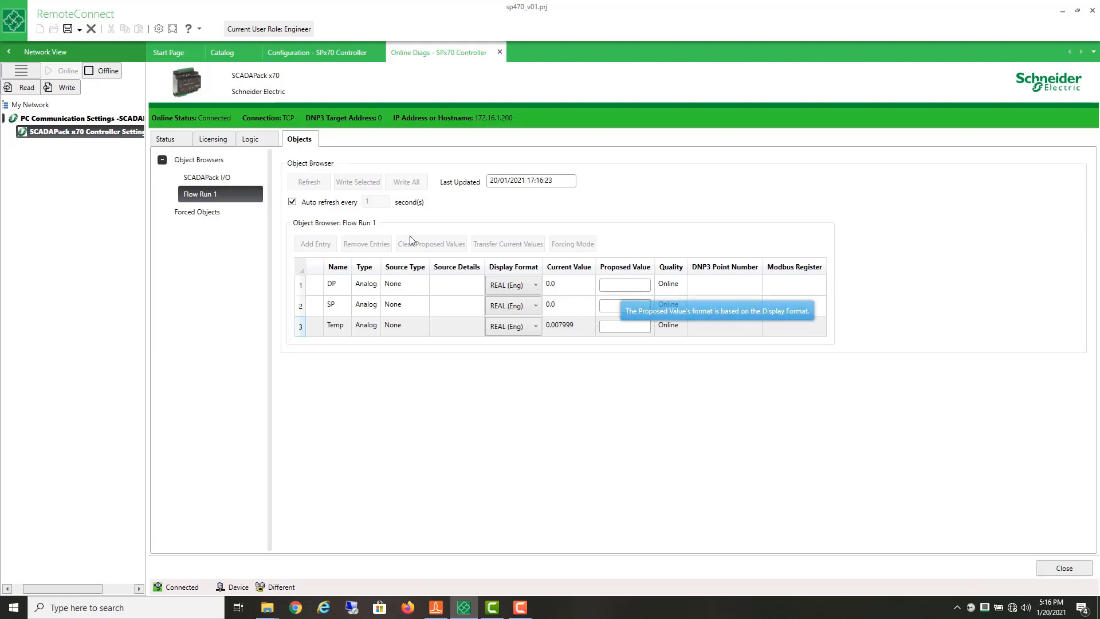
click(292, 203)
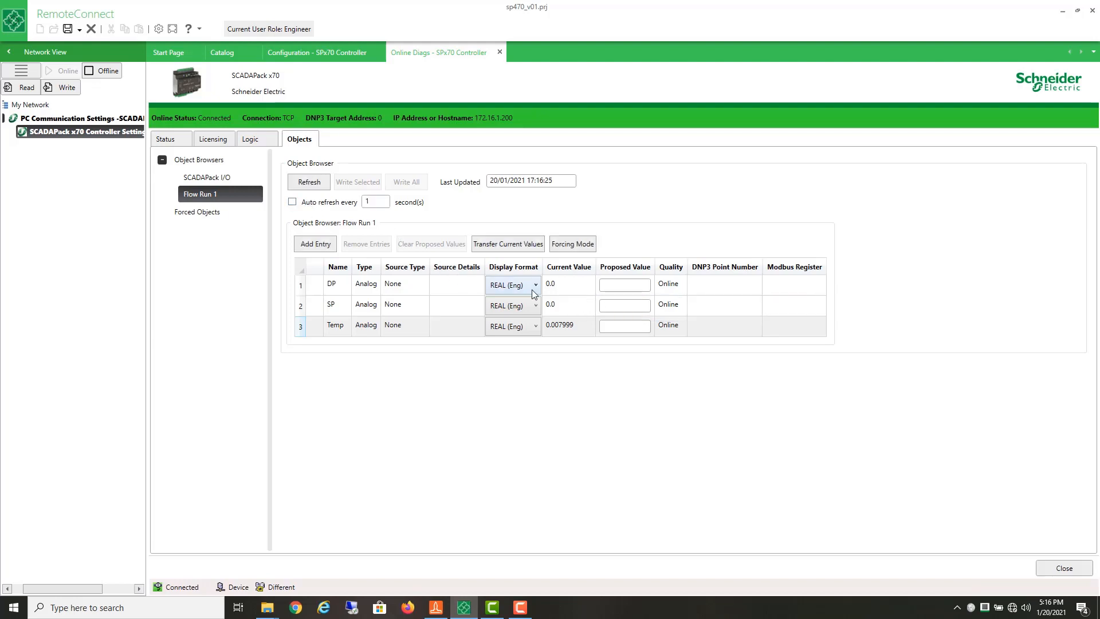
Step: Propose values of 89.7 for DP, 2050.6 for SP and 32.7 for Temp, and write them all to the controller
click(624, 286)
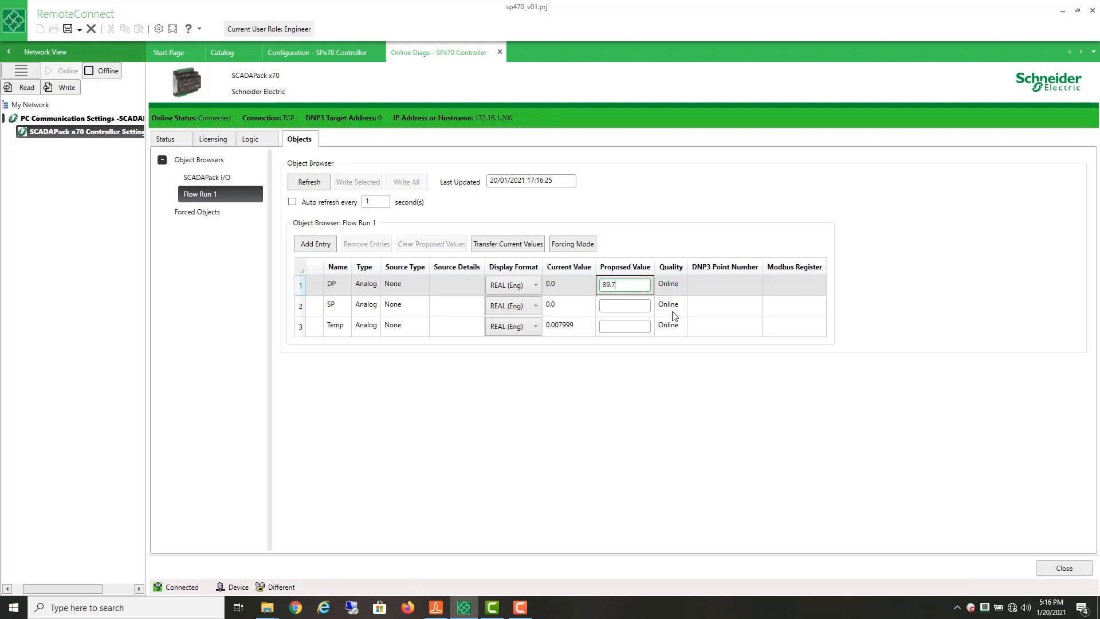
click(635, 308)
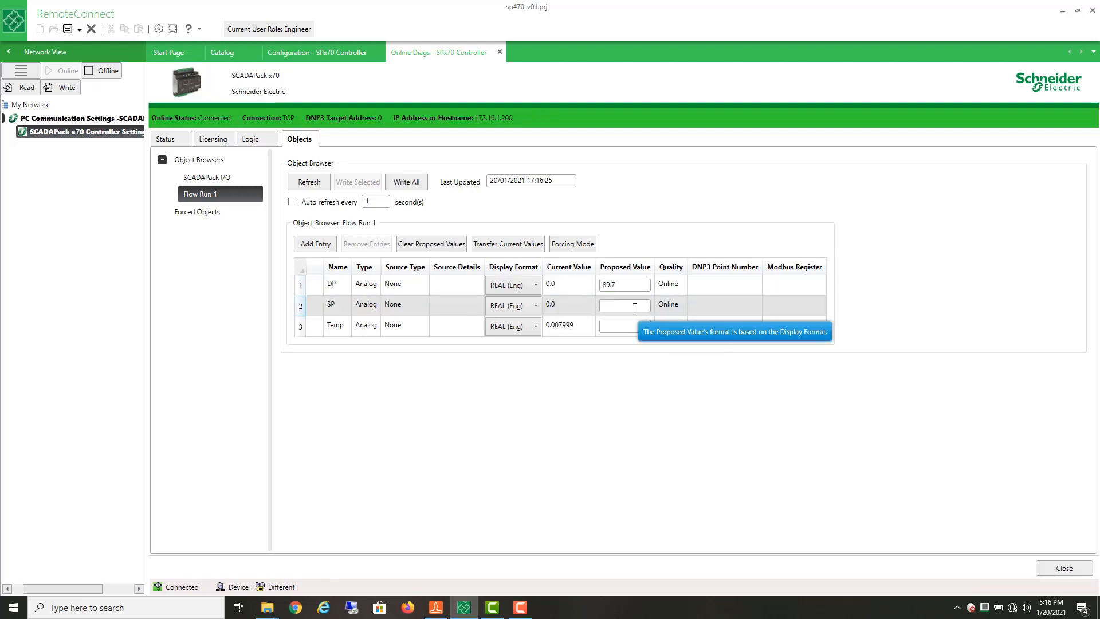
click(635, 307)
text(205)
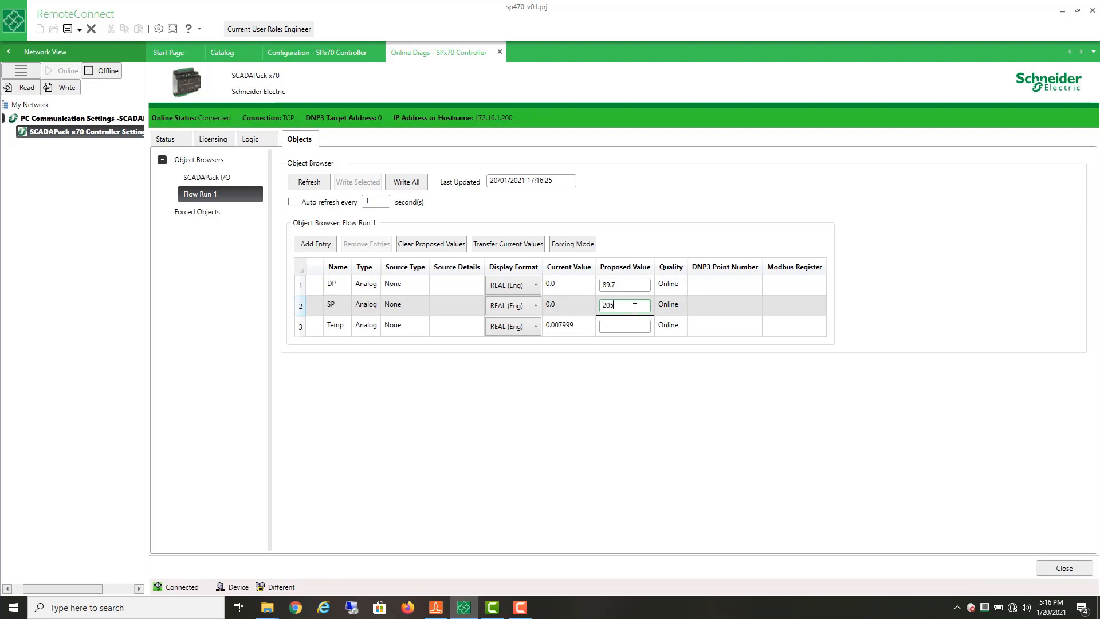
text(0.6)
click(630, 331)
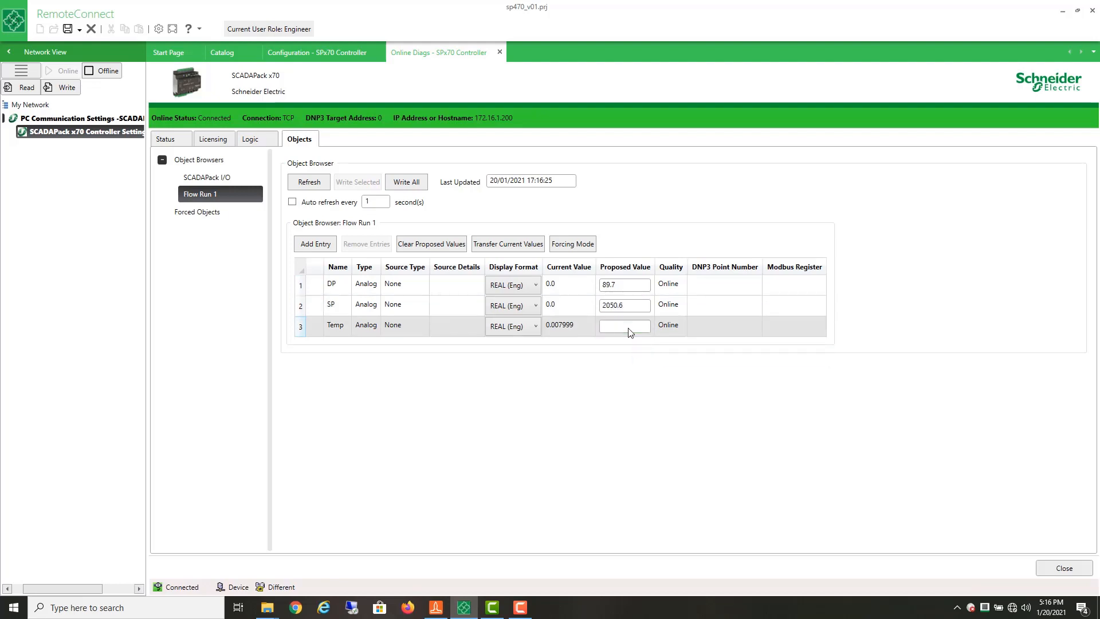
click(630, 327)
text(32.7)
click(633, 305)
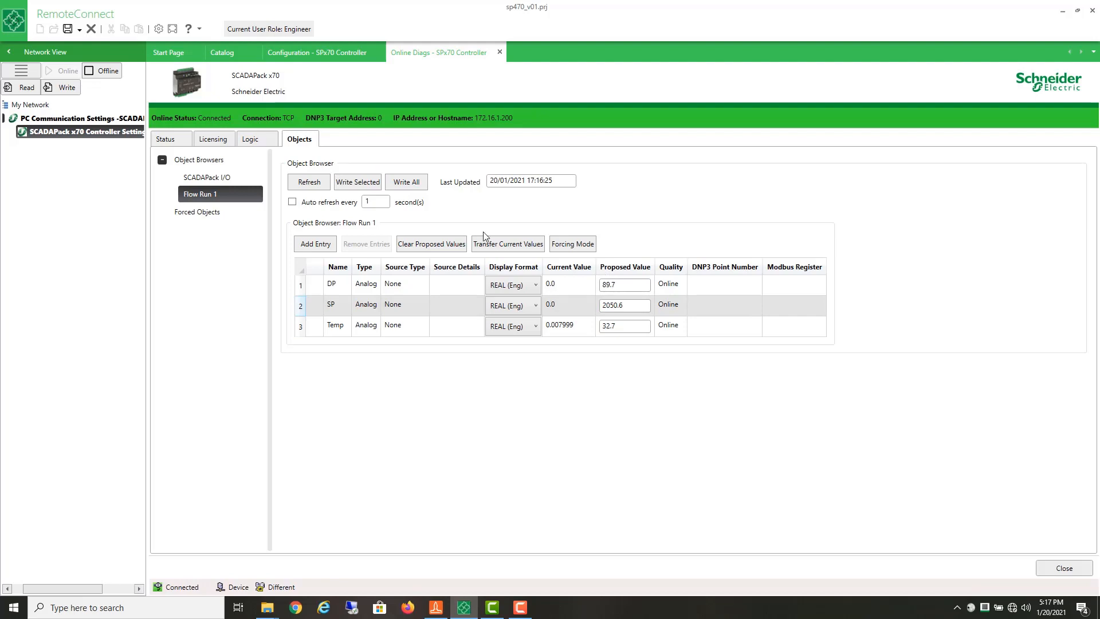
click(411, 183)
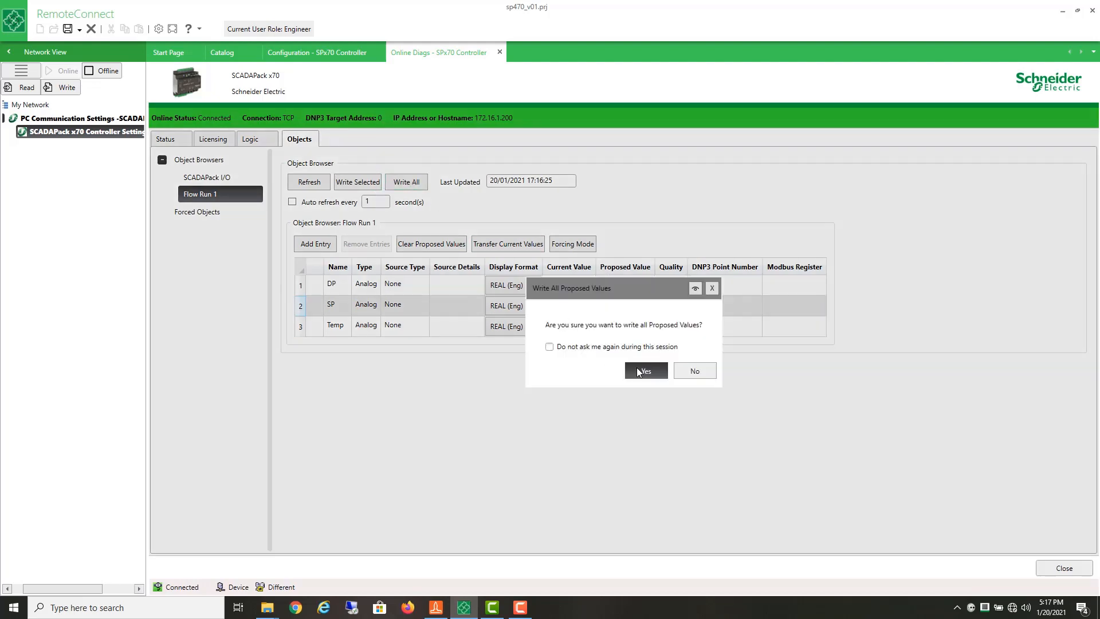
click(640, 372)
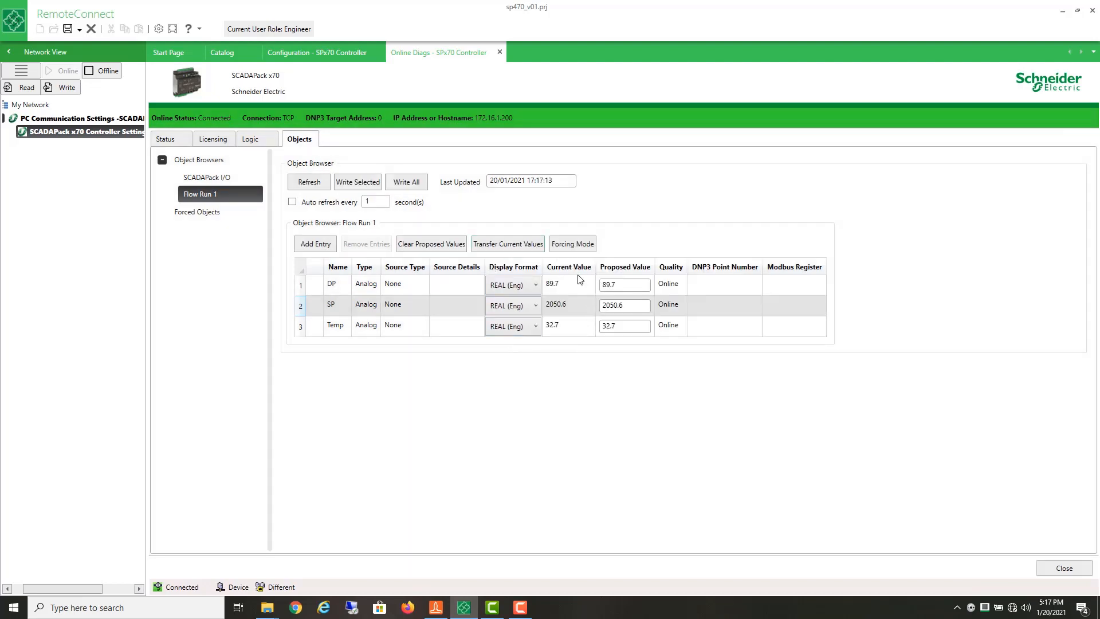
Step: Switch to Realflo, accept the Run 1 input configuration and write all configuration to the flow computer
click(436, 607)
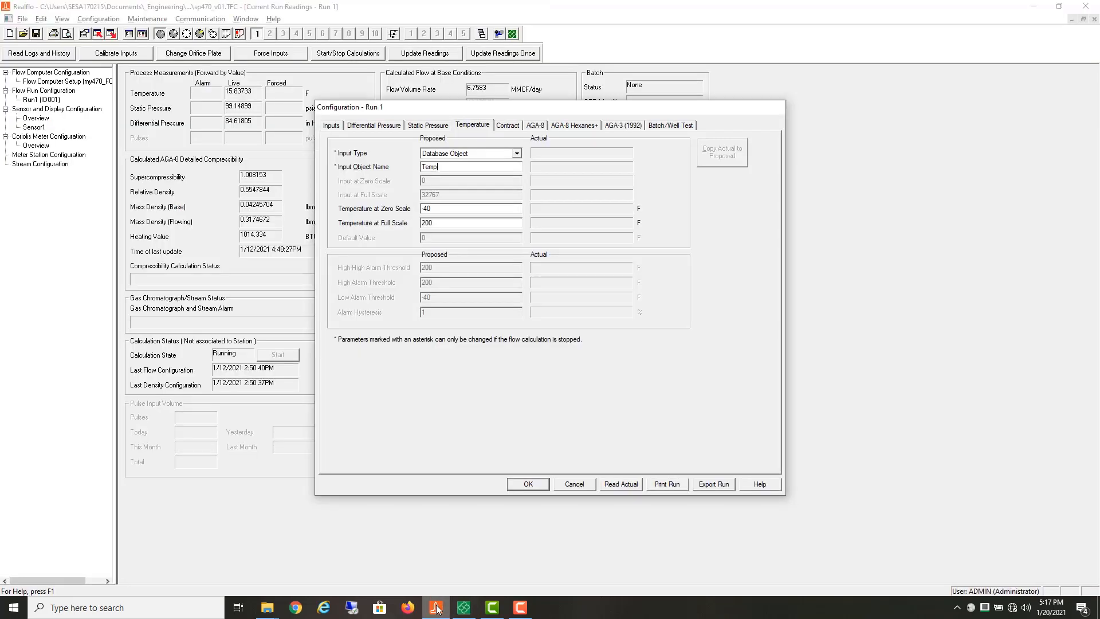
click(530, 484)
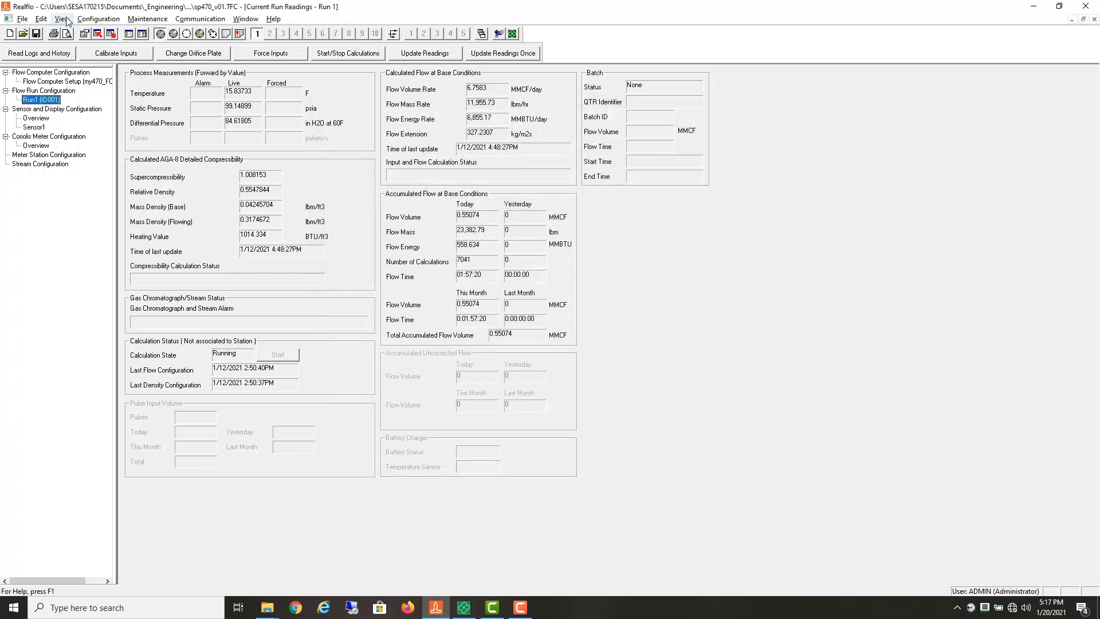
click(98, 19)
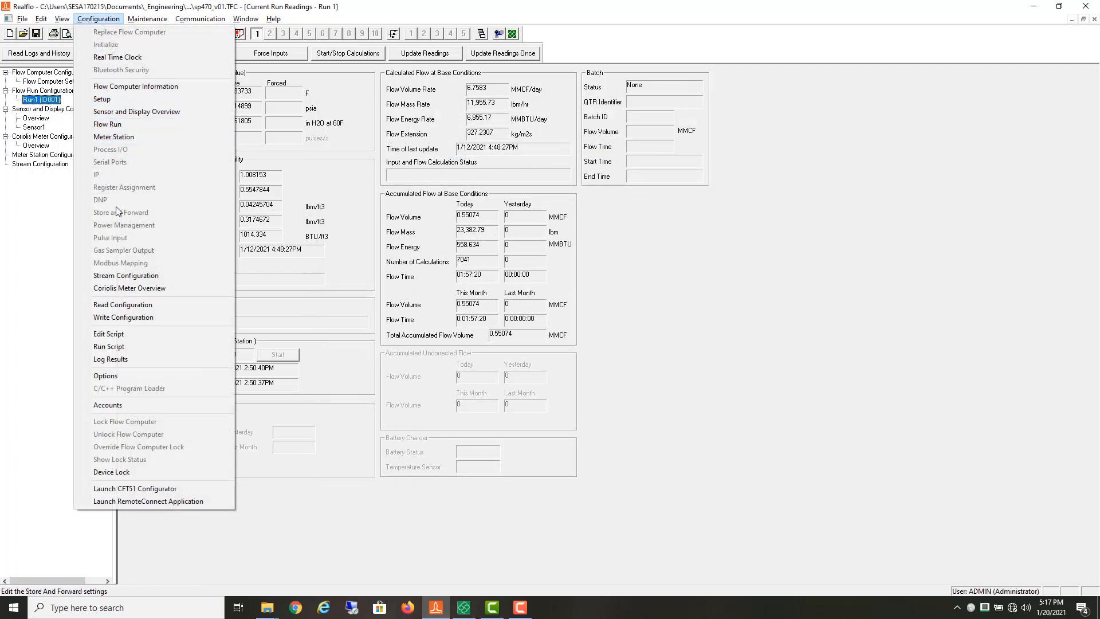
click(150, 319)
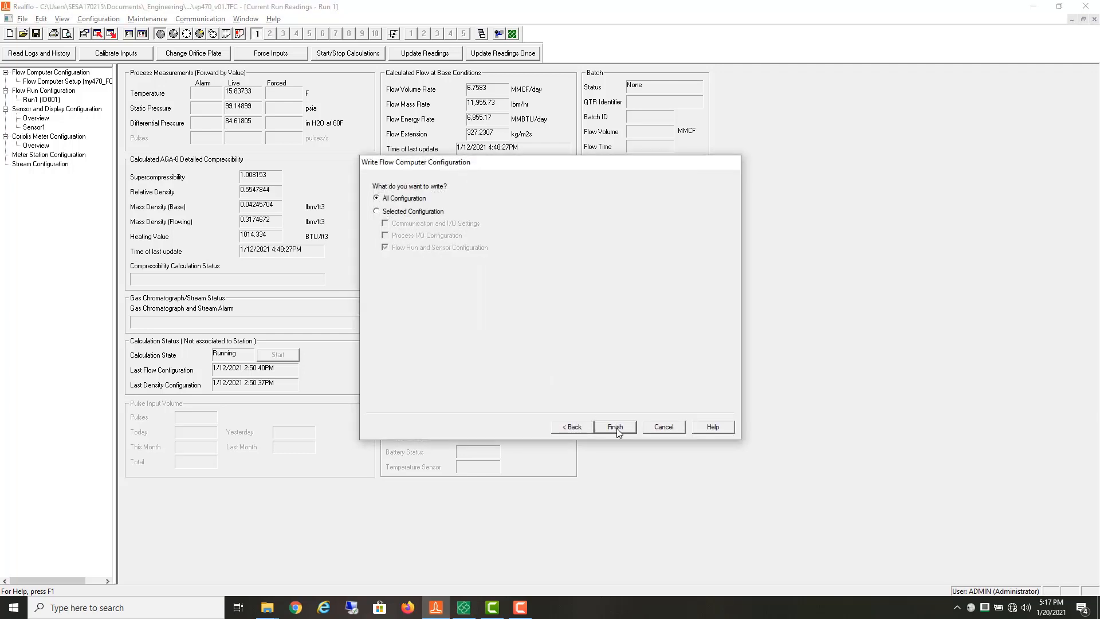
click(615, 428)
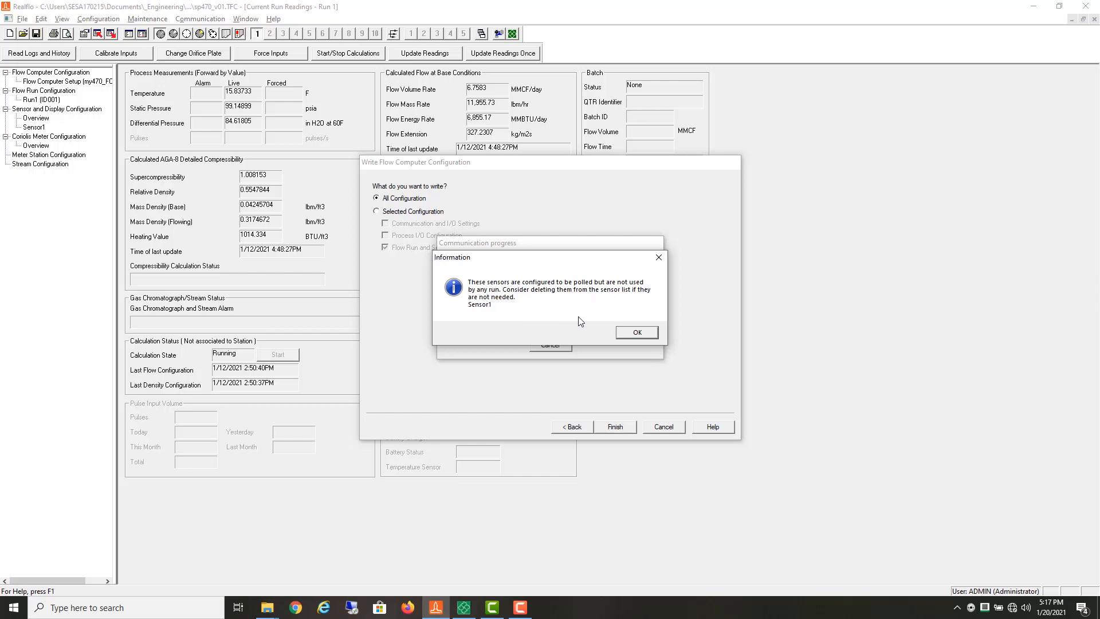
click(637, 332)
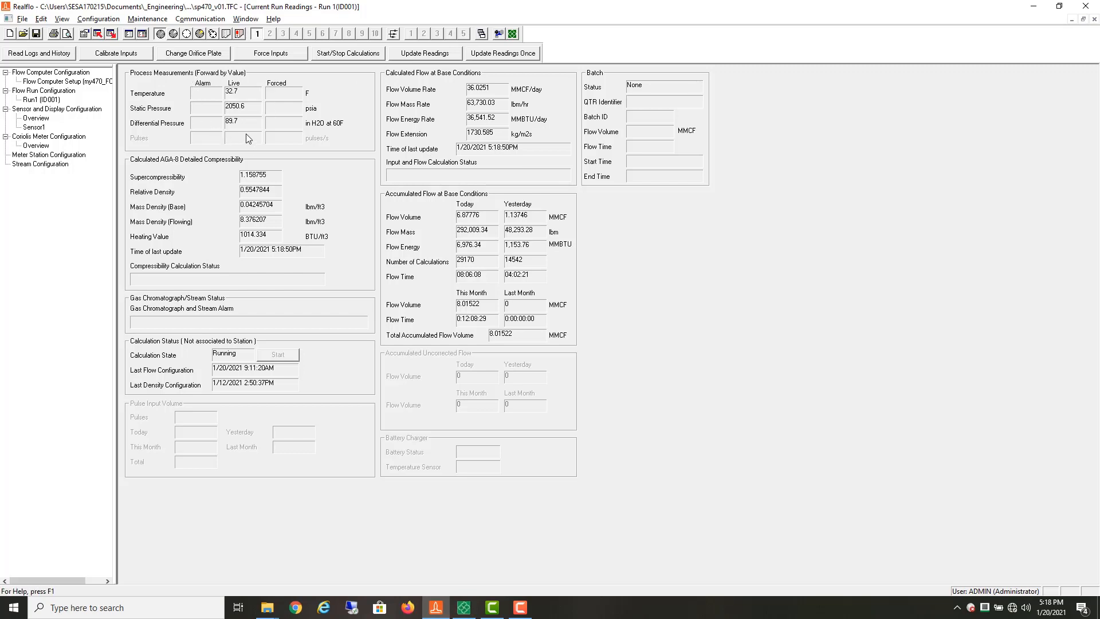
Step: Compare Run 1's live measurements in Realflo with the object values in RemoteConnect, and start continuous updating of the readings
key(alt+Tab)
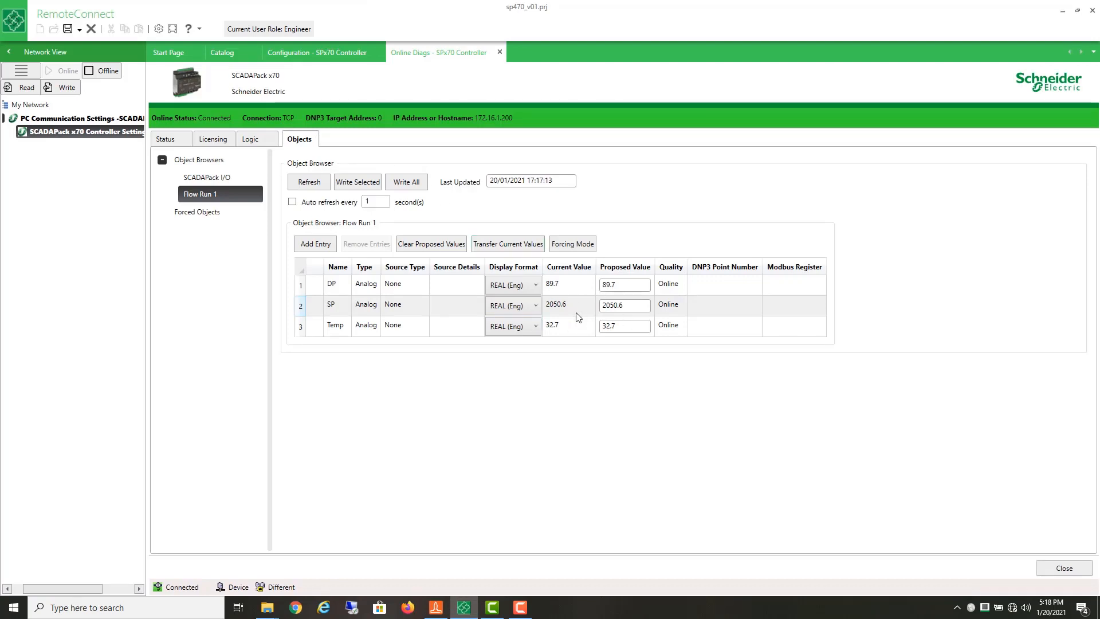
key(alt+Tab)
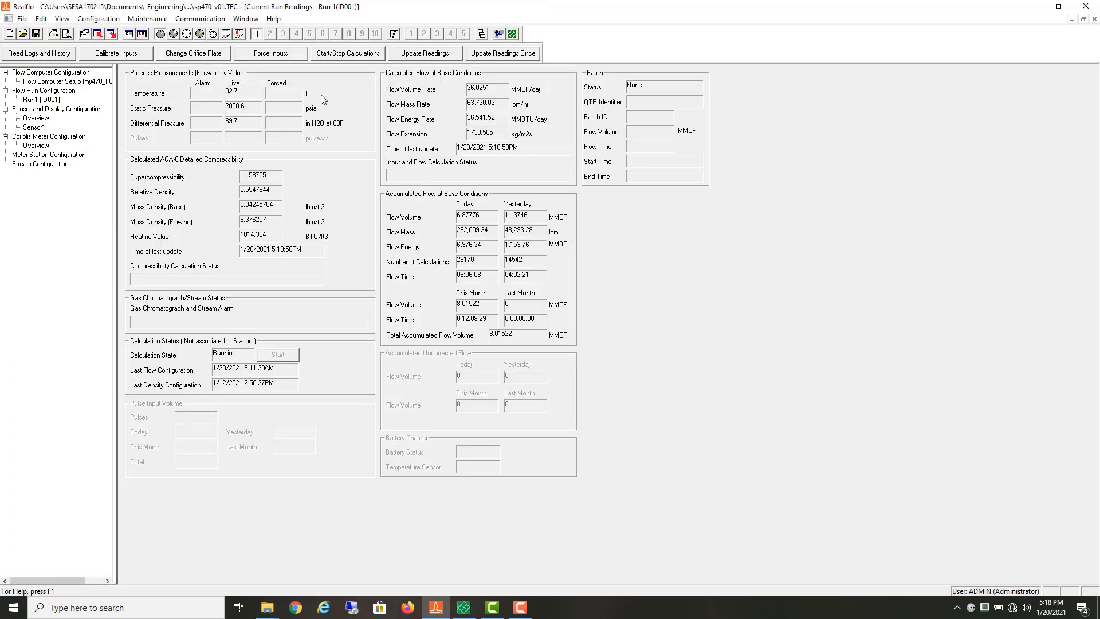
click(436, 56)
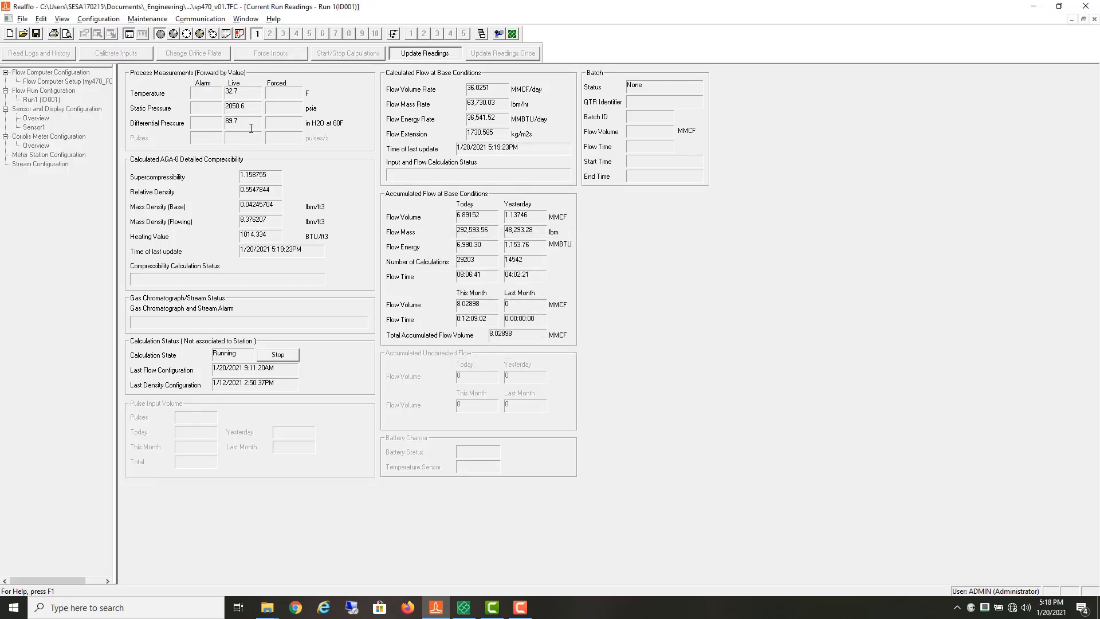
Step: Switch to RemoteConnect and change the proposed values to 97.3 for DP, 2345.7 for SP and 35.6 for Temp
key(alt+Tab)
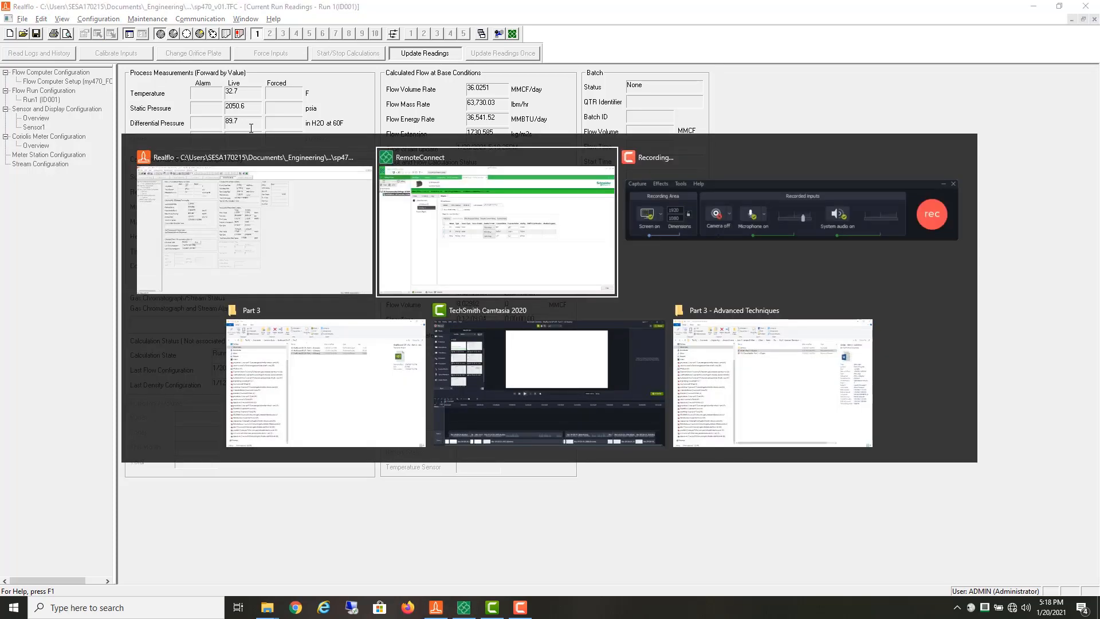
click(507, 194)
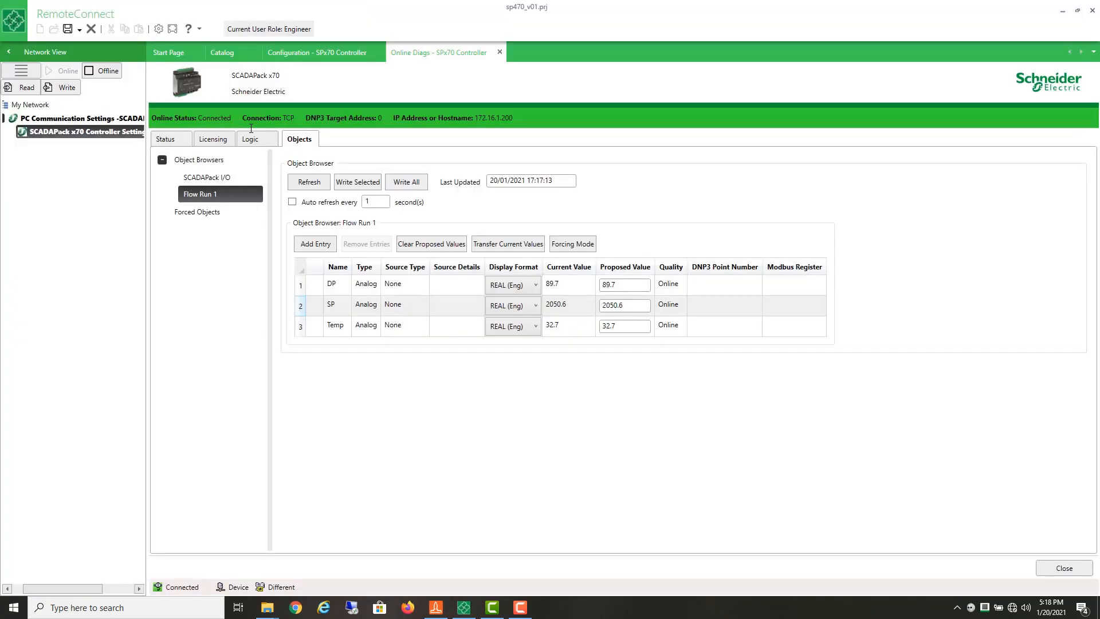
click(618, 286)
text(97.3)
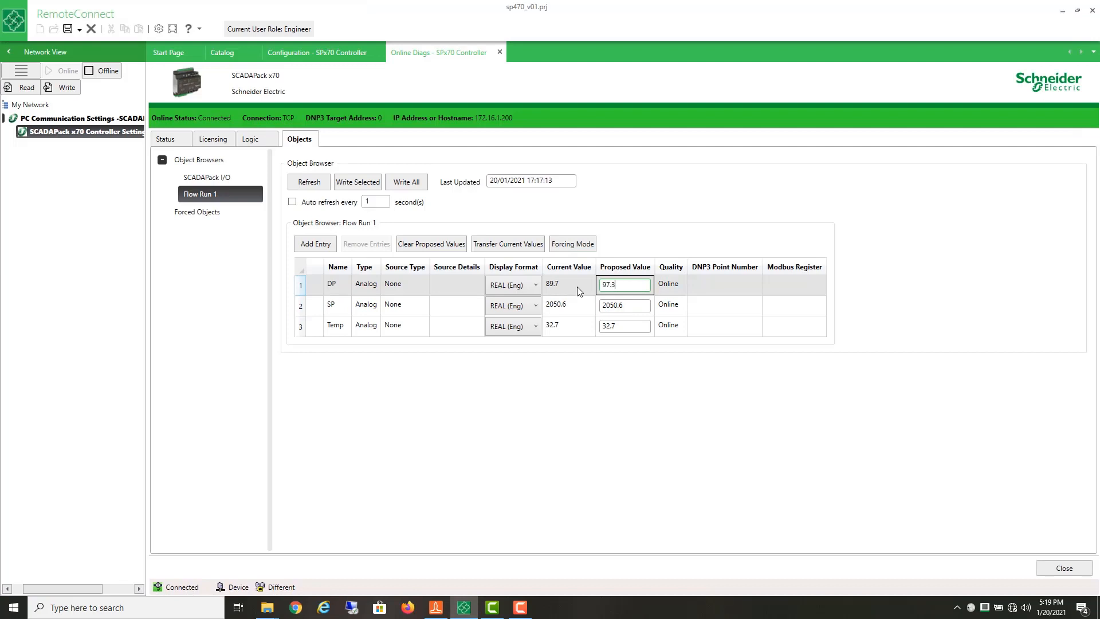
key(Return)
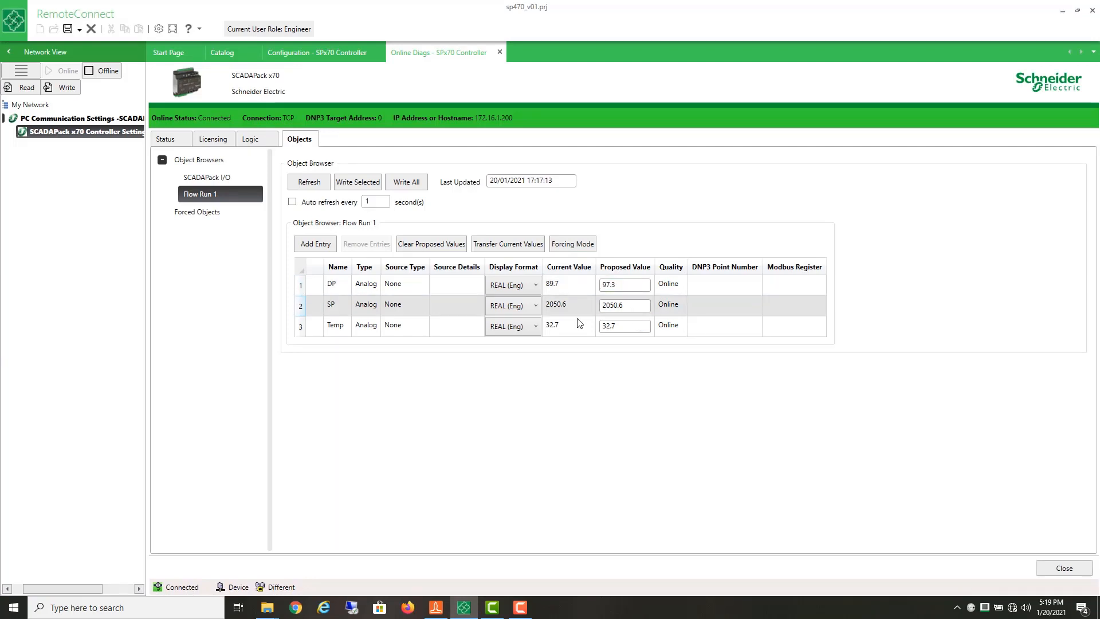
click(620, 307)
text(2345.7)
click(620, 326)
key(BackSpace)
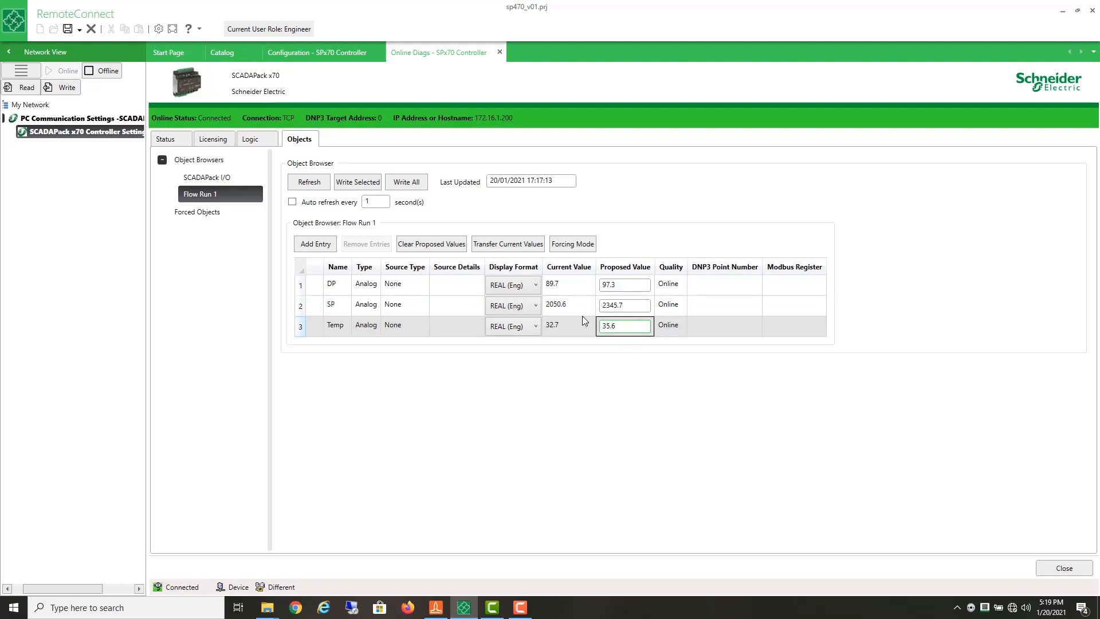
Step: Write all proposed Flow Run 1 values to the controller and switch to Realflo to check the live readings
click(400, 182)
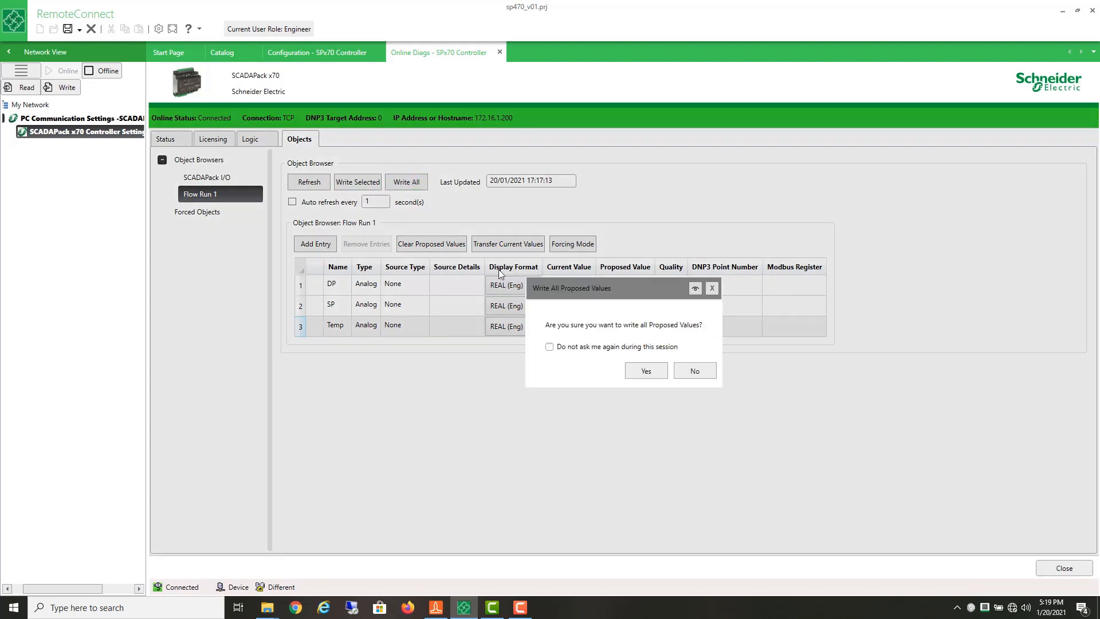
click(660, 367)
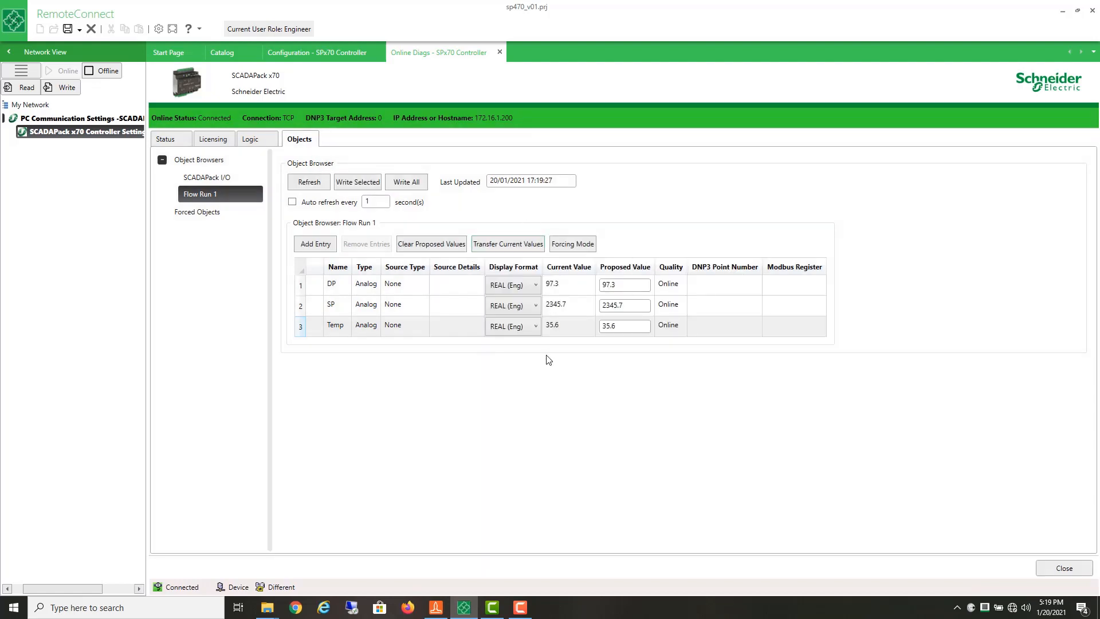
key(alt+Tab)
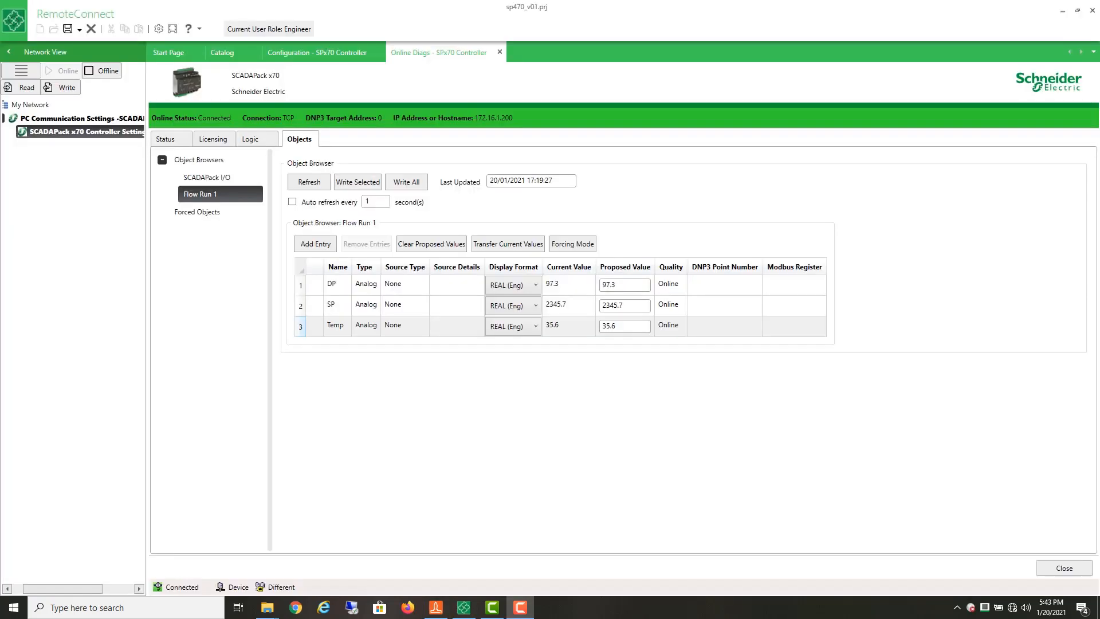
Step: Open the local Physical I/O settings in the SCADAPack x70 controller configuration
click(632, 326)
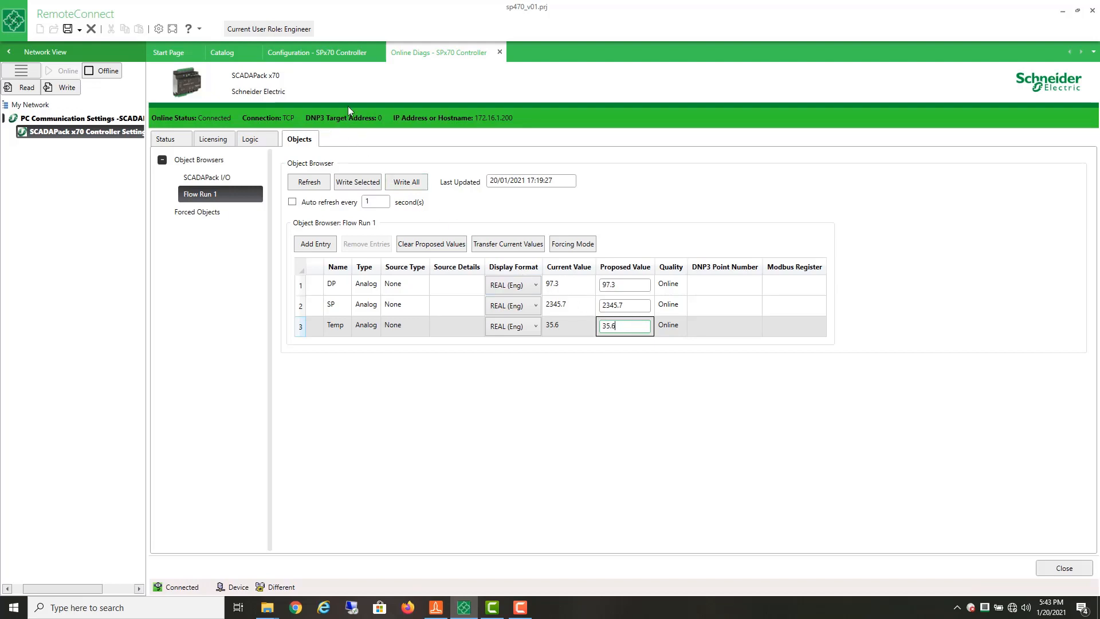
click(335, 51)
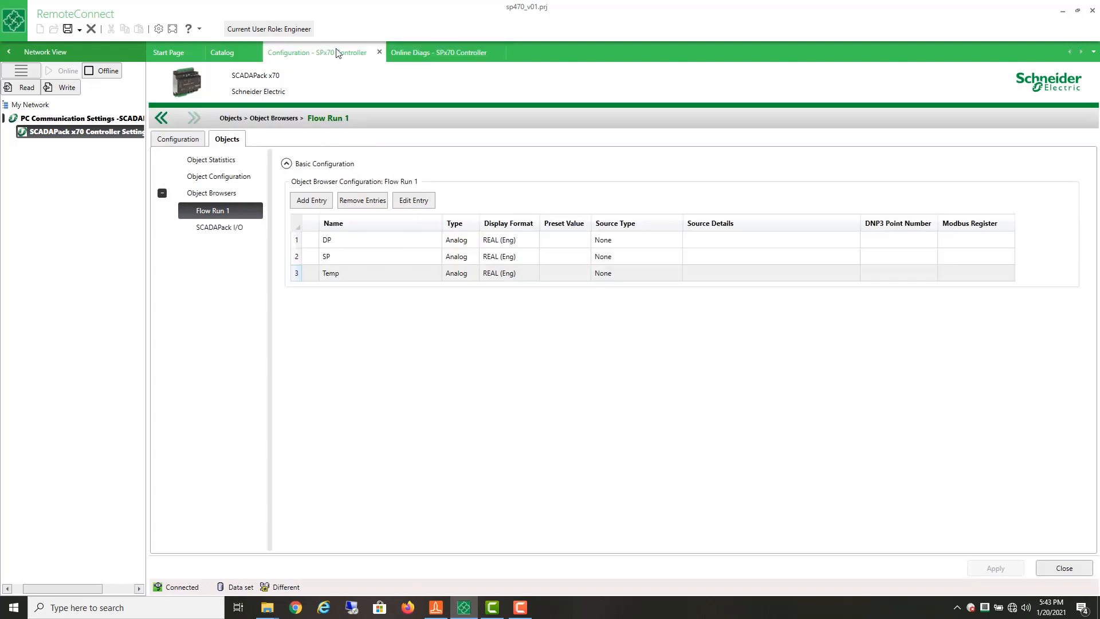
click(193, 143)
click(162, 176)
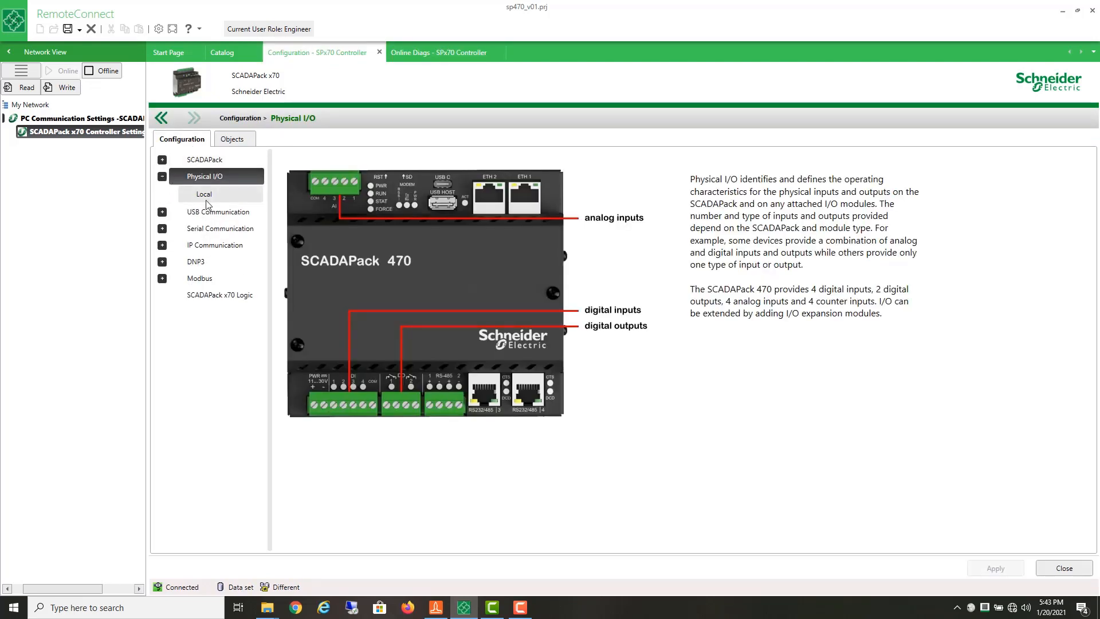
click(207, 196)
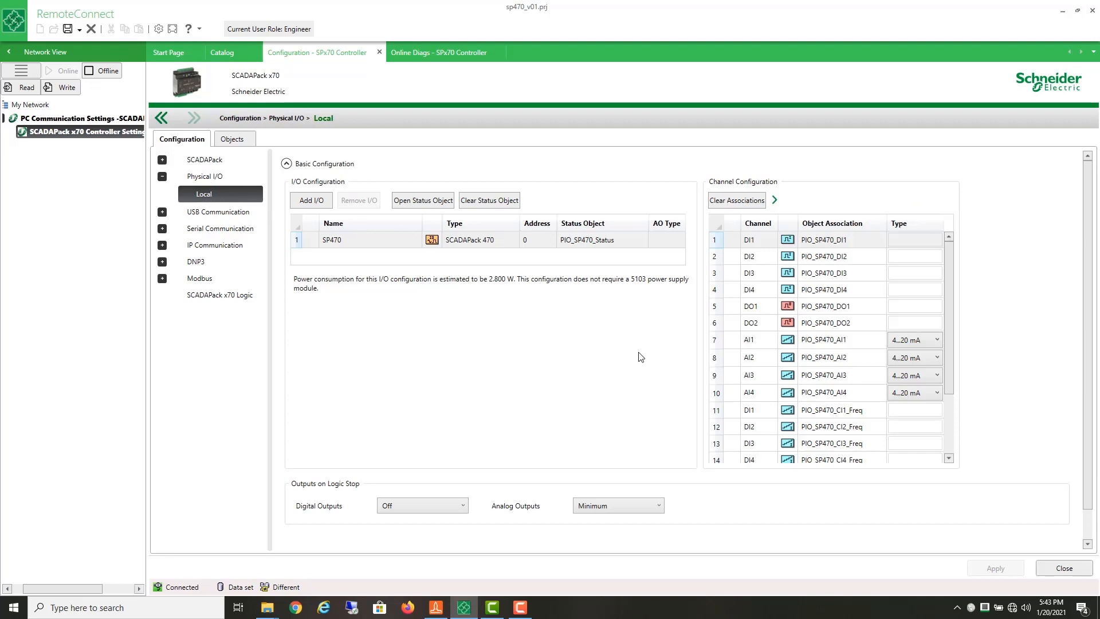
Step: Clear the PIO_SP470_AI1 object association from channel AI1, deleting the connected object as well
click(770, 347)
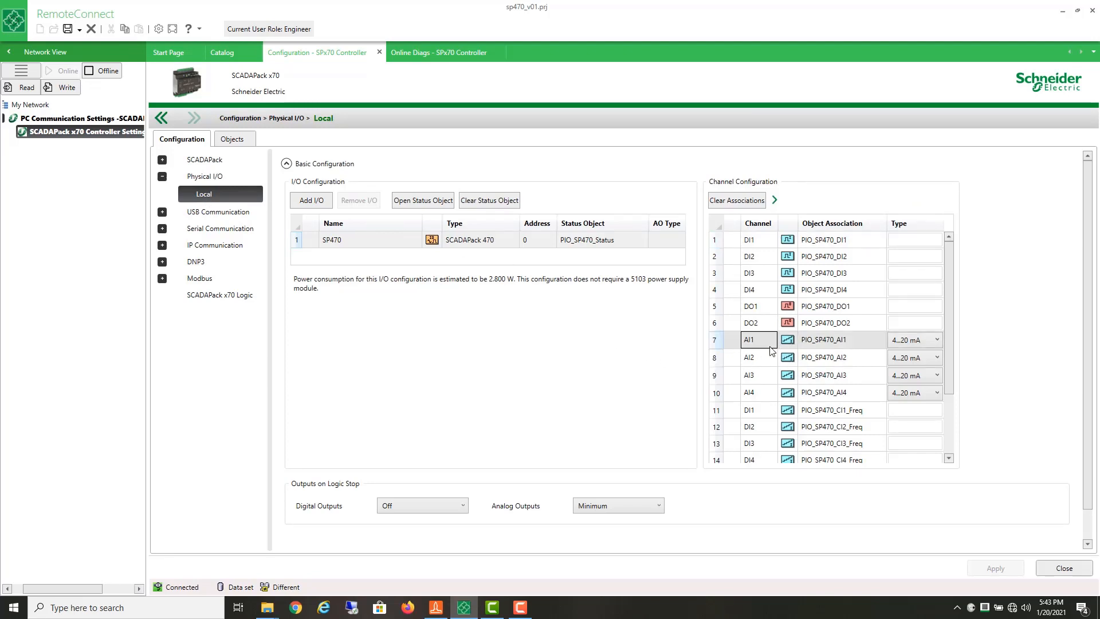
click(832, 347)
click(751, 201)
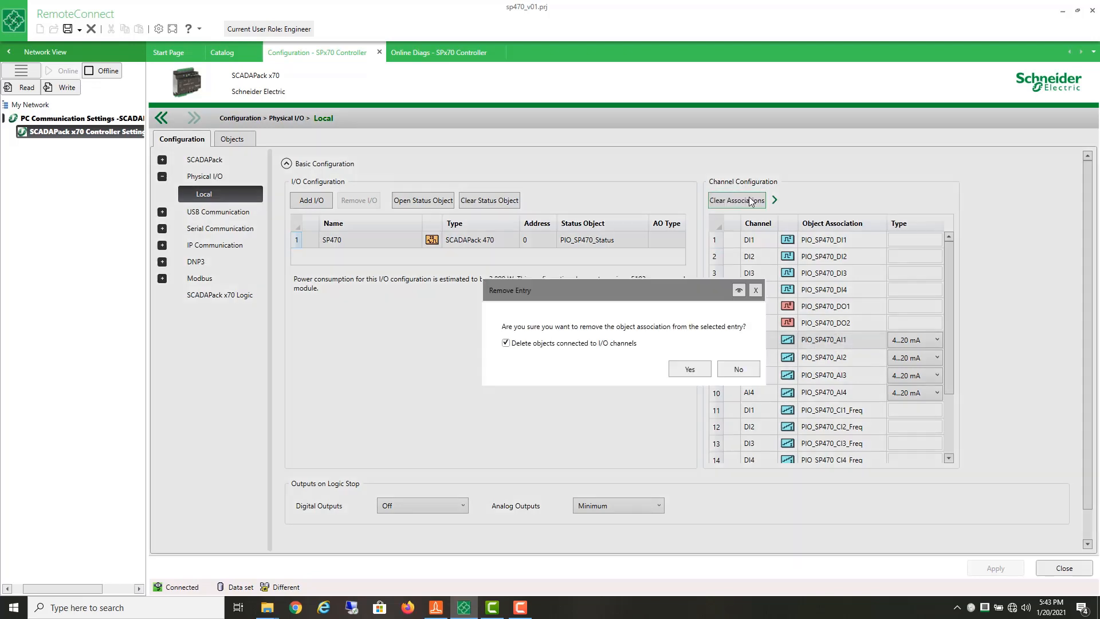
click(689, 370)
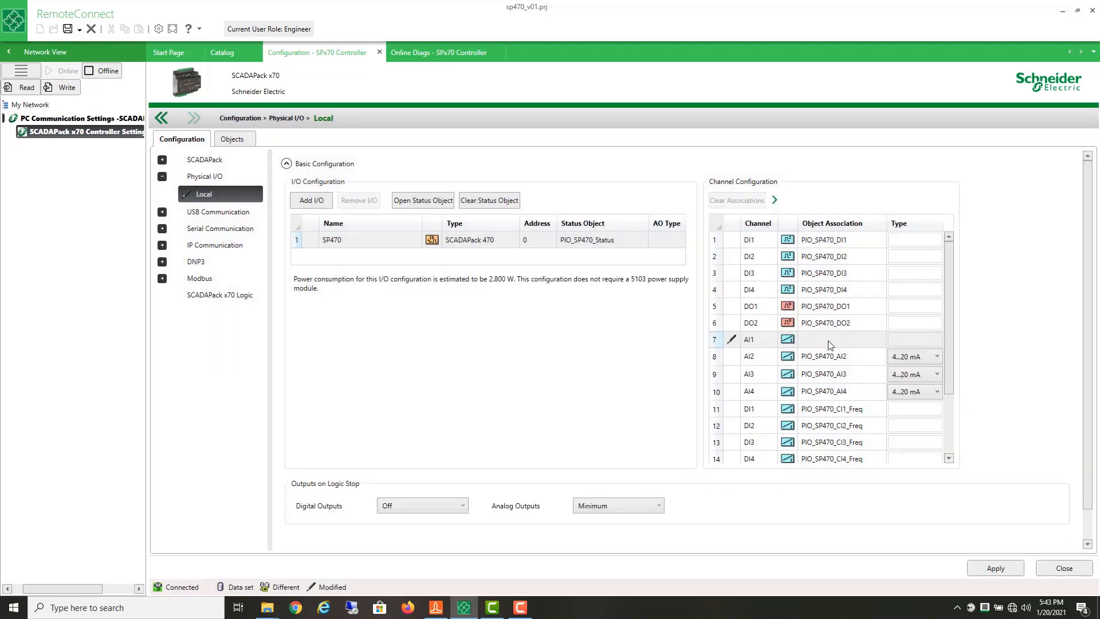
Step: Associate channel AI1 with the existing object DP
double_click(830, 342)
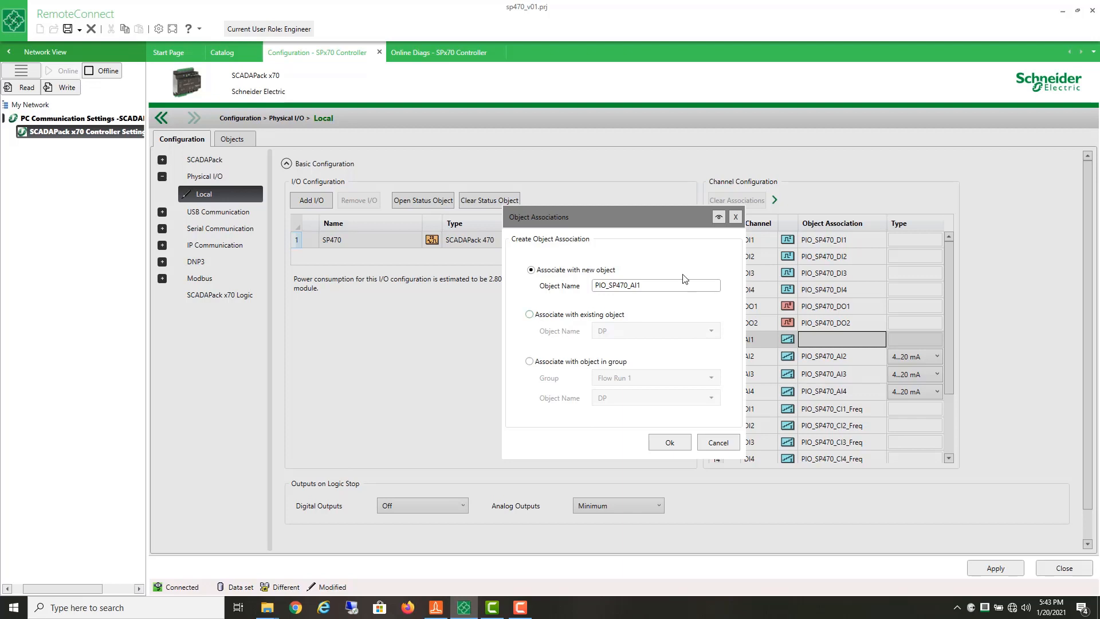
click(529, 315)
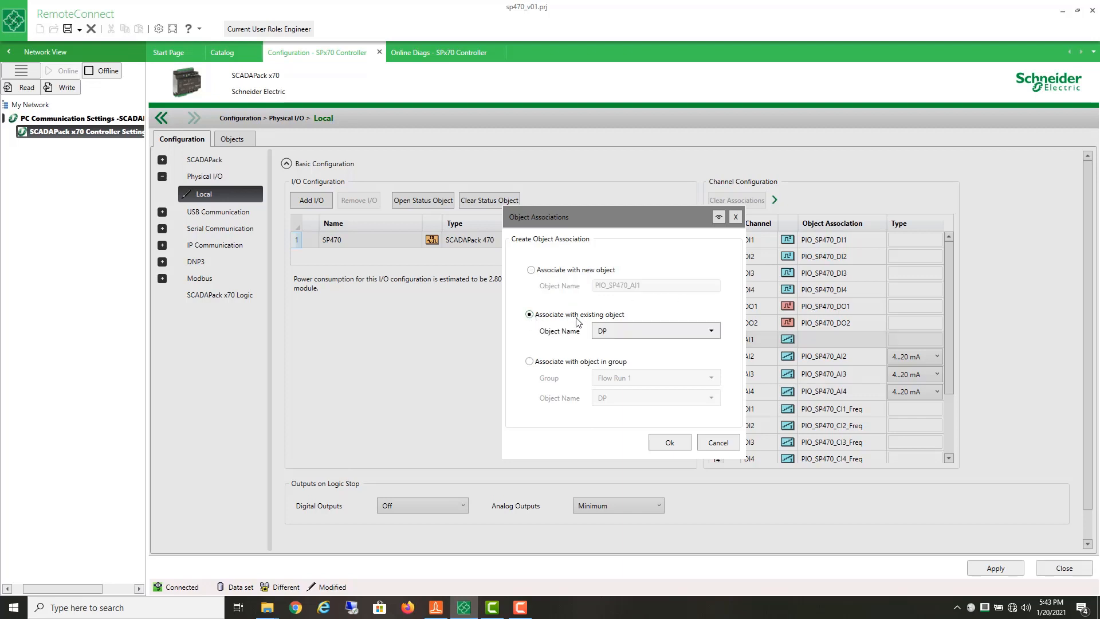
click(669, 443)
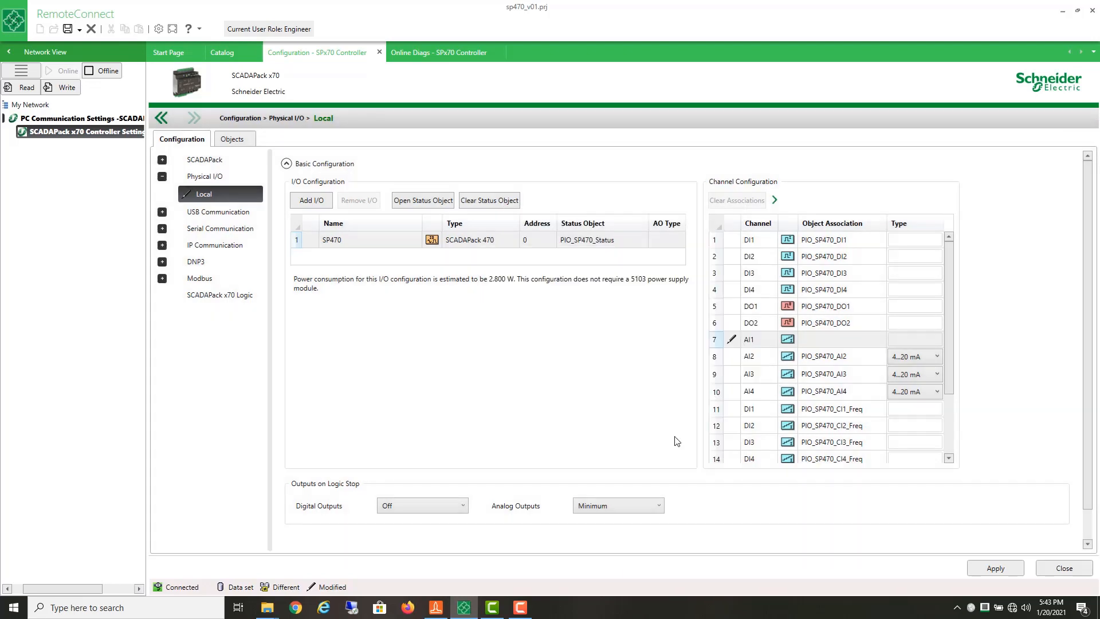
Step: Clear channel AI2's association, deleting its connected object, and associate the channel with the existing object SP
click(822, 361)
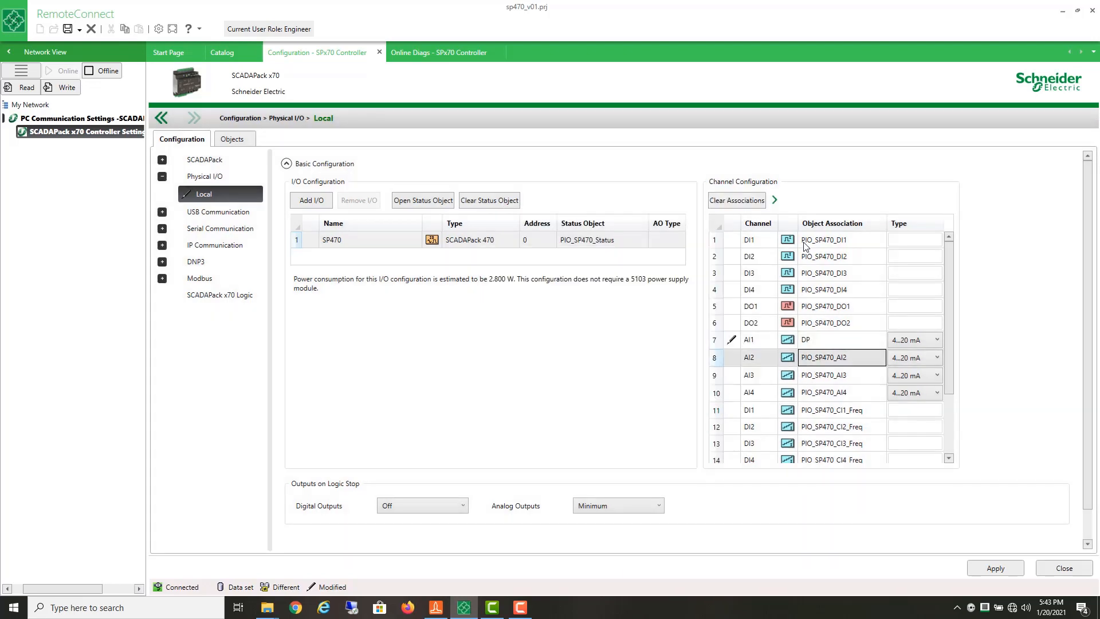
click(743, 200)
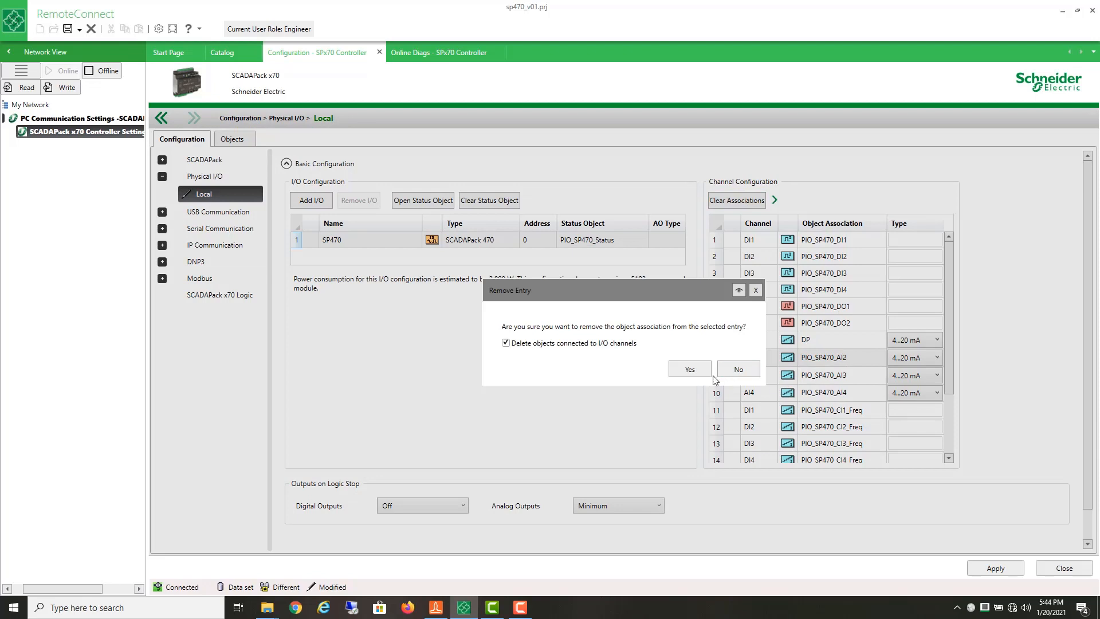
click(682, 372)
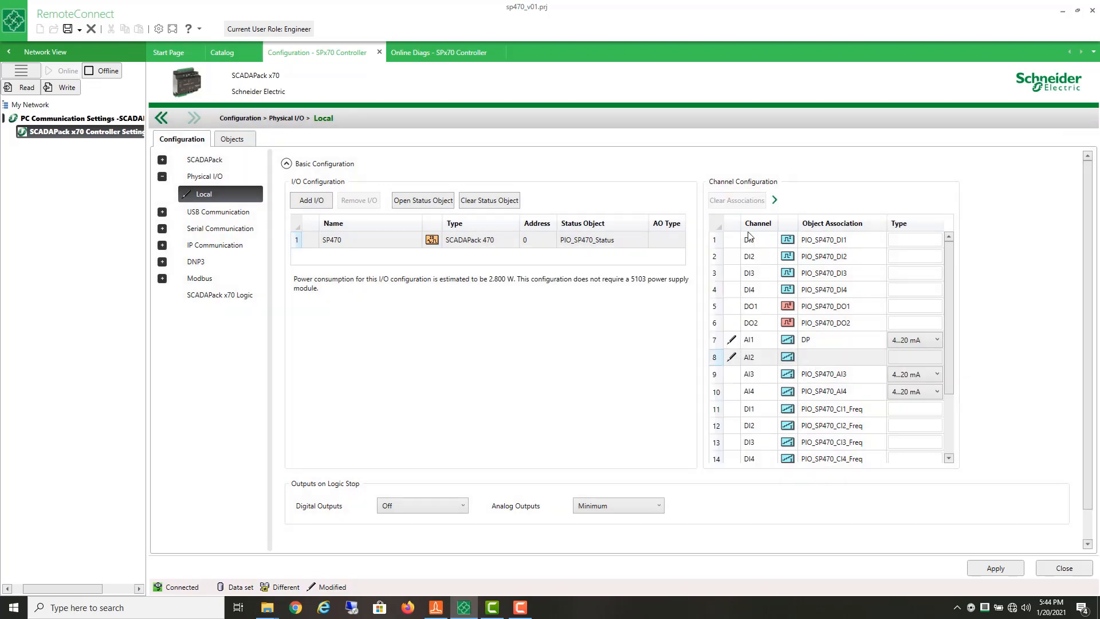
click(829, 360)
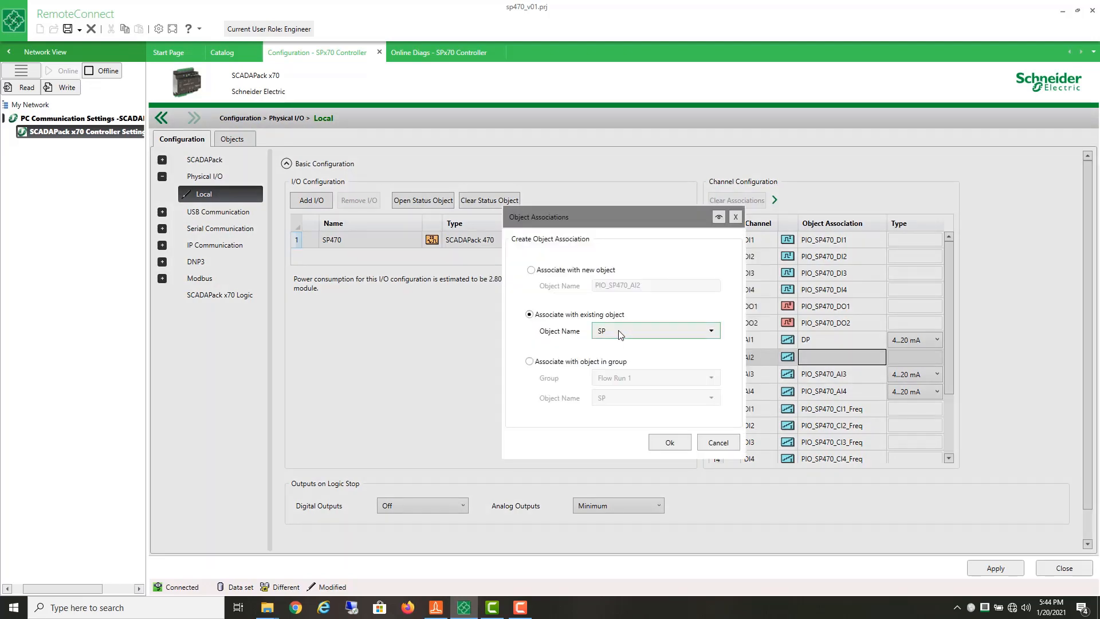
click(671, 445)
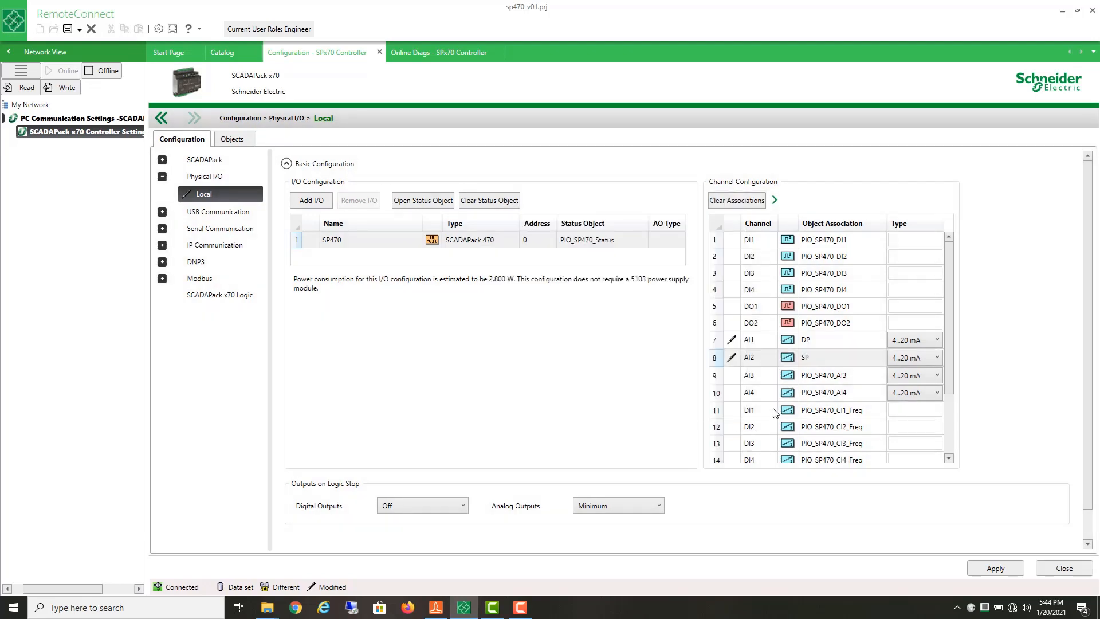
Step: Clear the PIO_SP470_AI3 association from channel AI3 and associate the channel with the existing object Temp
click(815, 379)
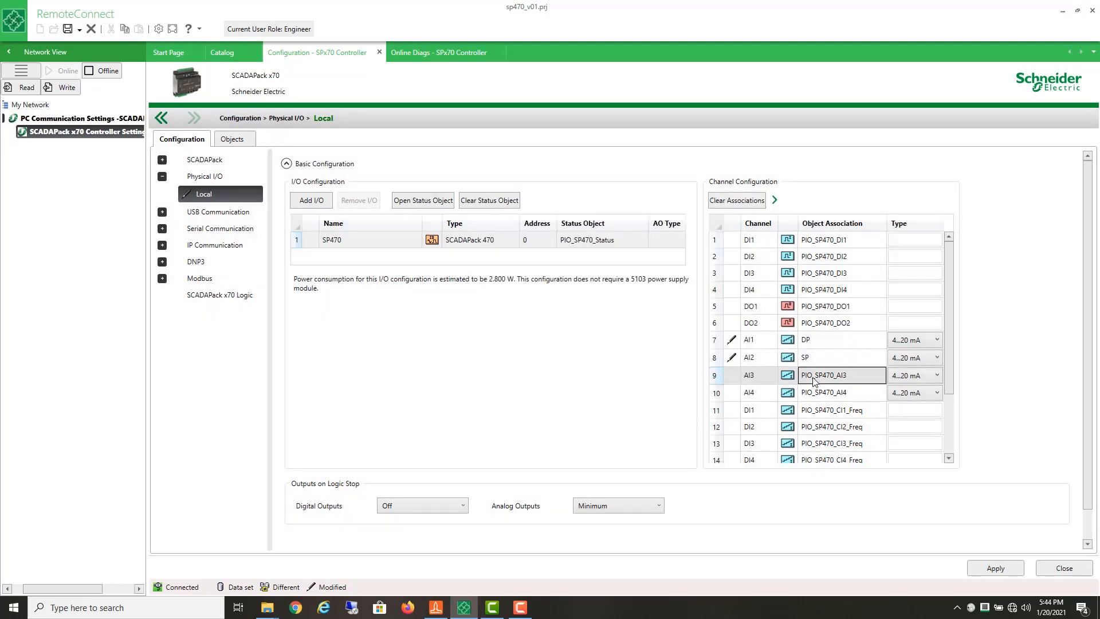
click(739, 202)
click(705, 370)
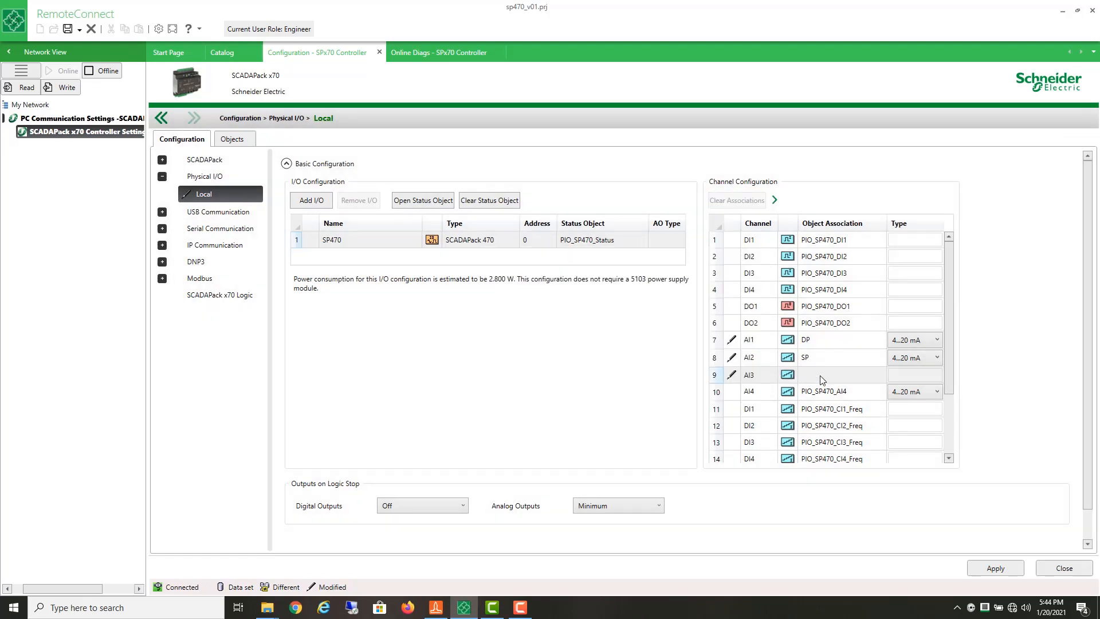
click(820, 376)
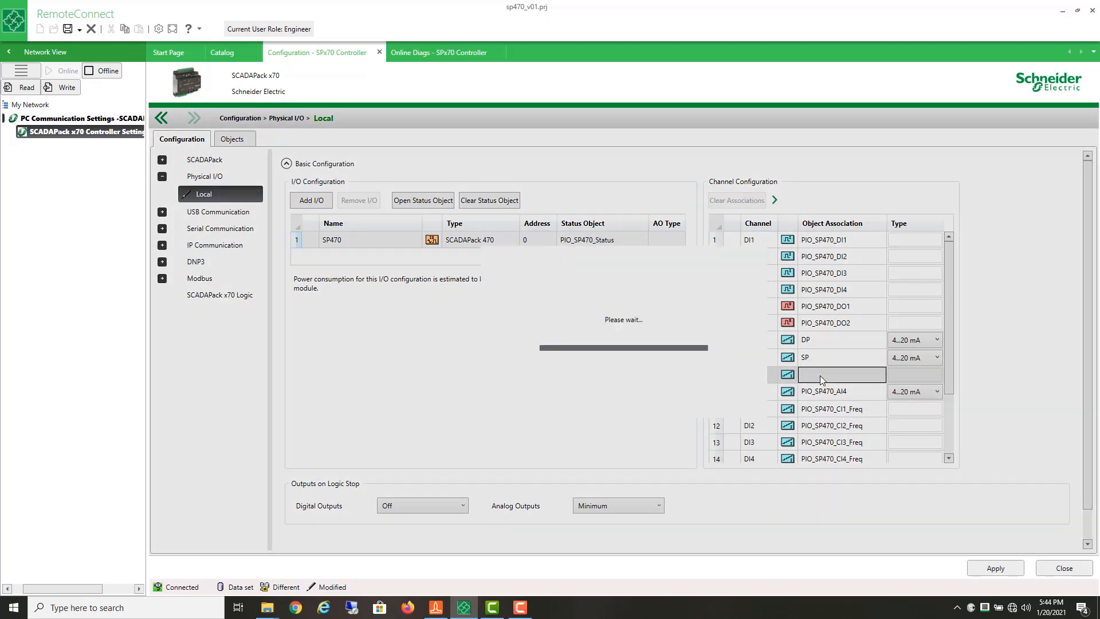
click(670, 442)
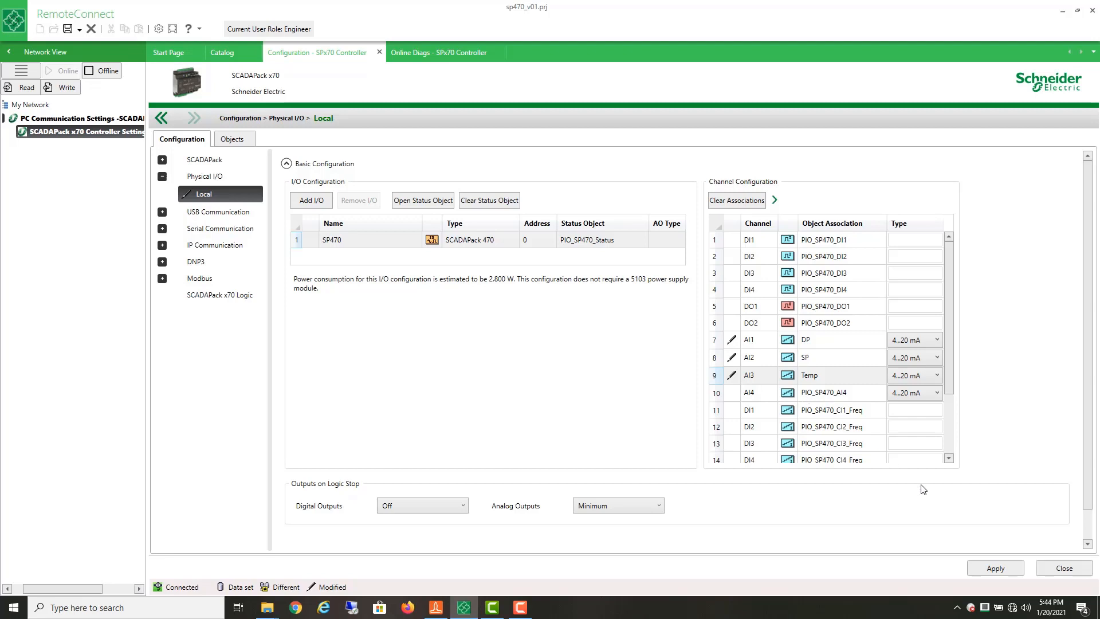
Step: Apply the channel association changes and write the configuration and logic application to the controller
click(993, 569)
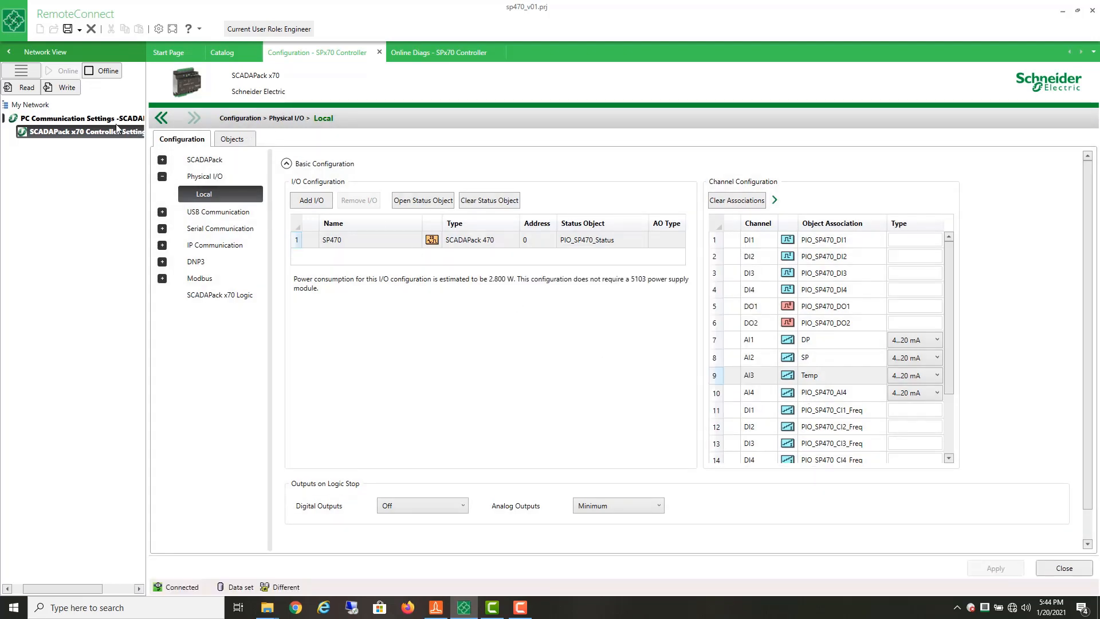
click(68, 91)
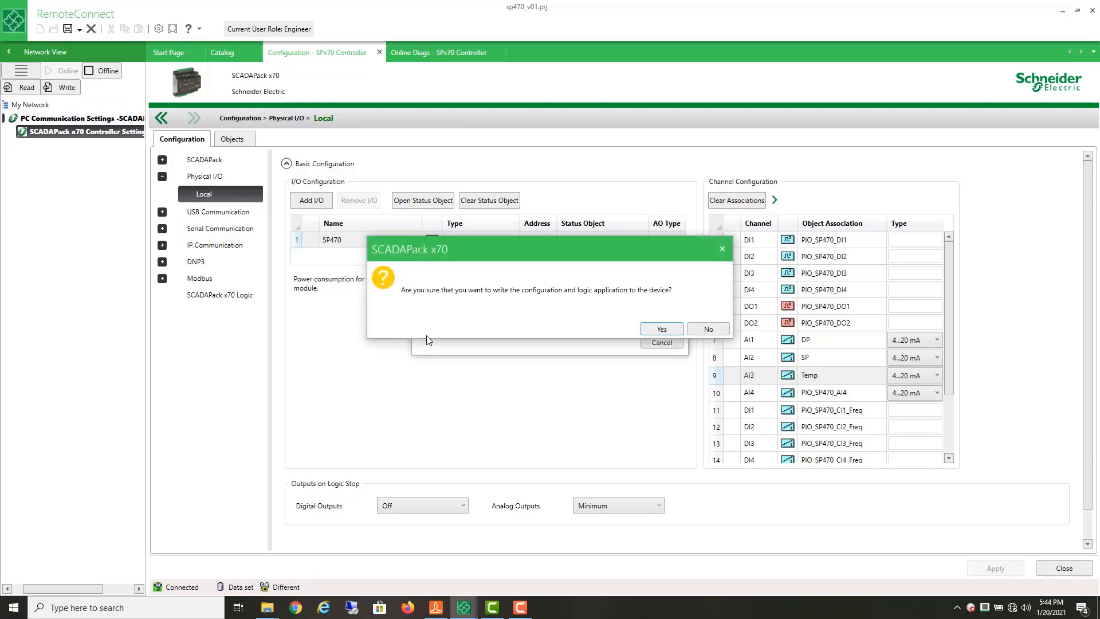
click(658, 328)
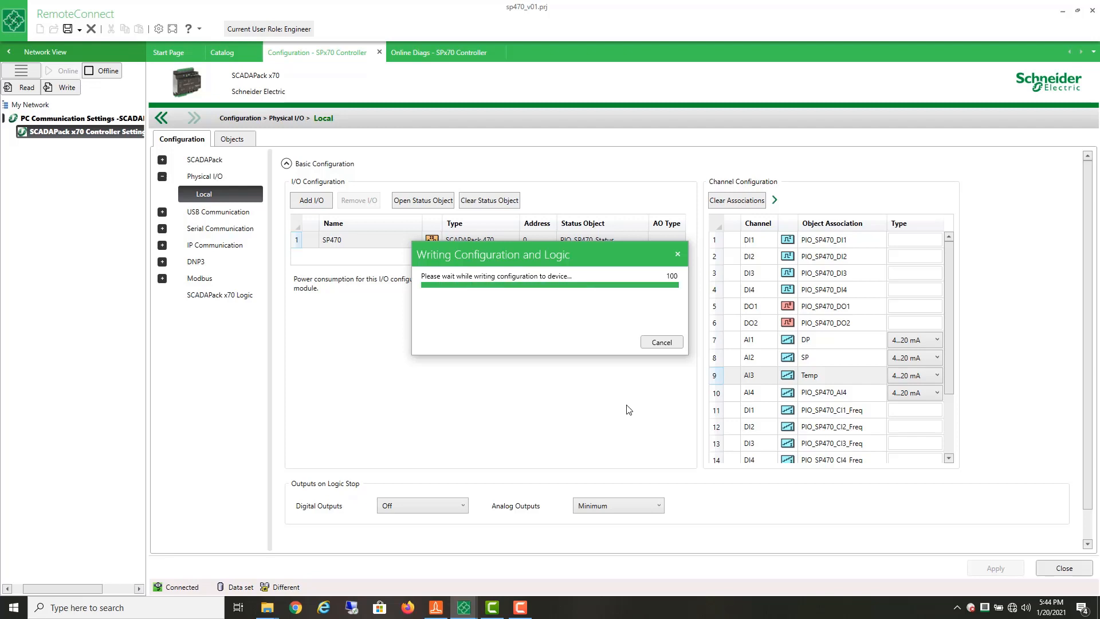
click(707, 329)
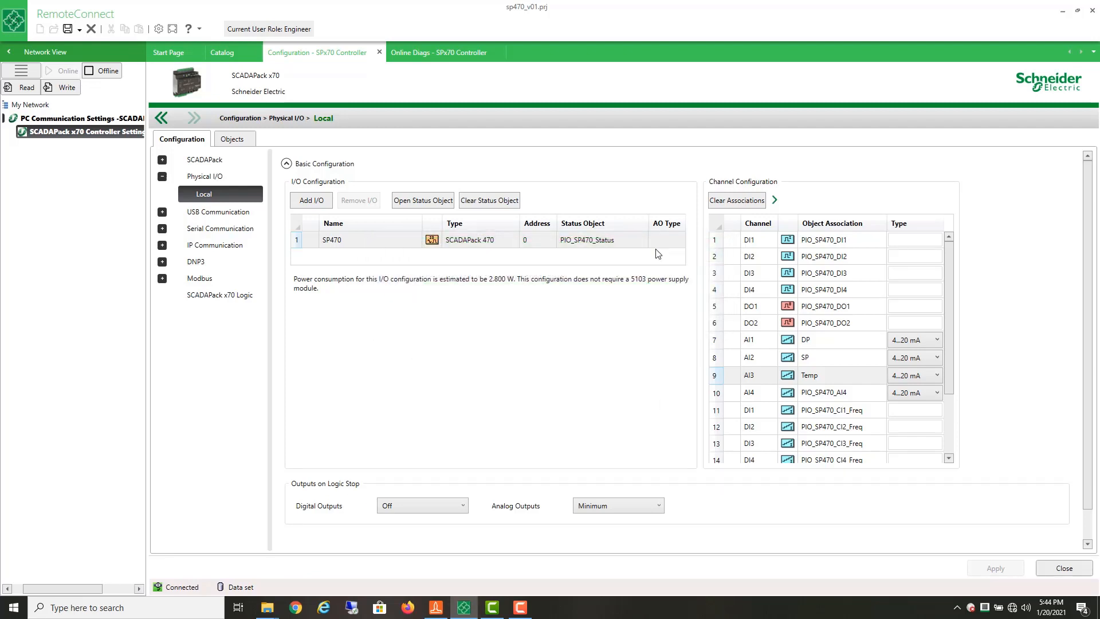
Step: Auto refresh the Flow Run 1 objects every 1 second in the online diagnostics, and switch to Realflo to compare the live readings
click(439, 58)
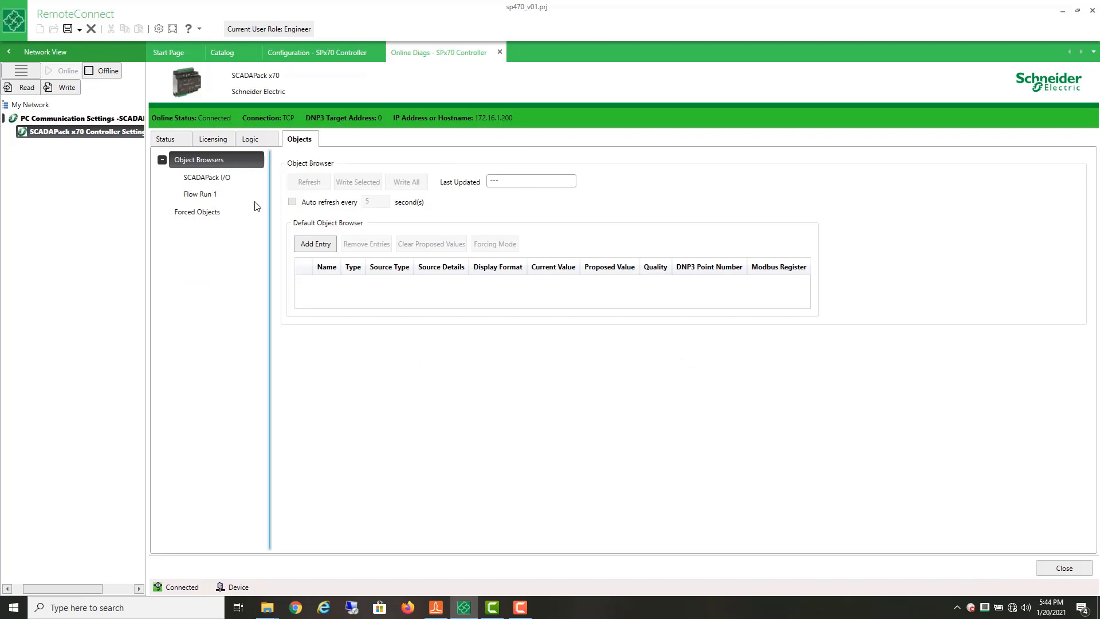
click(222, 196)
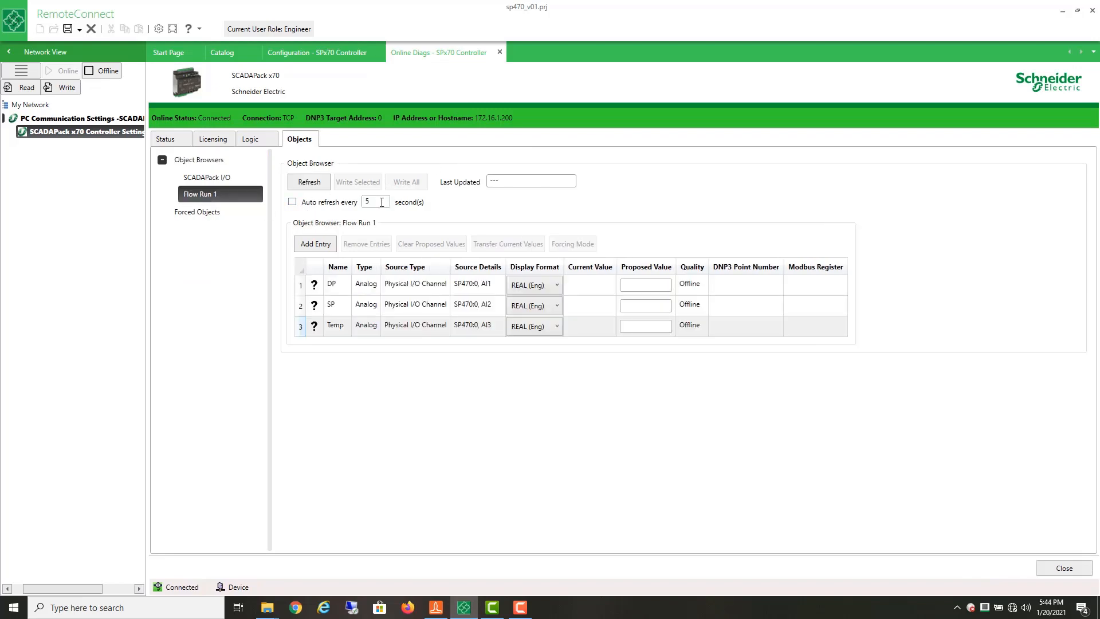
double_click(381, 203)
text(1)
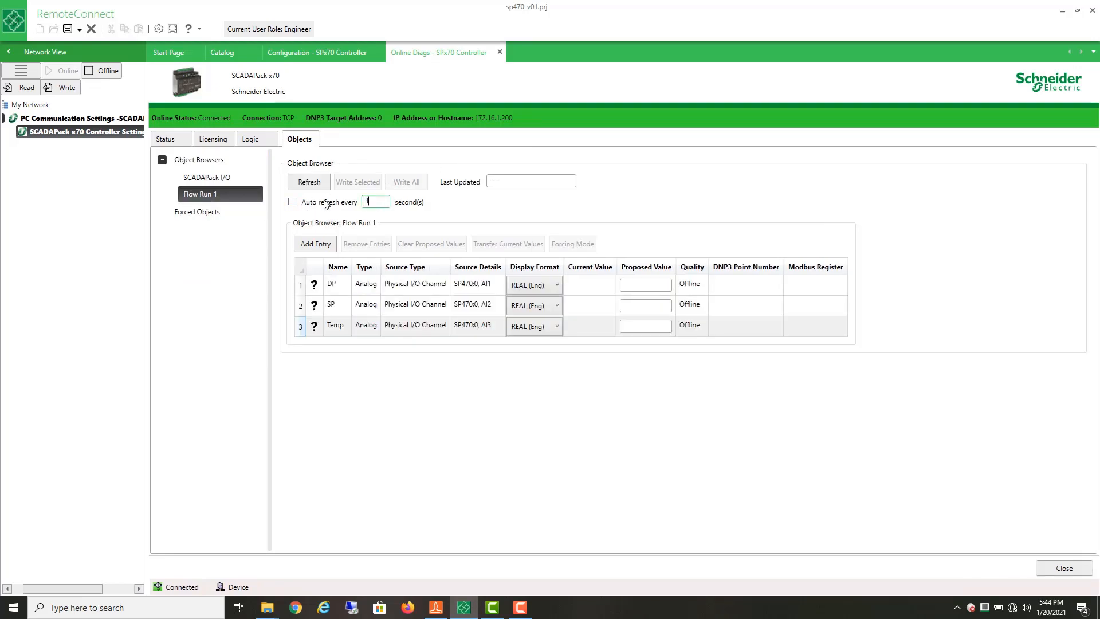
click(292, 202)
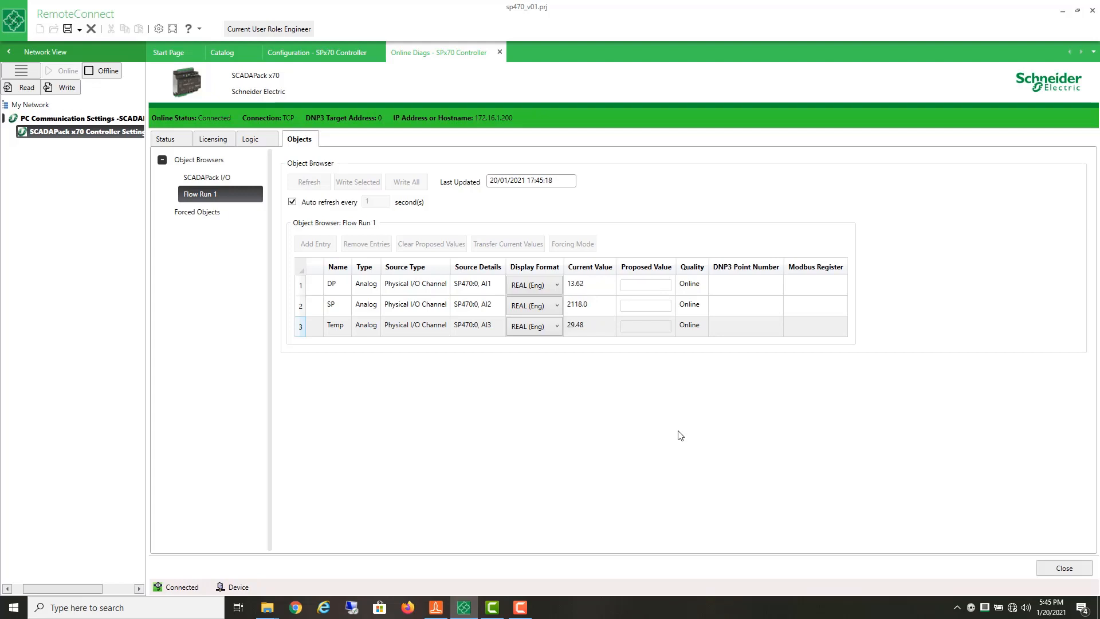
click(437, 608)
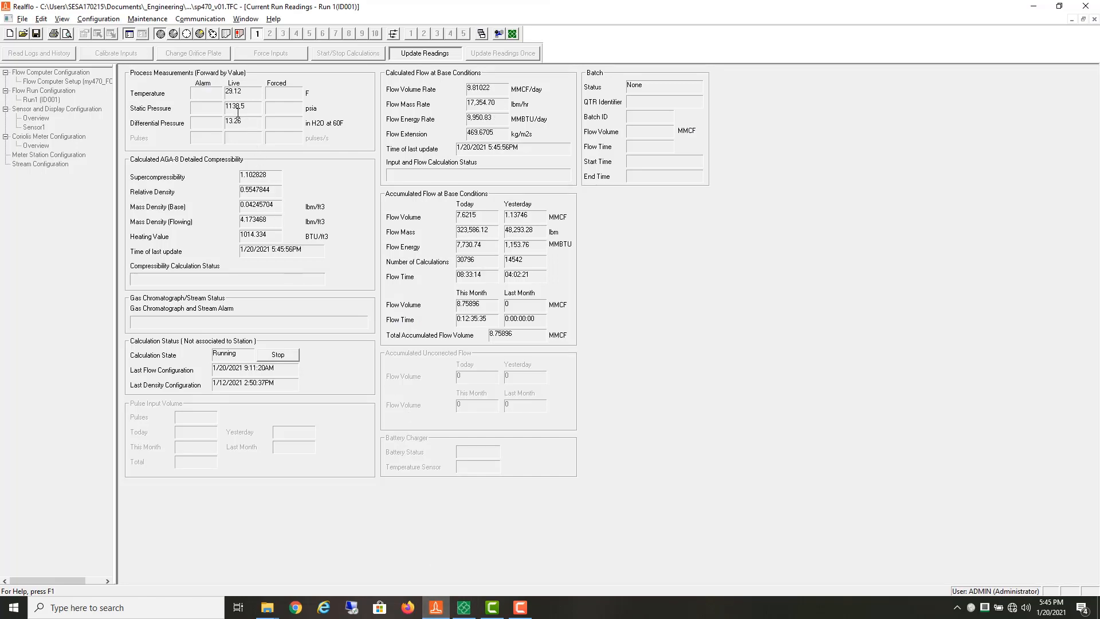
Step: Switch back to RemoteConnect and set the DP object's logic variable type to T_SPx70_REAL in the object configuration
key(alt+Tab)
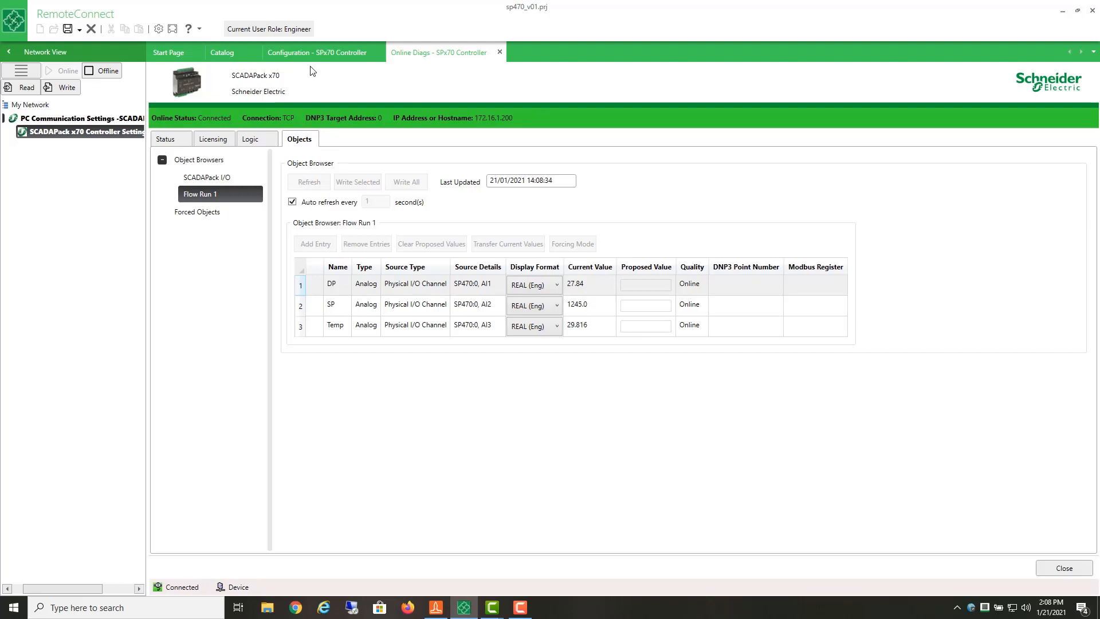
click(317, 53)
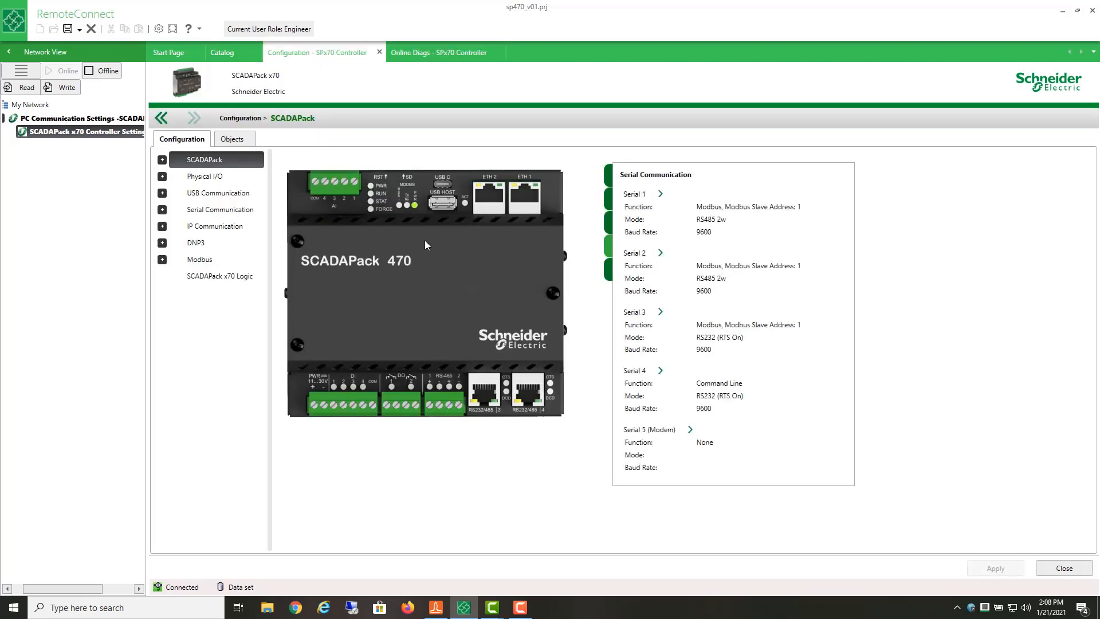
click(232, 139)
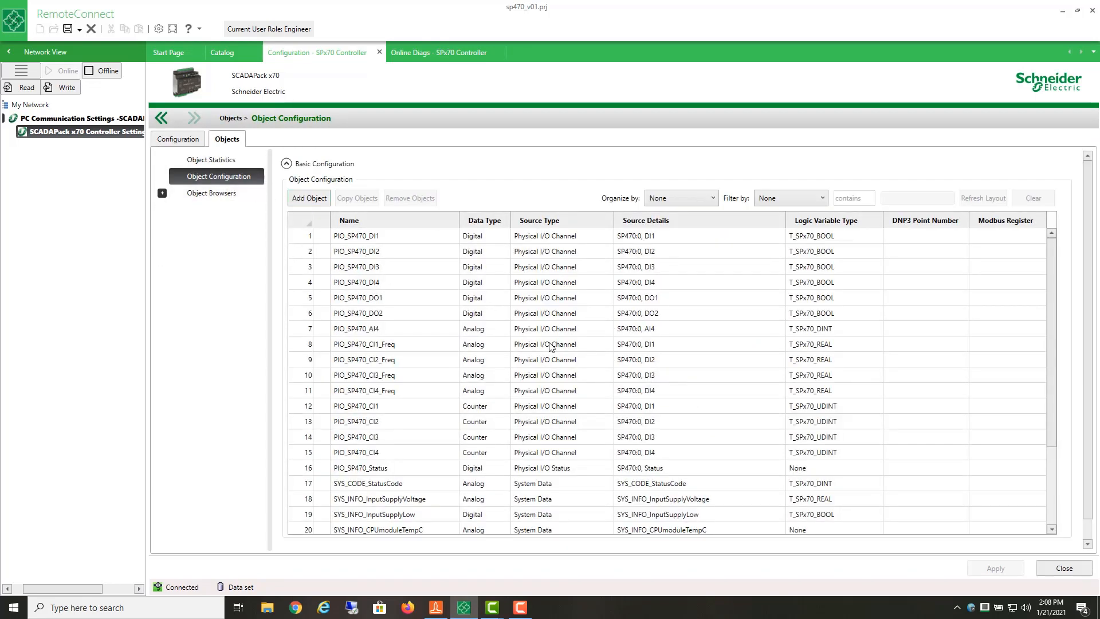
scroll(551, 361, down, 3)
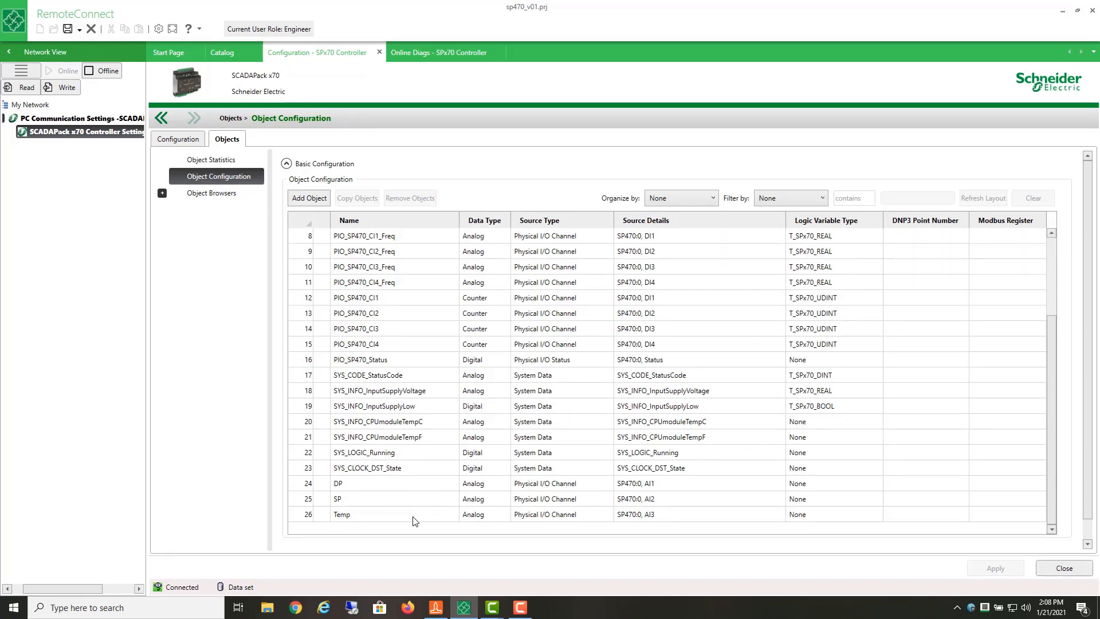
double_click(798, 486)
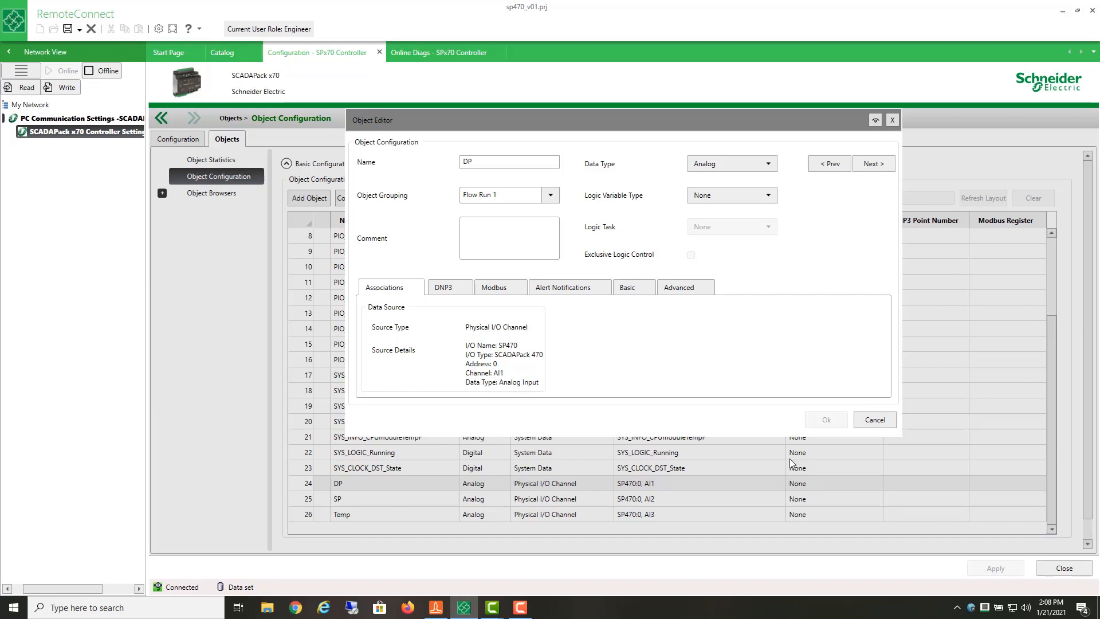
click(770, 197)
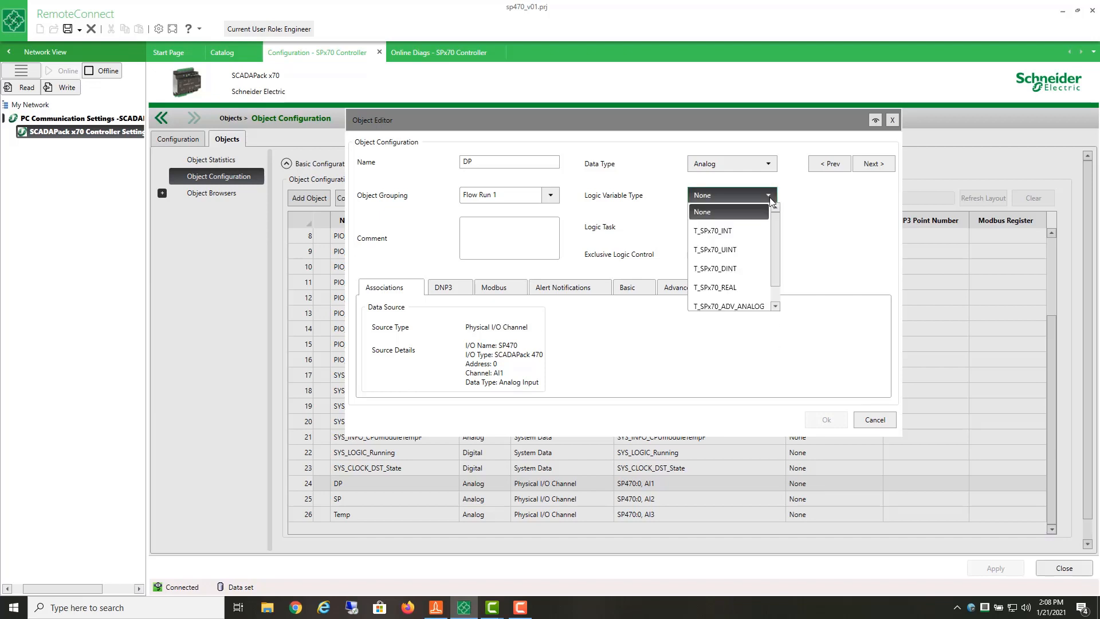
click(729, 288)
click(827, 420)
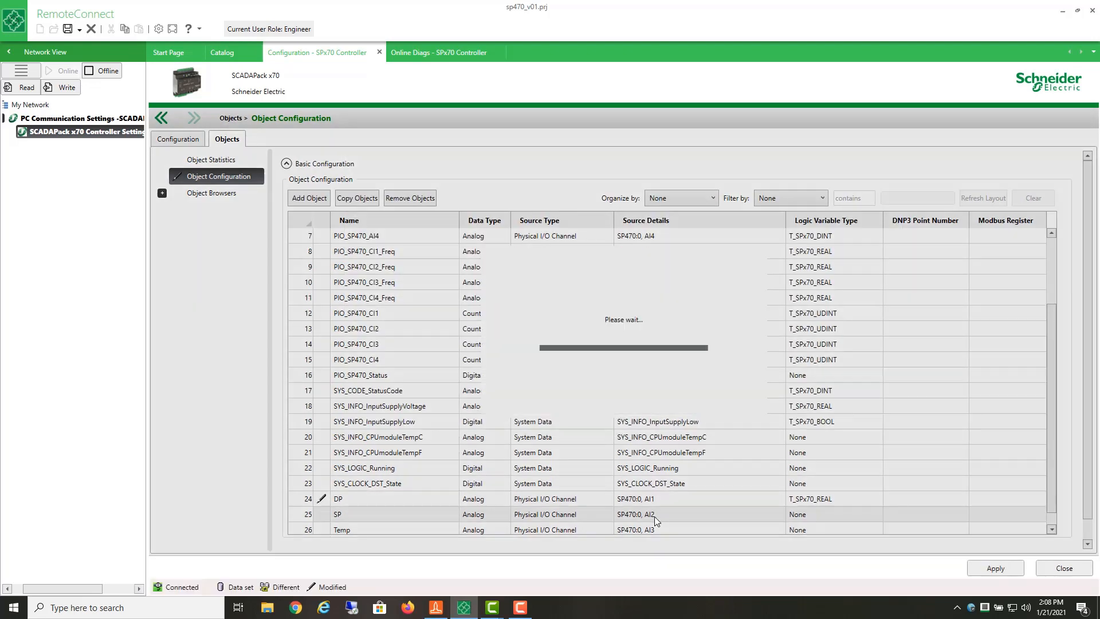
Step: Set the SP object's logic variable type to T_SPx70_ADV_ANALOG
double_click(654, 517)
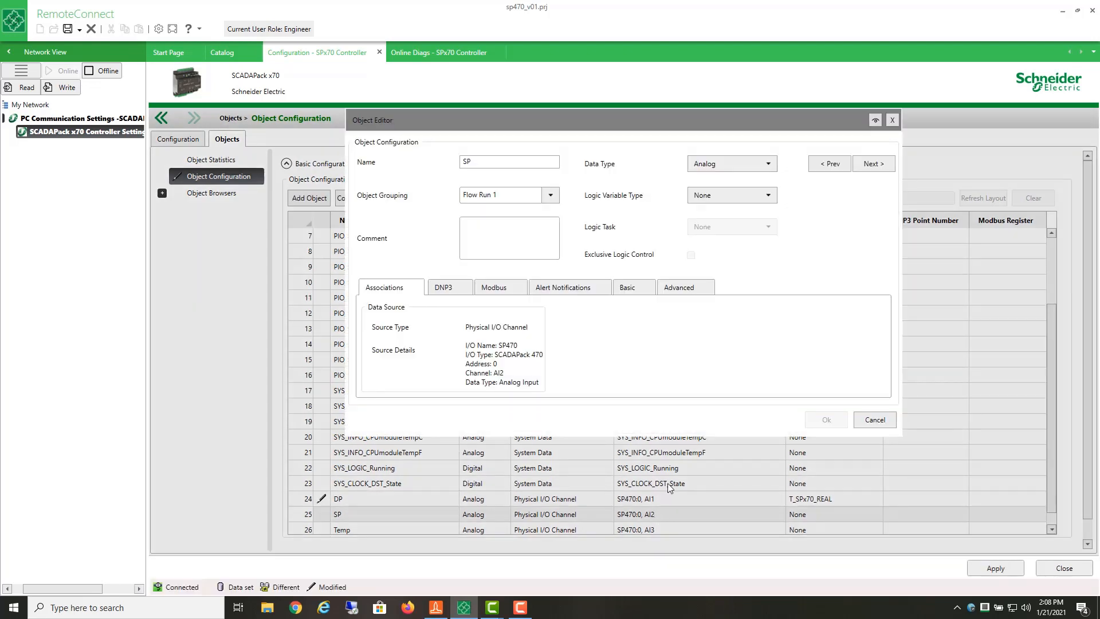
click(742, 198)
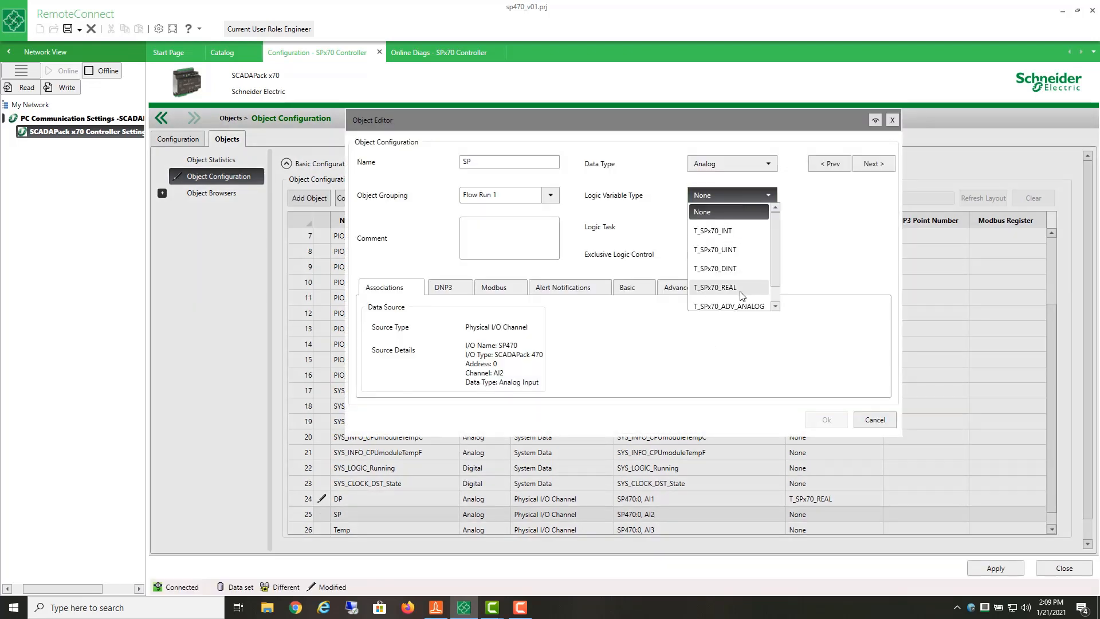
scroll(738, 304, down, 1)
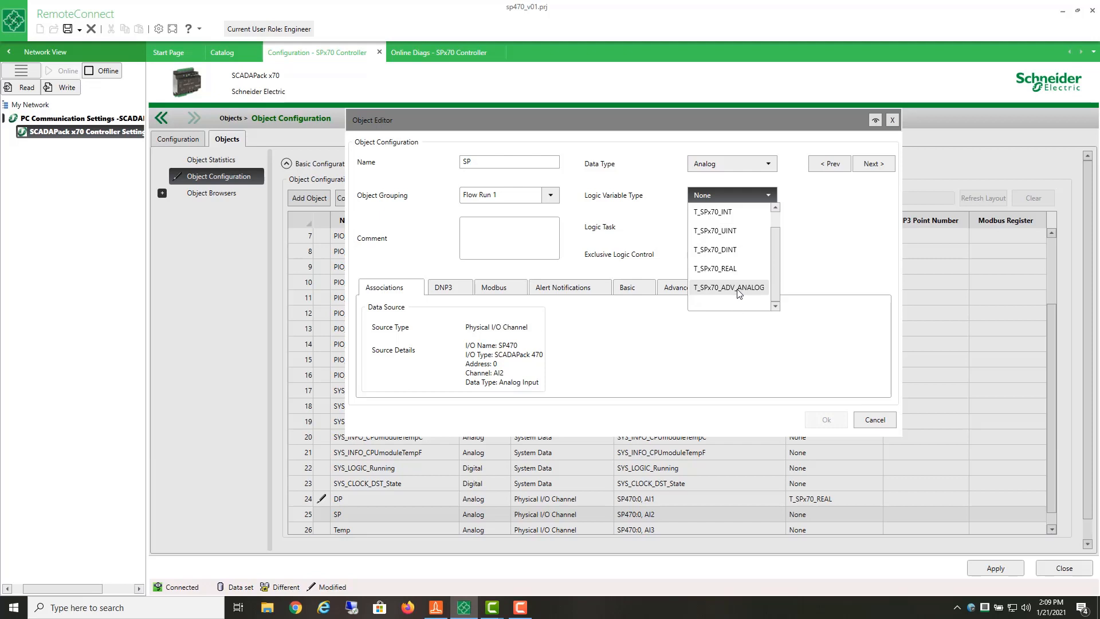
click(738, 287)
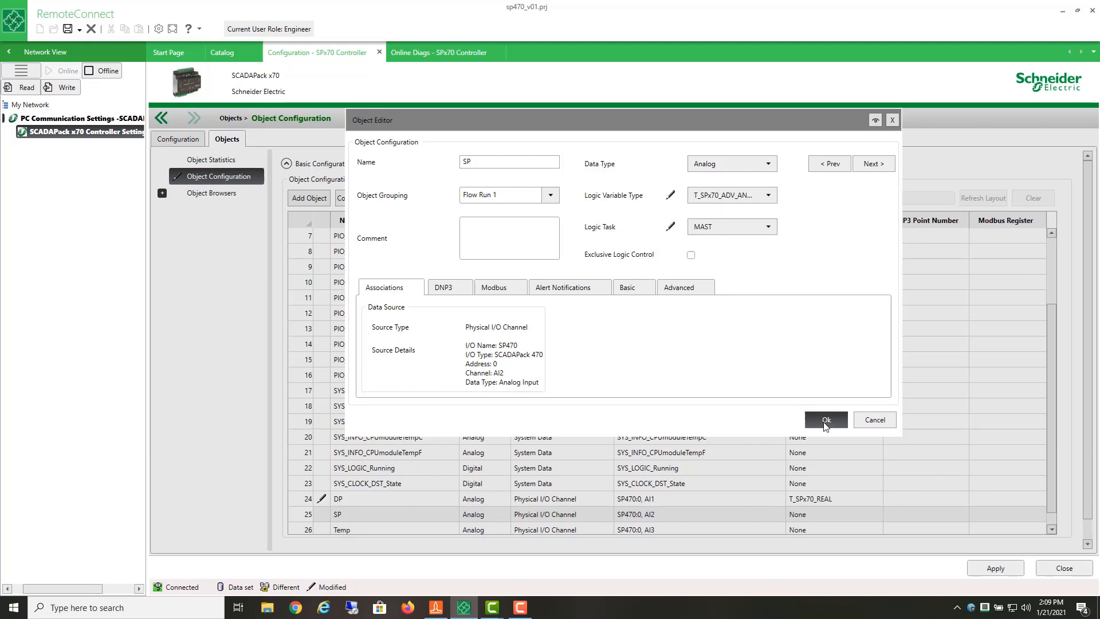
click(826, 422)
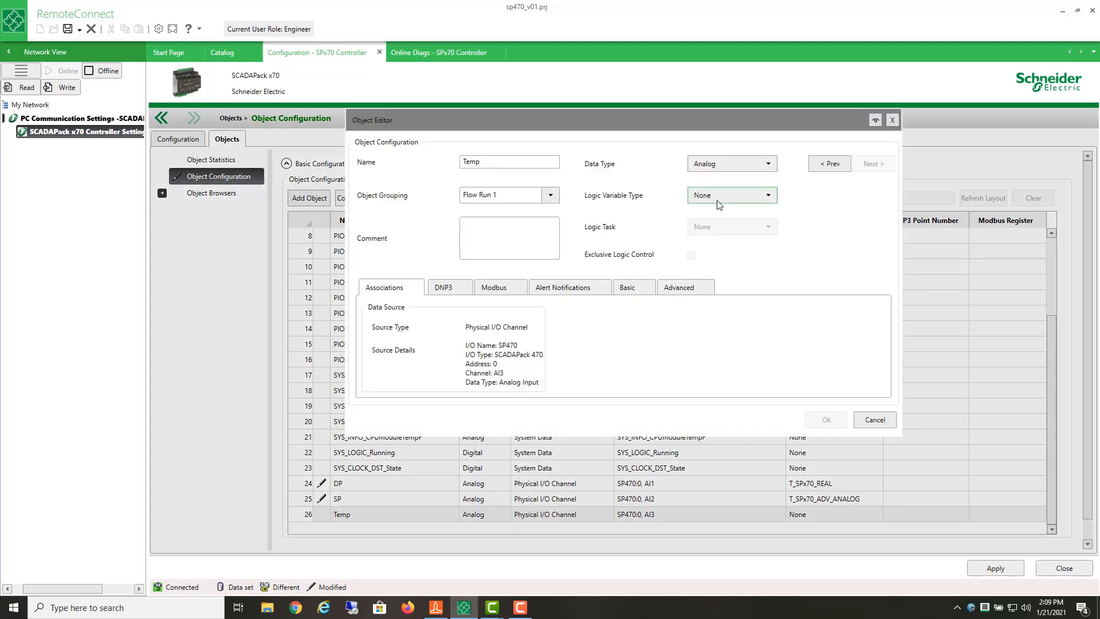
Step: Set the Temp object's logic variable type to T_SPx70_REAL and apply the object configuration changes
click(718, 198)
click(726, 286)
click(826, 418)
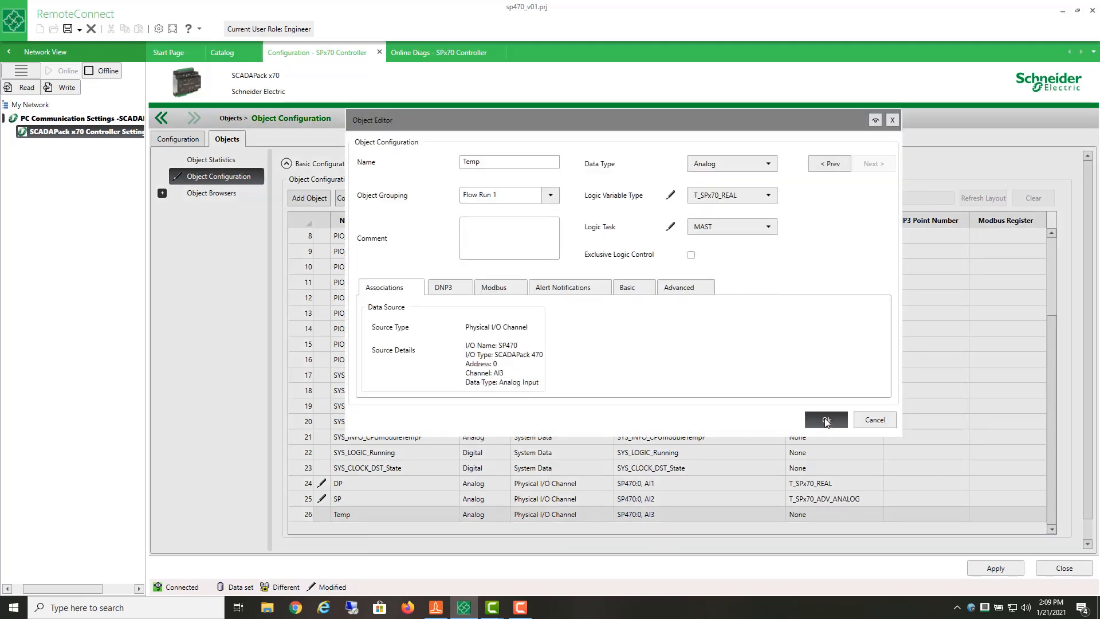
click(995, 568)
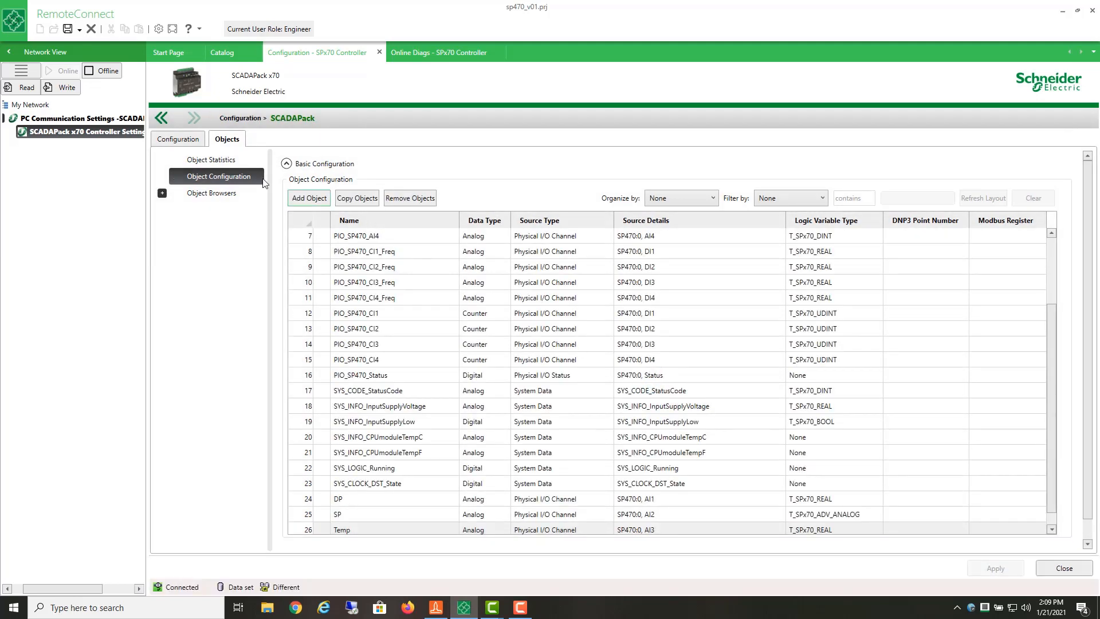
Step: Write the updated configuration and logic application to the SCADAPack device and acknowledge completion
click(73, 88)
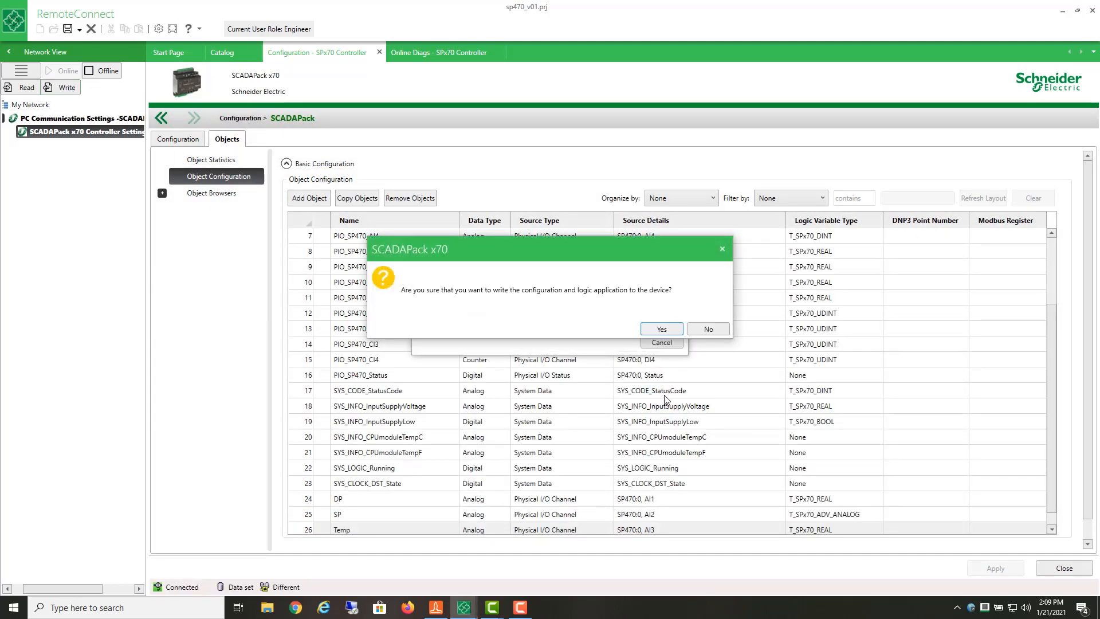
click(670, 328)
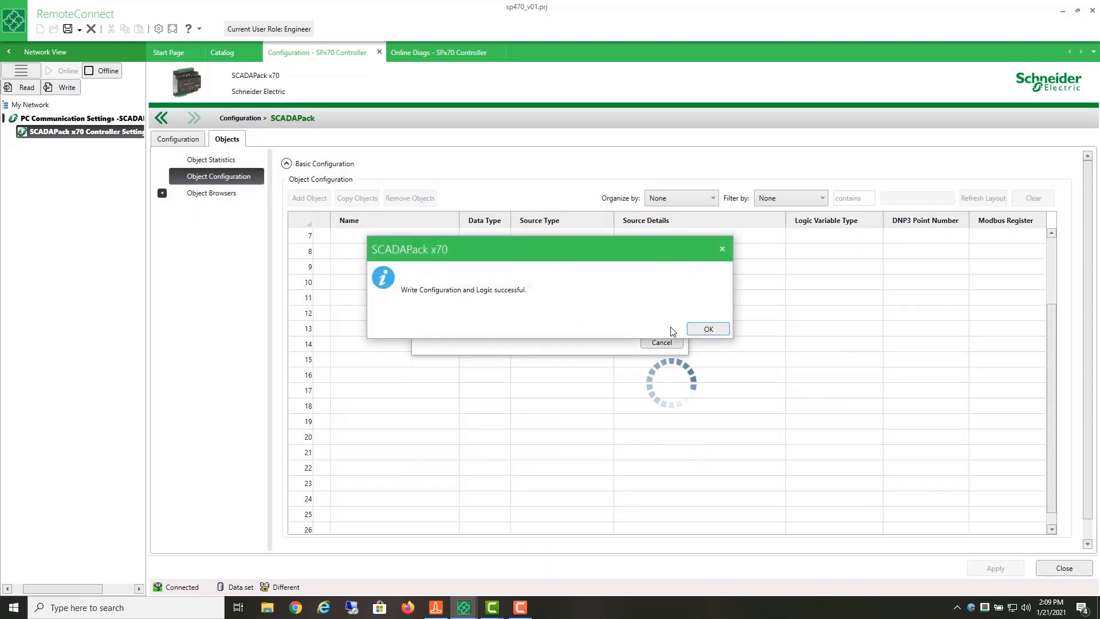
click(707, 330)
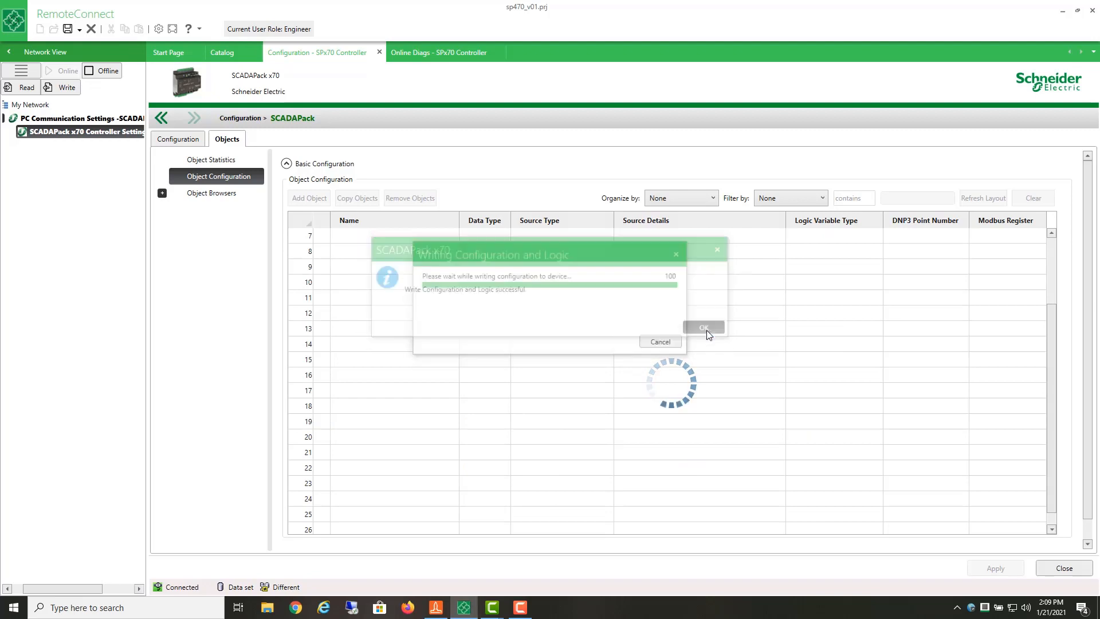
Step: Launch the SCADAPack x70 Logic editor and show the complete list of derived variables in the Data Editor
click(200, 140)
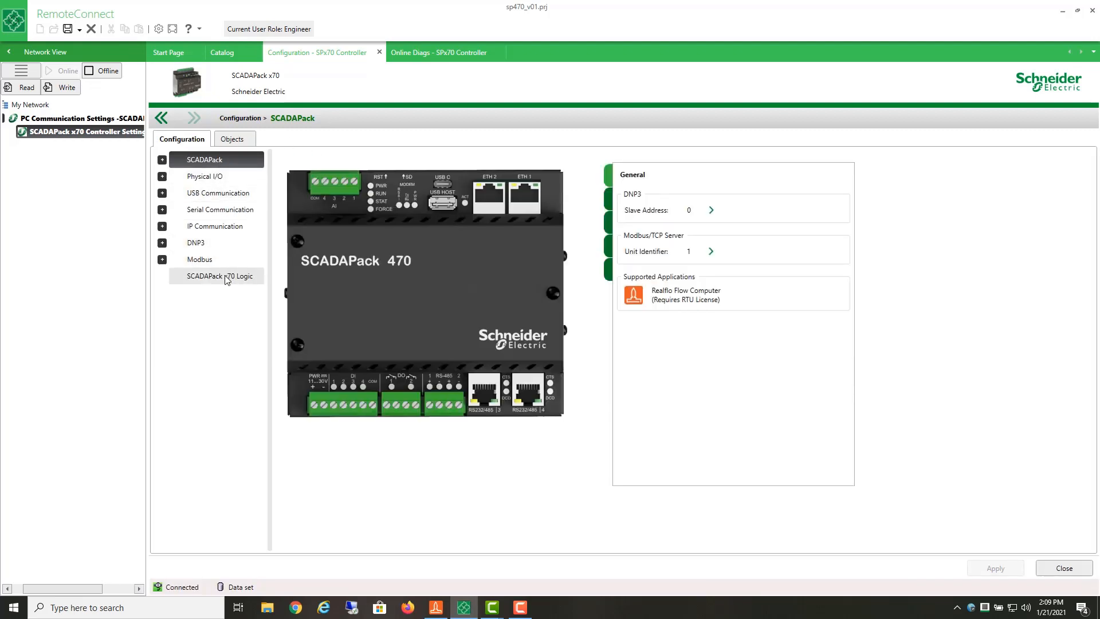
click(219, 275)
click(318, 204)
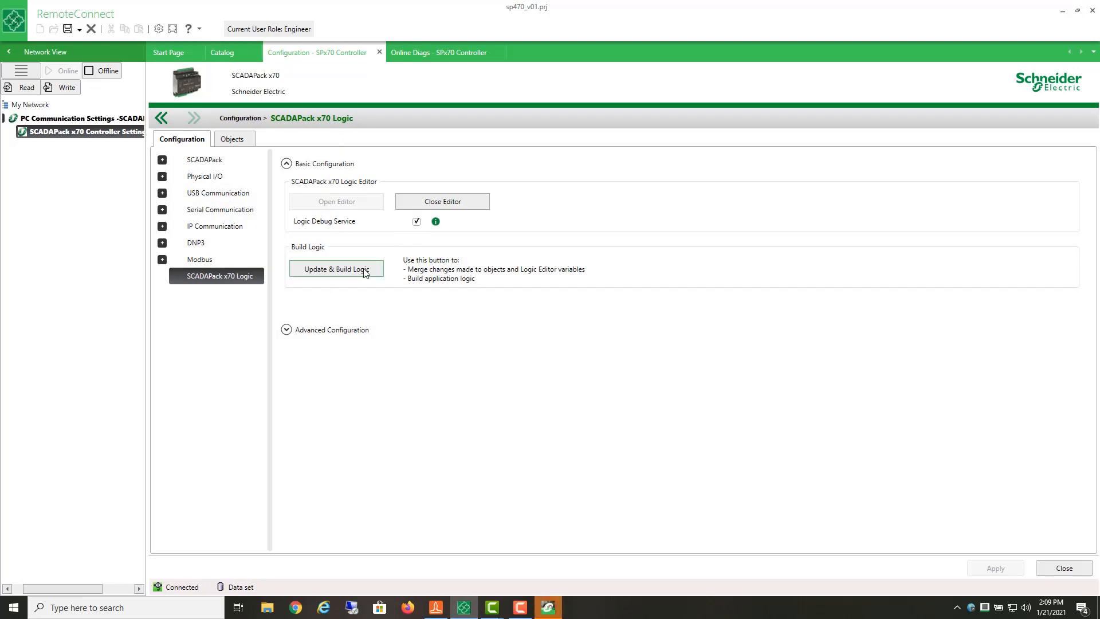
click(548, 607)
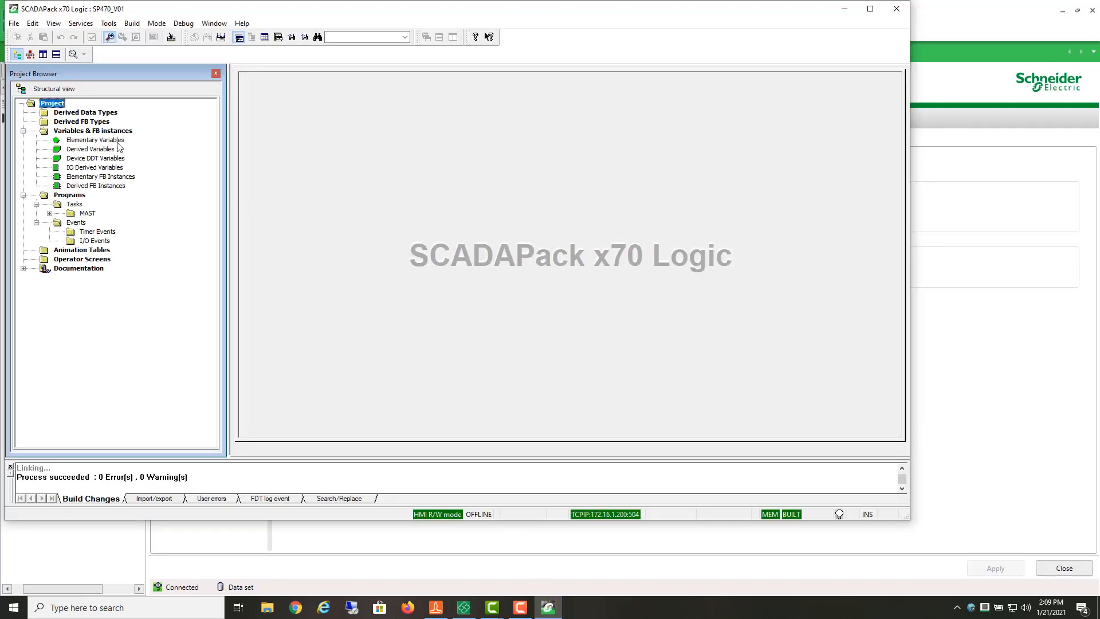
double_click(97, 149)
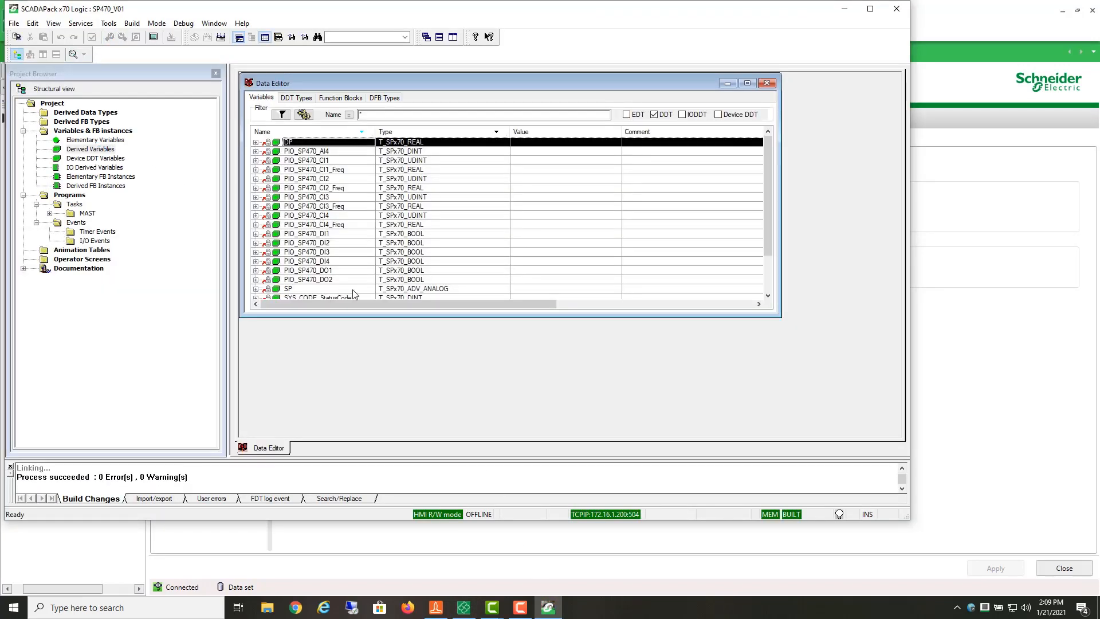
drag(376, 317, 387, 369)
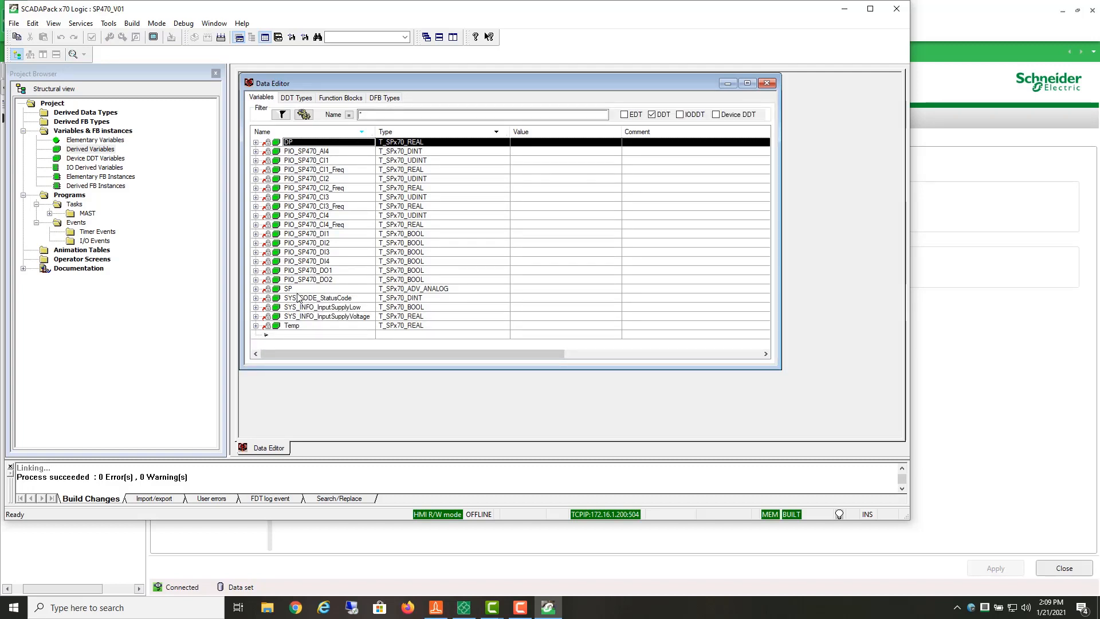
Step: Initialize an animation table from the DP, SP and Temp variables and connect the logic editor to the controller
ctrl+click(321, 289)
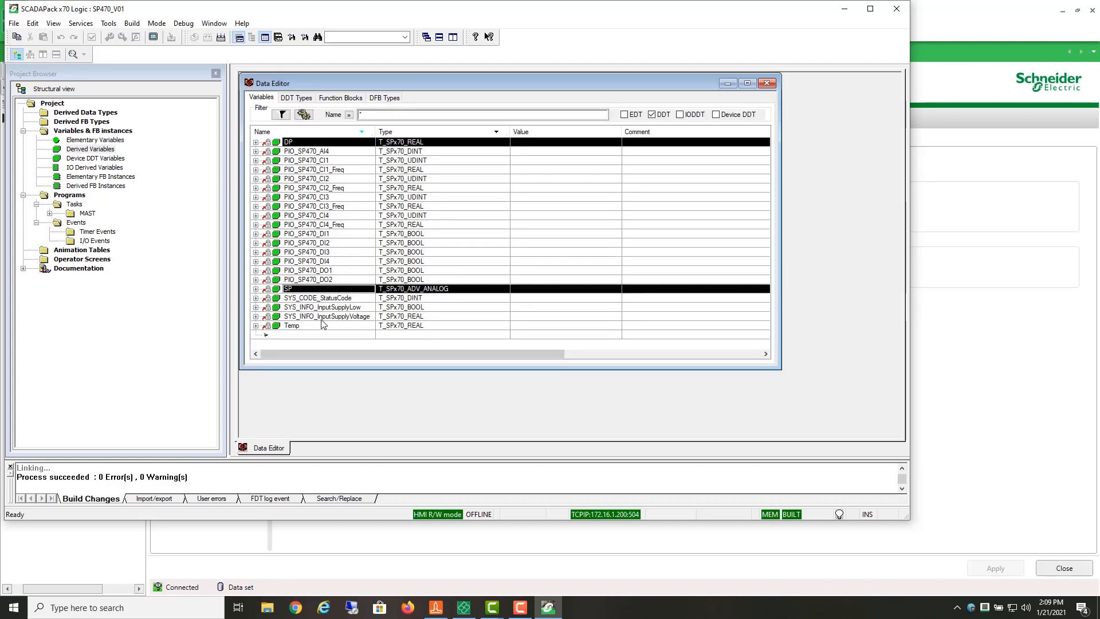
ctrl+click(324, 325)
right_click(353, 289)
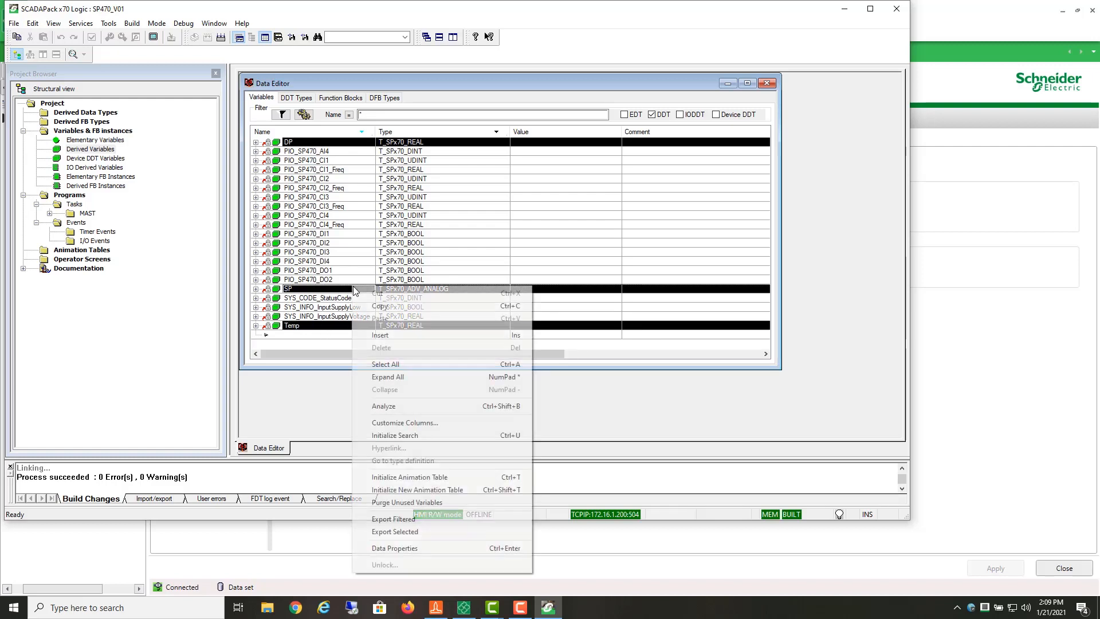
click(422, 482)
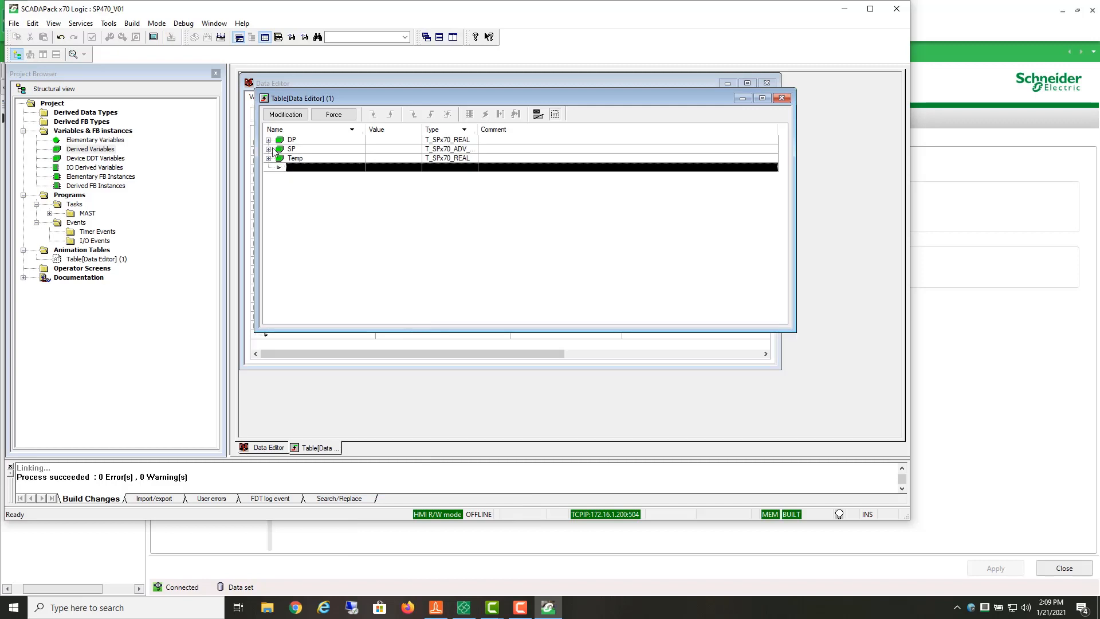
click(156, 23)
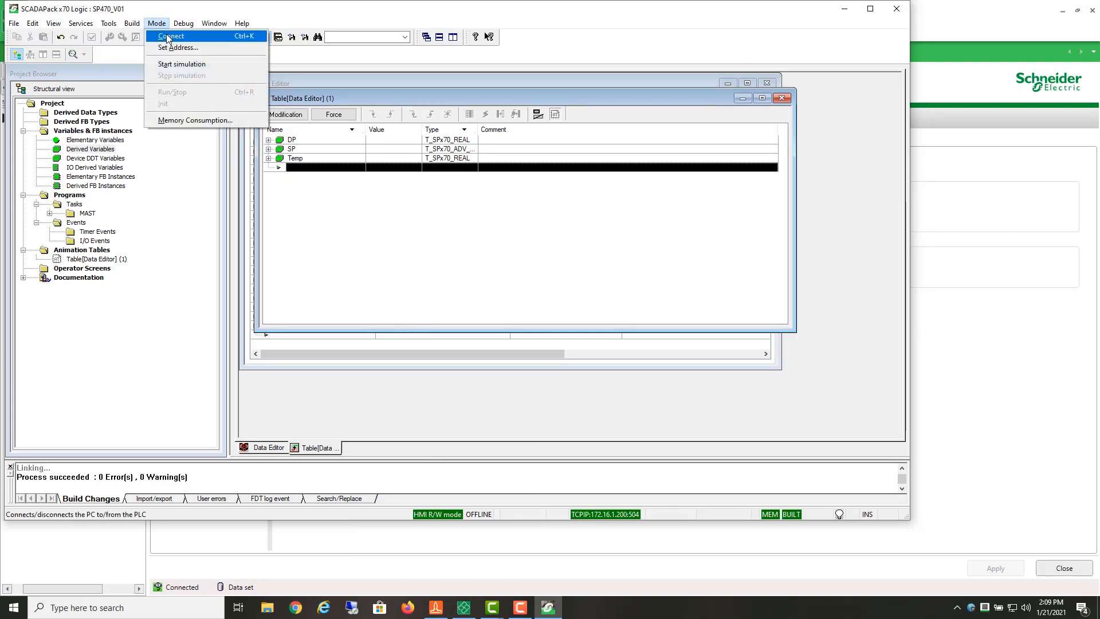
click(169, 36)
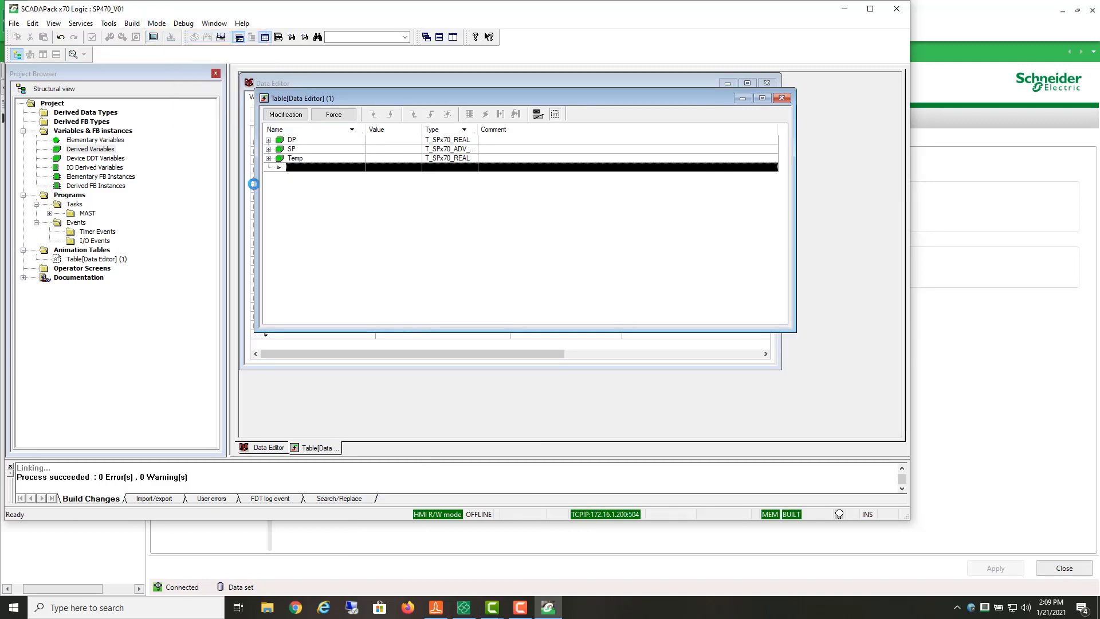
Step: Expand DP, Temp and SP in the animation table and examine their live values and the SP.L1_STATE alarm bit
click(268, 143)
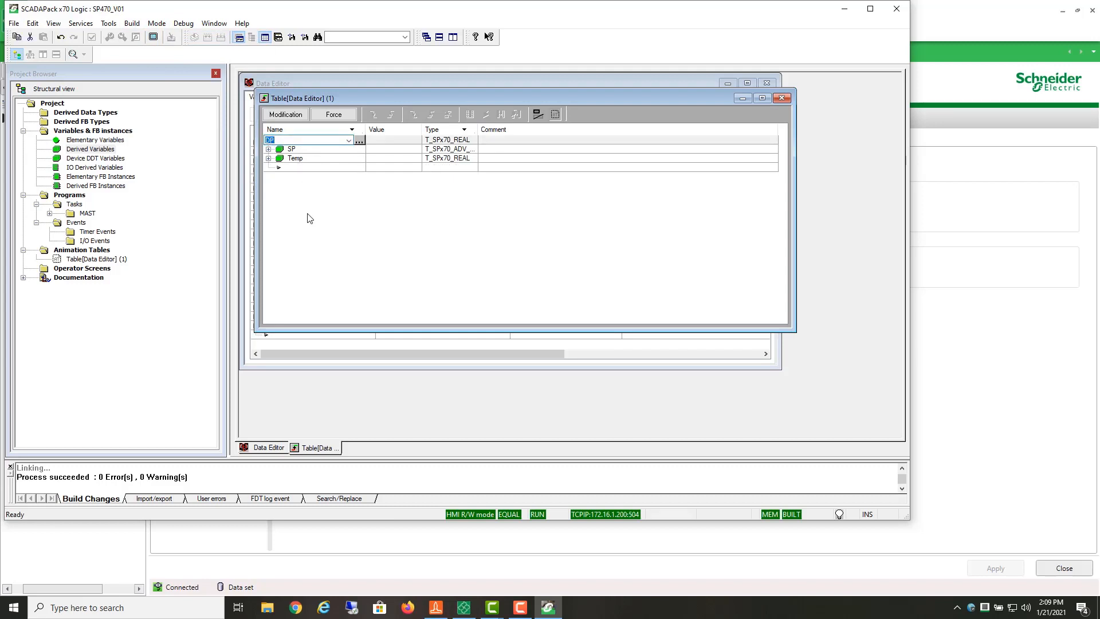
click(268, 140)
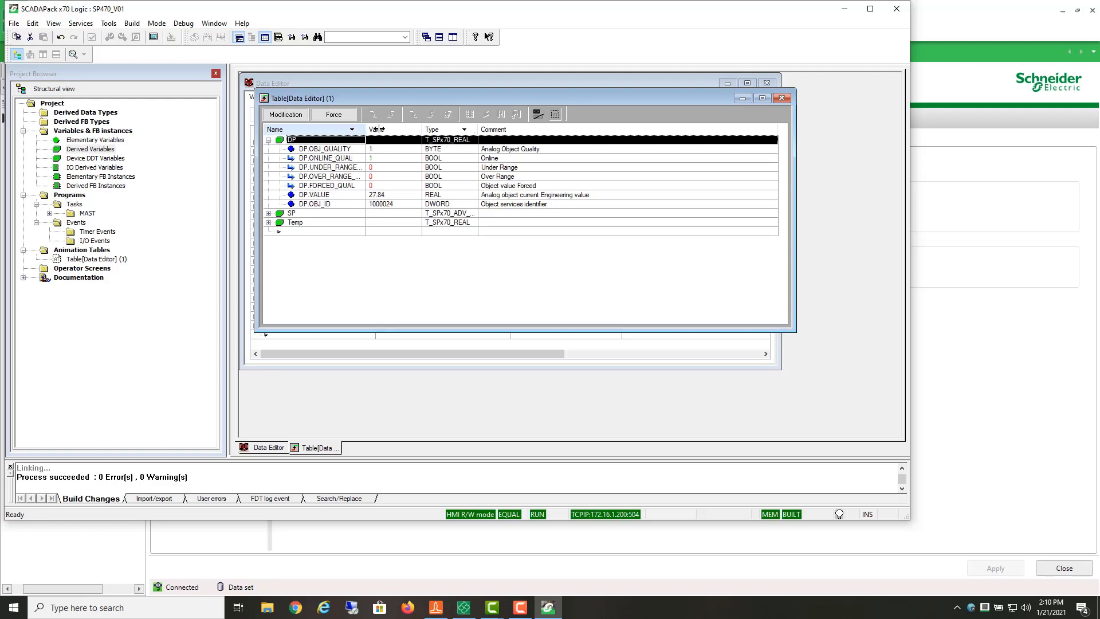
drag(378, 129, 391, 129)
click(269, 223)
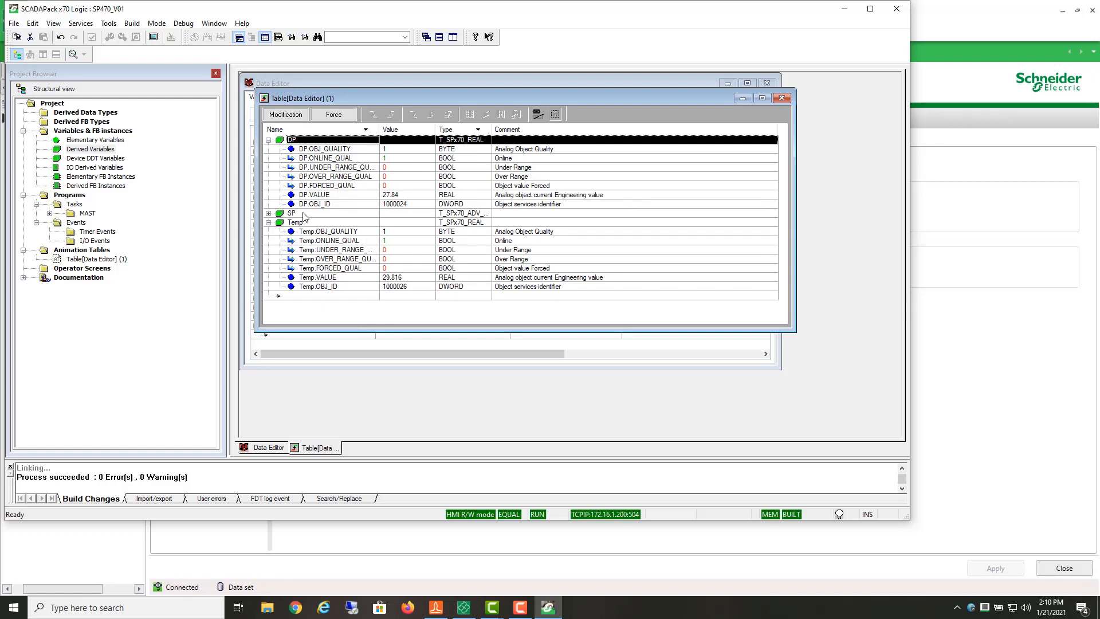
click(268, 213)
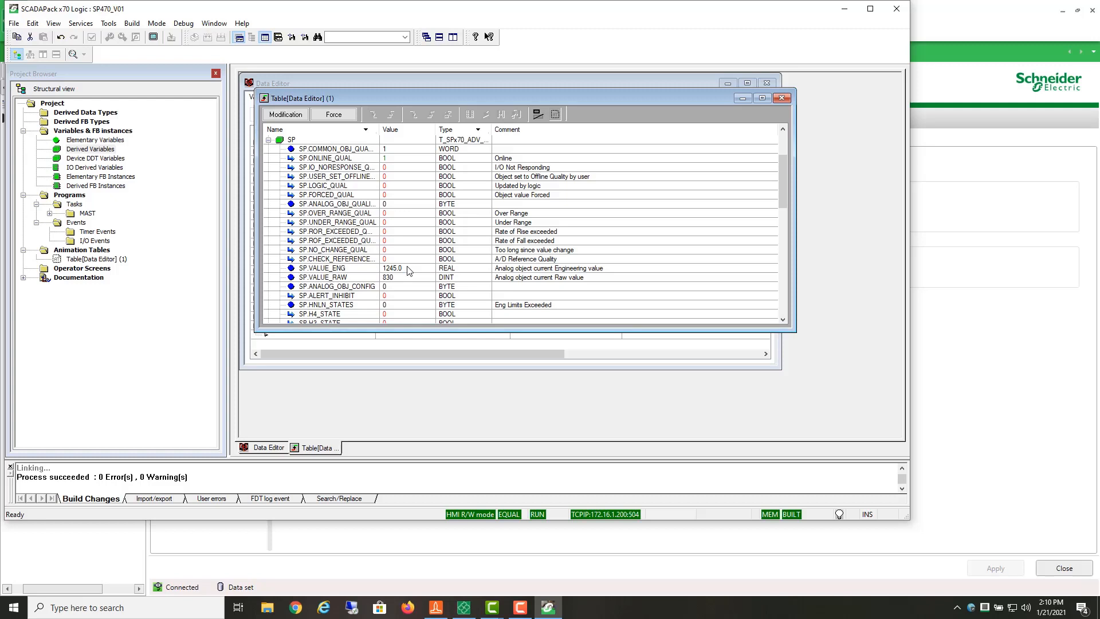
scroll(399, 274, down, 3)
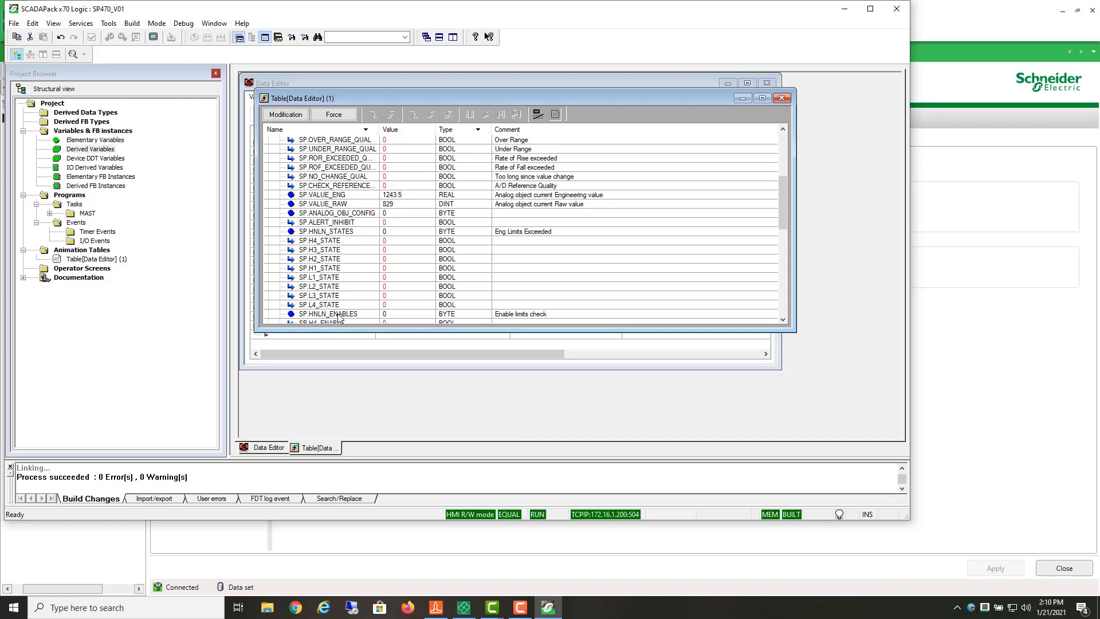
click(342, 280)
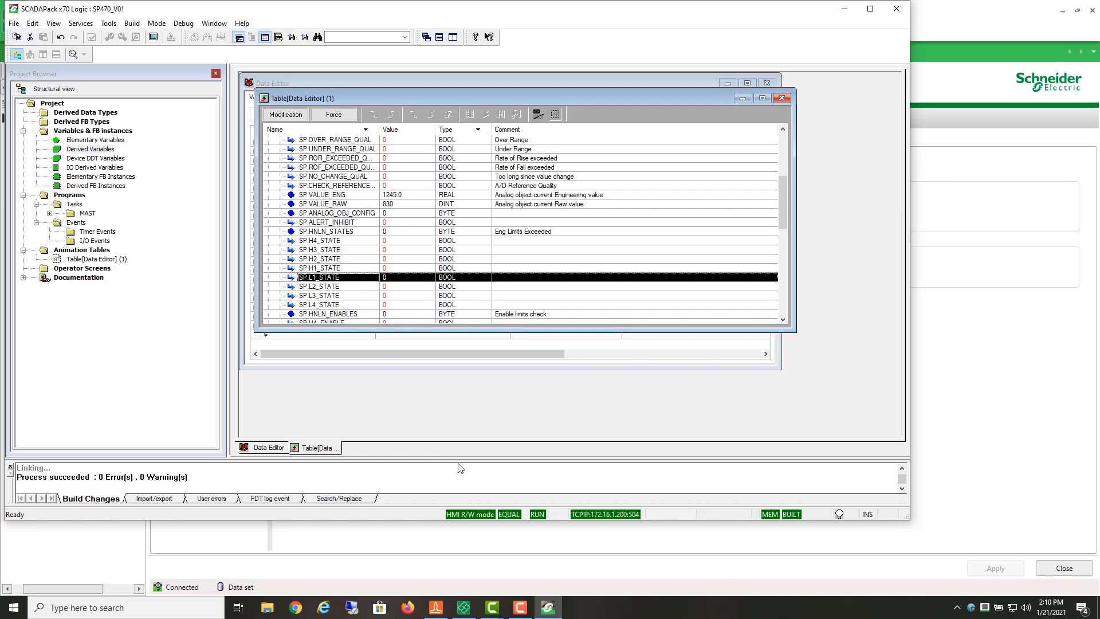
Step: Switch to RemoteConnect, enable the SP object's Limit 1L alert notification with a value of 200, and apply the change
click(463, 609)
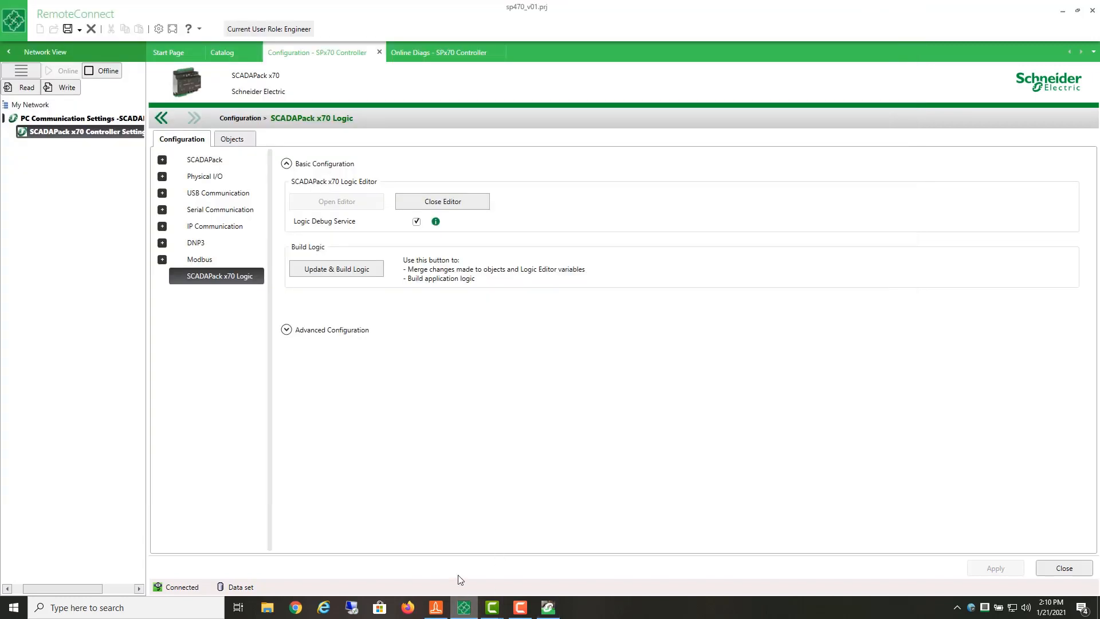
click(230, 141)
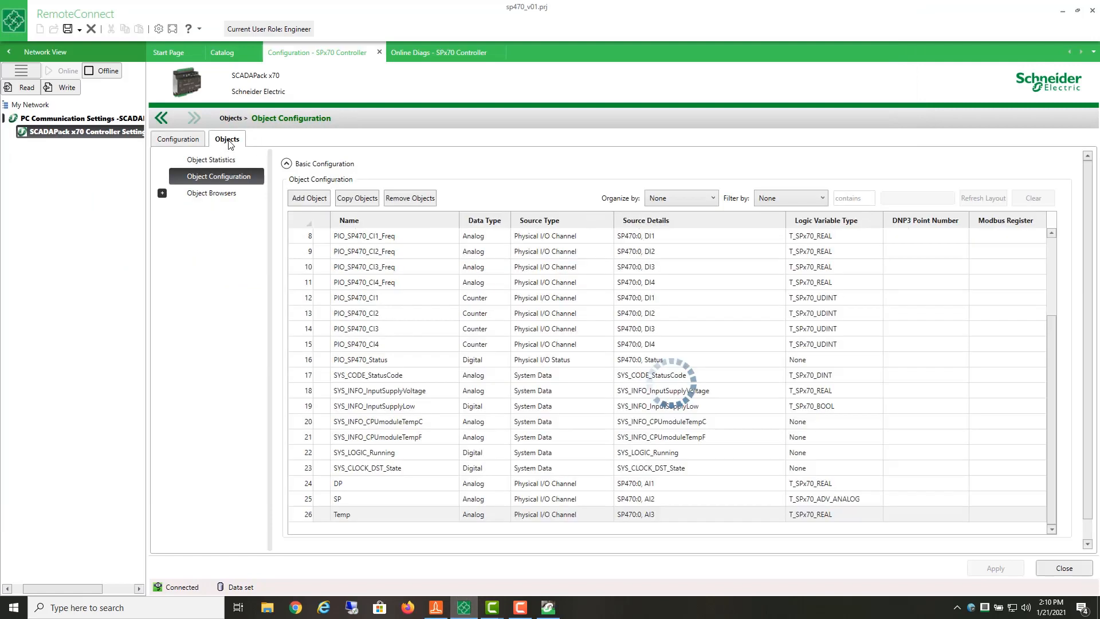
double_click(400, 501)
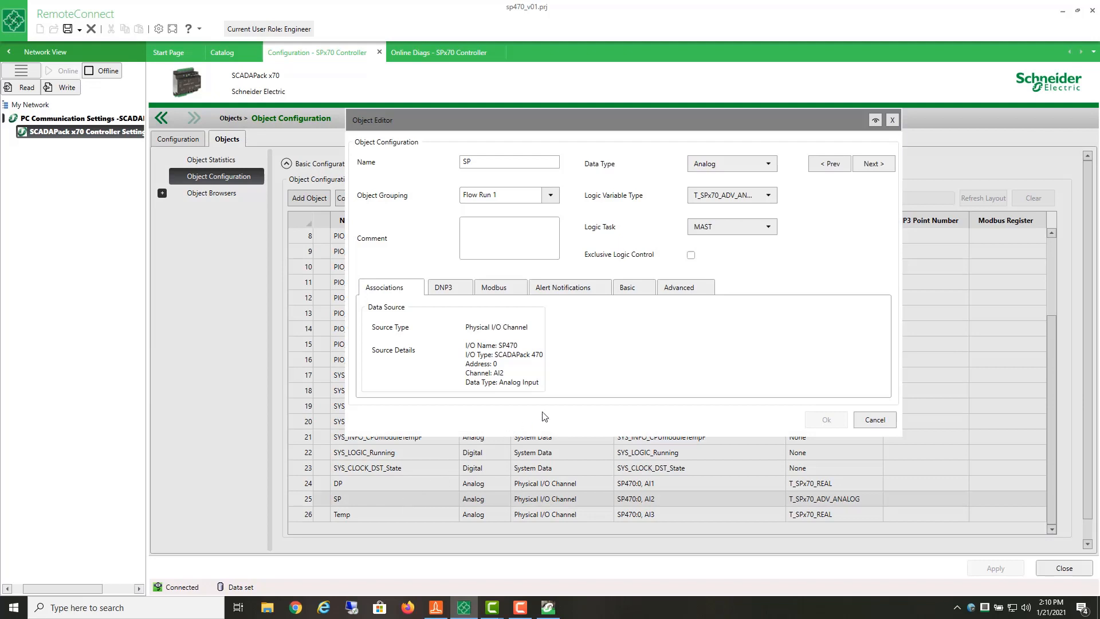
click(572, 286)
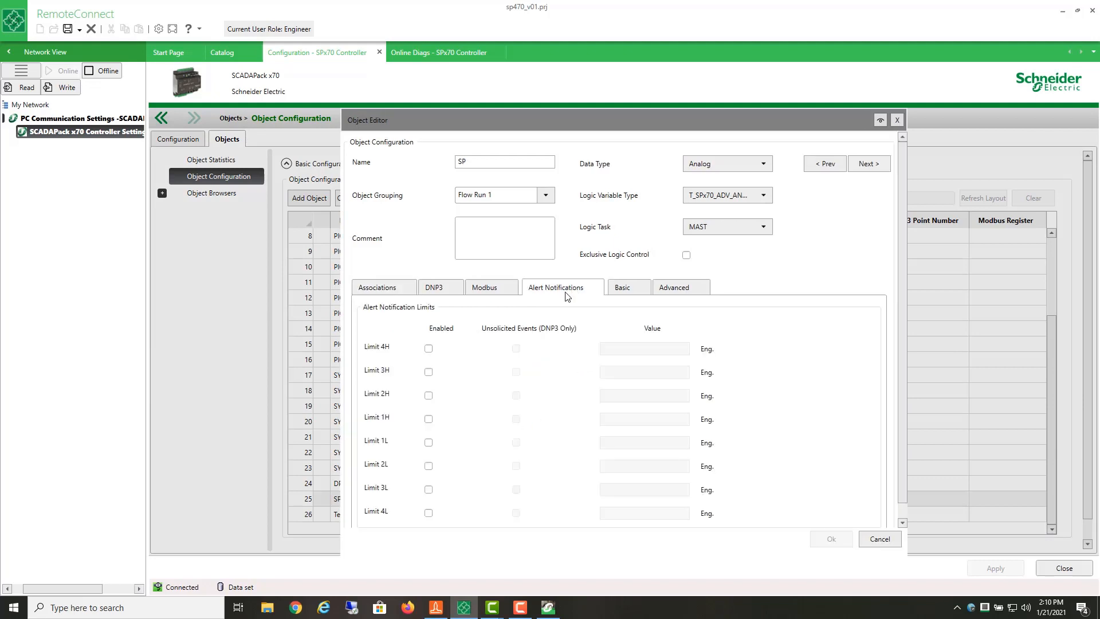
click(429, 443)
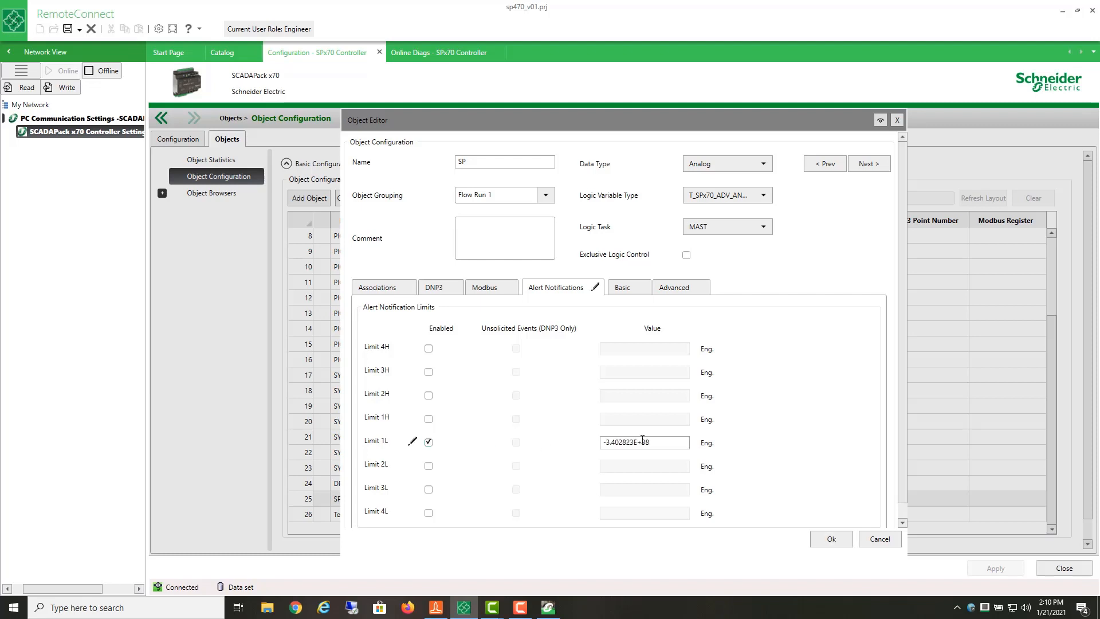
drag(659, 440, 584, 451)
text(200)
click(831, 540)
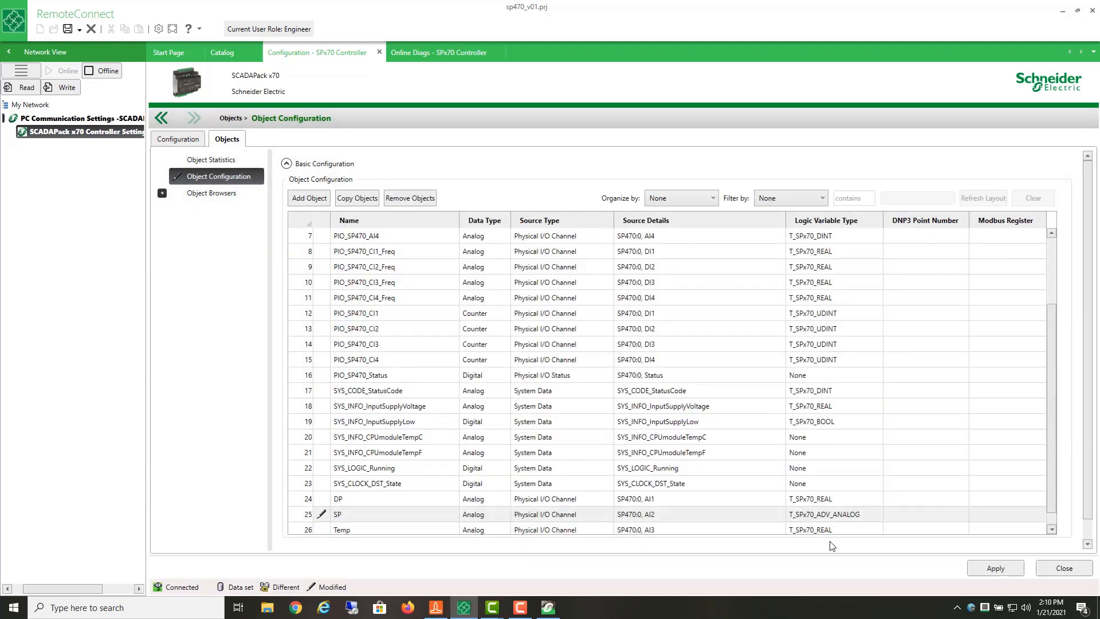
click(973, 569)
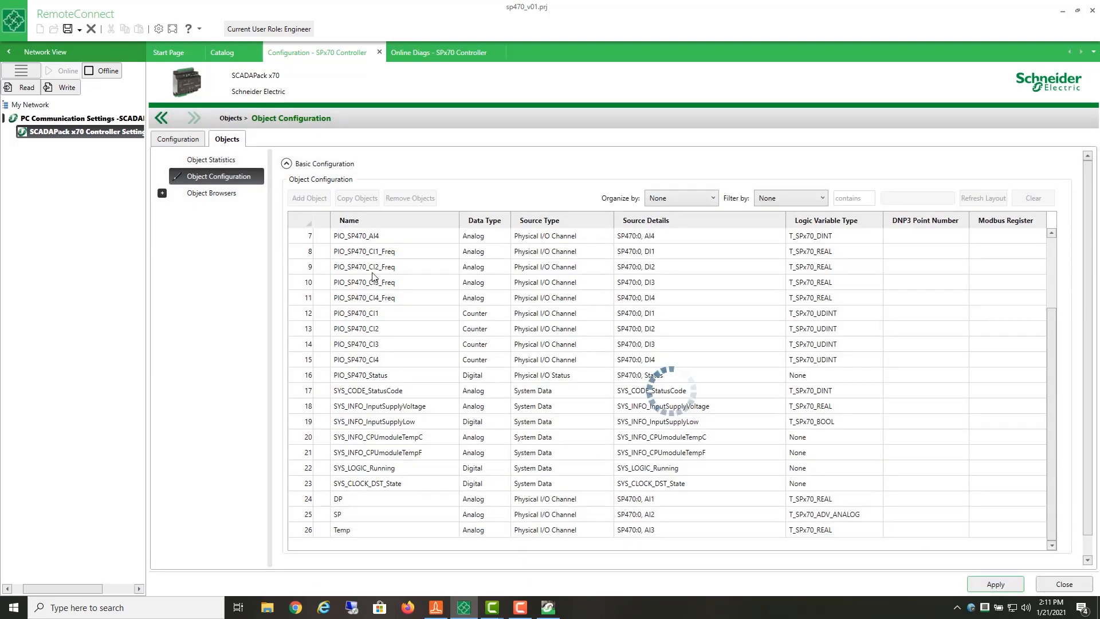
Step: Write the configuration with the new SP alert limit to the device and acknowledge completion
click(68, 88)
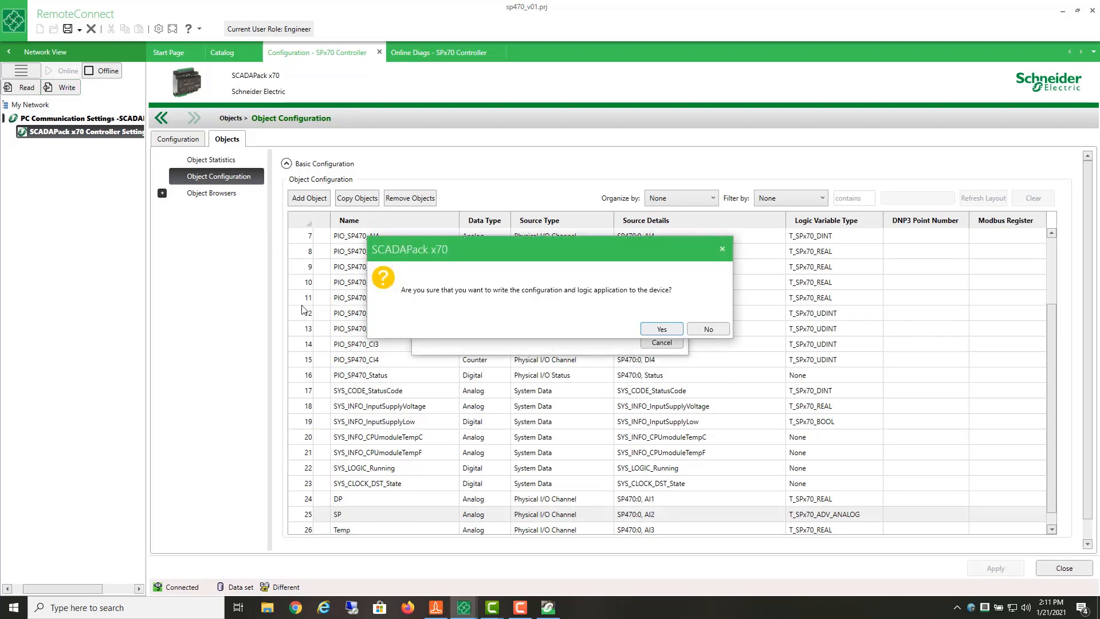
click(662, 331)
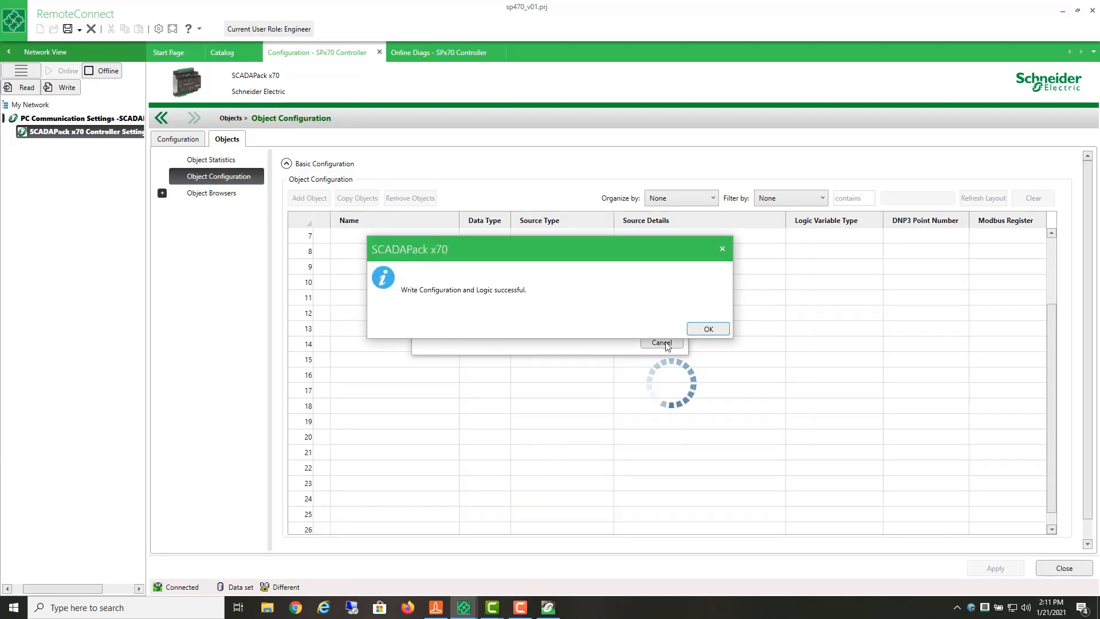
click(709, 329)
Step: Switch back to SCADAPack x70 Logic, reconnect to the controller, and reopen the existing DP, SP and Temp animation table
click(549, 606)
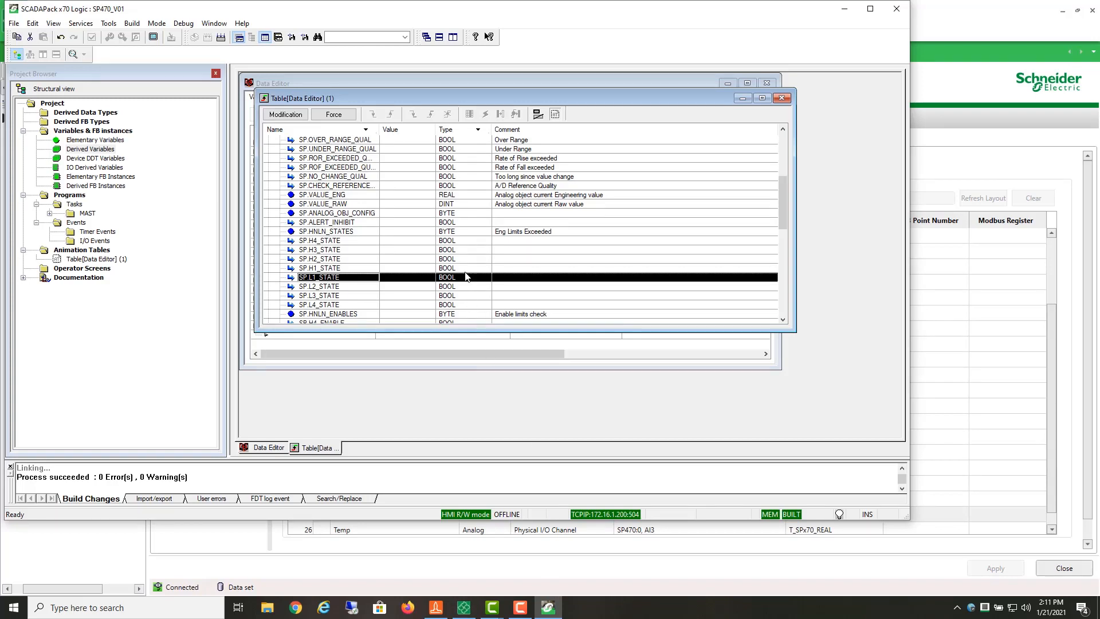
click(781, 98)
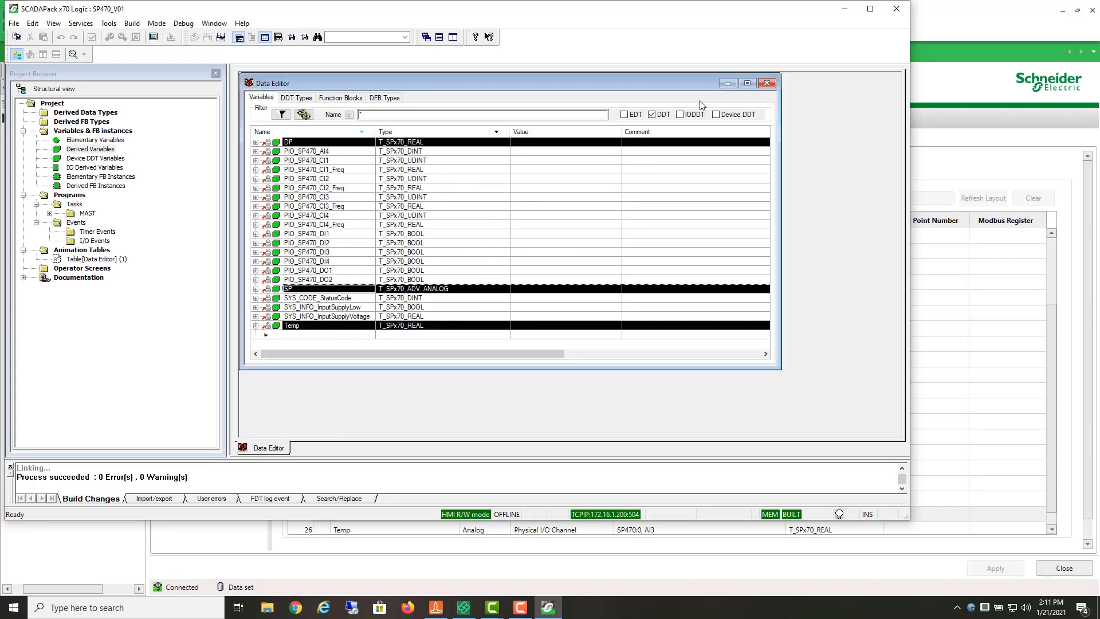
click(157, 23)
click(167, 32)
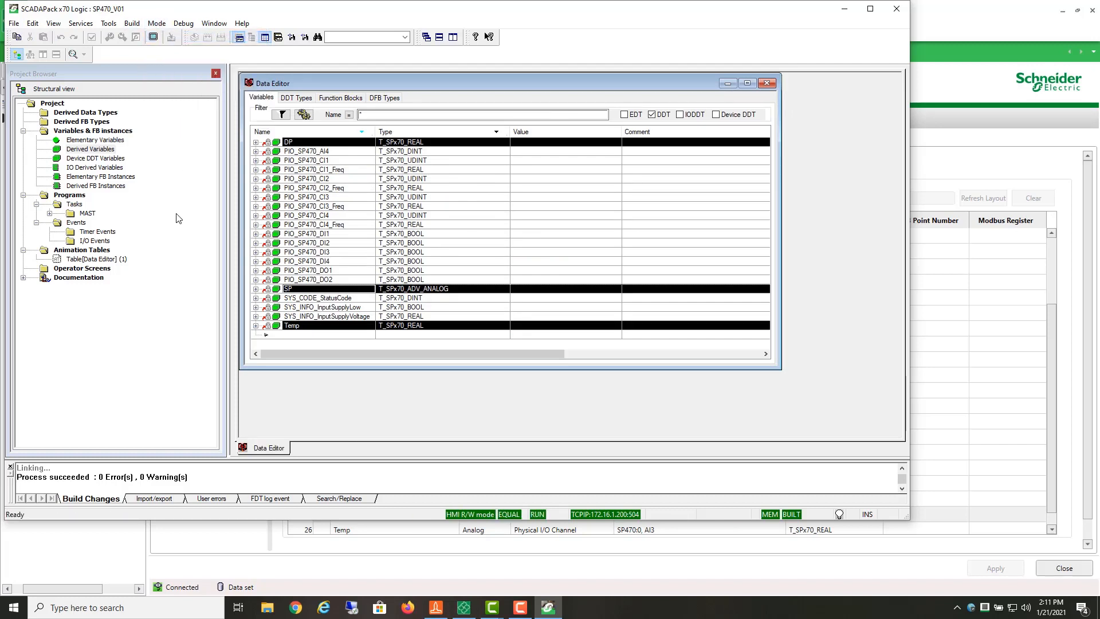
double_click(84, 261)
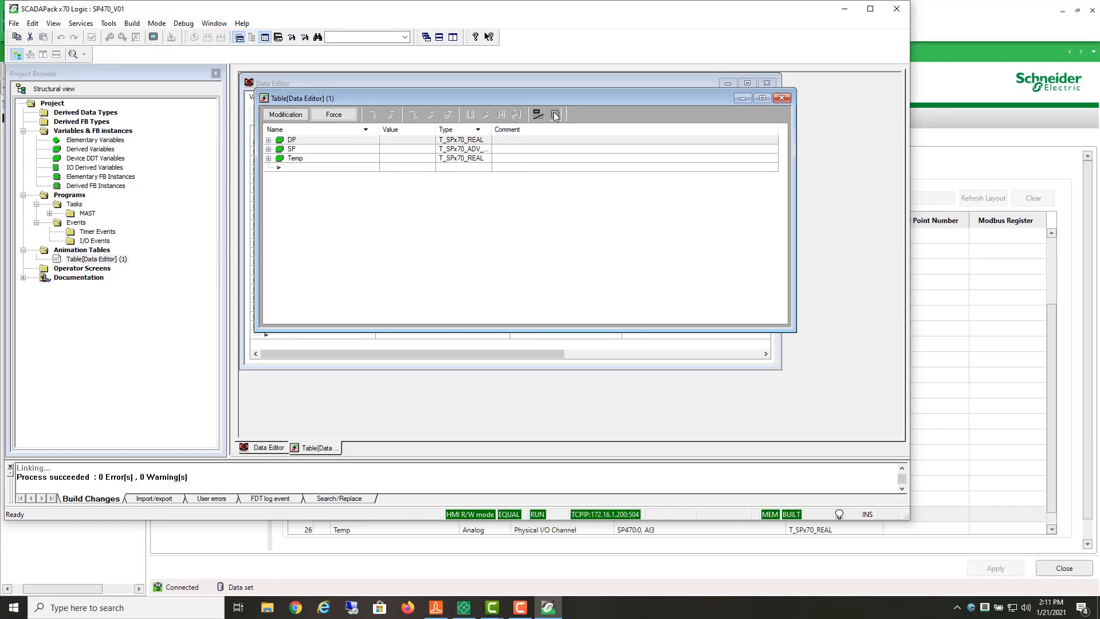
Step: Expand SP in the animation table and monitor SP.L1_STATE against the live SP.VALUE_ENG reading
click(269, 149)
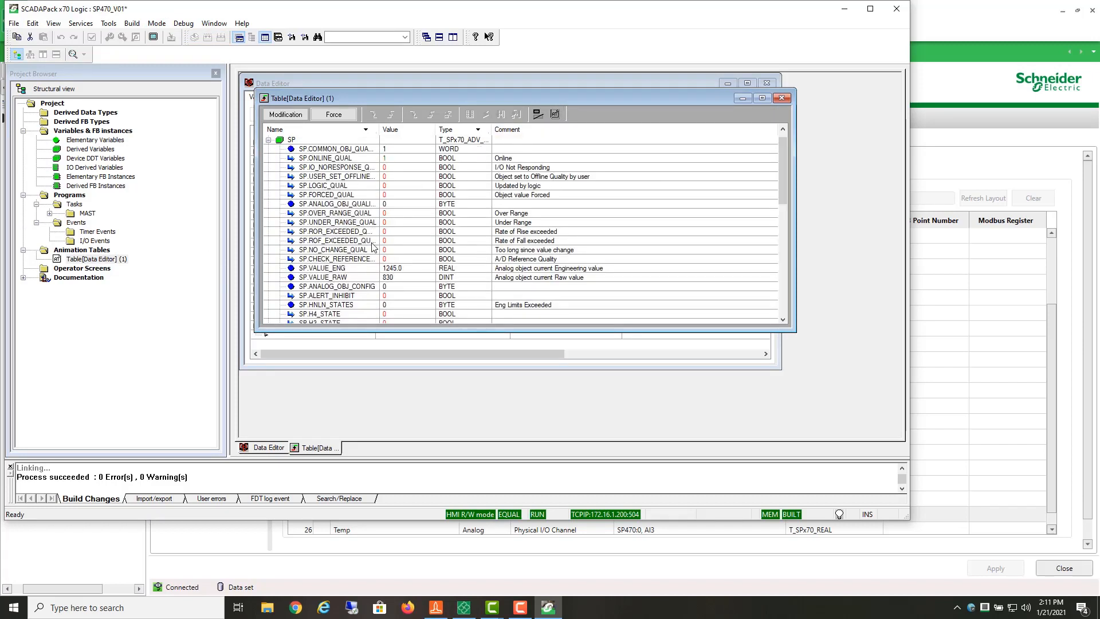
scroll(398, 262, down, 3)
scroll(398, 263, down, 2)
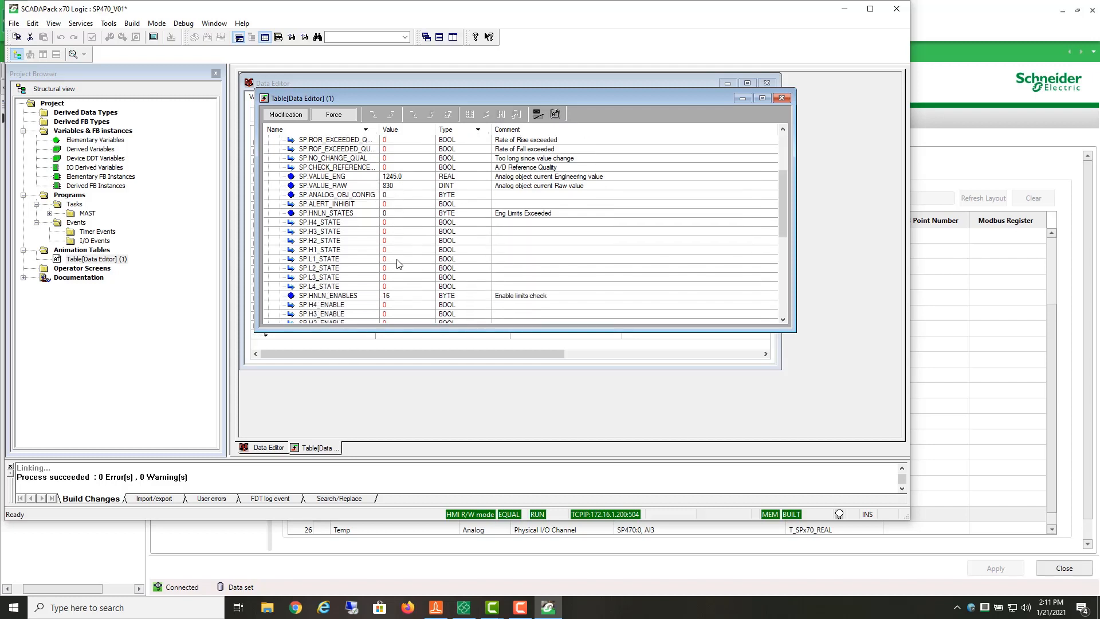
click(376, 261)
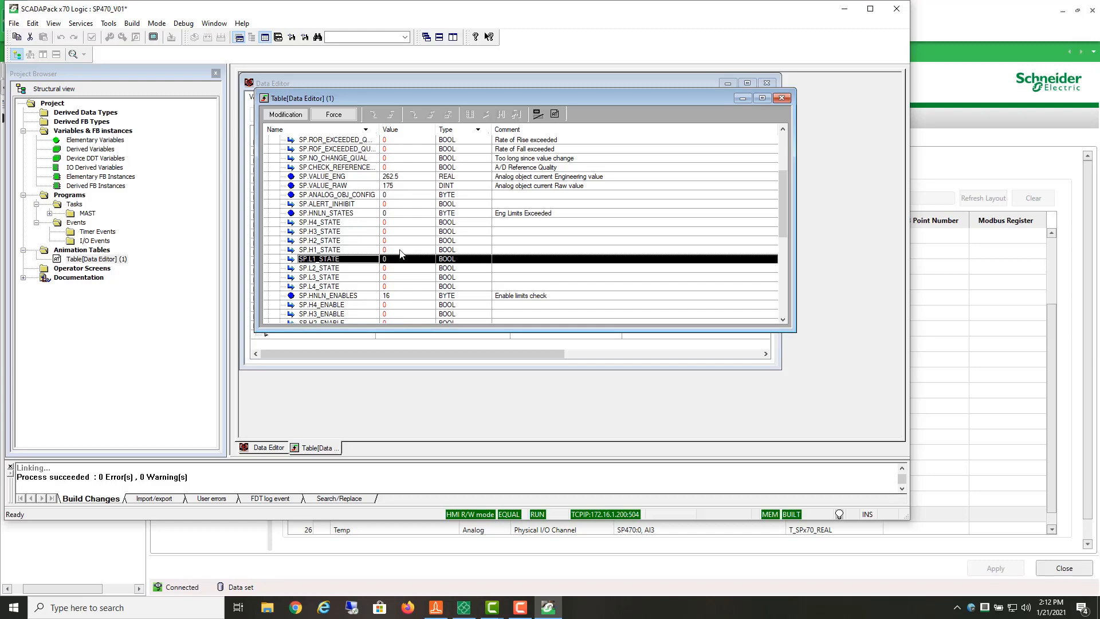
Step: Switch to RemoteConnect, enable the SP object's Limit 1H alert notification with a value of 800, and apply the change
click(464, 607)
double_click(391, 516)
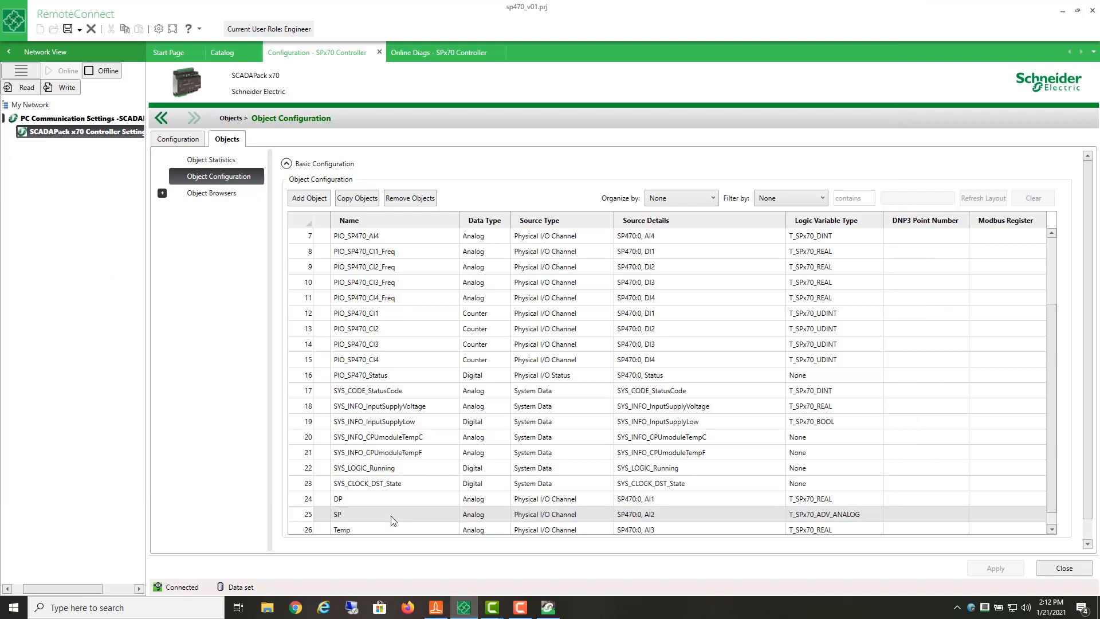
click(556, 291)
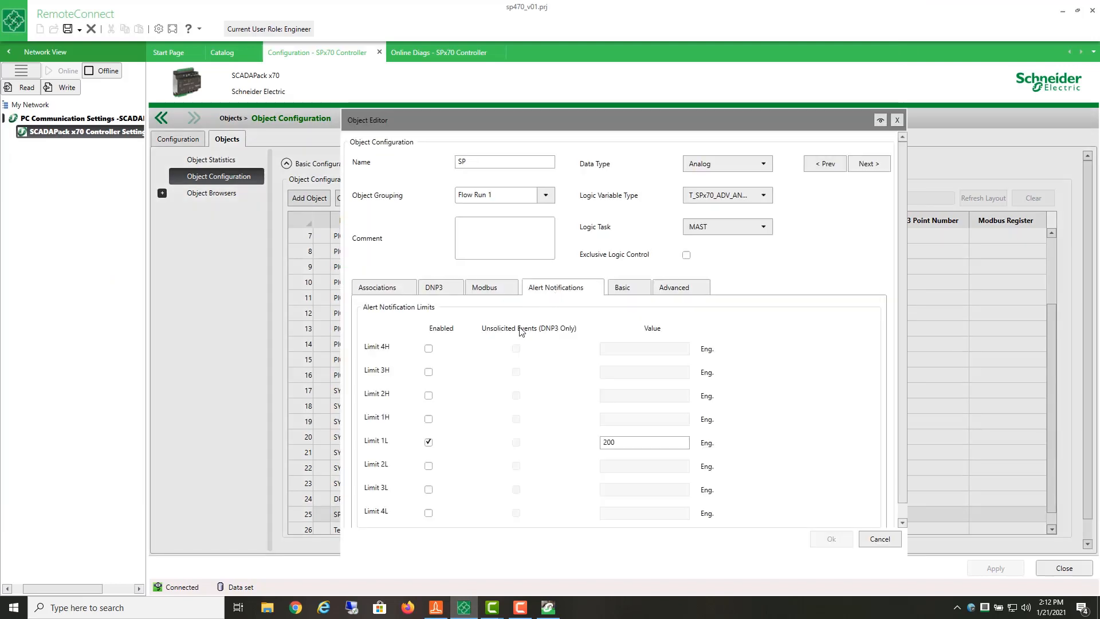
click(429, 418)
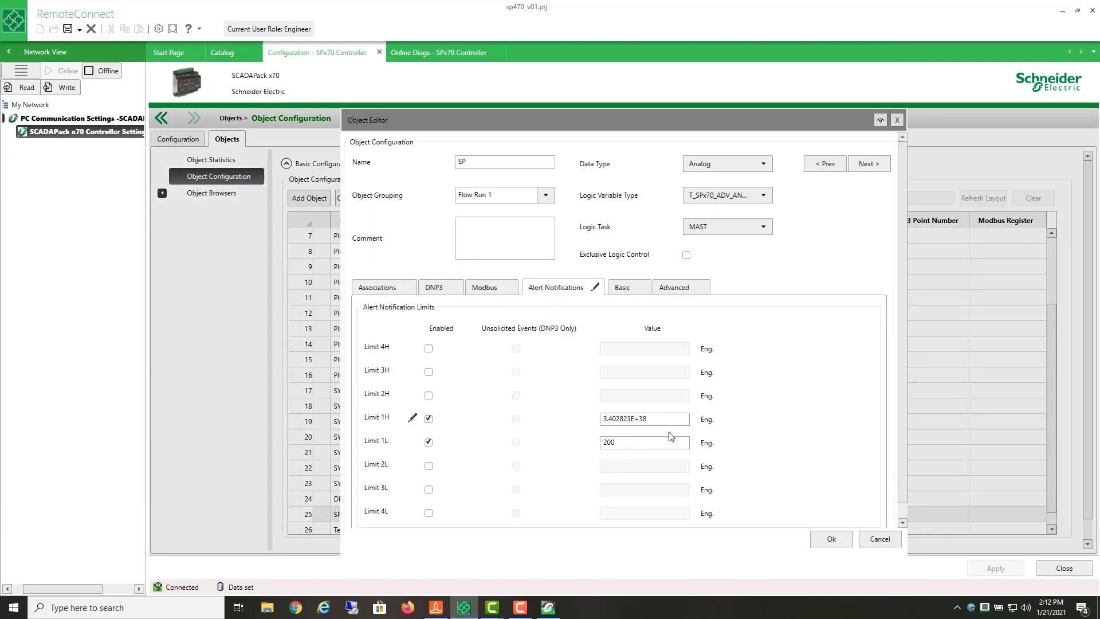
drag(659, 419, 557, 424)
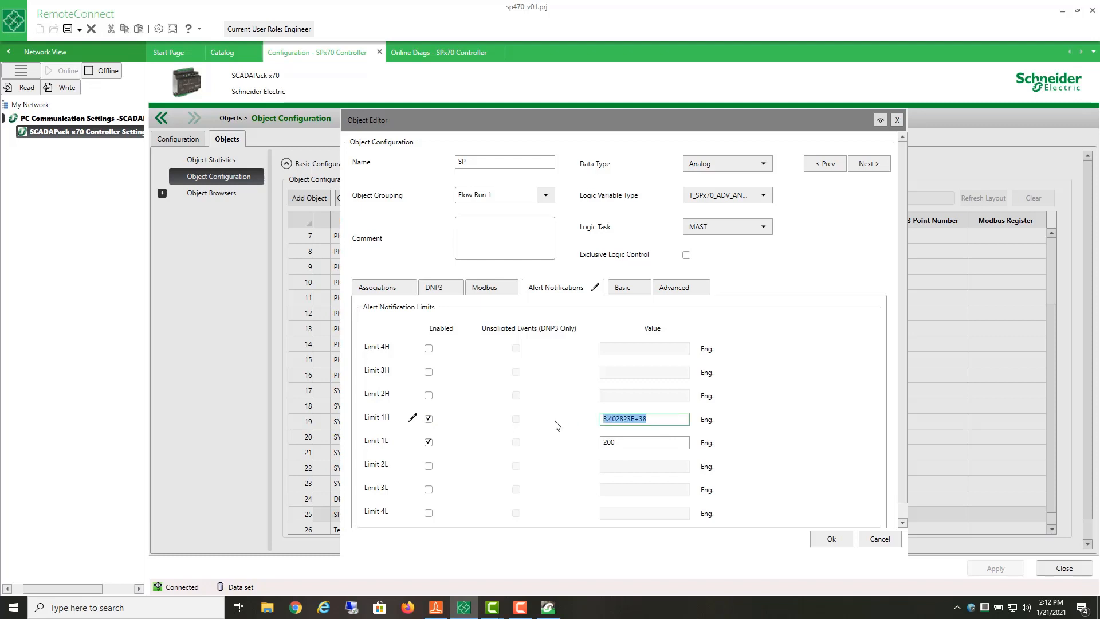
text(800)
click(829, 540)
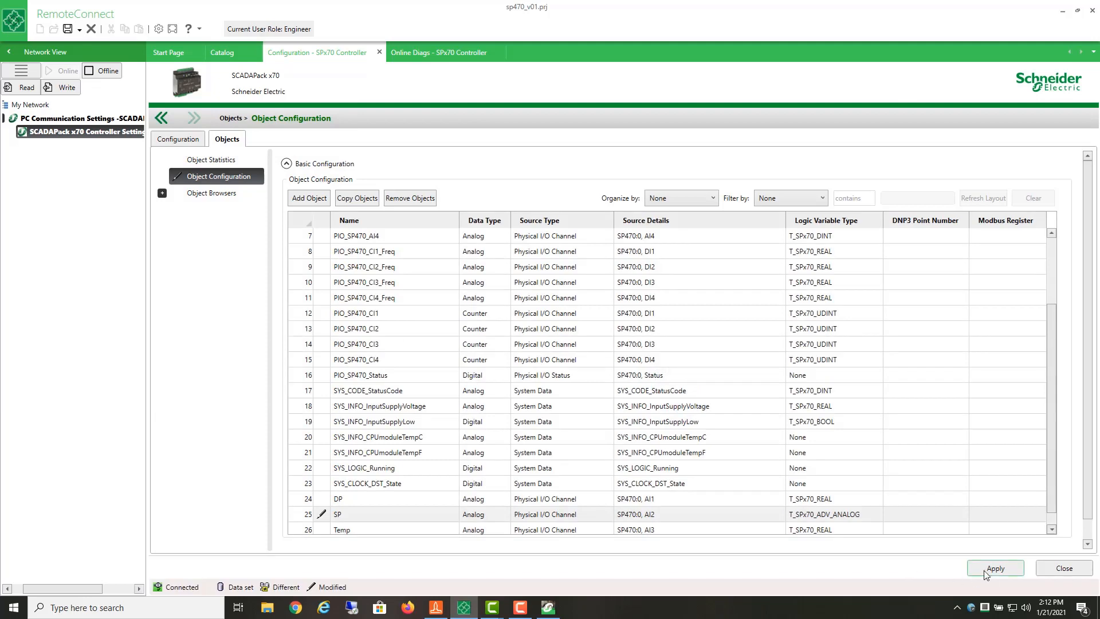
click(991, 580)
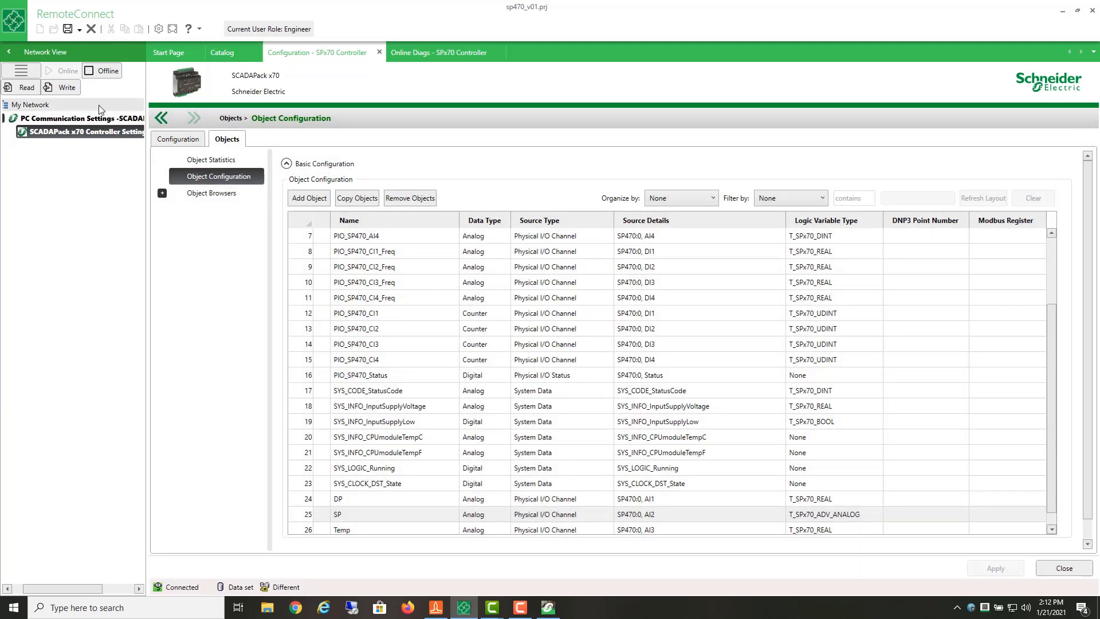
Step: Write the configuration and logic application with the new SP high limit to the device and acknowledge completion
click(62, 87)
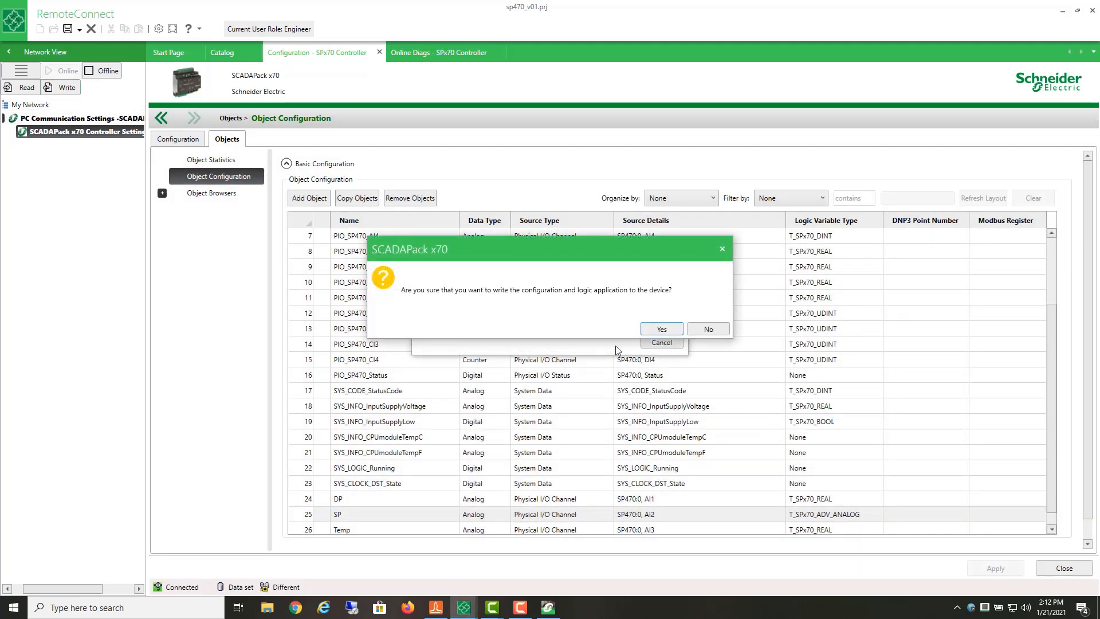
click(654, 329)
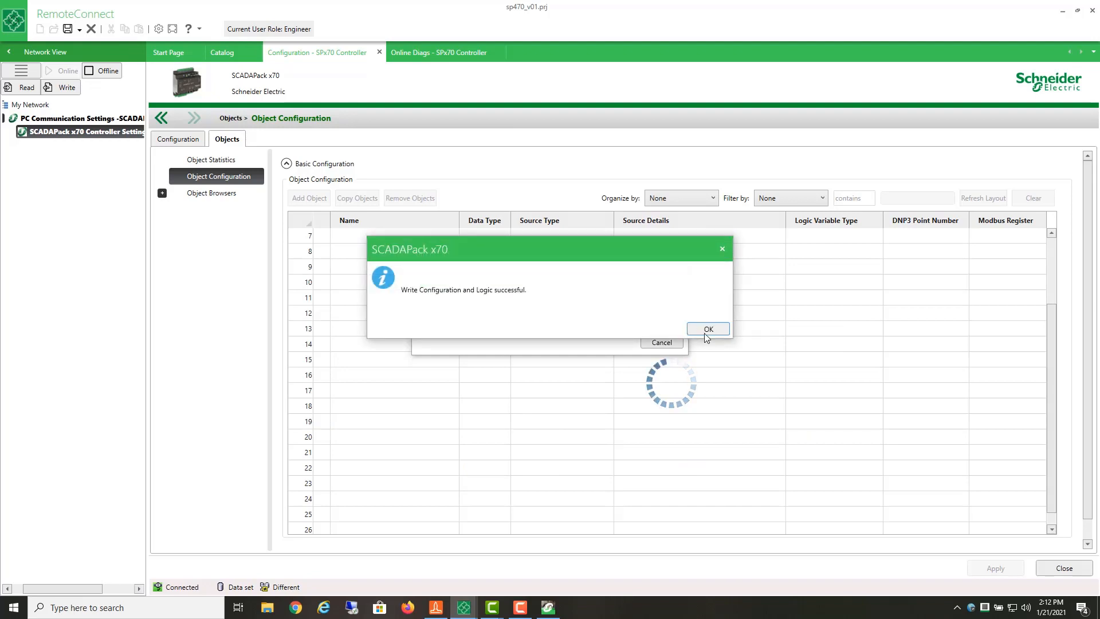
click(707, 333)
Step: Switch back to SCADAPack x70 Logic, reconnect to the controller, and monitor SP.H1_STATE and SP.L1_STATE in the animation table
key(alt+Tab)
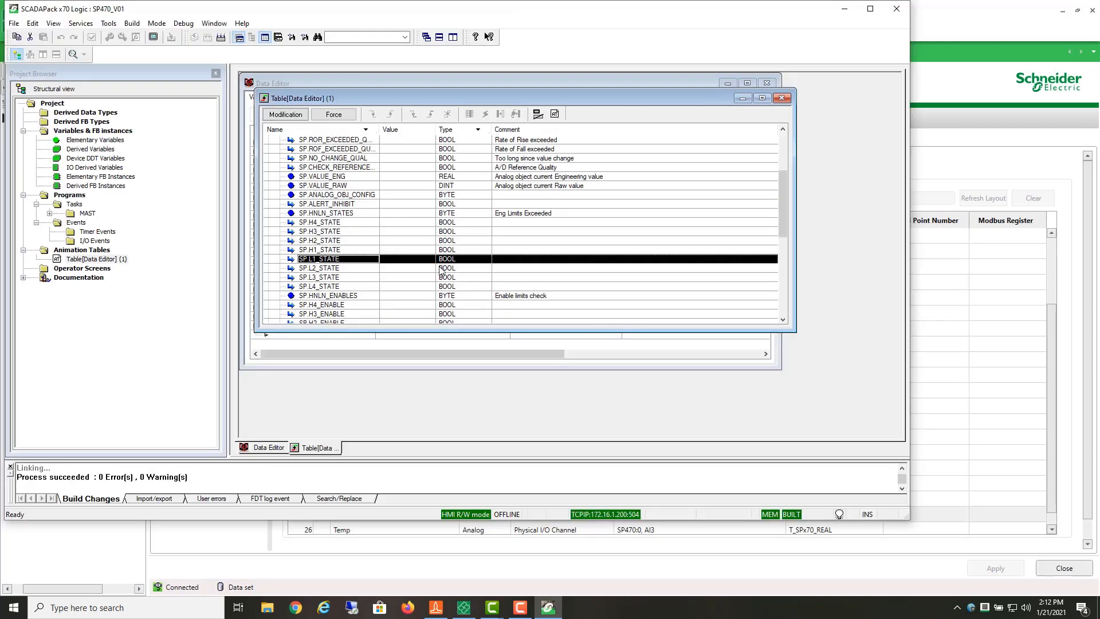
click(156, 23)
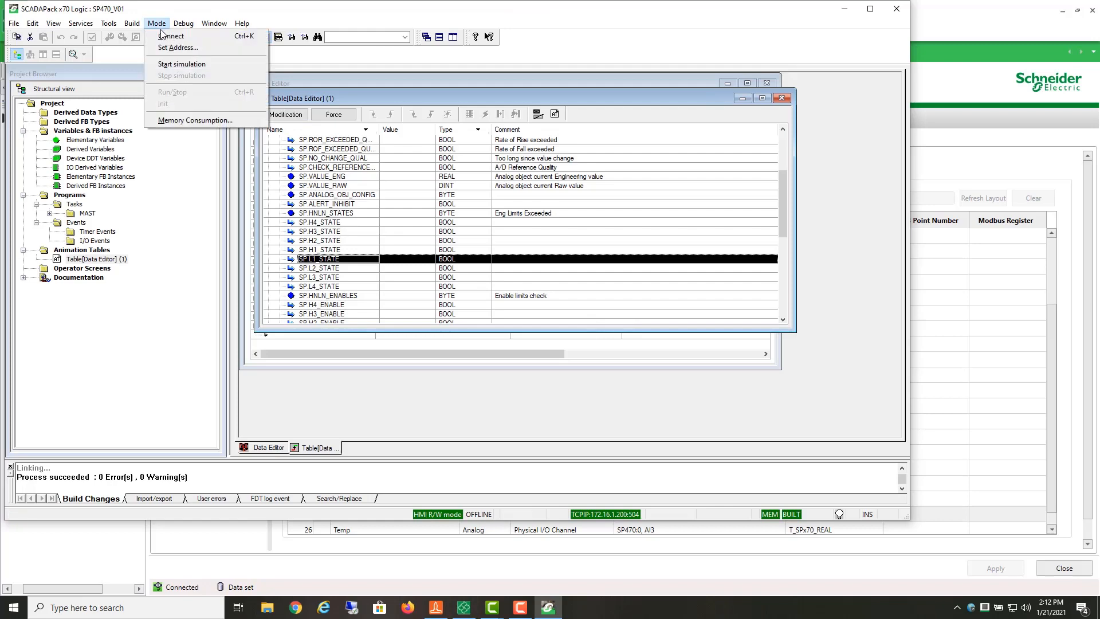
click(167, 33)
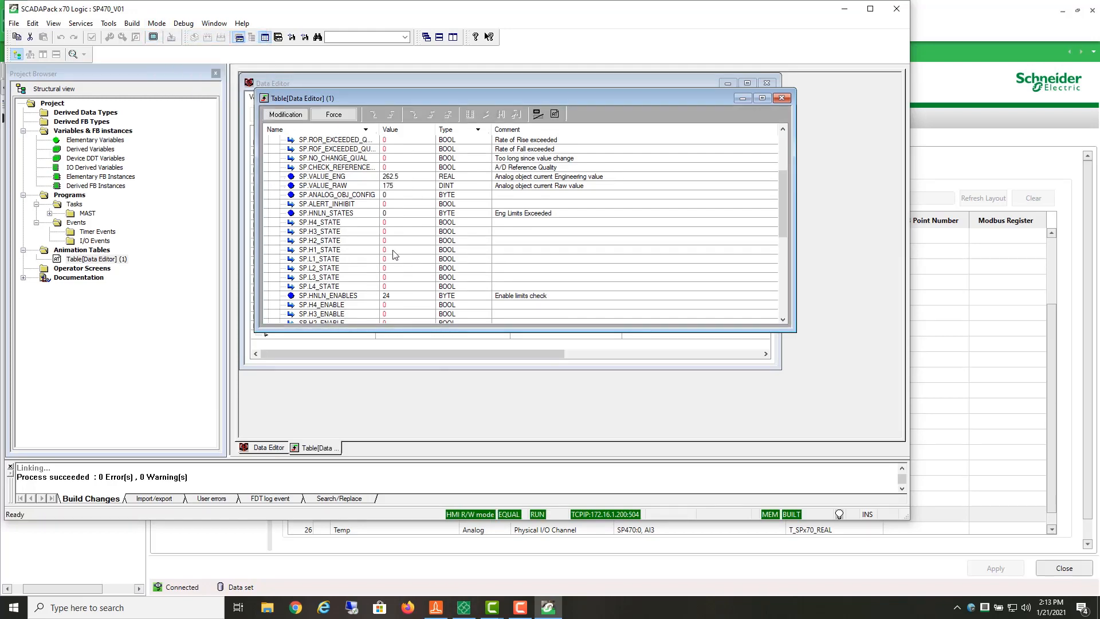
drag(393, 251, 398, 259)
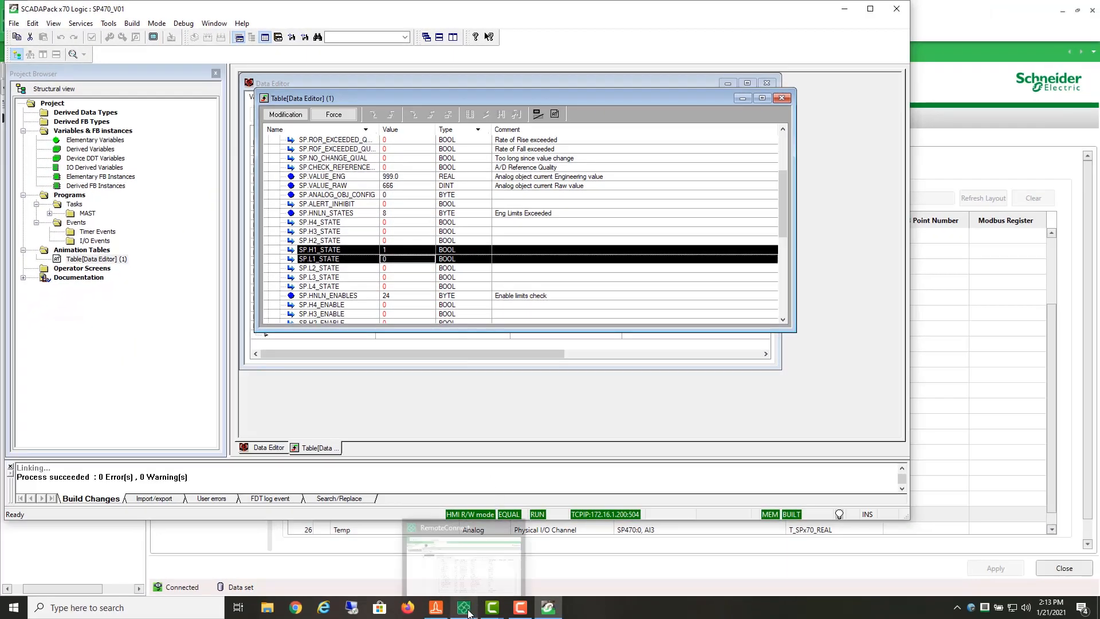
Step: Switch to RemoteConnect and rename the PIO_SP470_DO1 object as Well1_SalesValve
click(469, 609)
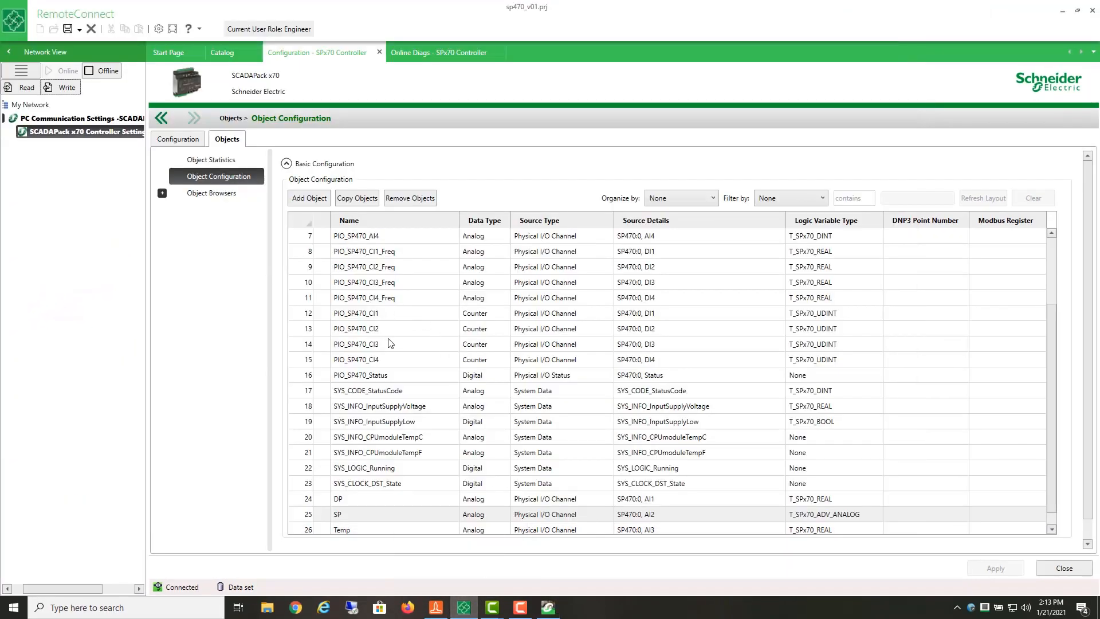
scroll(389, 343, up, 2)
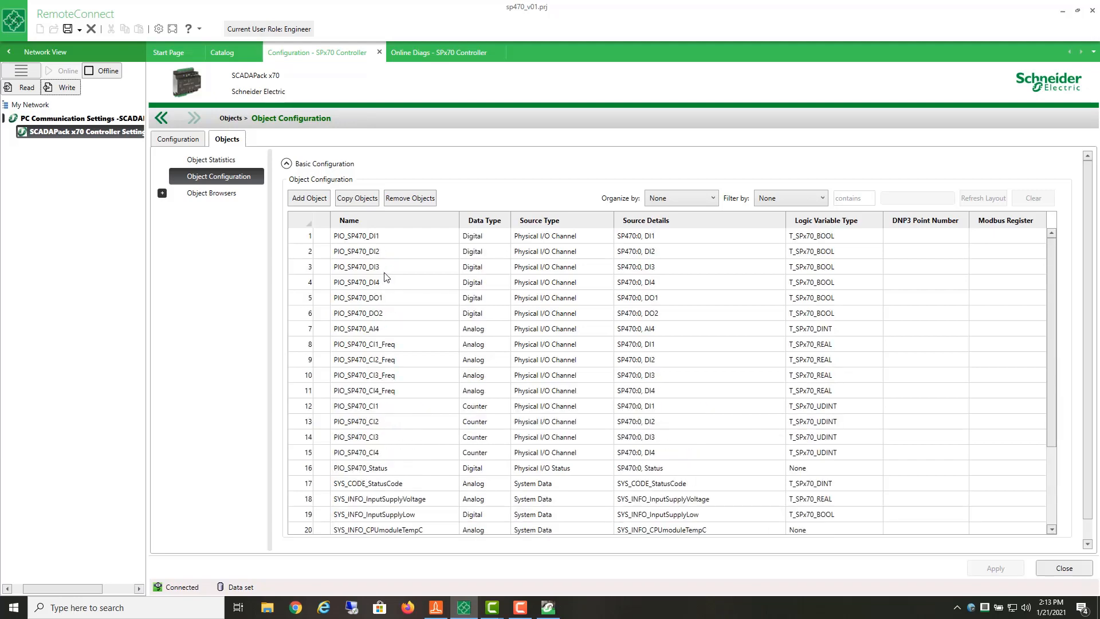
double_click(388, 298)
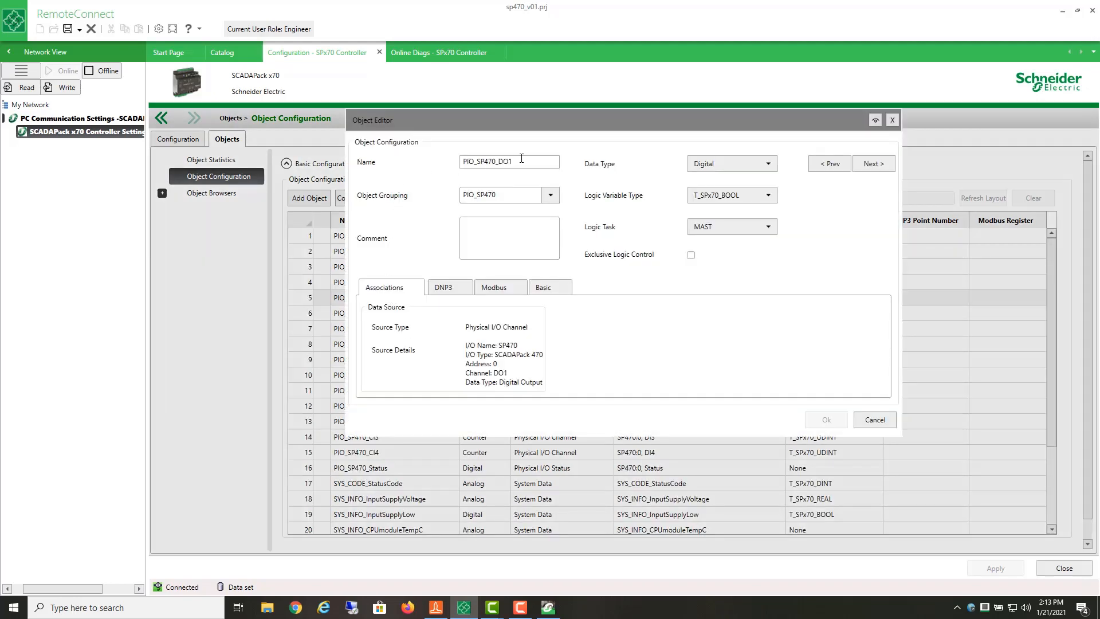
double_click(521, 159)
text(Well1_SalesValve)
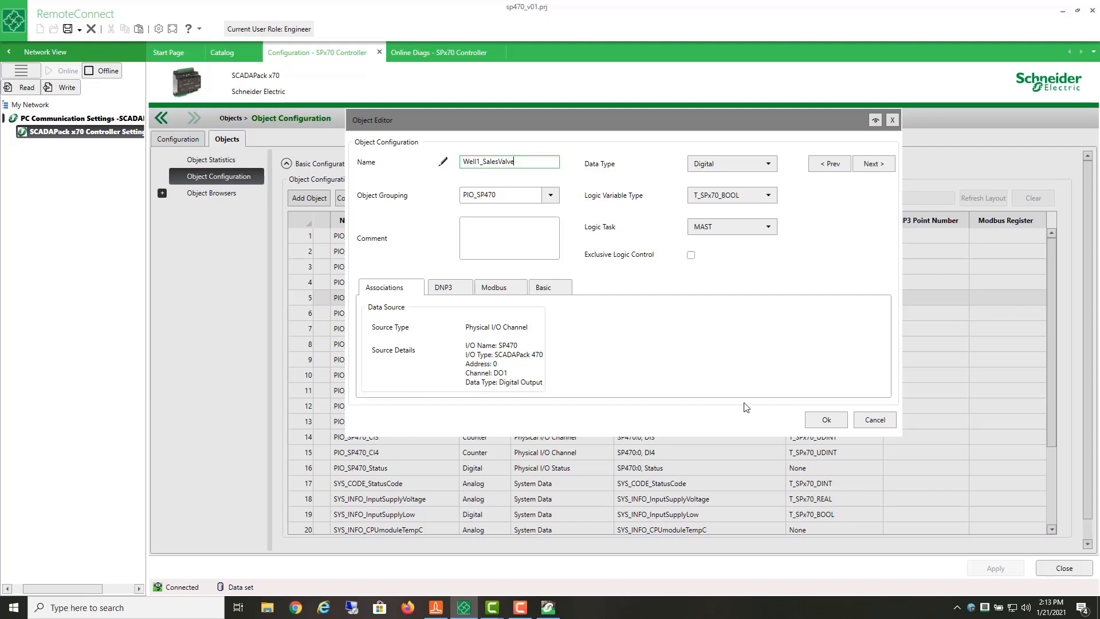
click(834, 419)
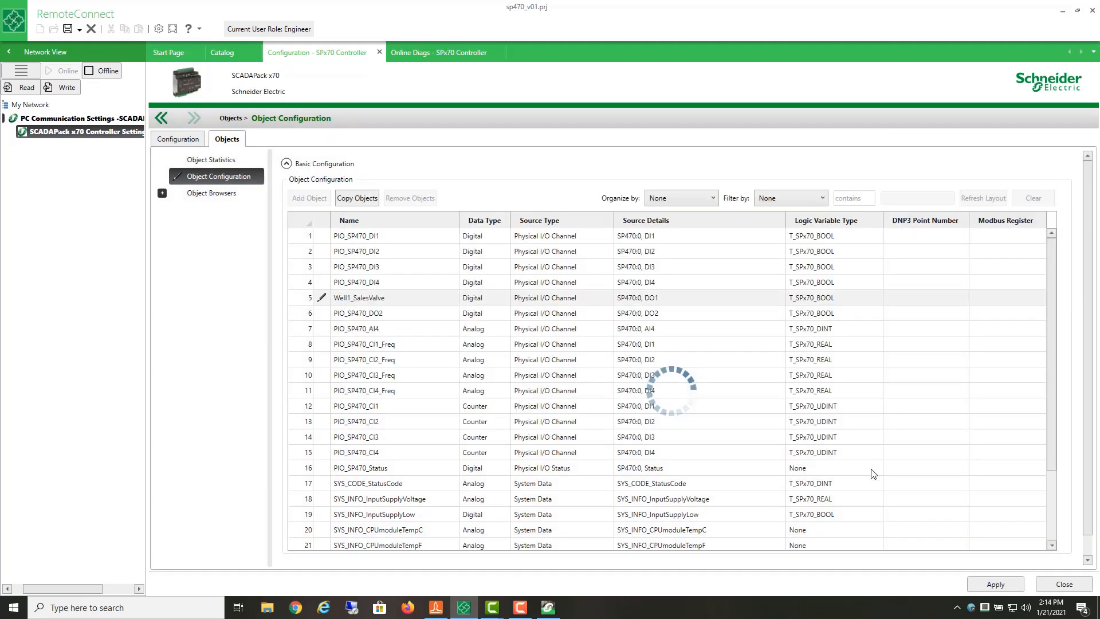
Step: Apply the object configuration and authorize the resulting offline modification in SCADAPack x70 Logic
click(991, 571)
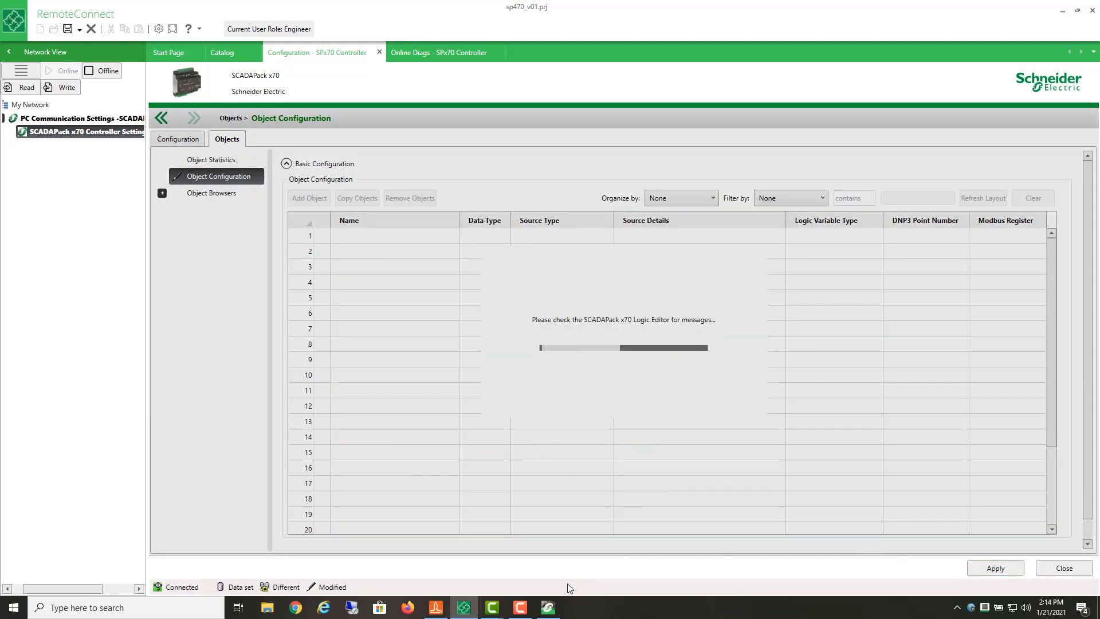
click(548, 608)
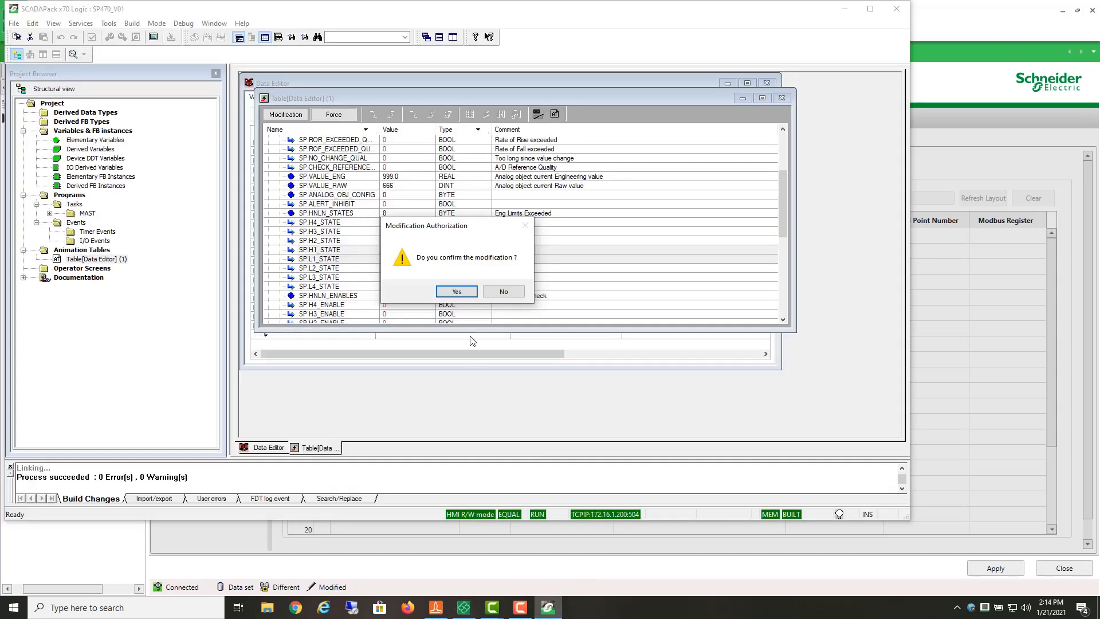
click(460, 292)
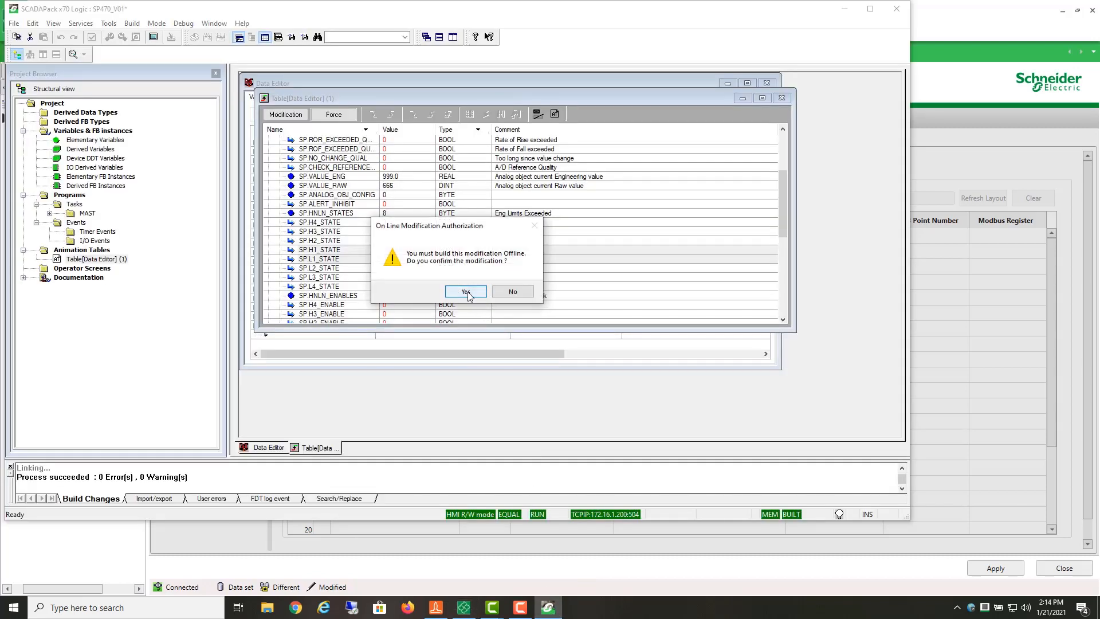
click(466, 293)
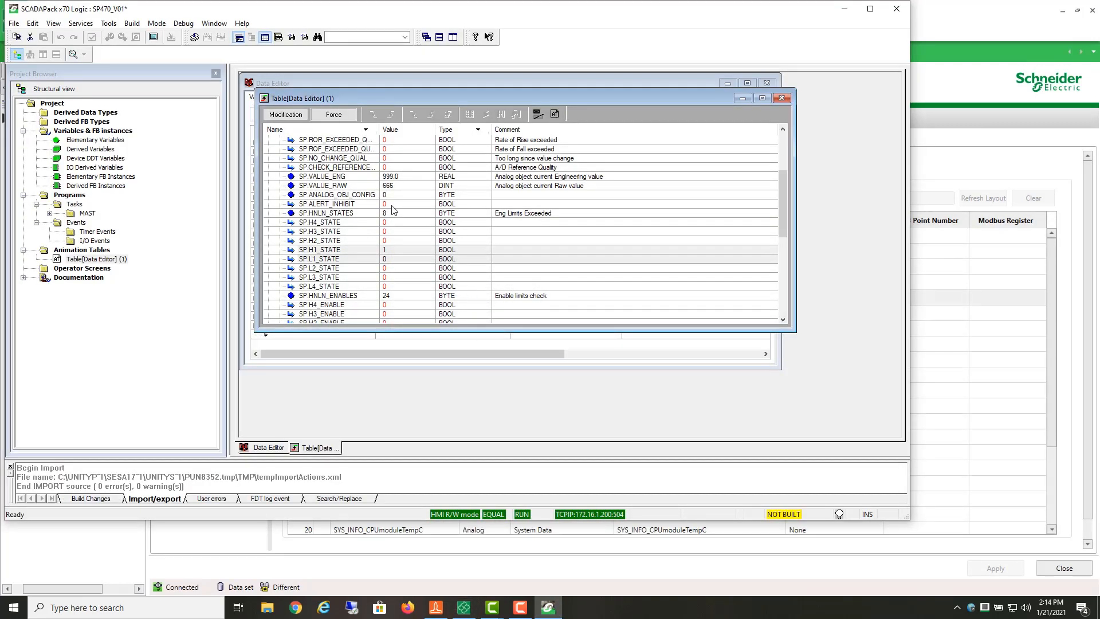
Step: Close the animation table and locate the Well1_SalesValve variable in the Data Editor
scroll(394, 211, down, 2)
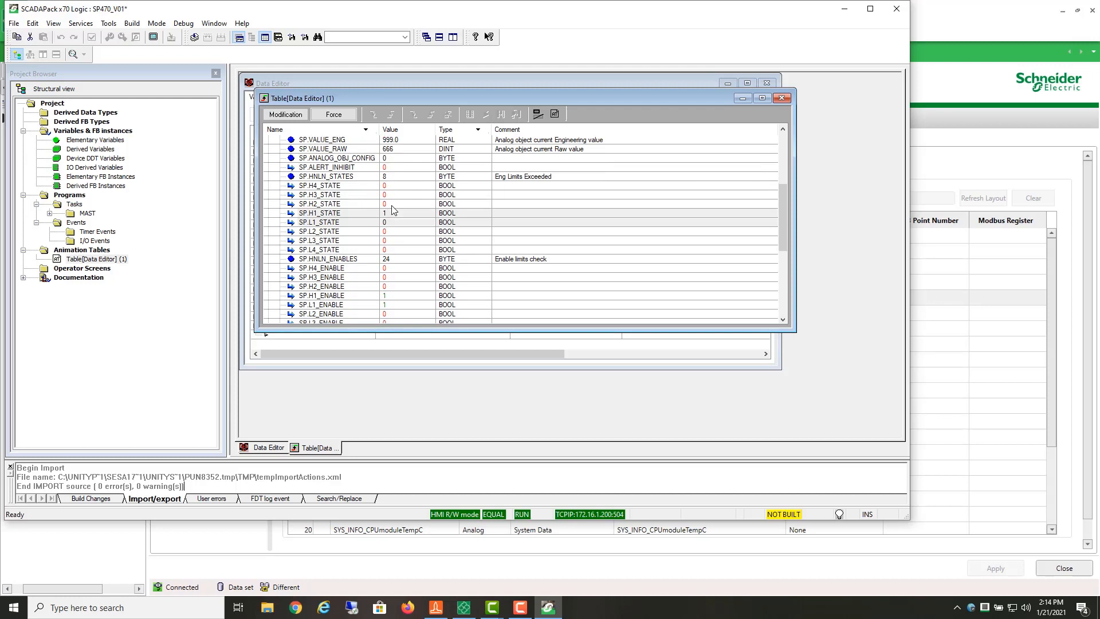
click(782, 98)
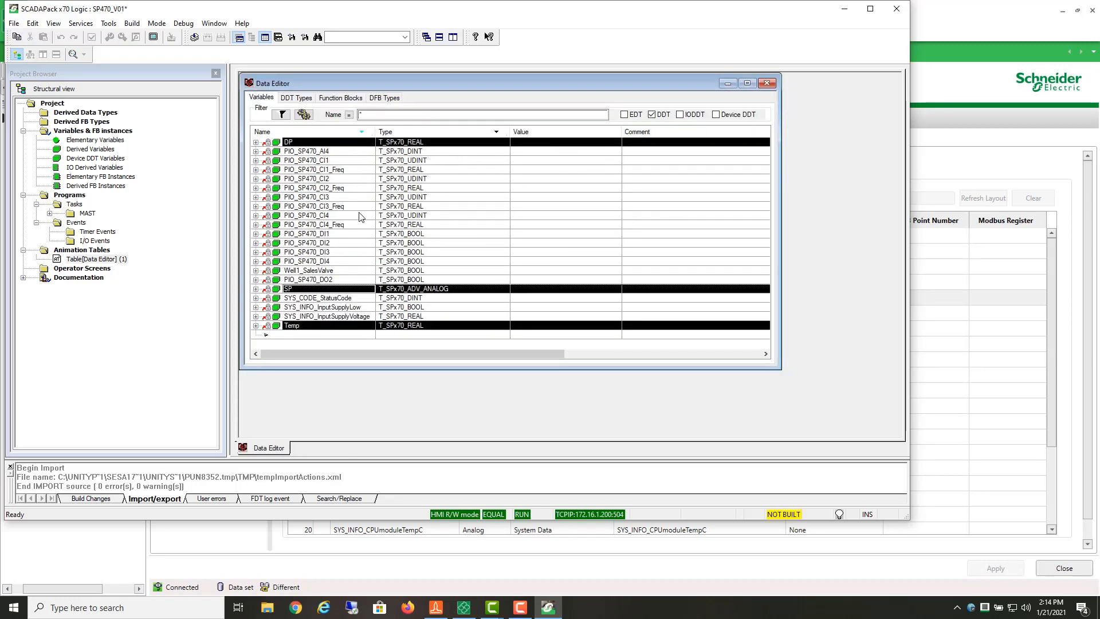
click(338, 271)
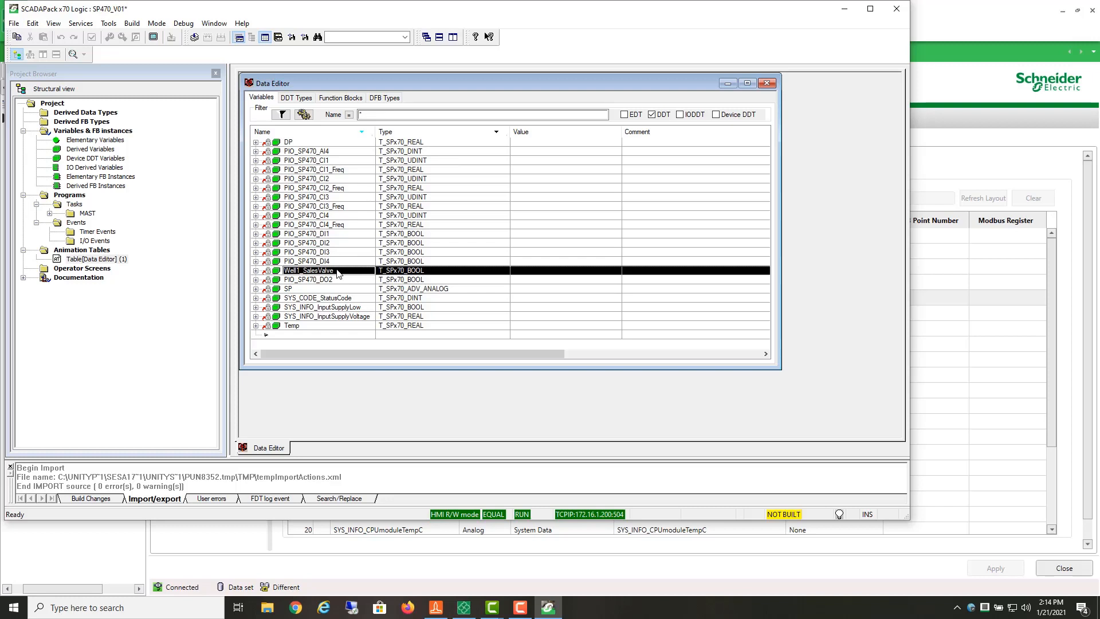
Step: Create a new FBD section named WellControl under the MAST task's Logic folder
click(50, 213)
click(97, 223)
right_click(97, 223)
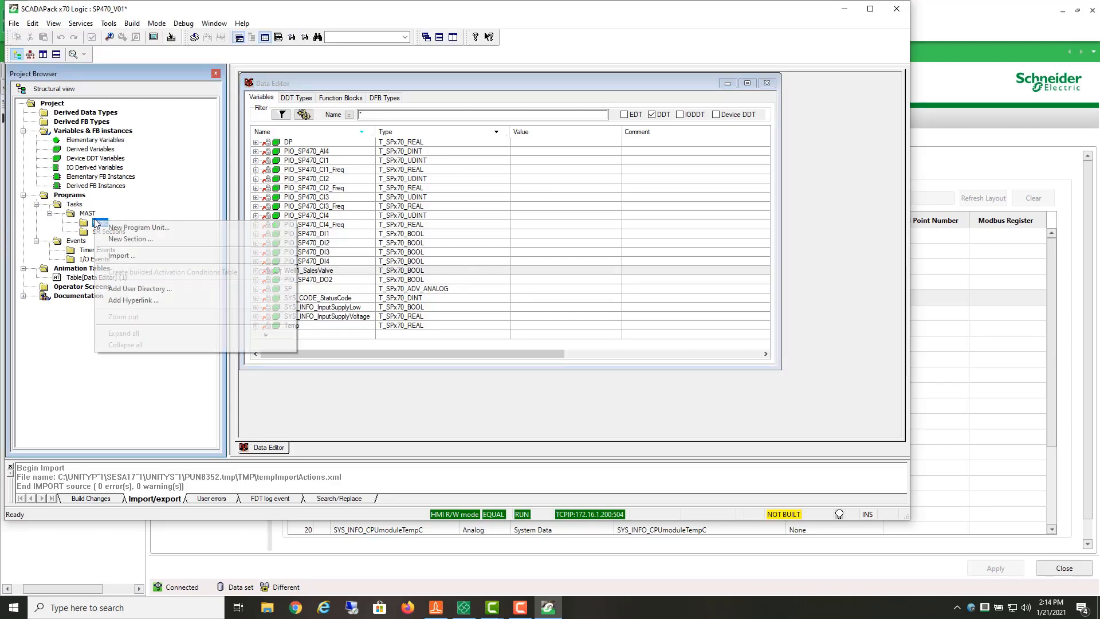
click(117, 240)
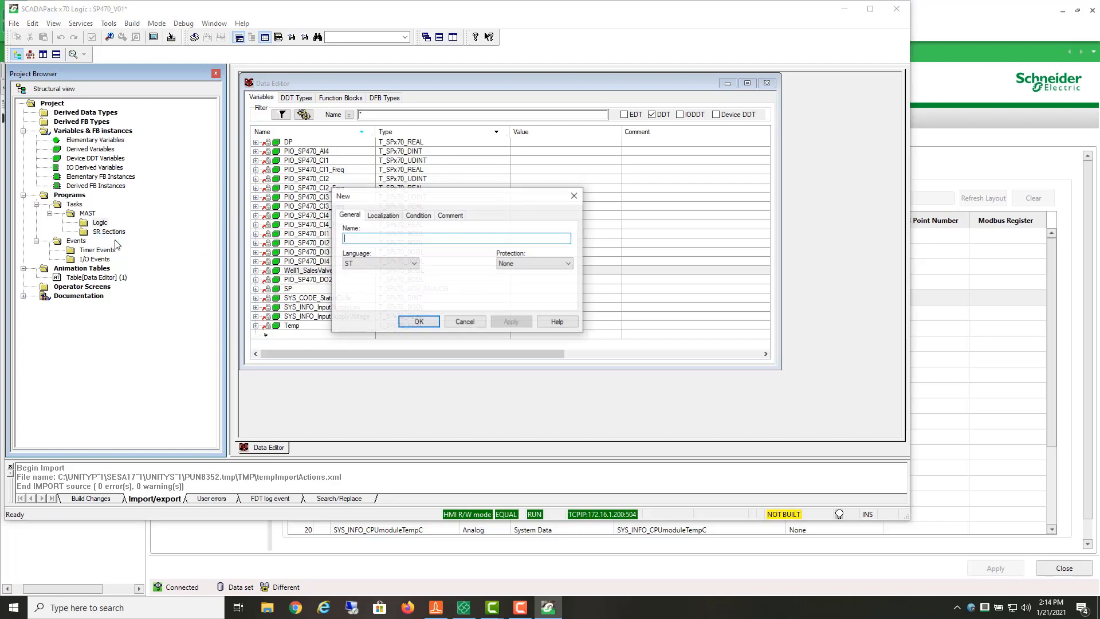
click(351, 264)
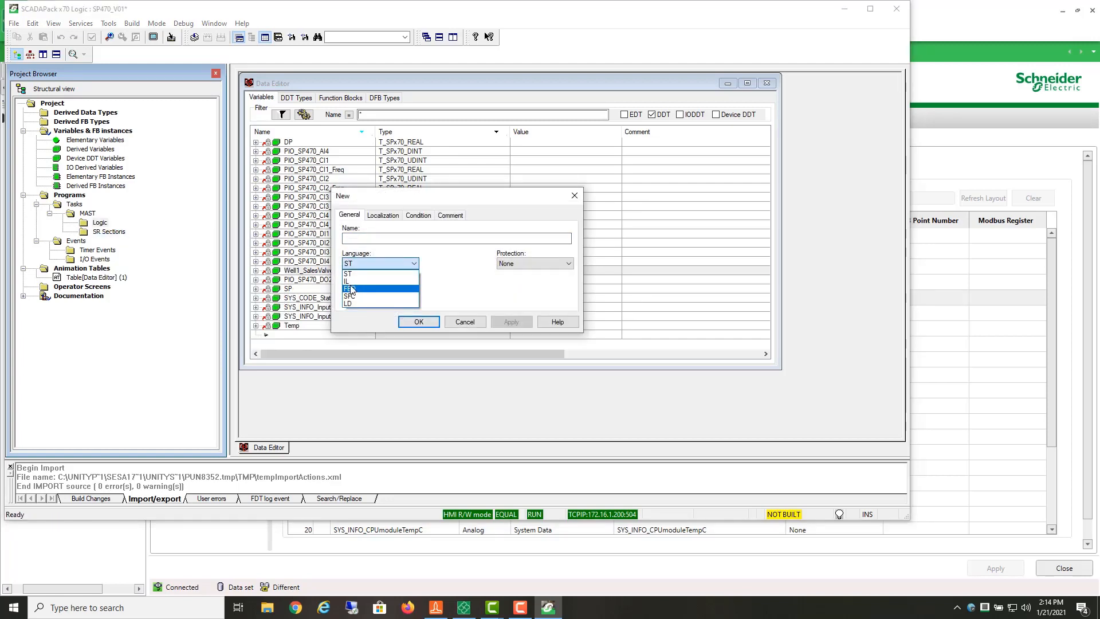
click(351, 289)
click(366, 236)
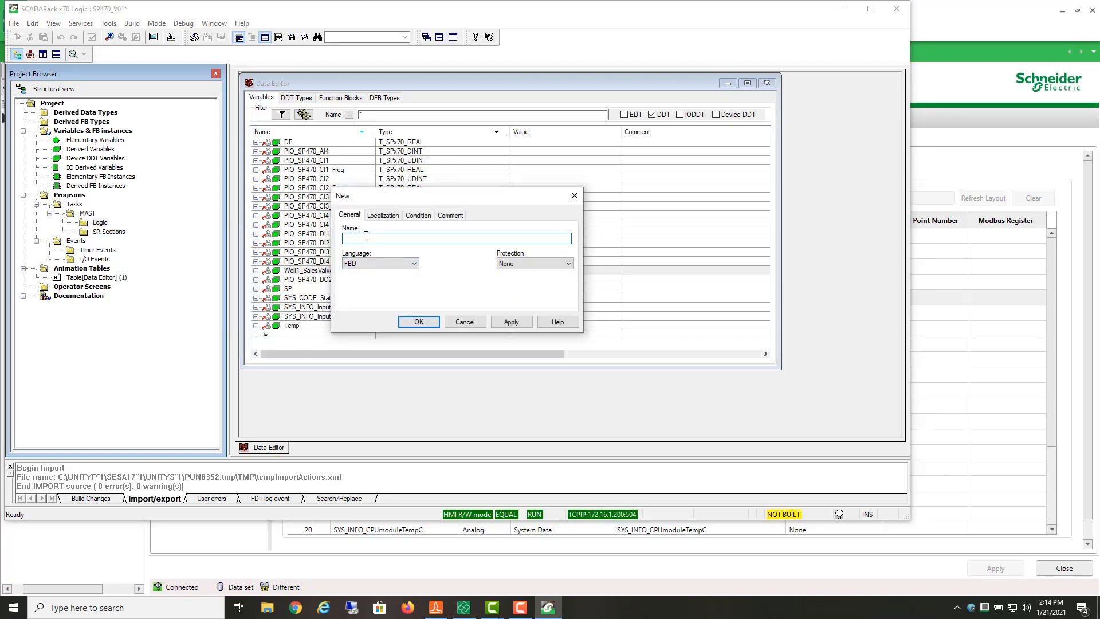
text(WellControl)
click(402, 321)
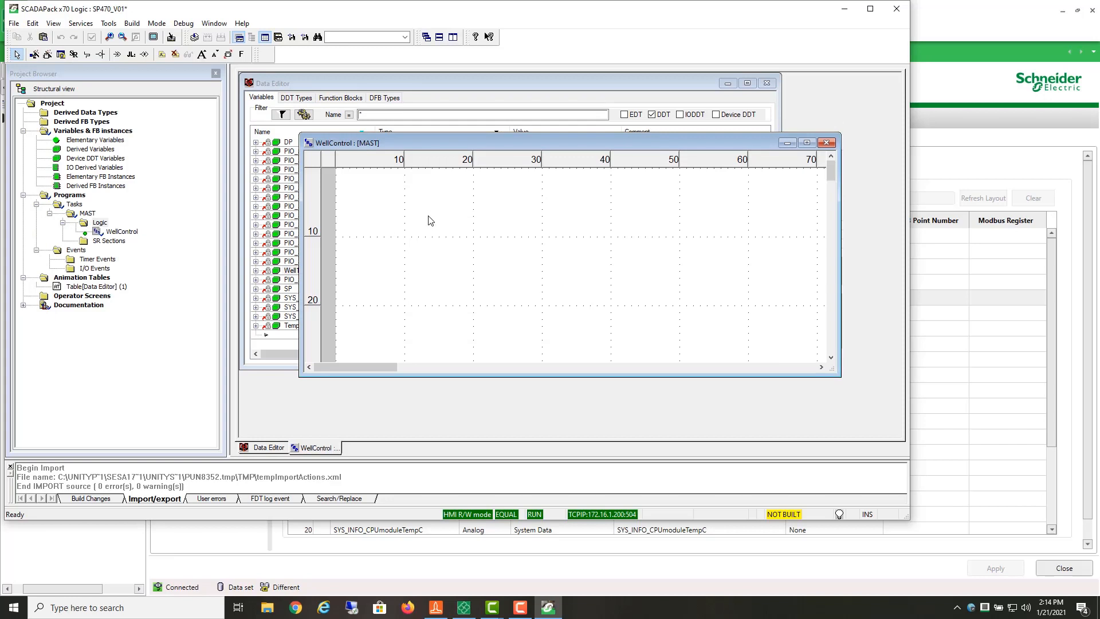
Step: Open the FFB Input Assistant for a new block in the WellControl section
right_click(430, 213)
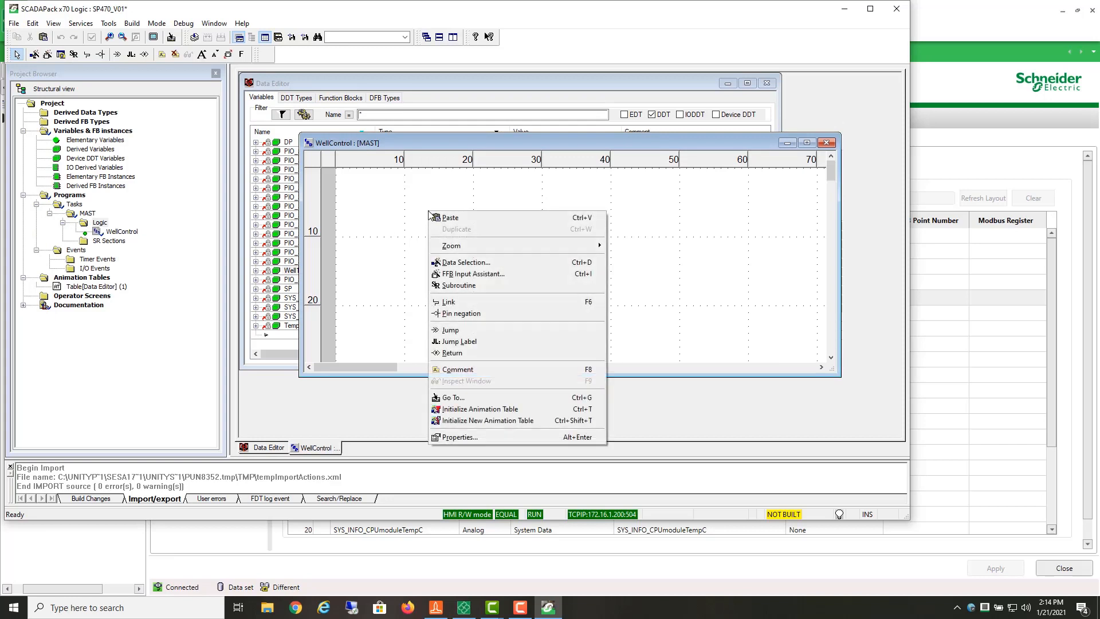
click(446, 274)
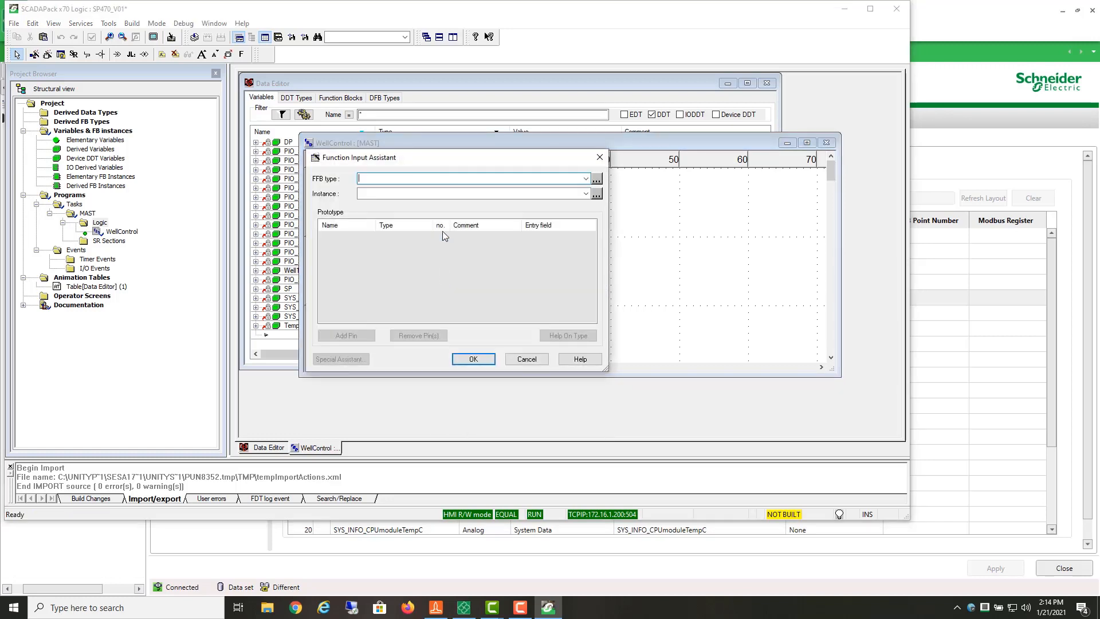
Step: Choose the RS function block type, consult its help page, and place the block in the WellControl section
text(RS)
key(Tab)
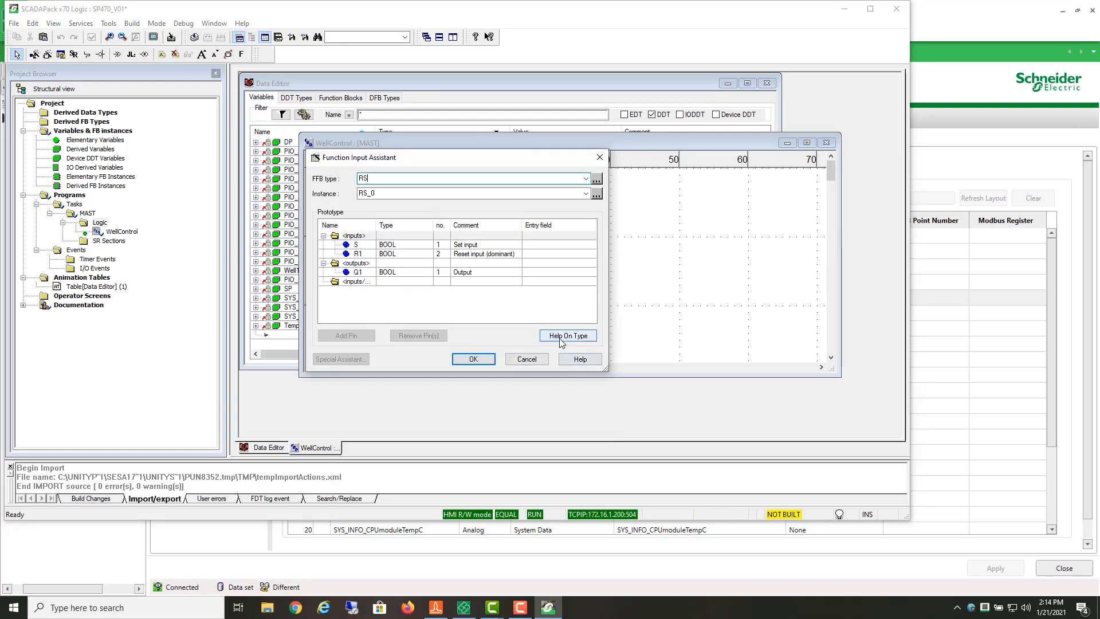
click(560, 340)
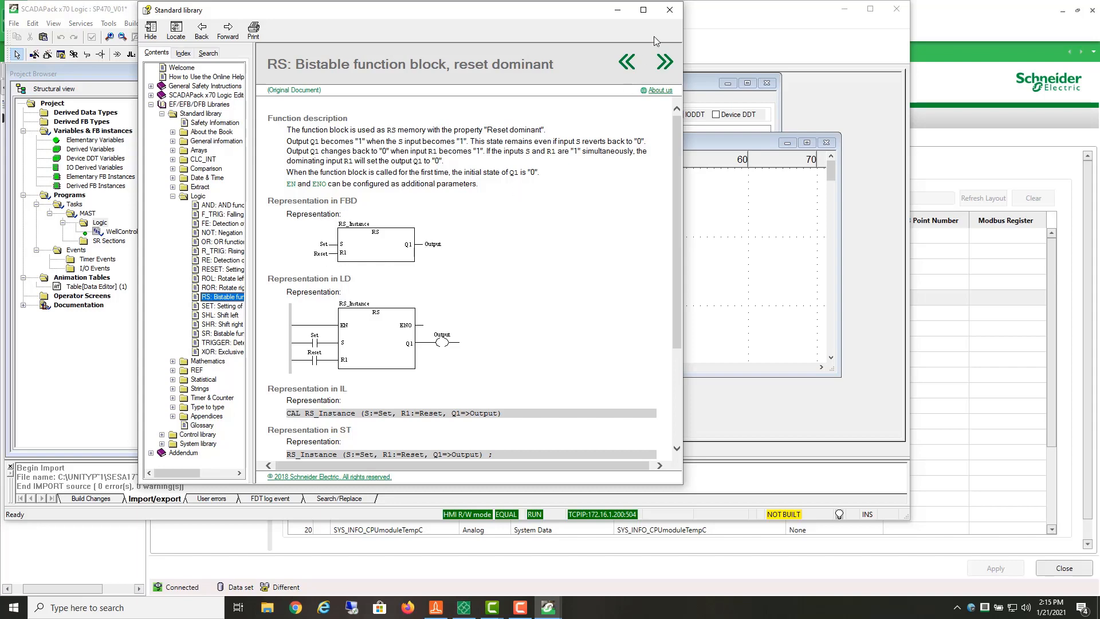
click(669, 10)
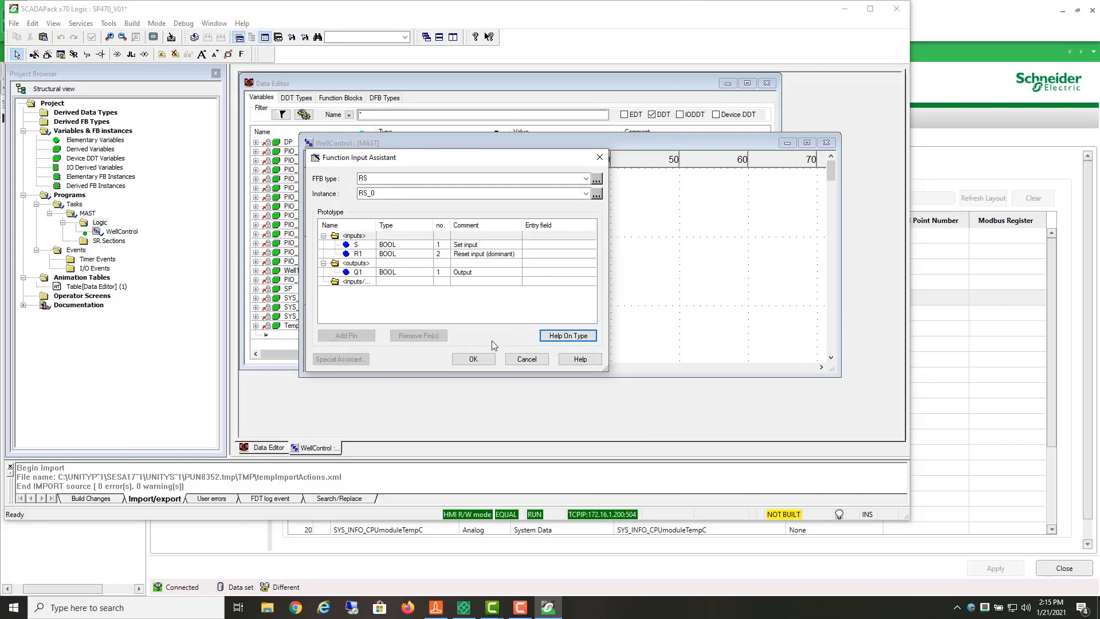
click(473, 359)
click(517, 231)
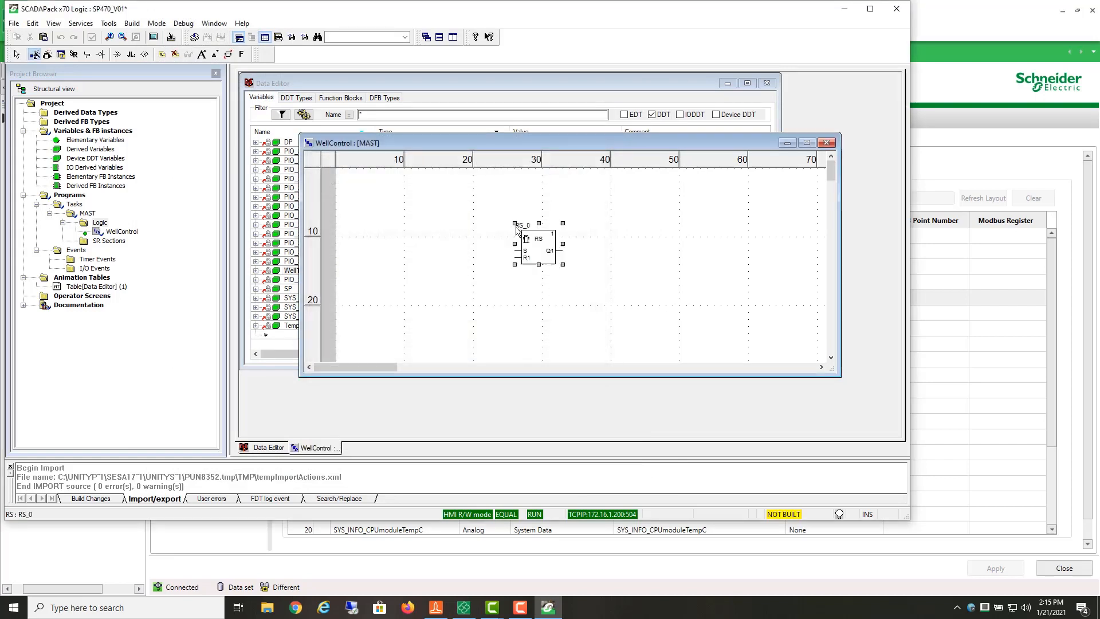
Step: Assign the variable SP.L1_STATE to the R1 reset input of the RS block
scroll(581, 268, up, 3)
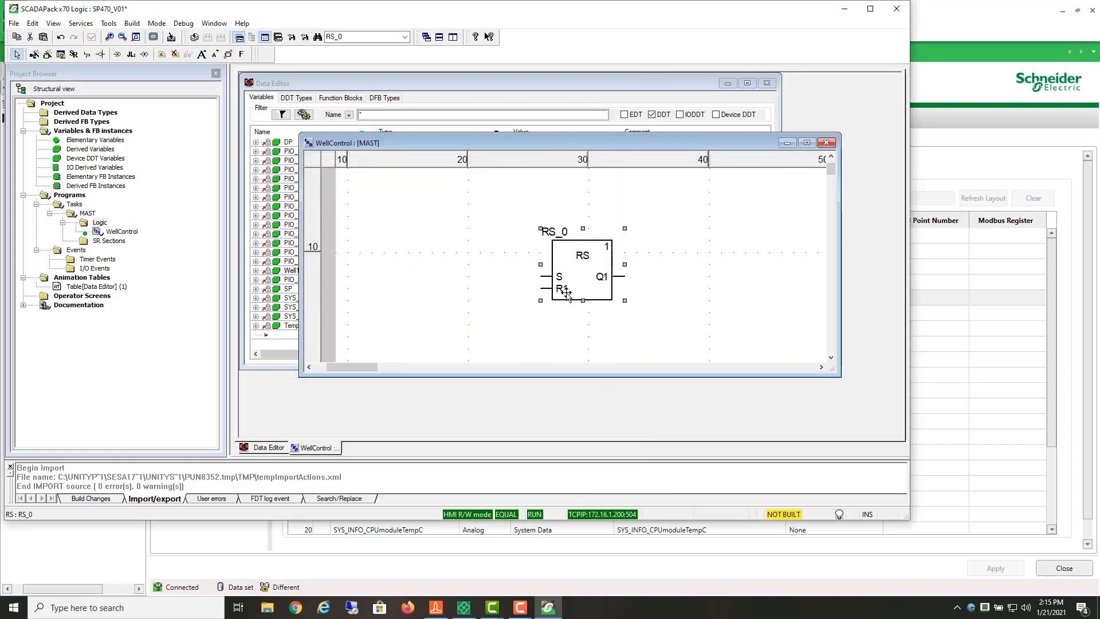
double_click(562, 292)
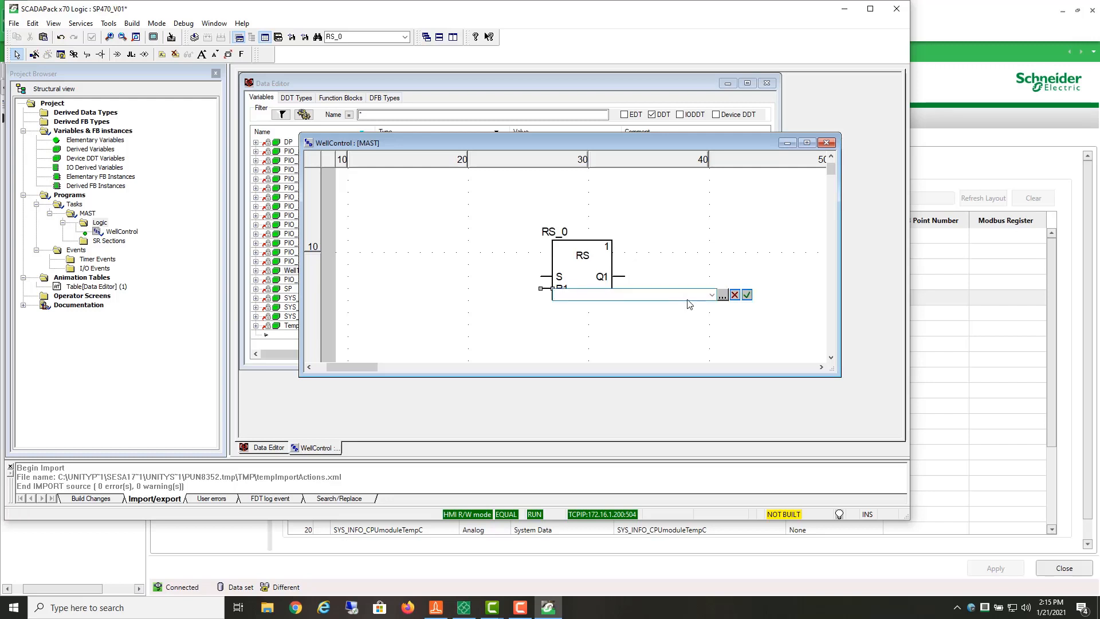
click(723, 295)
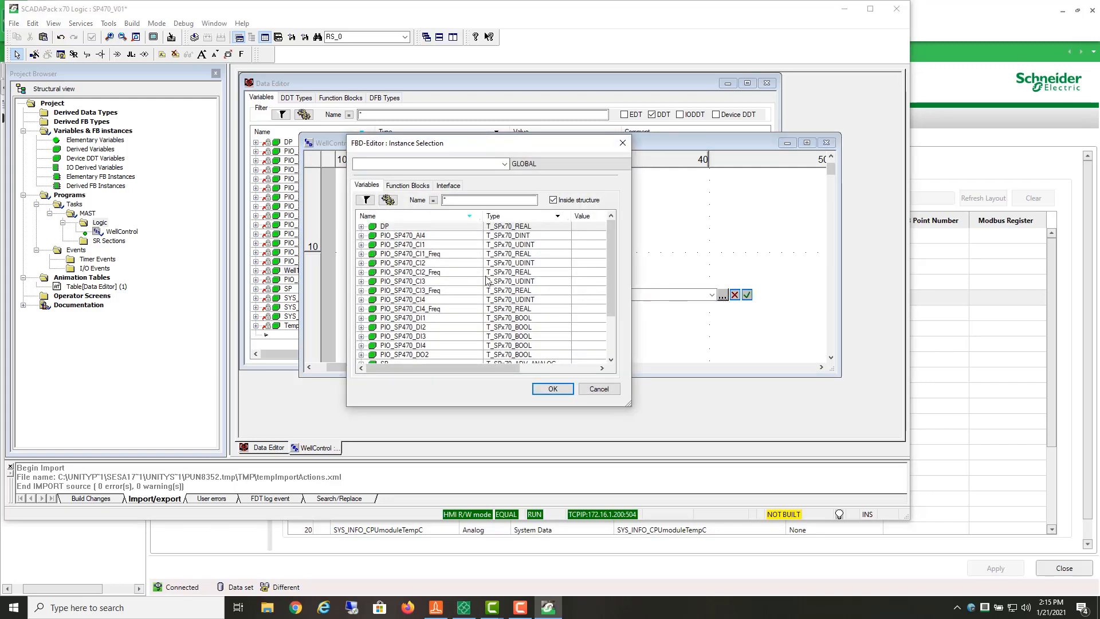
scroll(427, 300, down, 2)
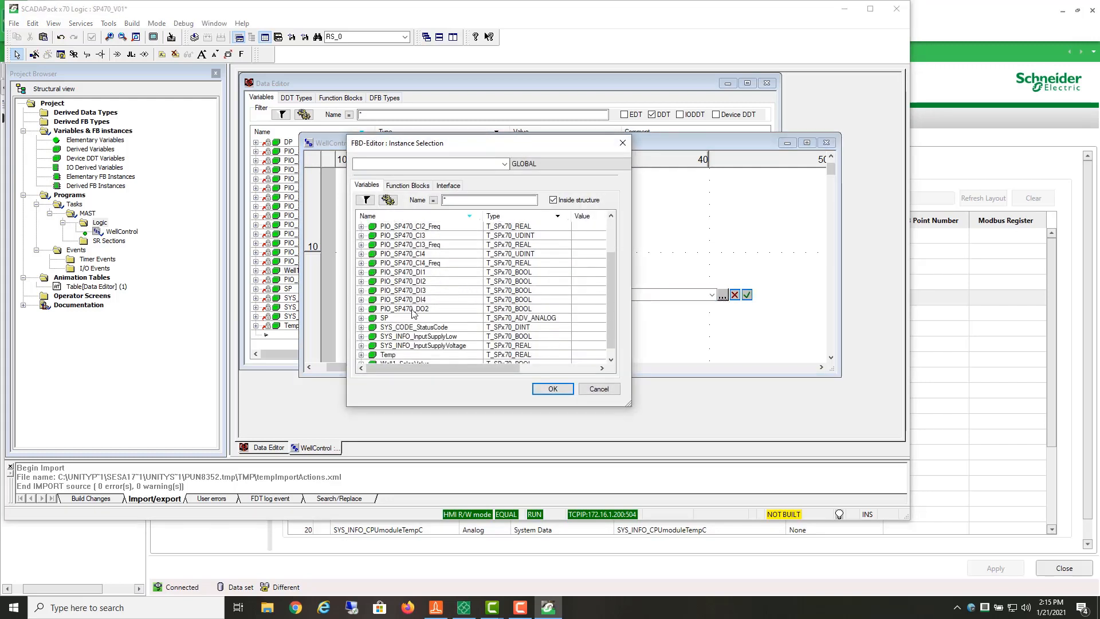
click(361, 318)
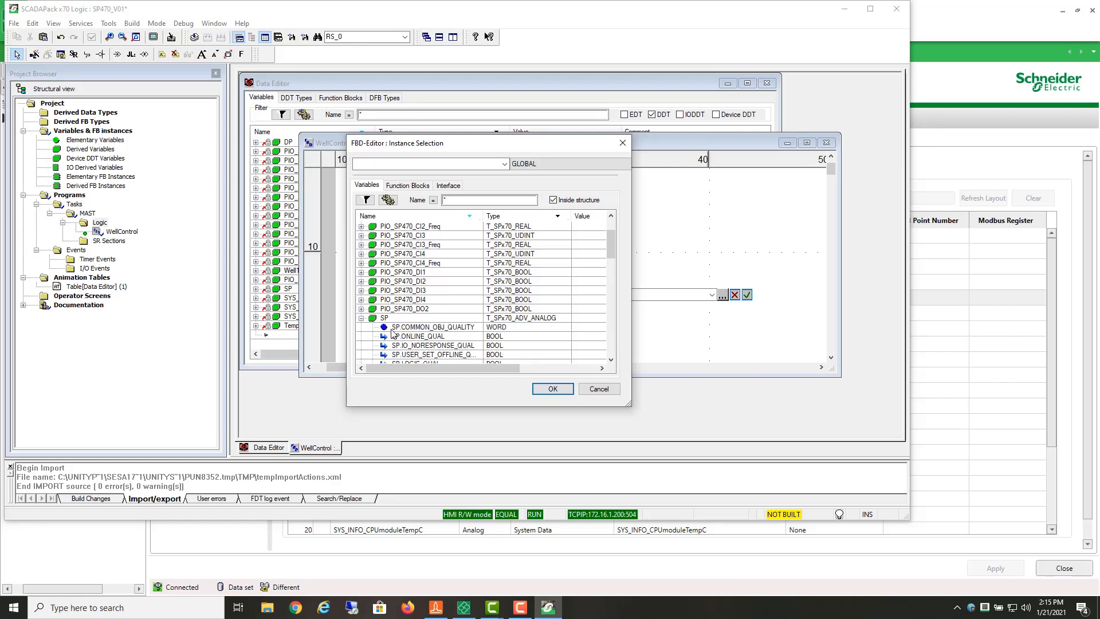
scroll(393, 334, down, 6)
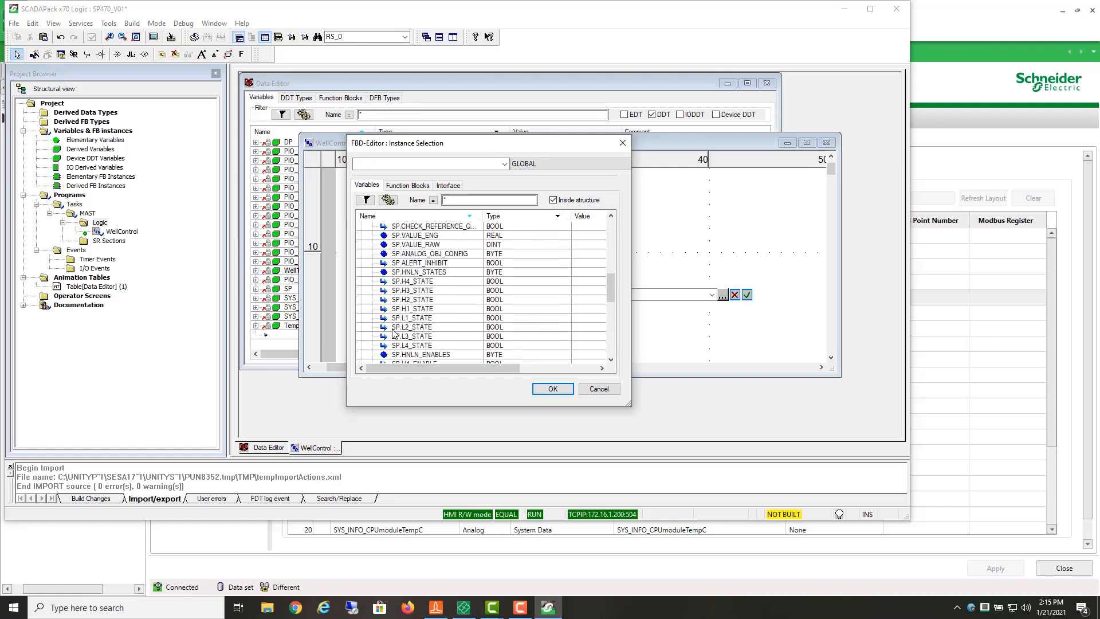
scroll(394, 333, down, 1)
click(403, 315)
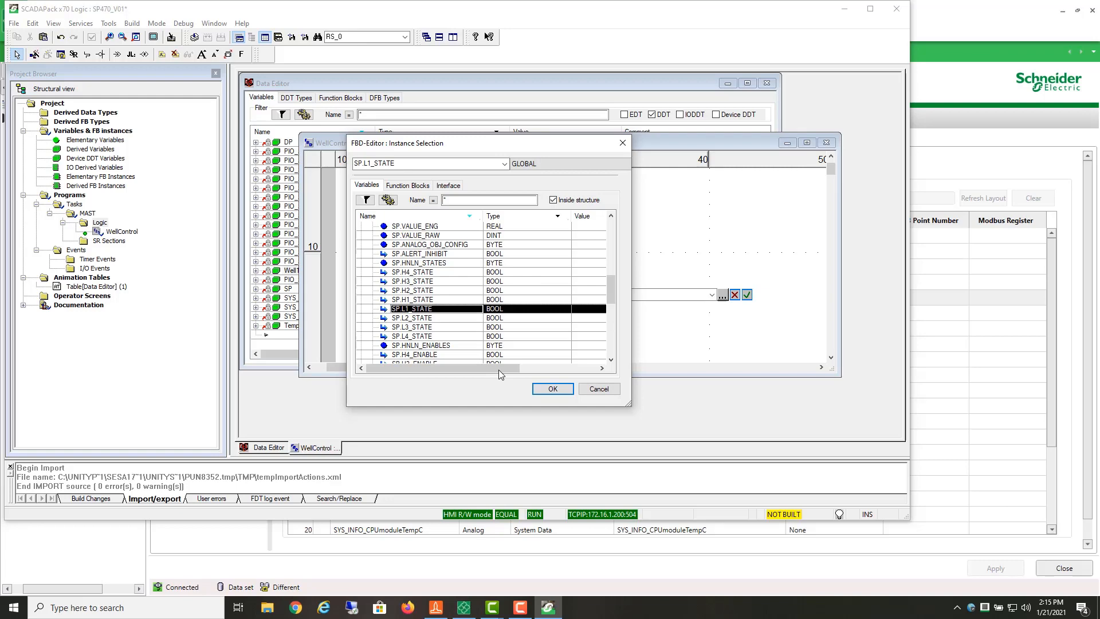
click(554, 388)
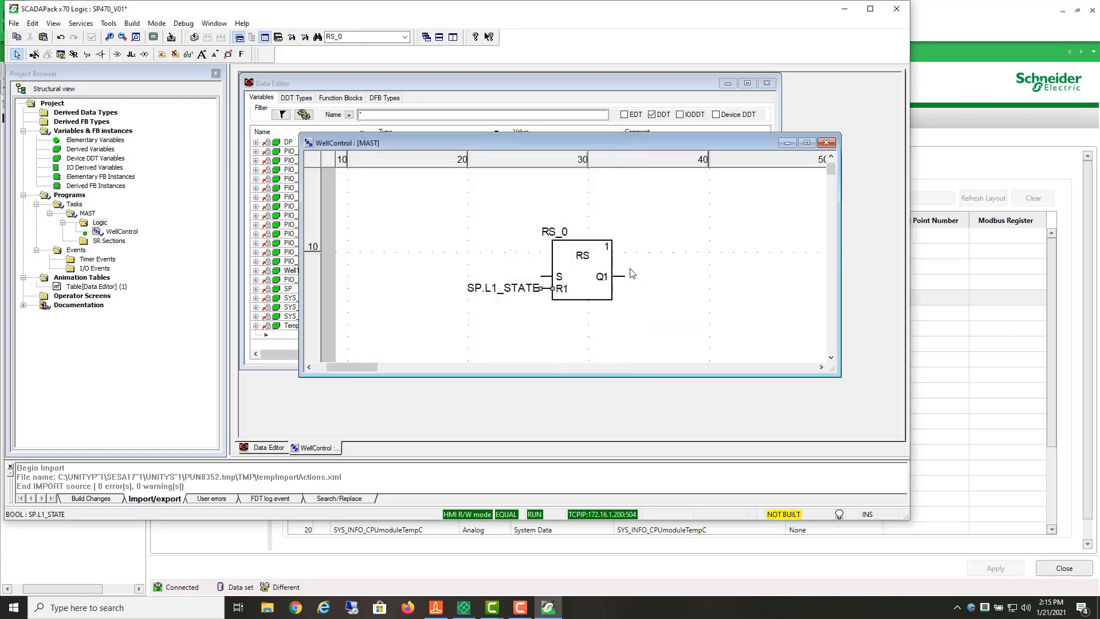
Step: Assign the variable Well1_SalesValve.VALUE to the Q1 output of the RS block
click(605, 277)
double_click(605, 276)
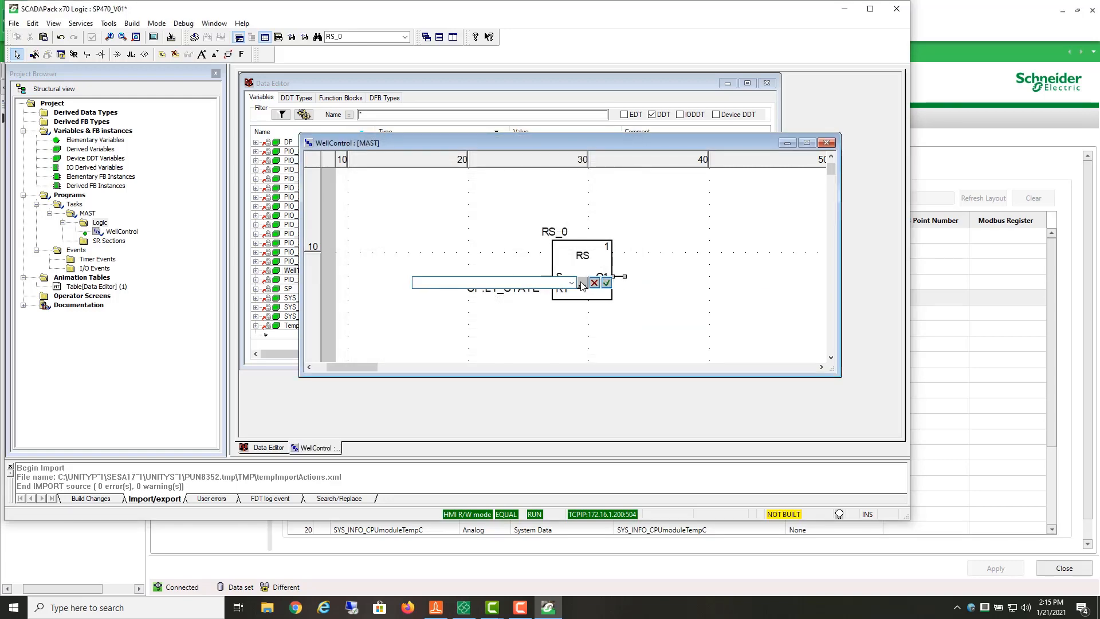
click(582, 283)
scroll(404, 319, down, 2)
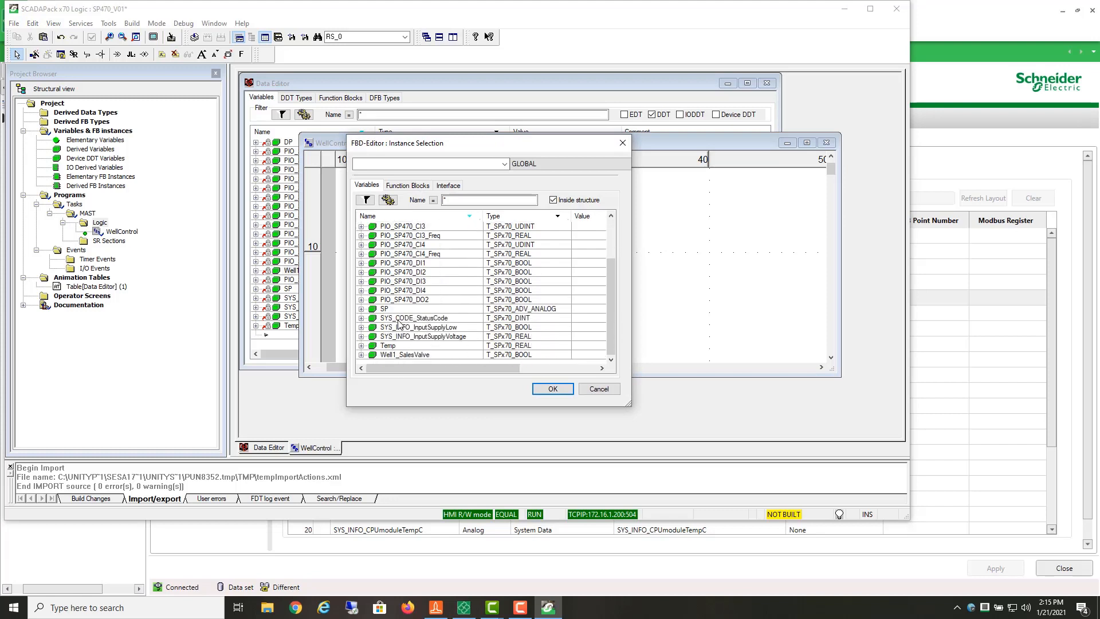
scroll(399, 323, up, 2)
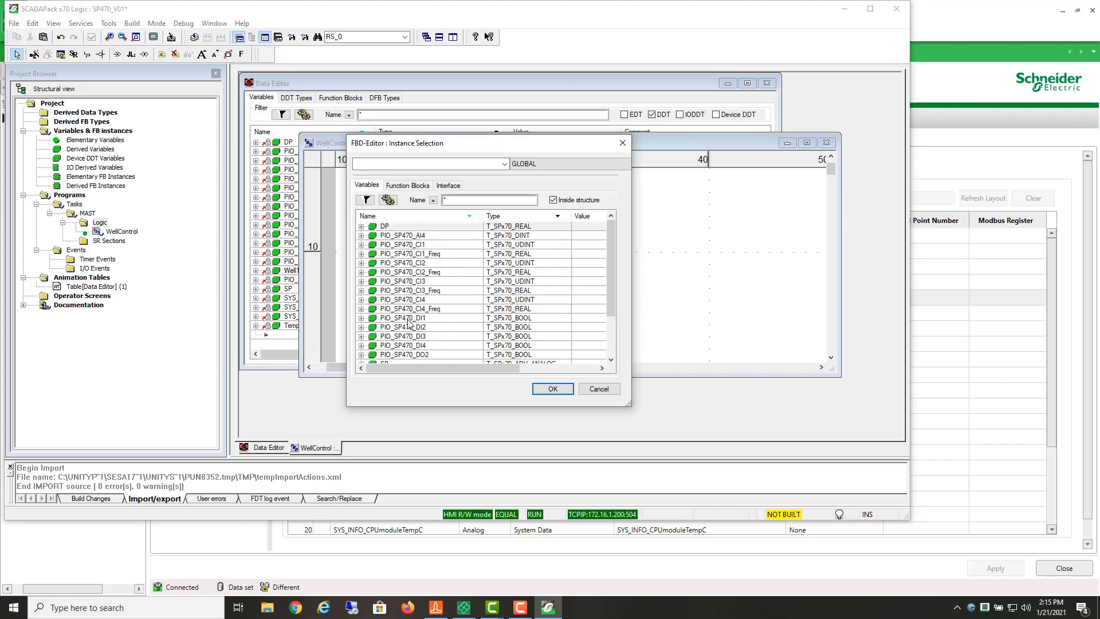
scroll(409, 323, down, 2)
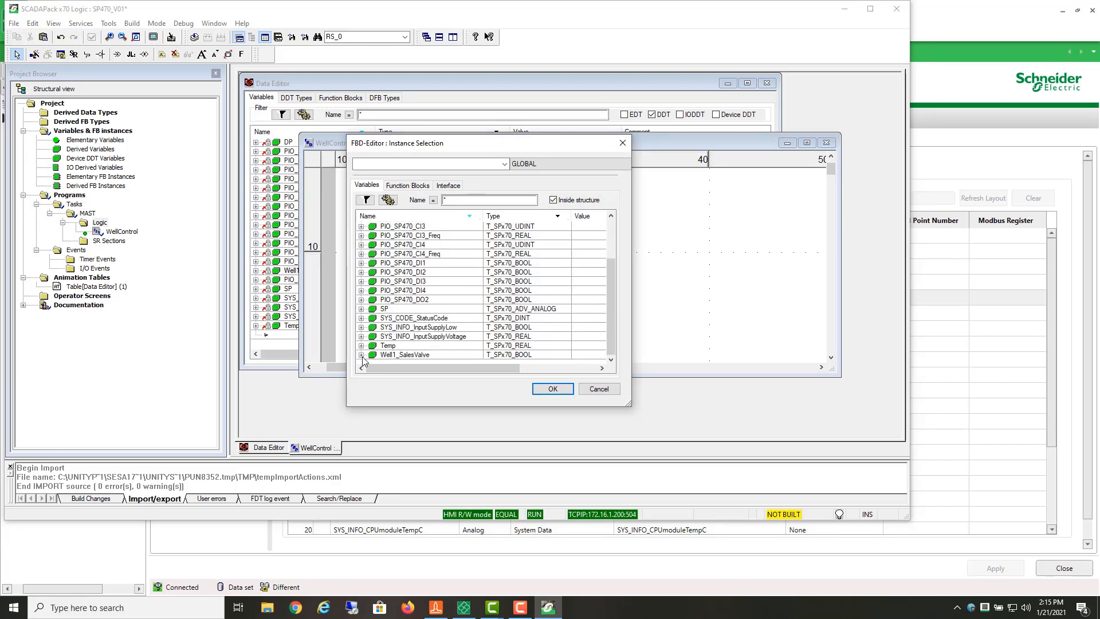
click(361, 355)
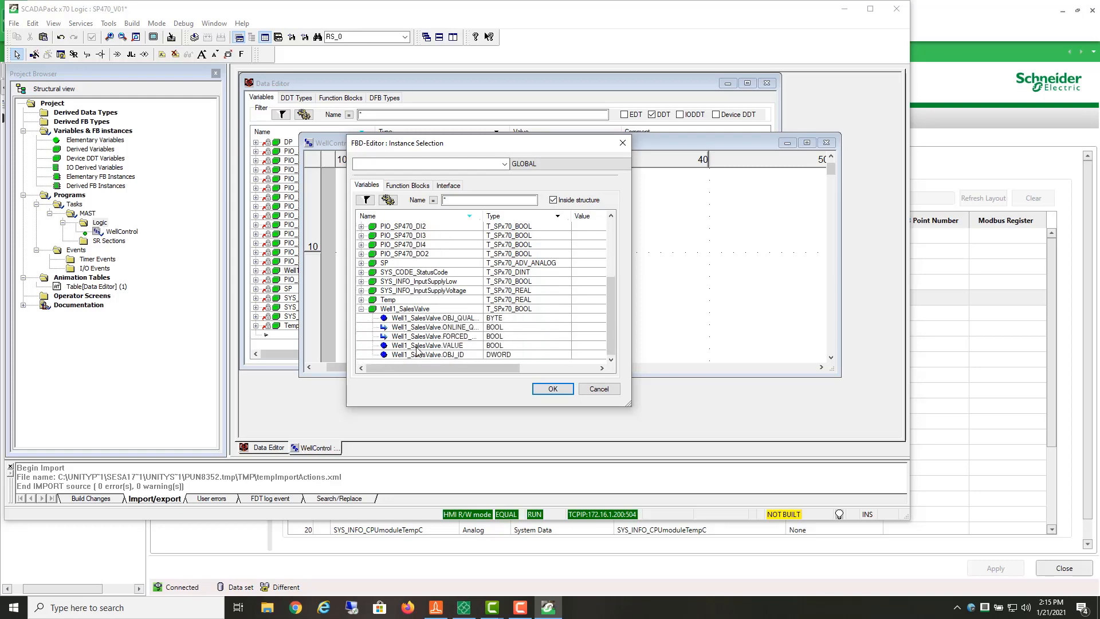
click(417, 346)
click(552, 389)
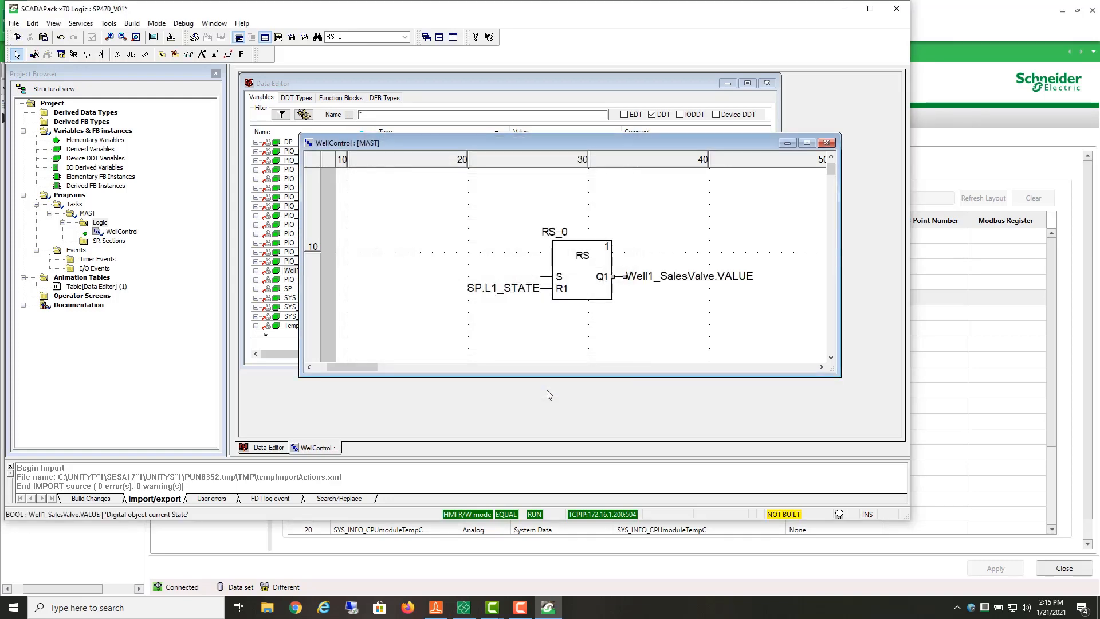
Step: Assign the variable SP.H1_STATE to the S set input of the RS block
double_click(560, 277)
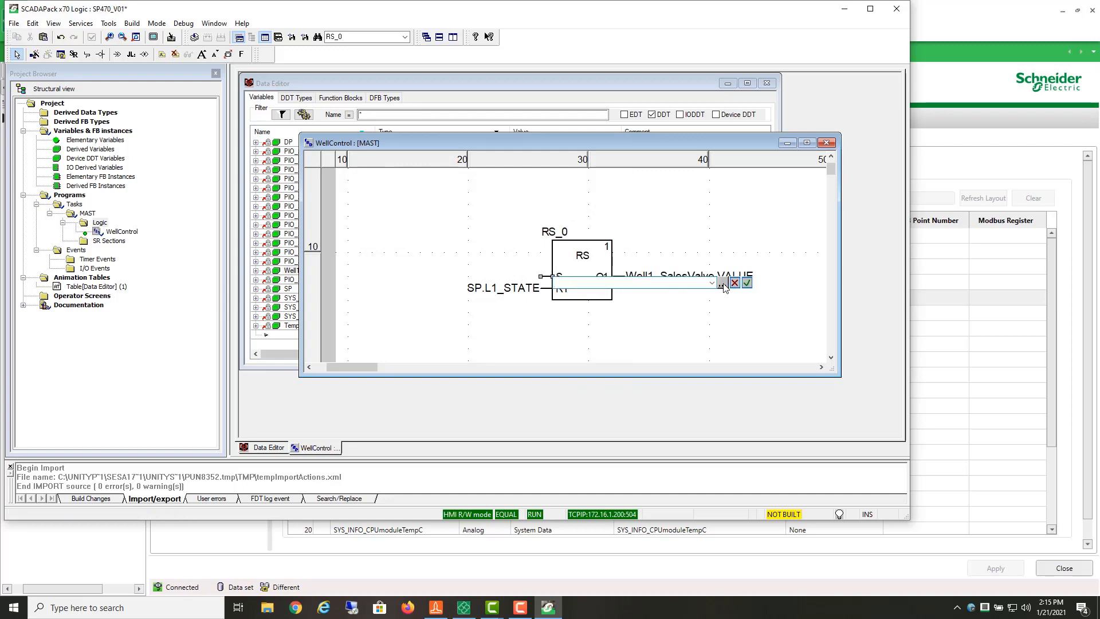
click(723, 283)
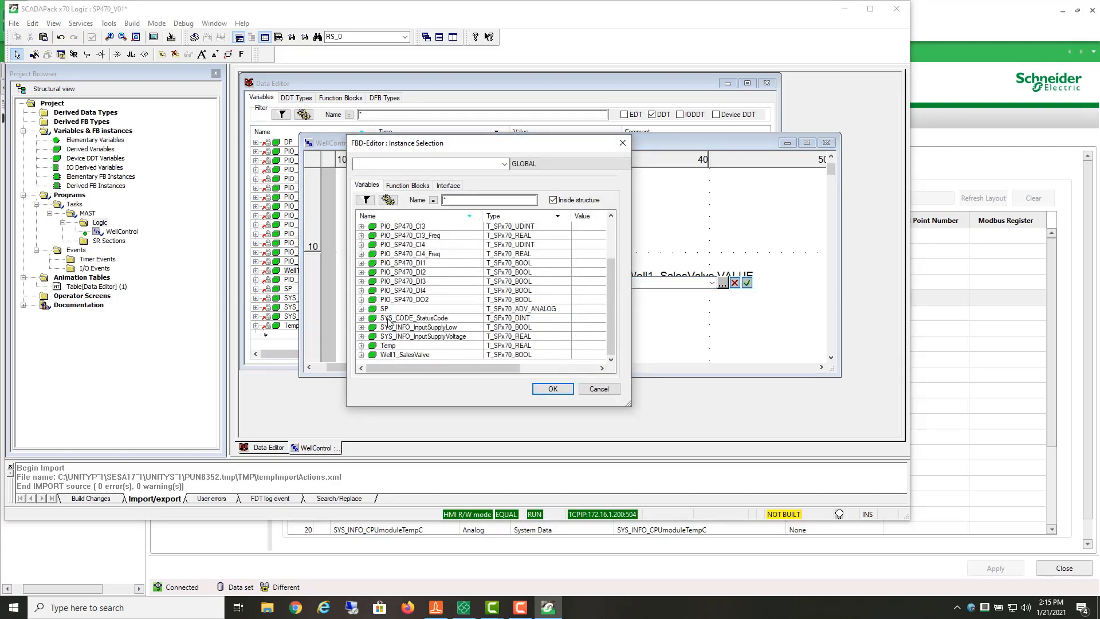
click(361, 310)
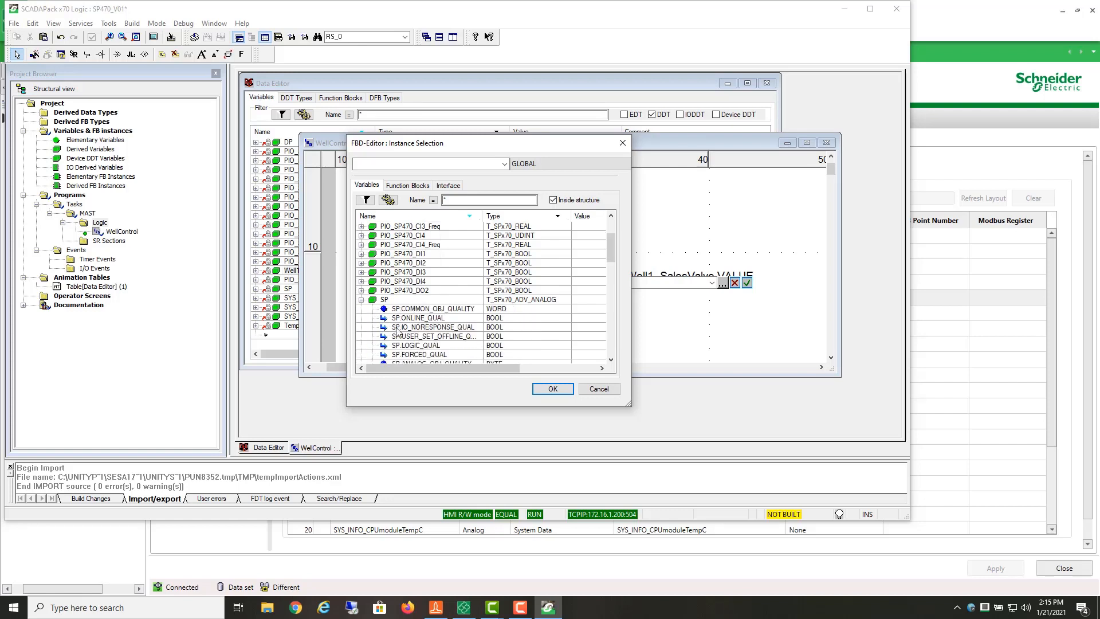
scroll(416, 341, down, 2)
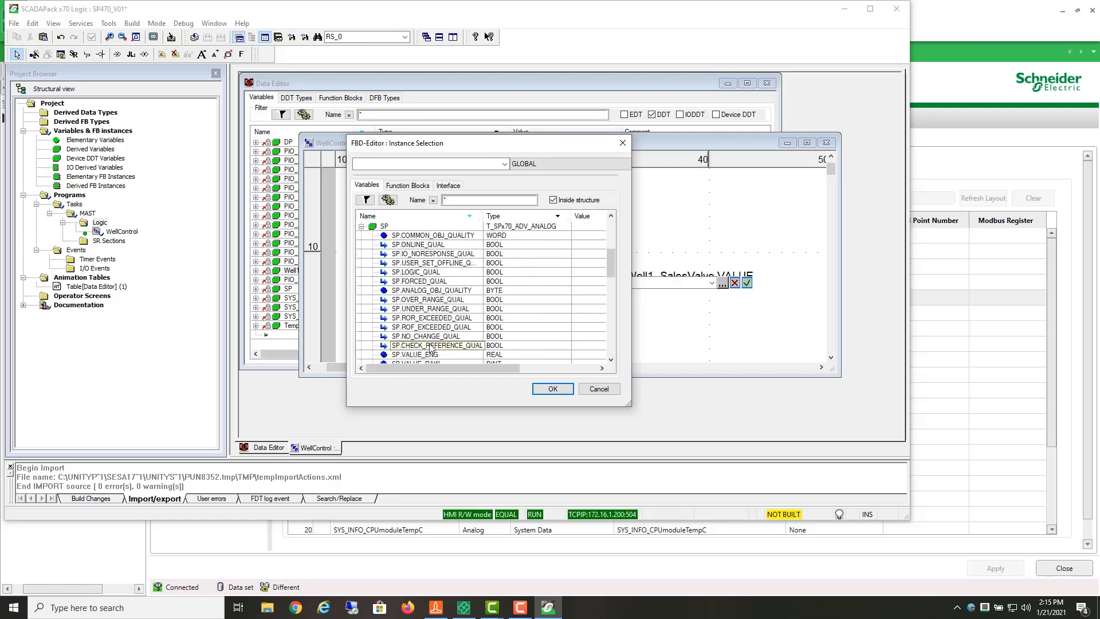
scroll(402, 332, down, 4)
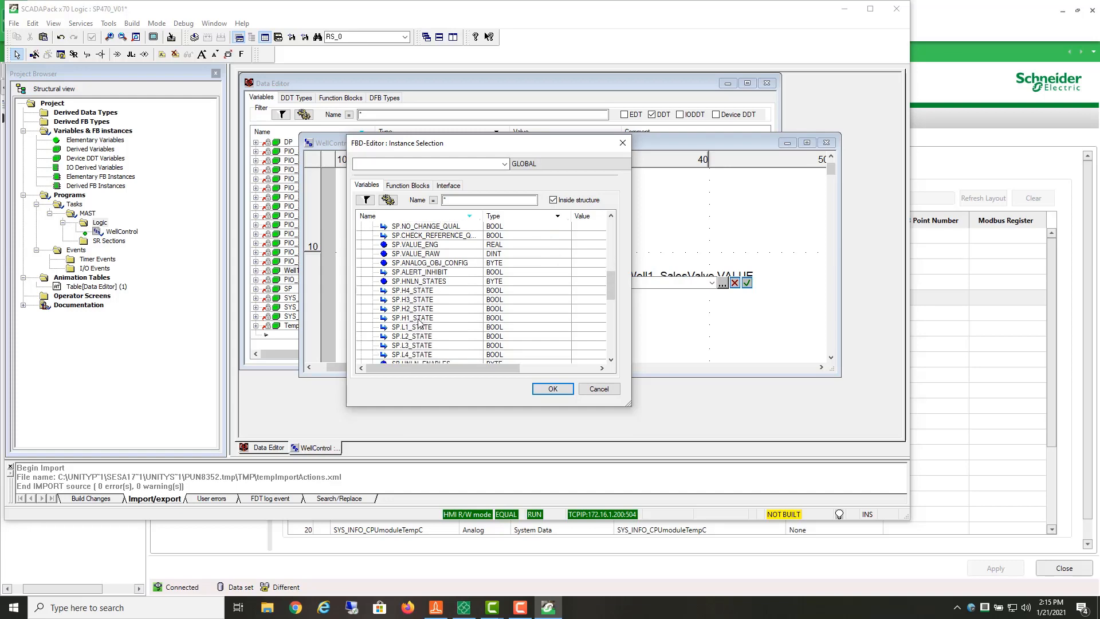
click(418, 319)
click(553, 389)
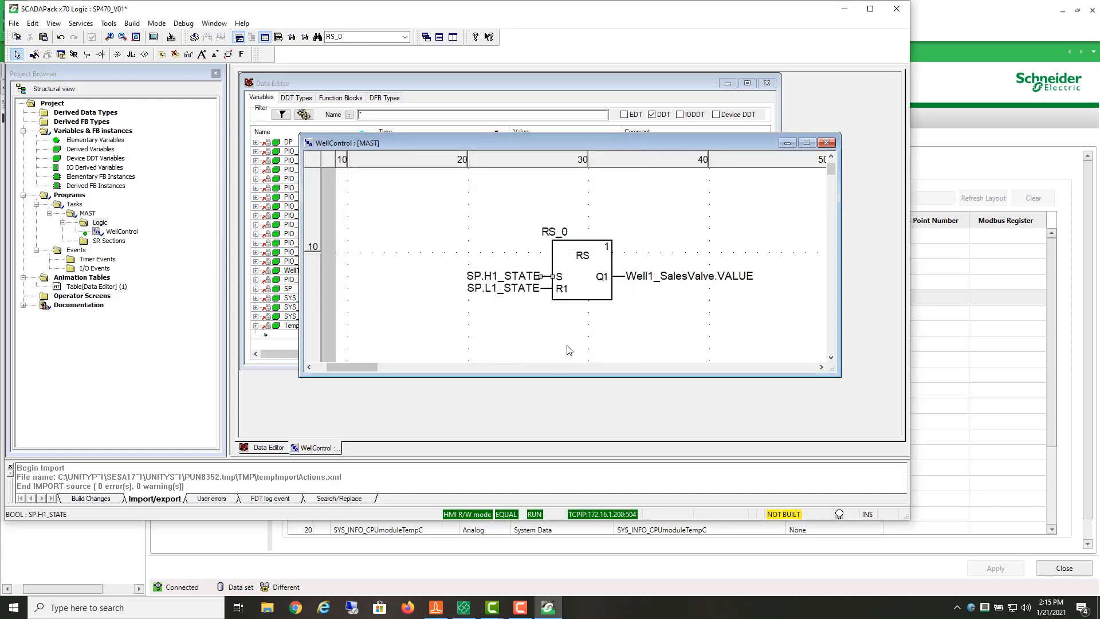
Step: Analyze the logic project and disconnect from the controller
click(132, 23)
click(141, 48)
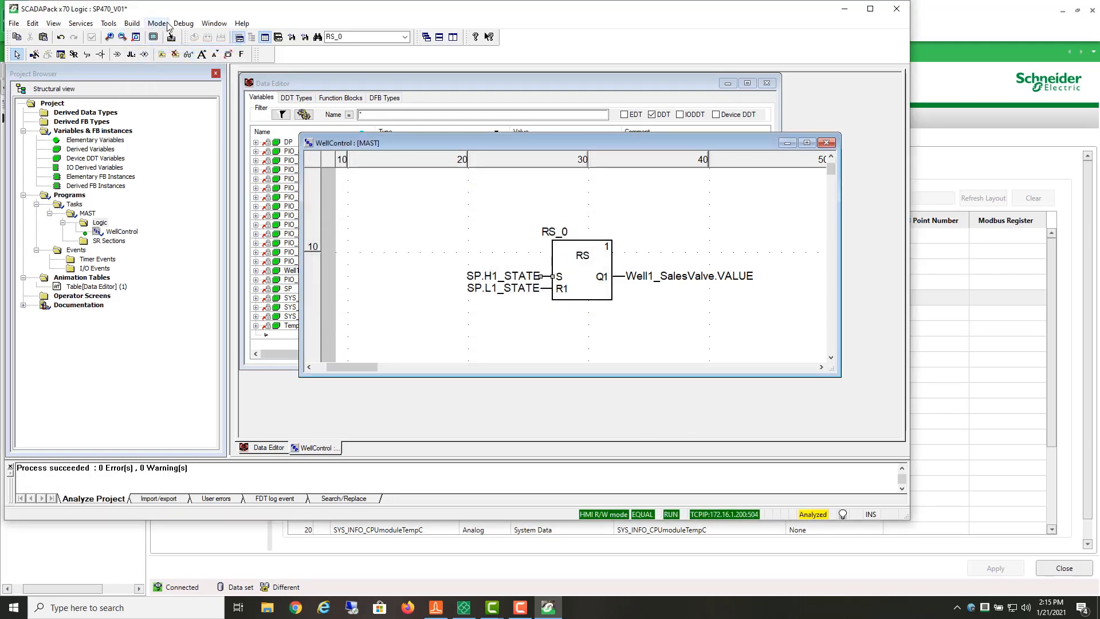
click(158, 24)
click(150, 36)
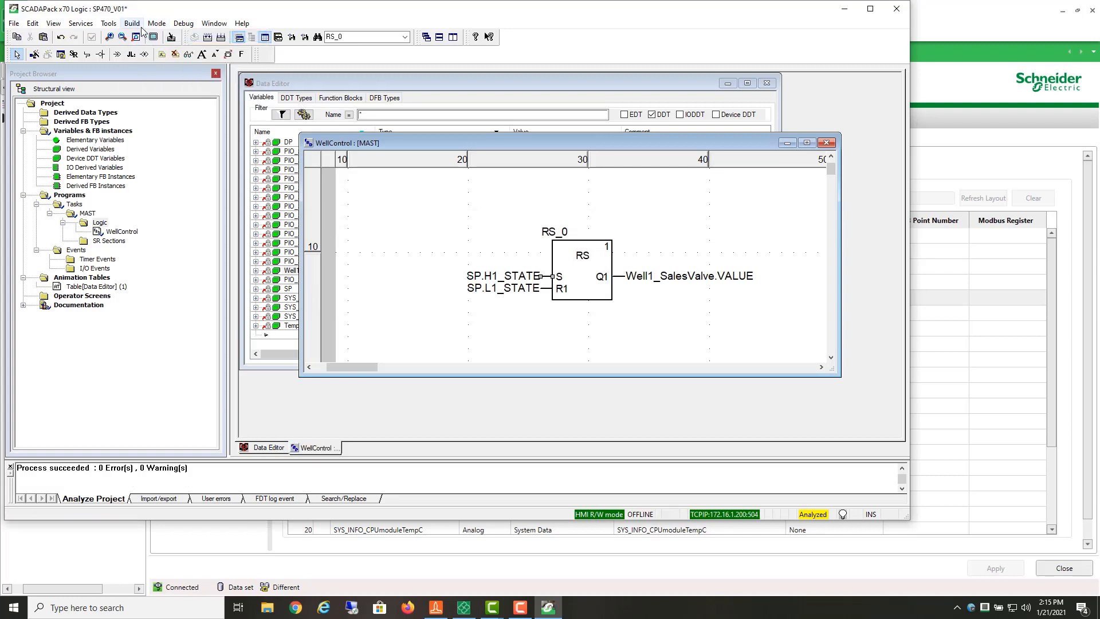
Step: Rebuild the entire project, including the modified WellControl section
click(132, 23)
click(154, 77)
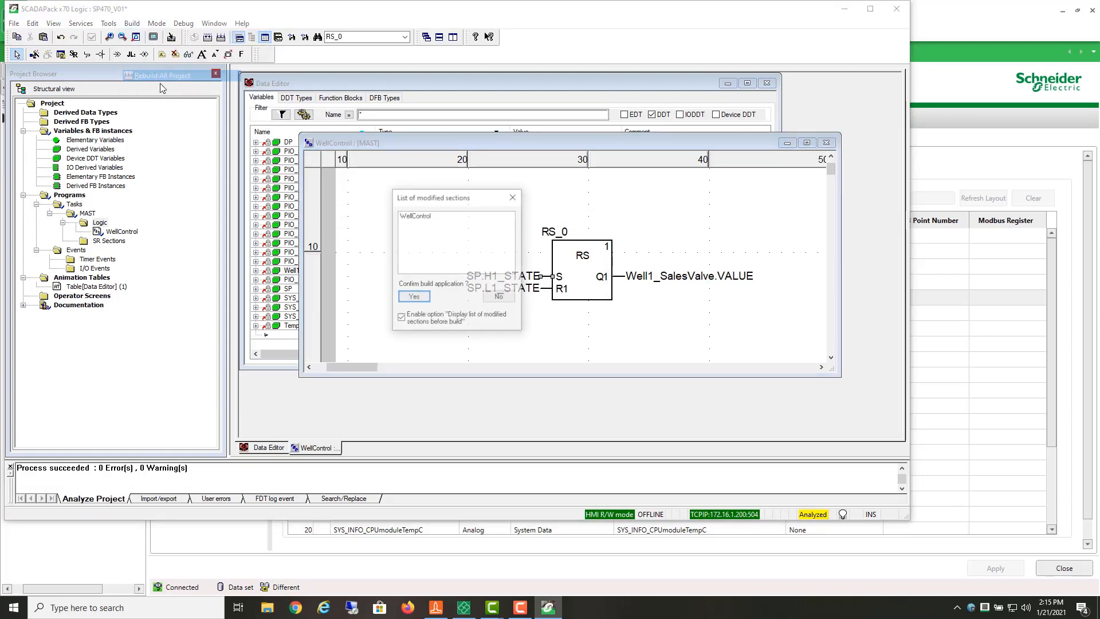
click(414, 296)
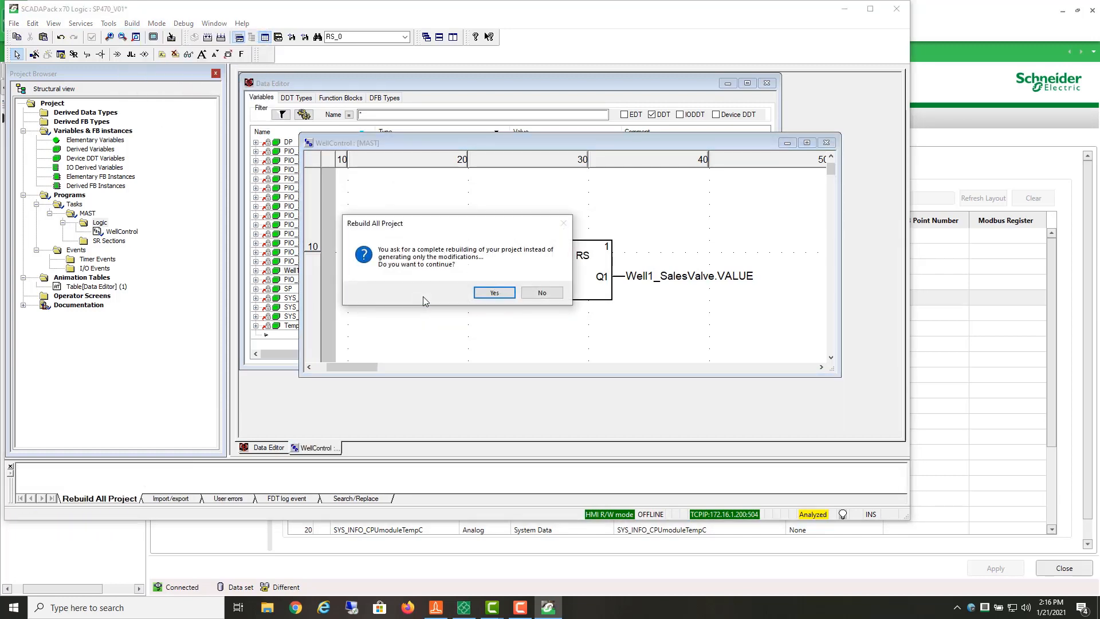
click(494, 293)
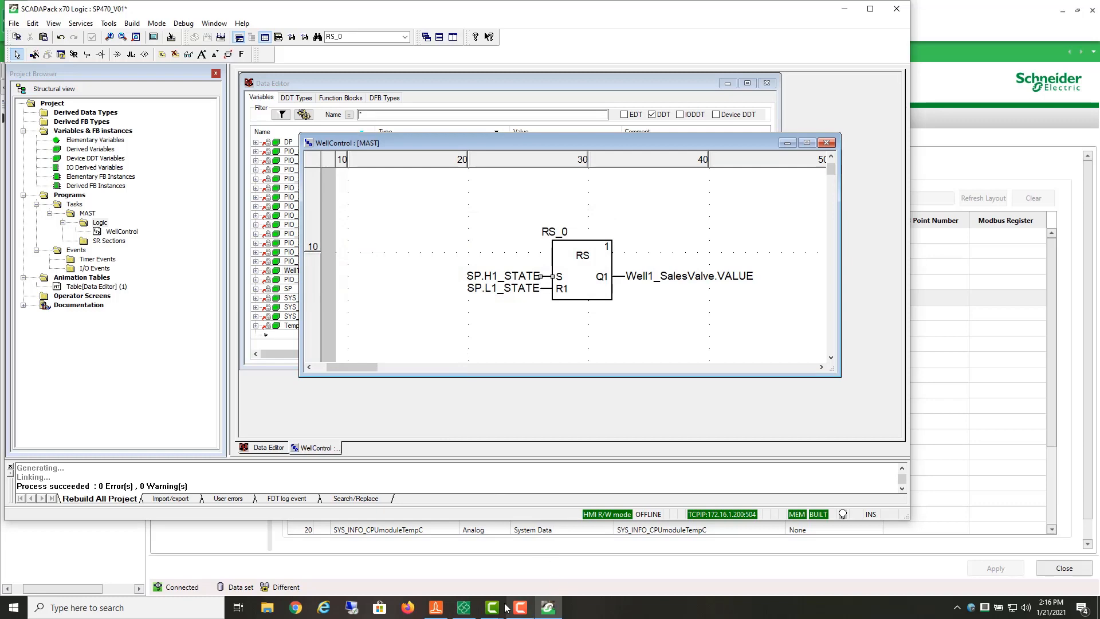
Step: Switch to RemoteConnect and write the configuration and logic to the SCADAPack x70 controller
click(466, 609)
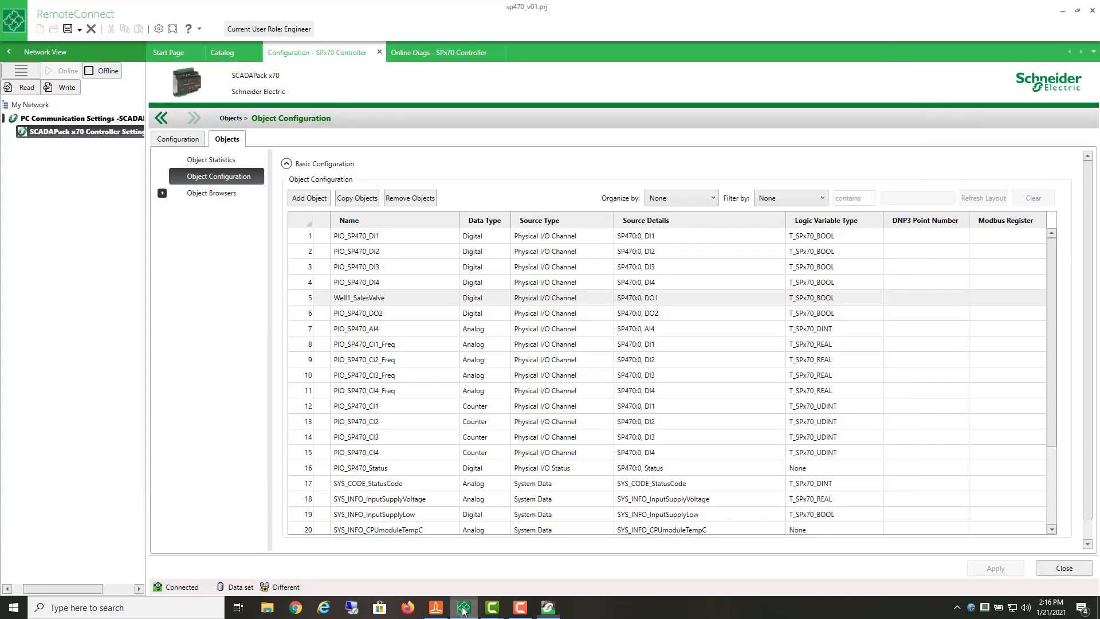
click(67, 90)
click(662, 330)
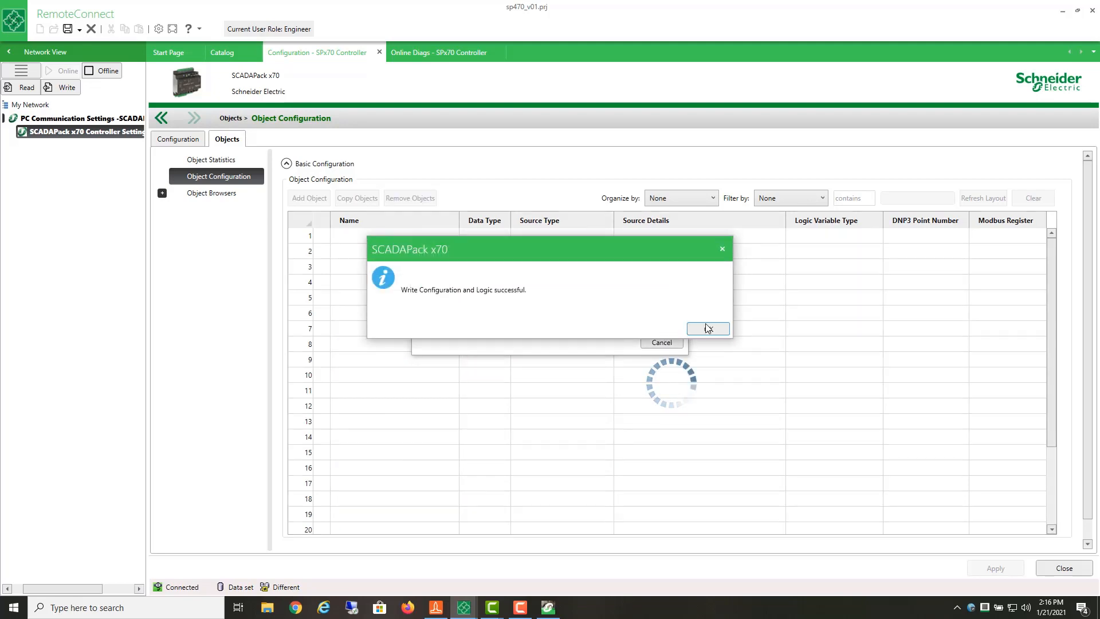
click(709, 328)
Step: Return to SCADAPack x70 Logic, connect to the controller, and close the Data Editor window
click(546, 608)
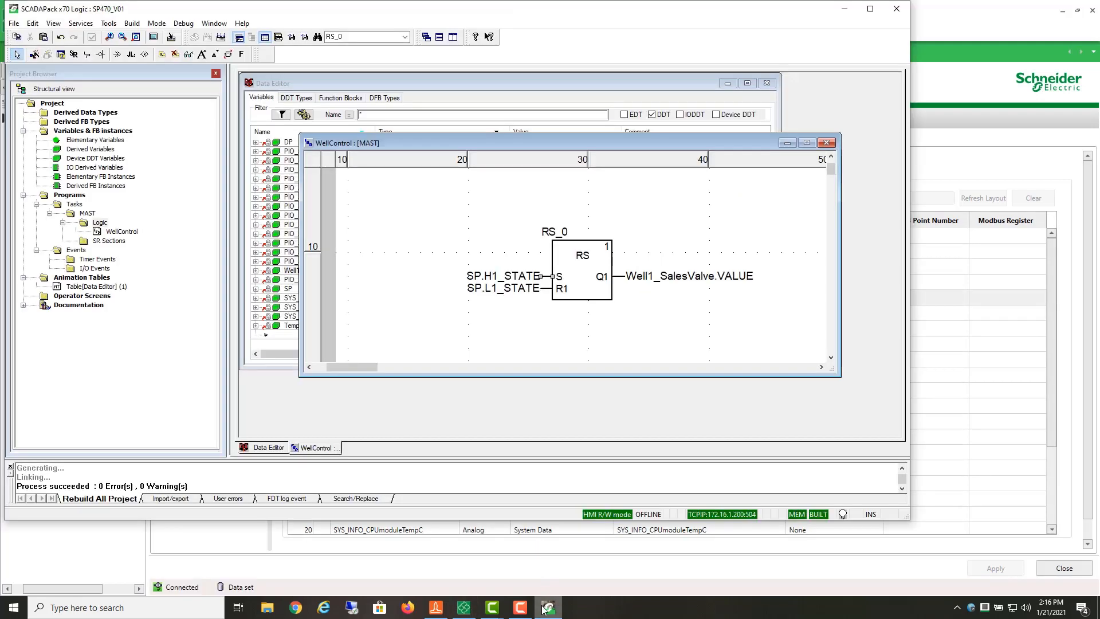
click(156, 23)
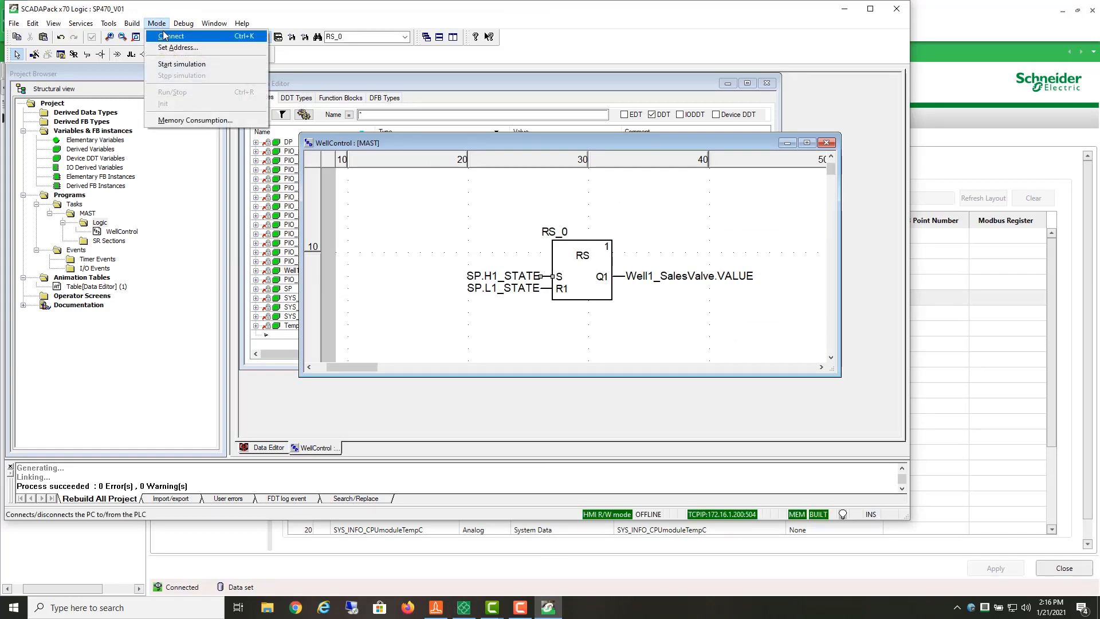
click(170, 36)
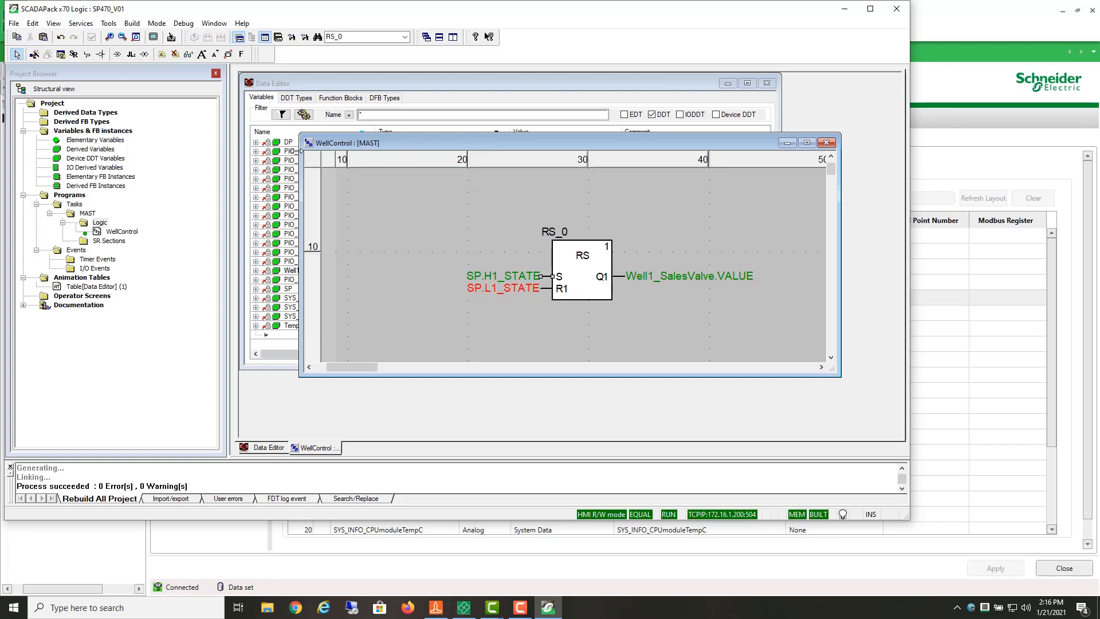
click(768, 83)
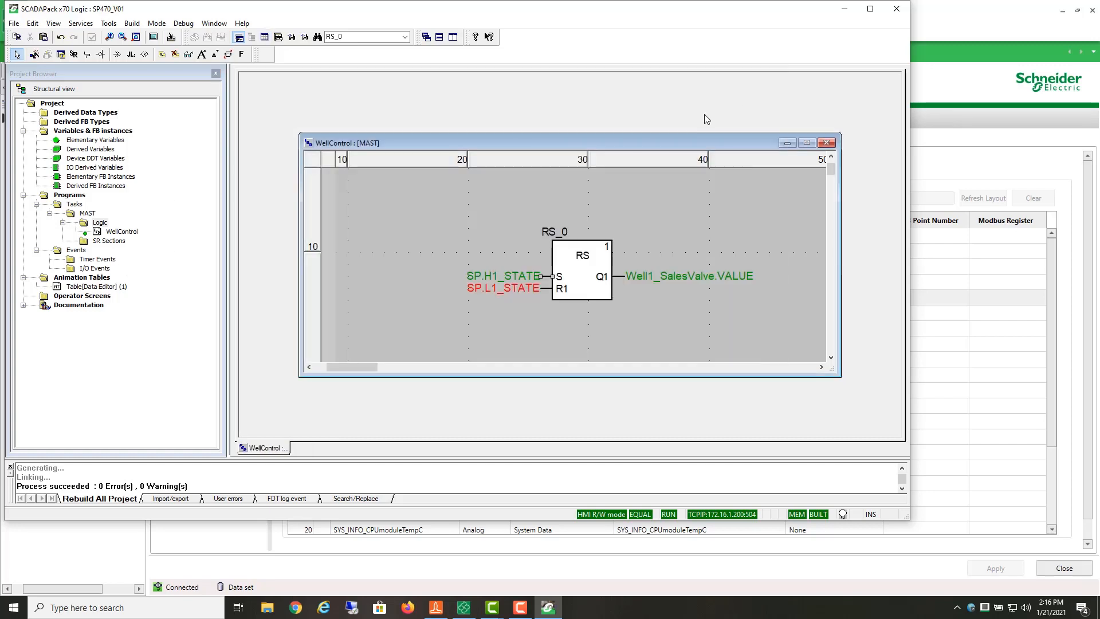
Step: Open the existing animation table and tile it vertically beside the WellControl section, with the RS_0 block and its valve output in view
double_click(91, 286)
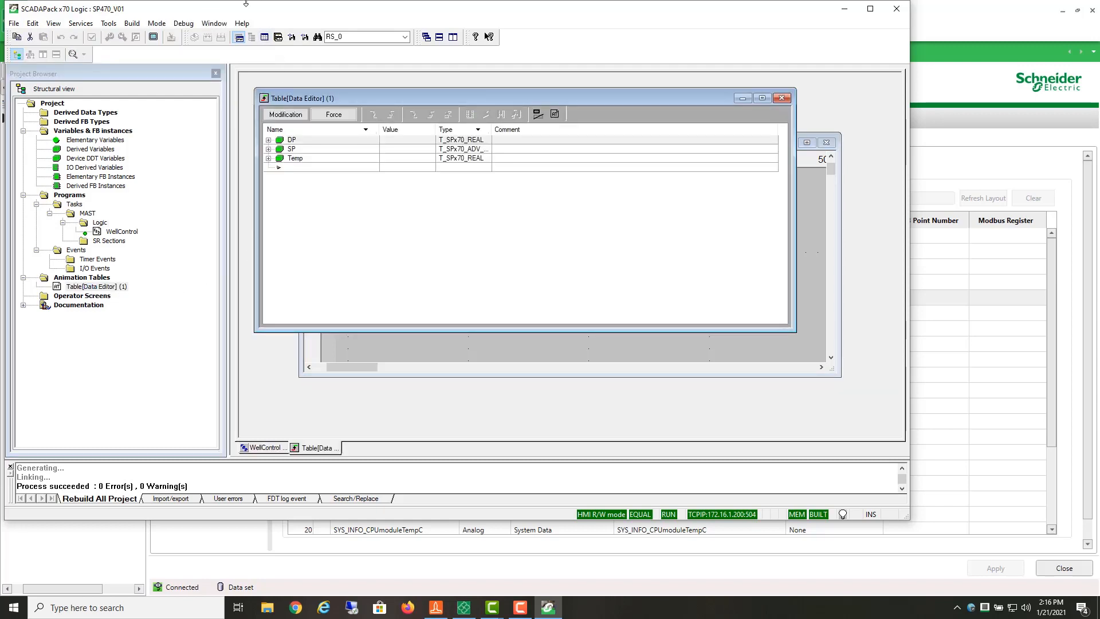
click(214, 24)
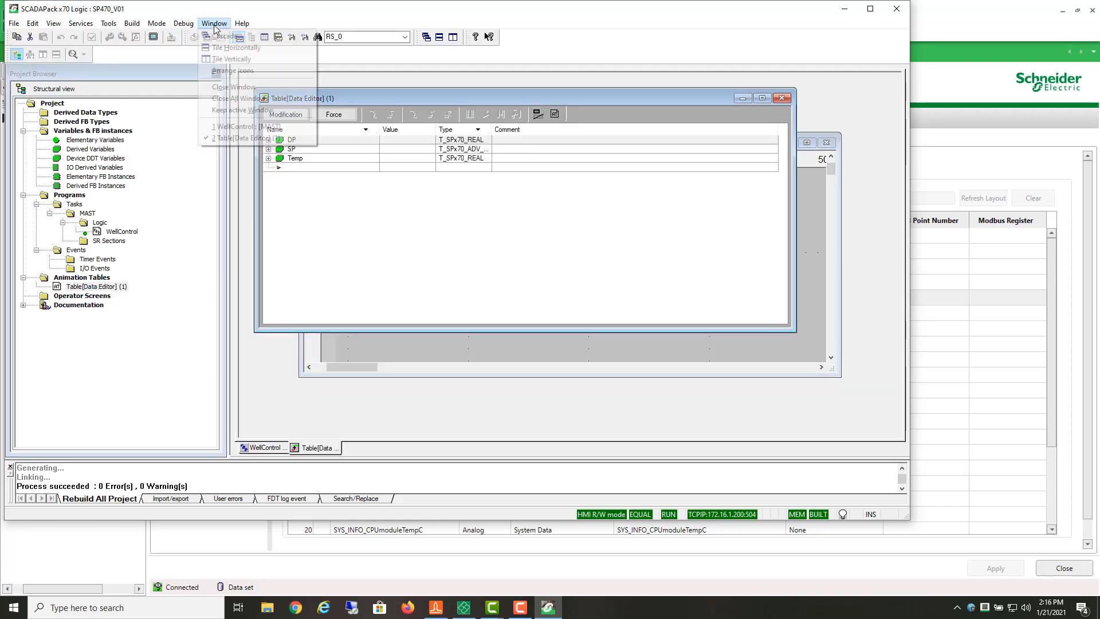
click(231, 59)
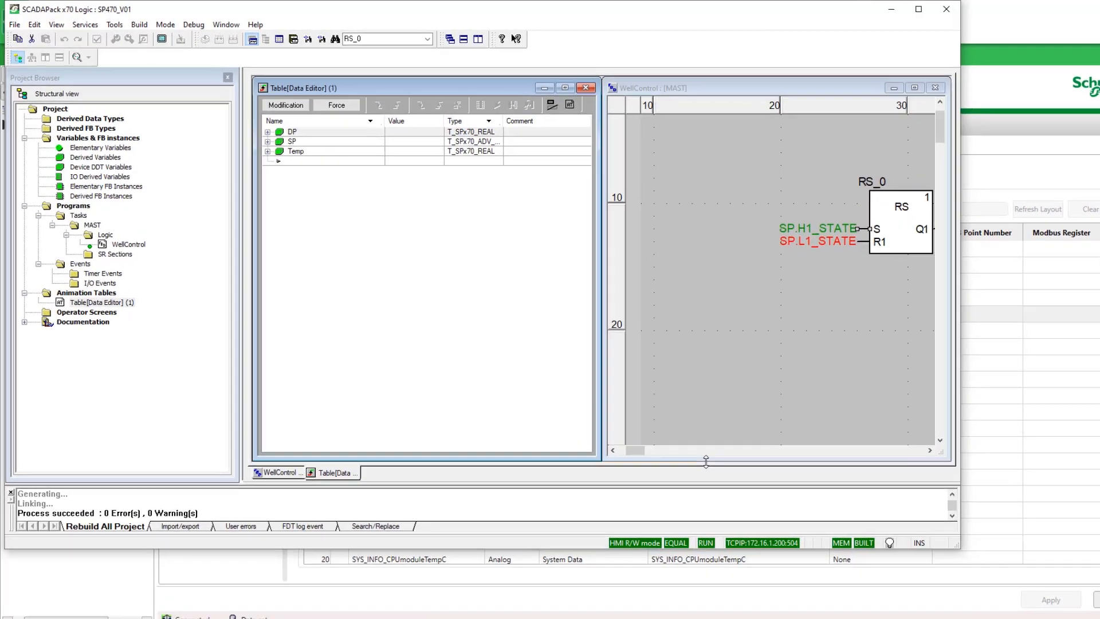
drag(637, 453, 647, 459)
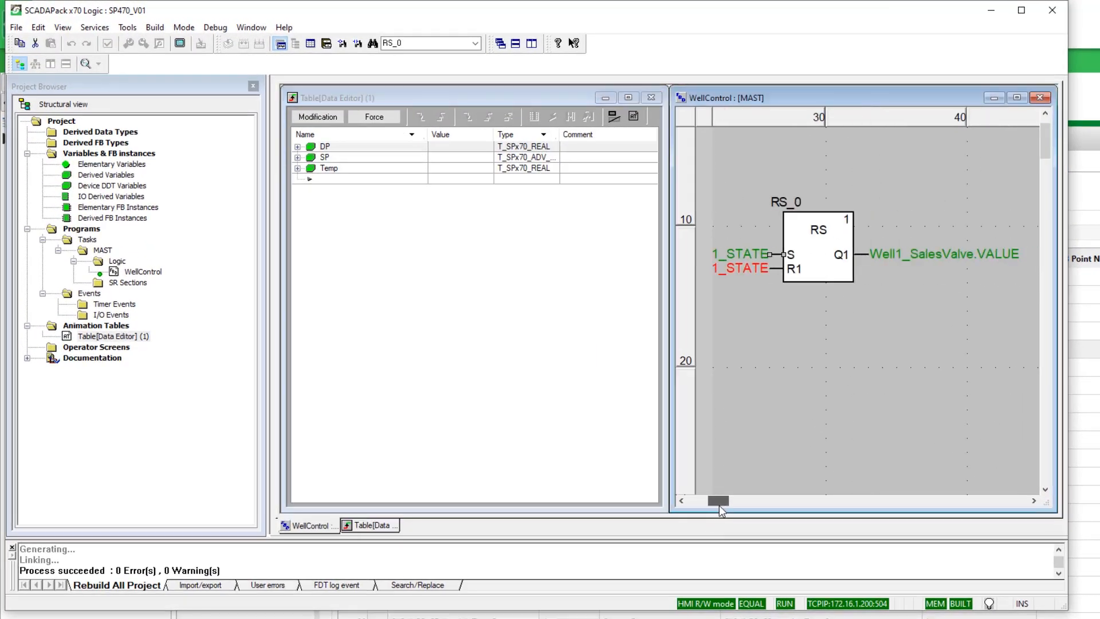
drag(720, 505, 719, 504)
Step: Expand the SP variable in the animation table and inspect the live SP.VALUE_ENG value and its alarm states
click(298, 162)
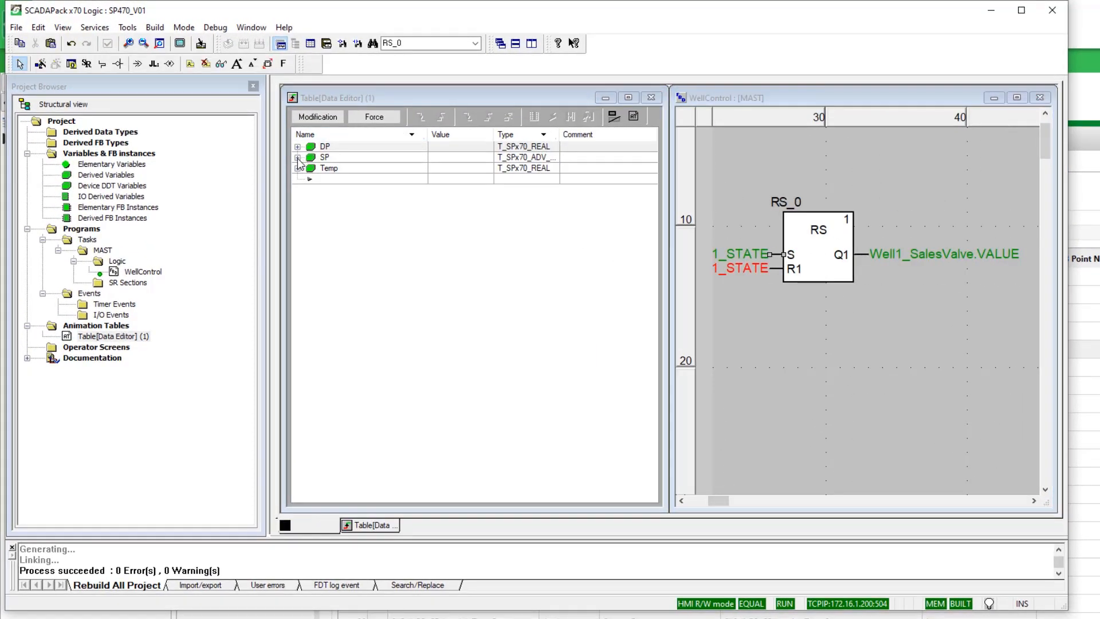
click(297, 158)
click(459, 298)
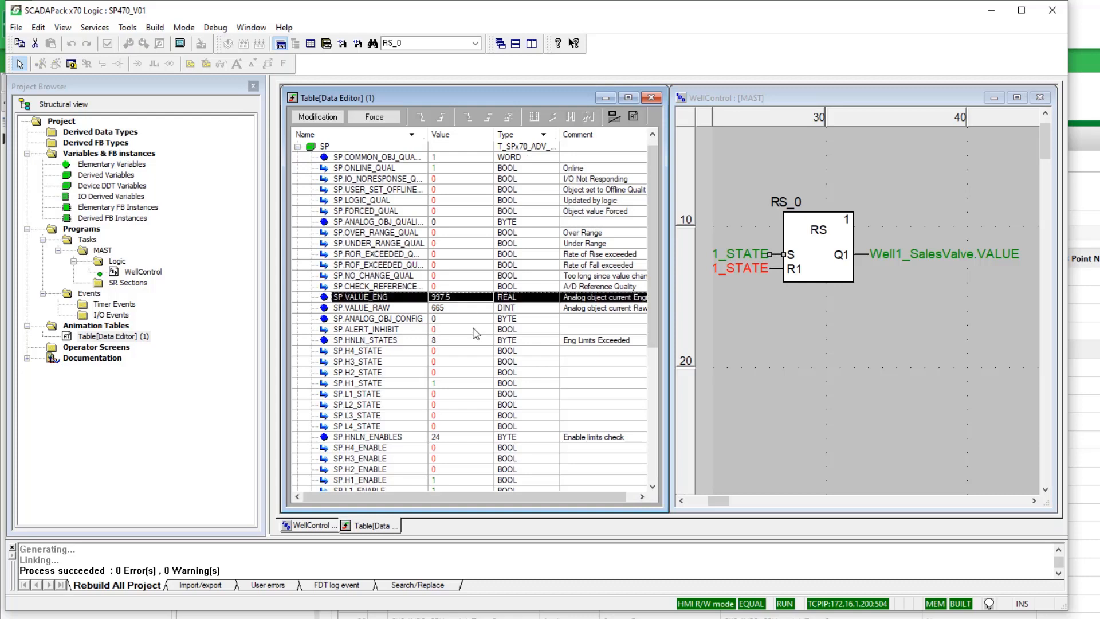
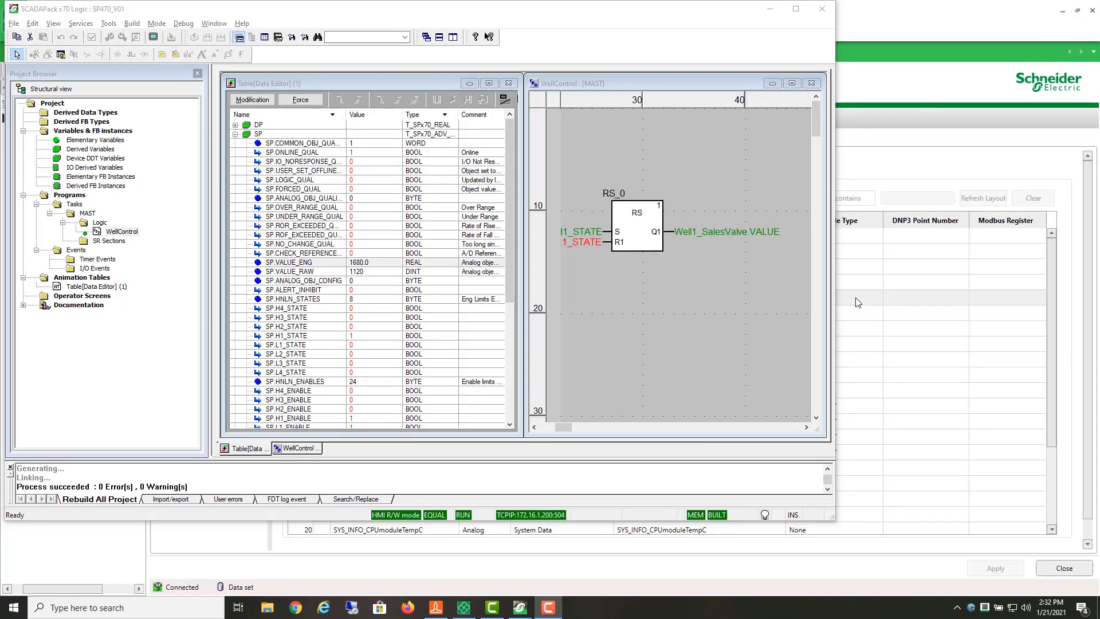
Step: Switch to RemoteConnect and open the alert notification limits of the SP object
click(858, 302)
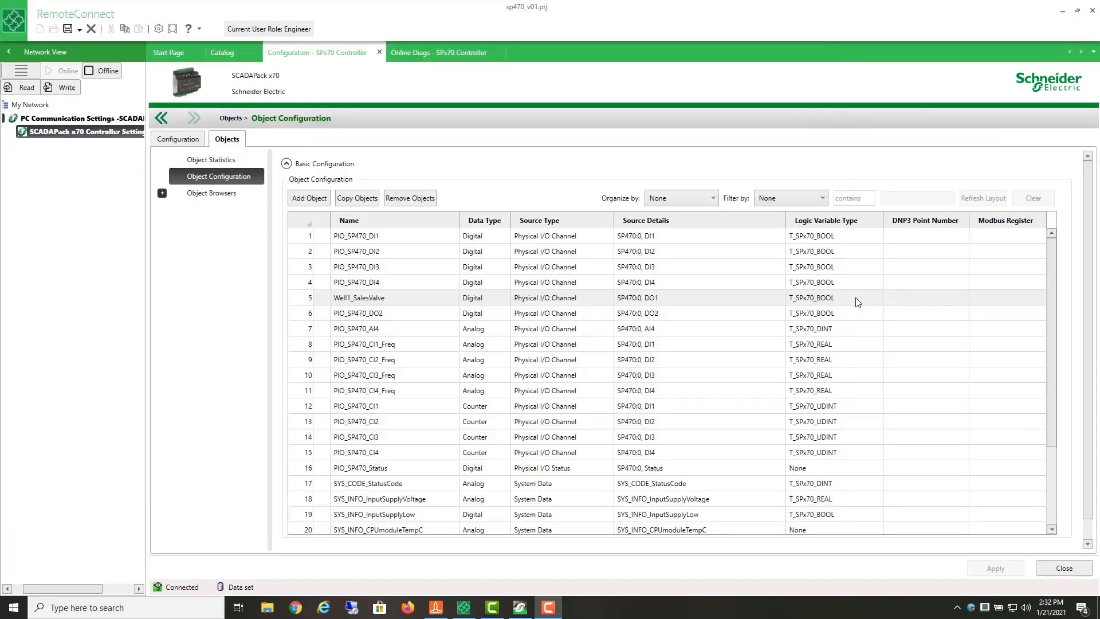
scroll(369, 494, down, 3)
double_click(364, 500)
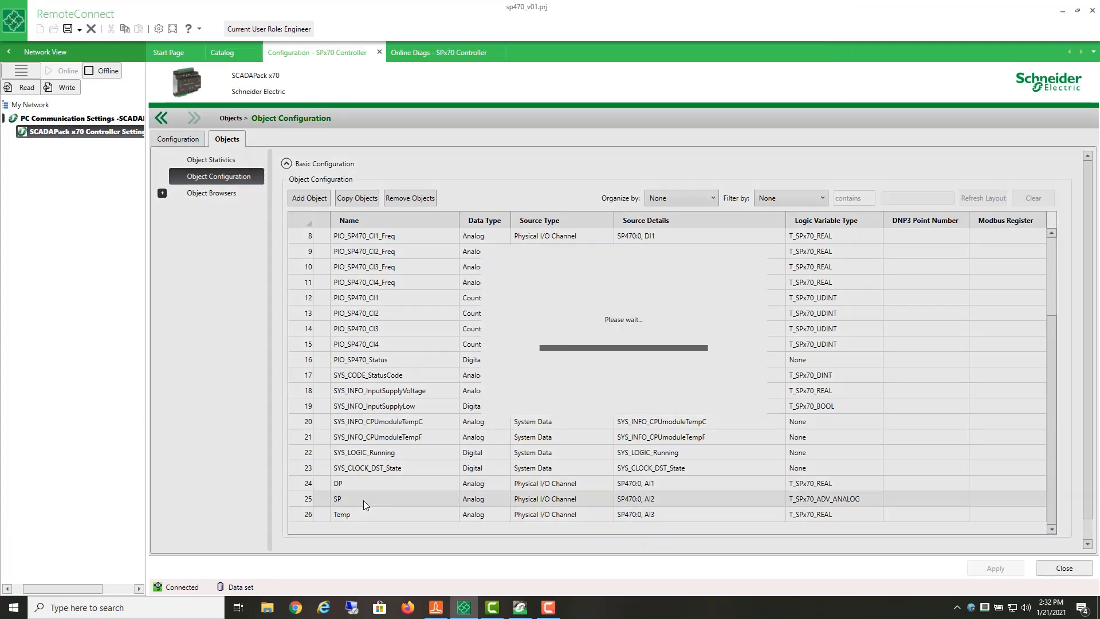
click(568, 290)
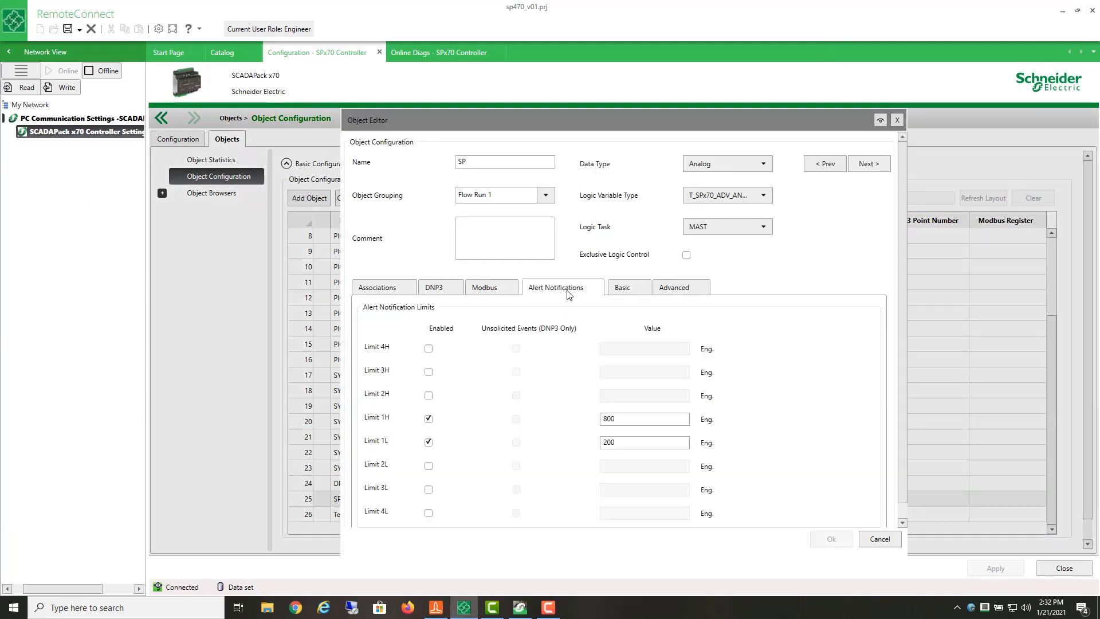
Step: Enable Limit 2H for the SP object with a value of 3000 and apply the object configuration change
click(429, 397)
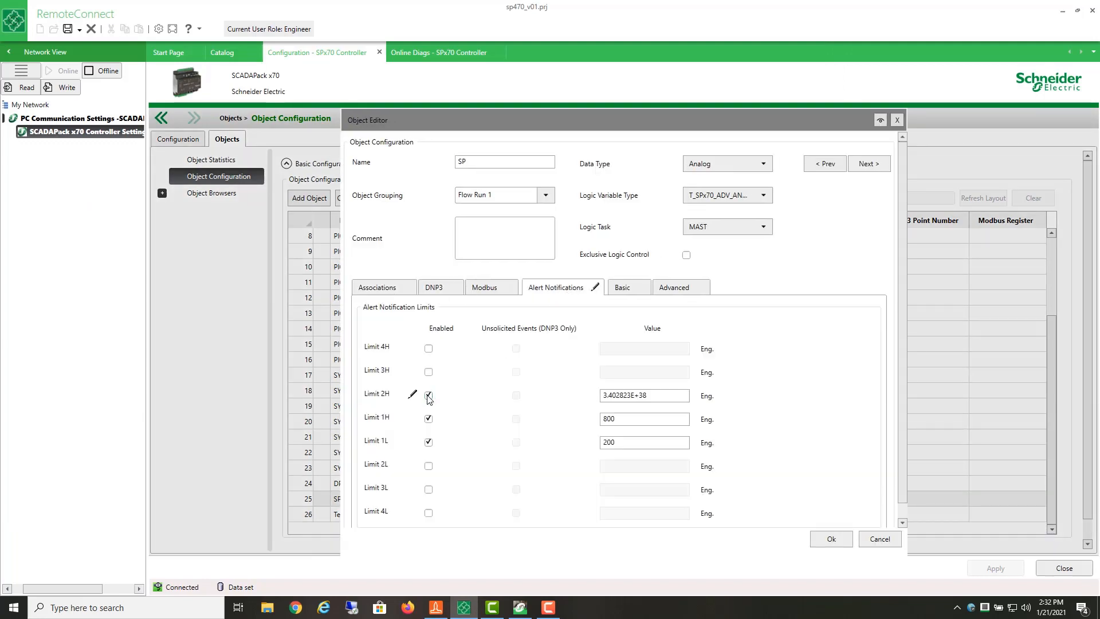
drag(653, 395, 562, 404)
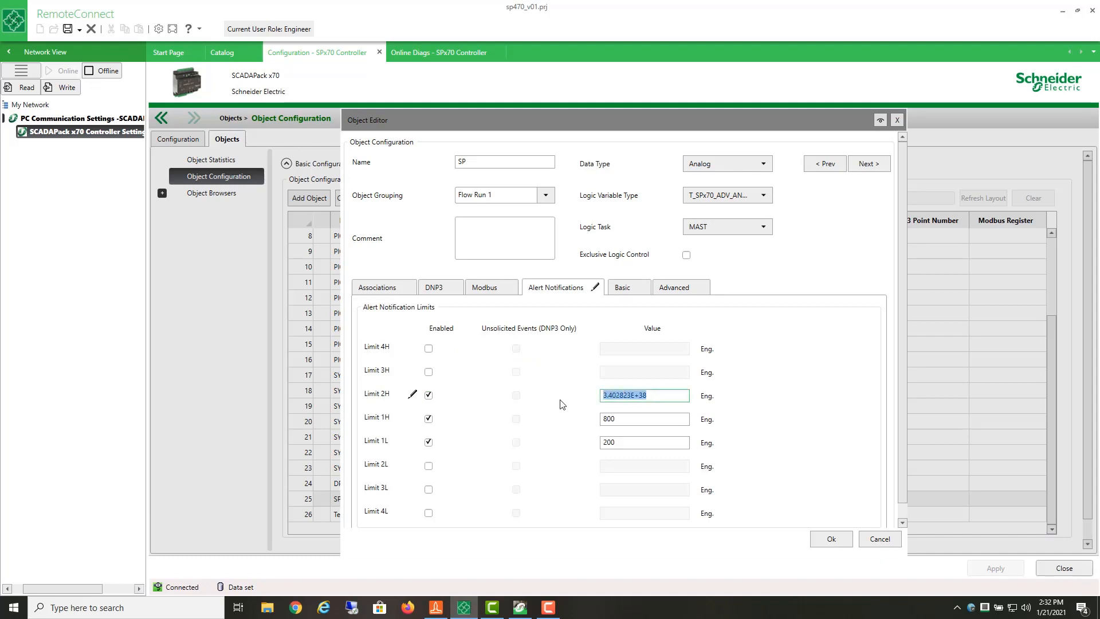
text(3000)
click(820, 542)
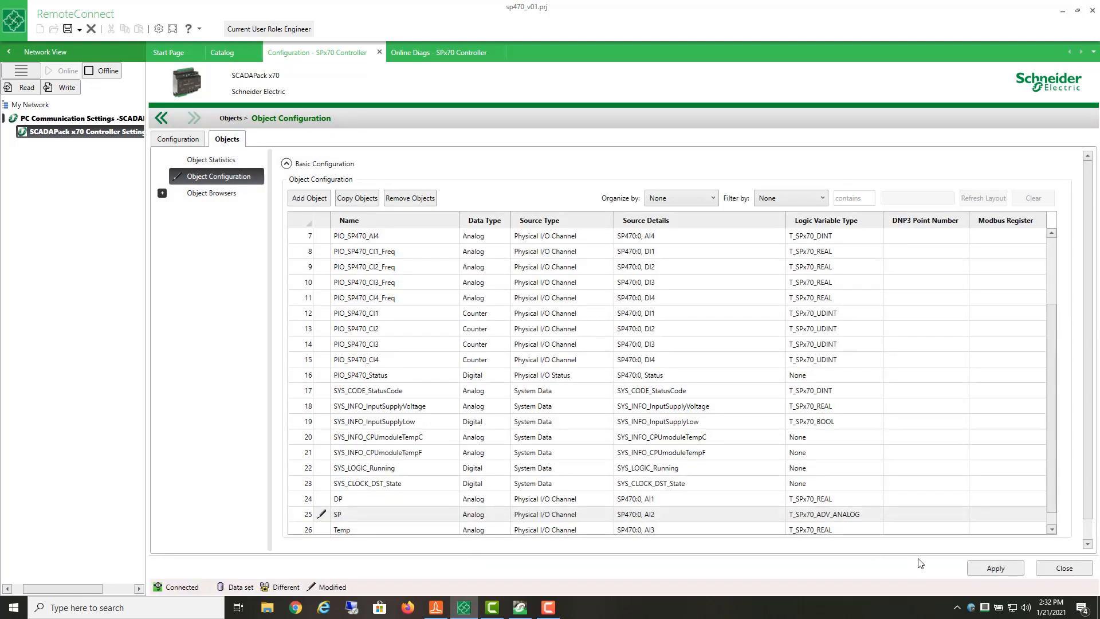
click(997, 574)
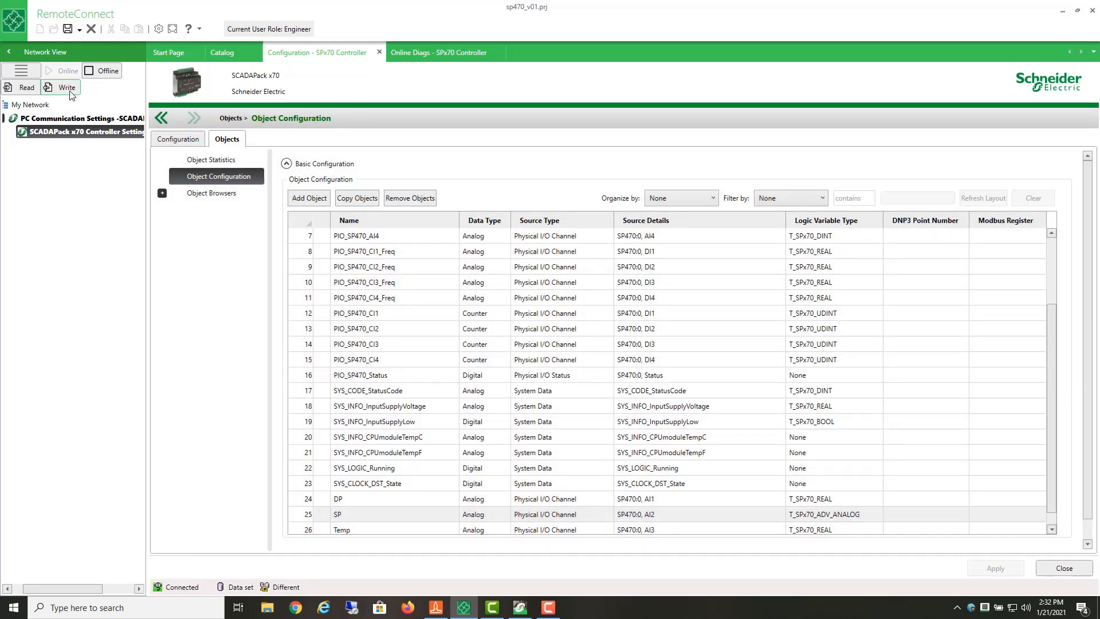
Step: Write the updated configuration and logic to the SCADAPack x70 controller
click(69, 90)
click(661, 330)
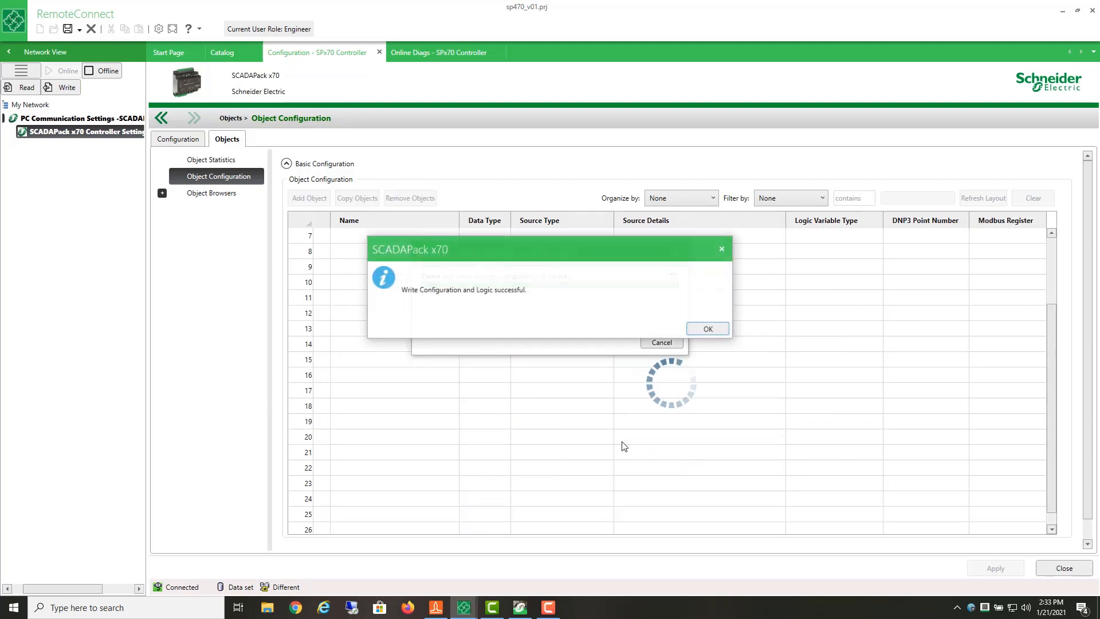
click(709, 330)
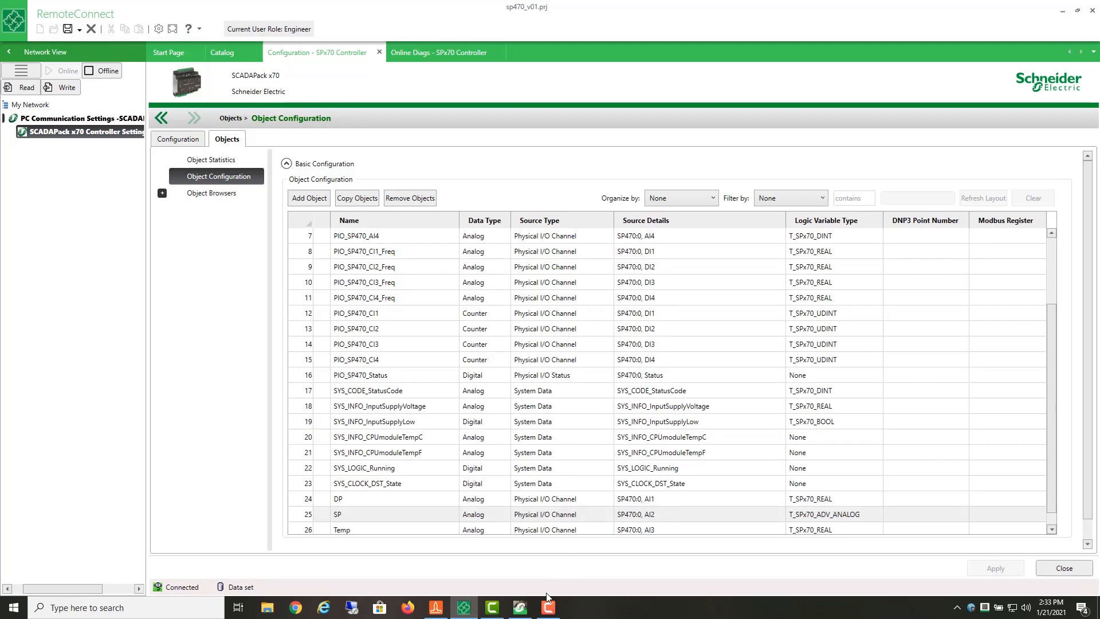
Step: Switch to SCADAPack x70 Logic and define an OR function for the WellControl section with a third input pin
click(521, 607)
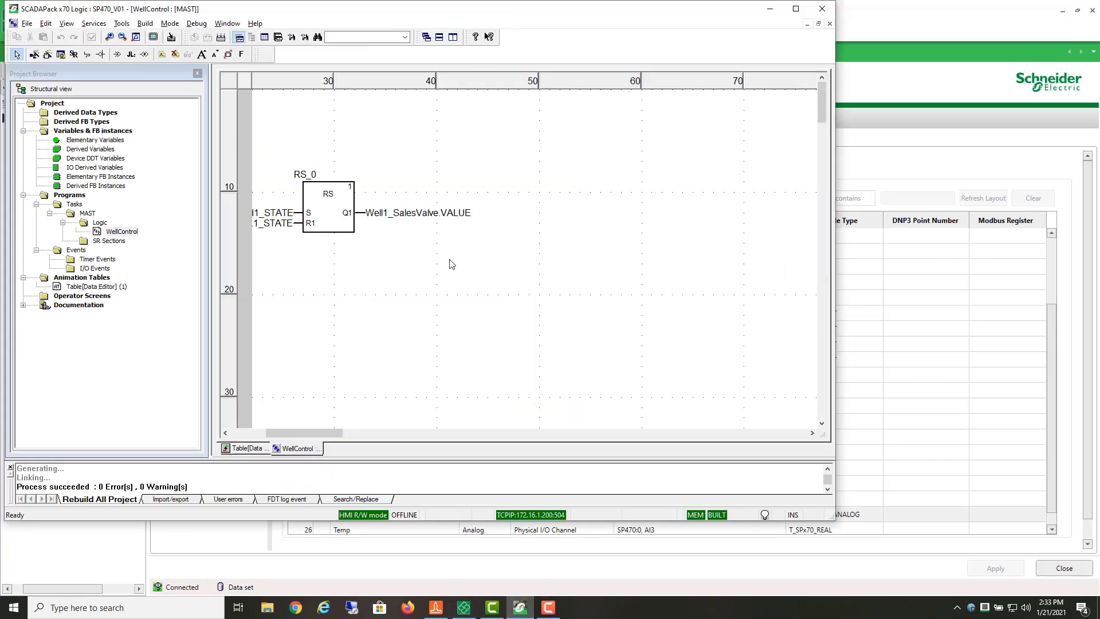
drag(318, 431, 283, 433)
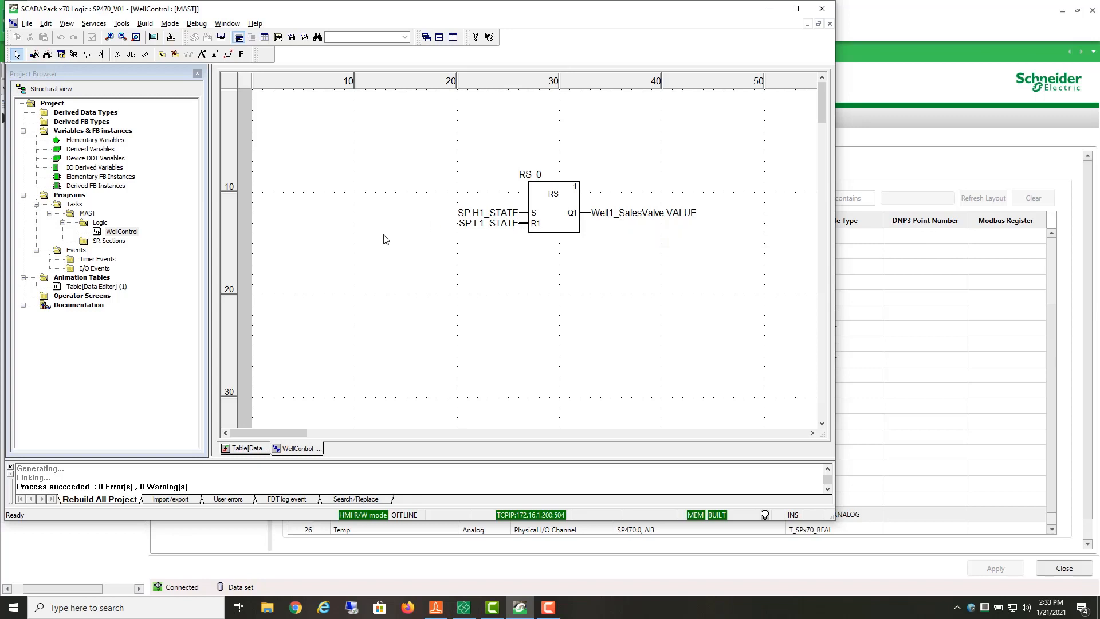
right_click(385, 268)
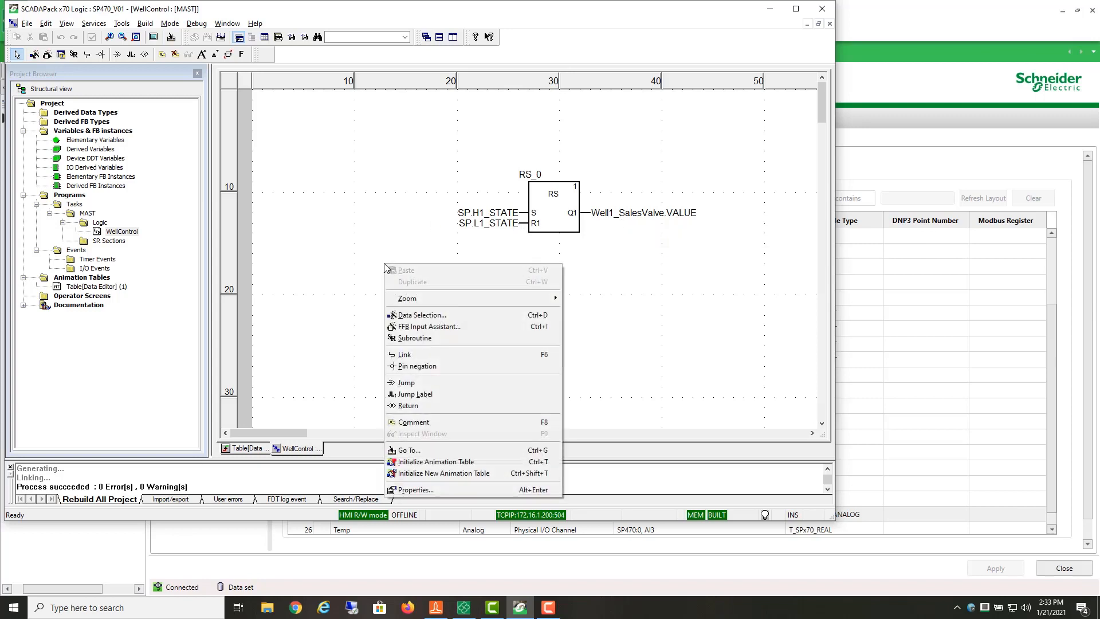
click(412, 330)
text(OR)
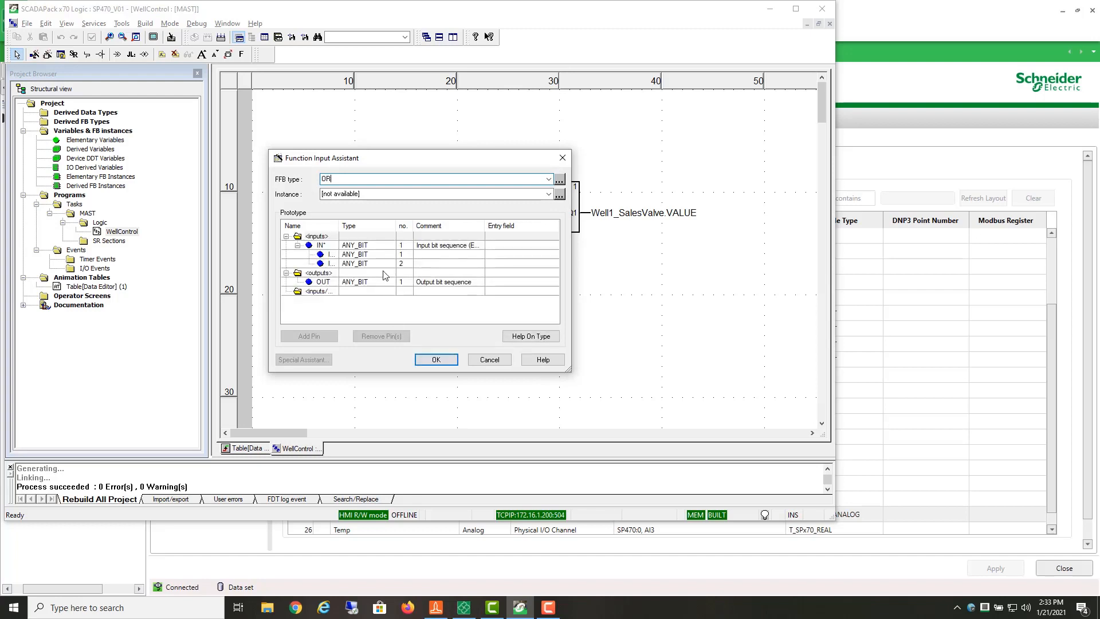
click(372, 266)
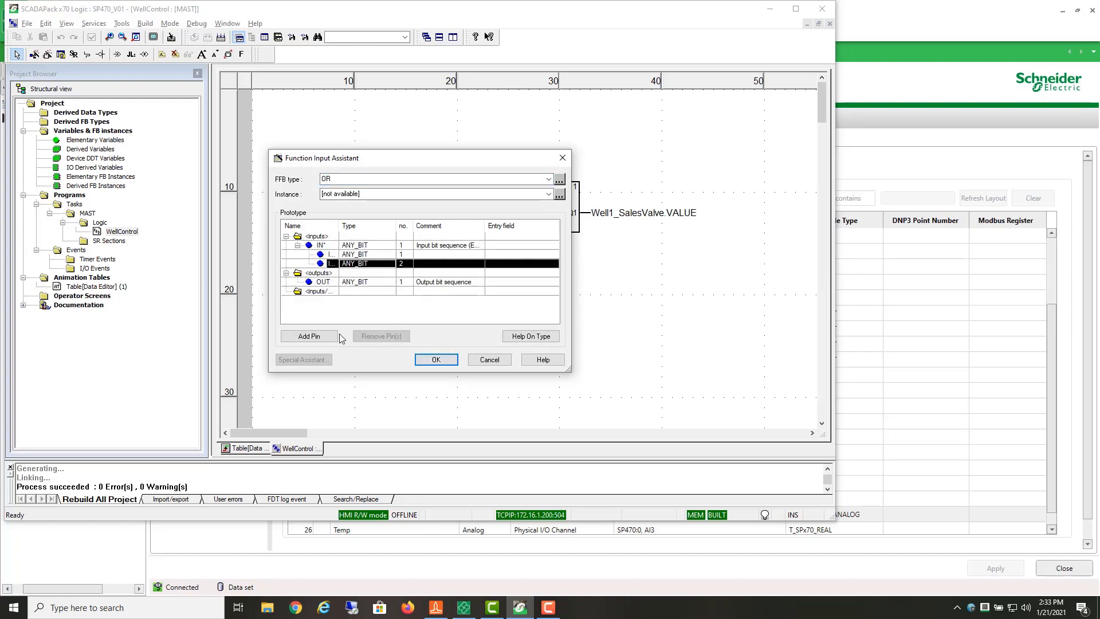
click(308, 337)
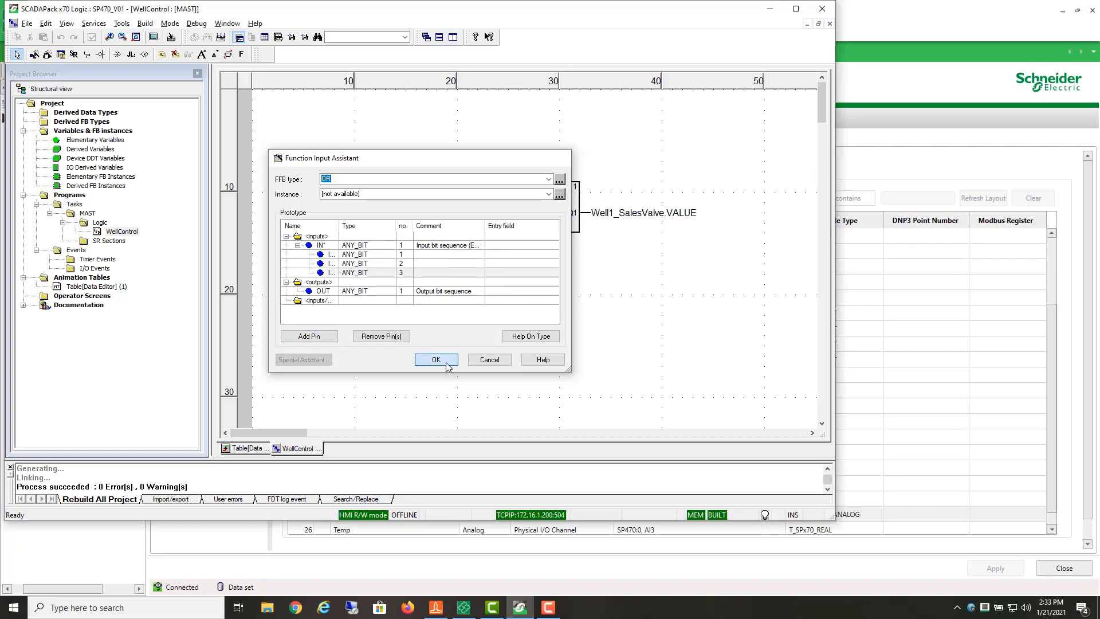
click(447, 363)
Step: Place the OR block in the free area left of and slightly below the RS_0 block
click(424, 291)
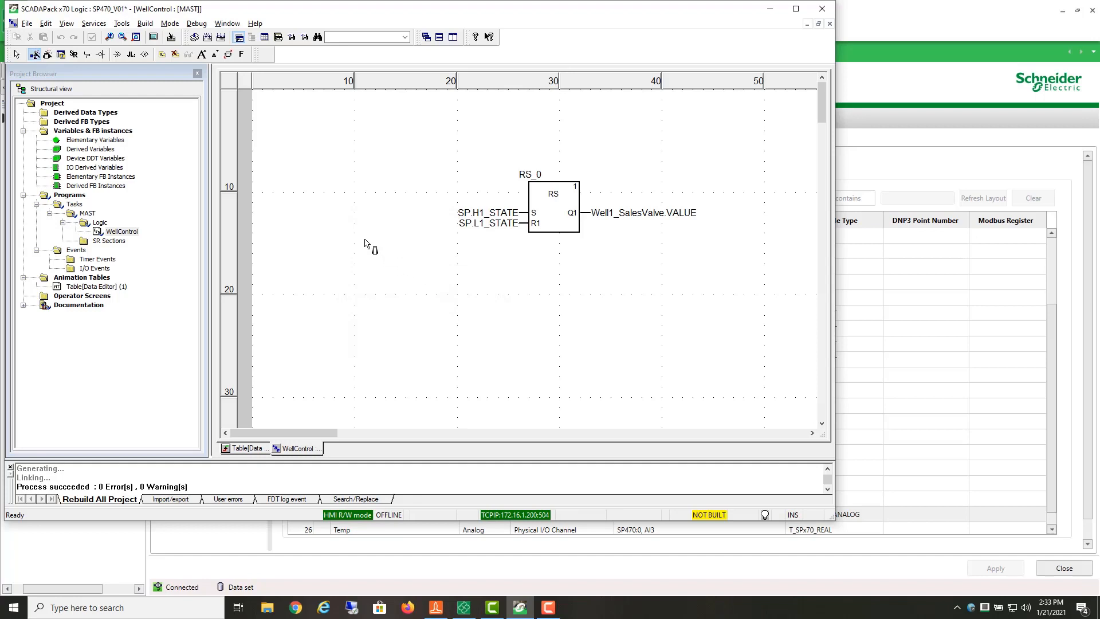
click(364, 243)
drag(392, 261, 392, 241)
click(414, 330)
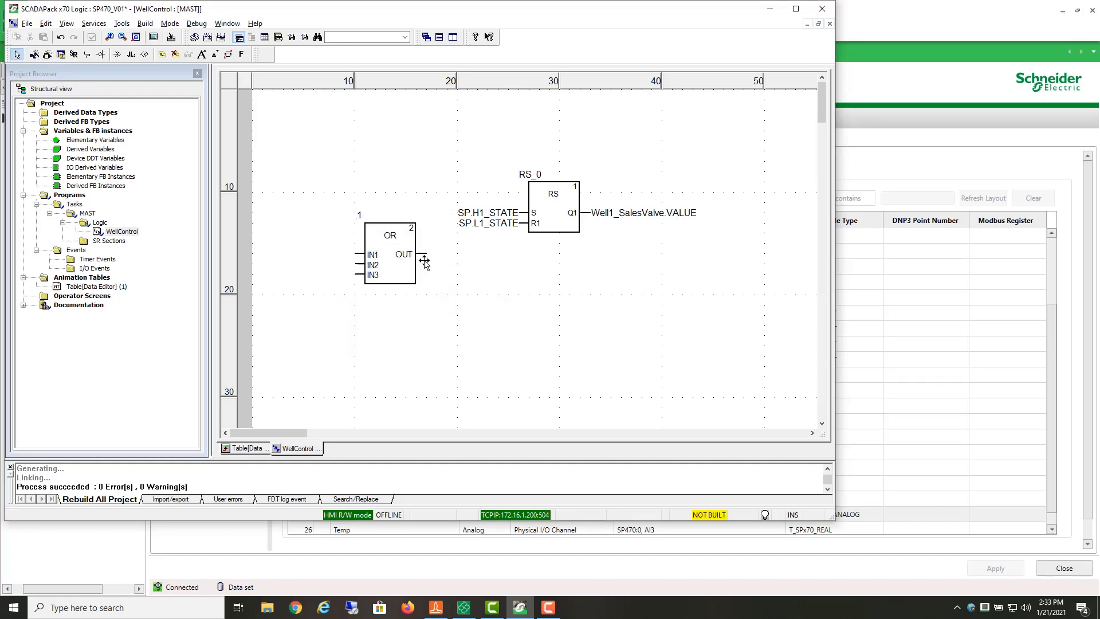
Step: Move the SP.L1_STATE variable from the R1 input of RS_0 to the IN2 input of the OR block
click(483, 221)
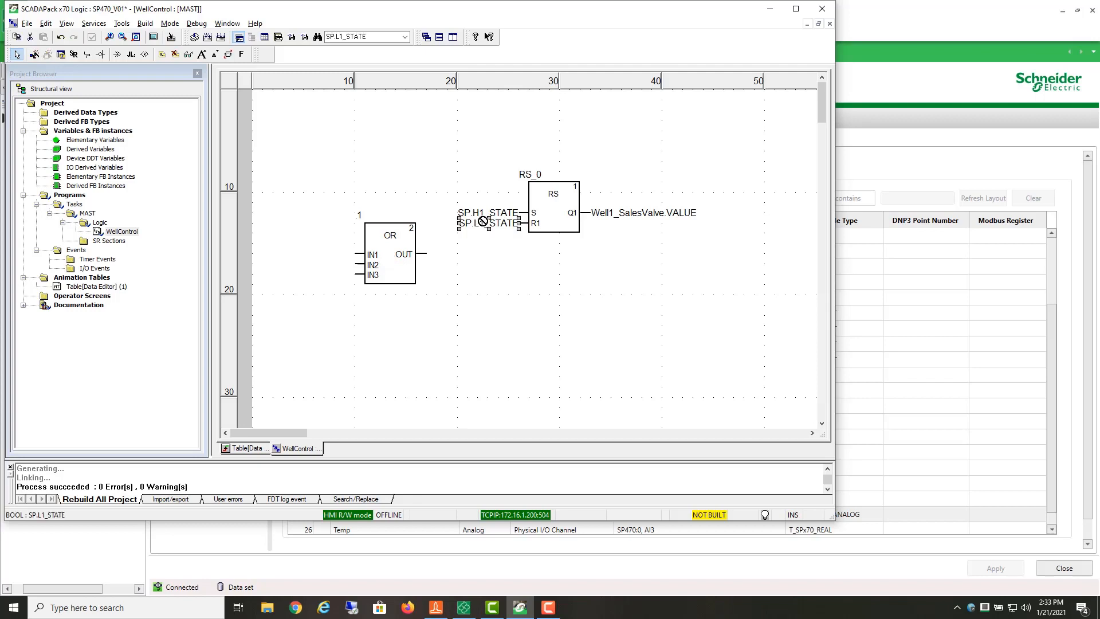
drag(483, 221, 377, 260)
click(373, 267)
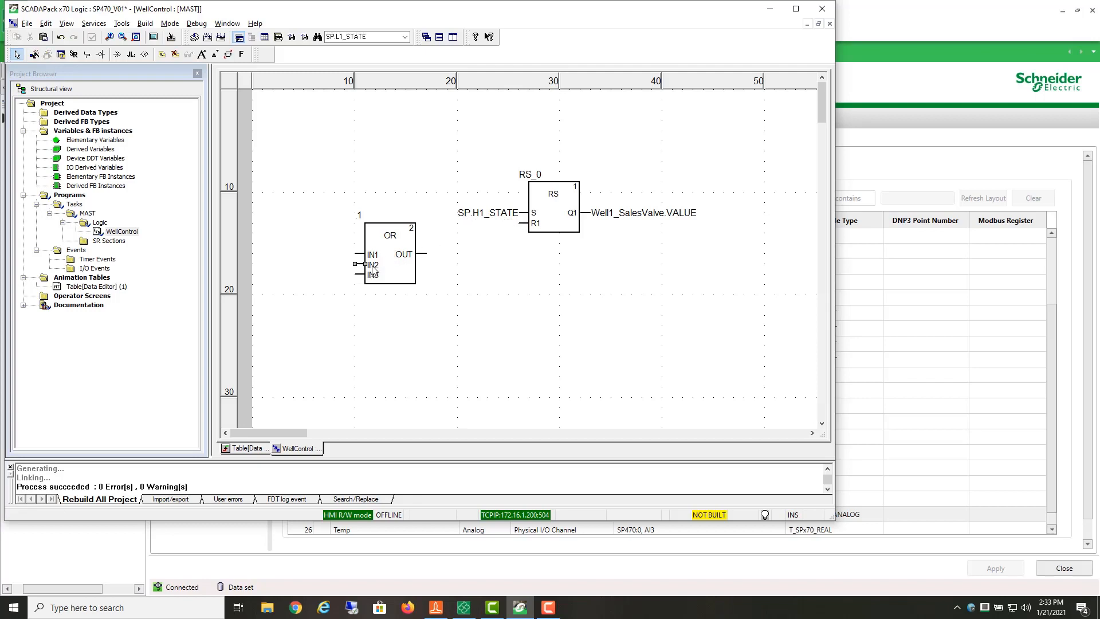
key(ctrl+v)
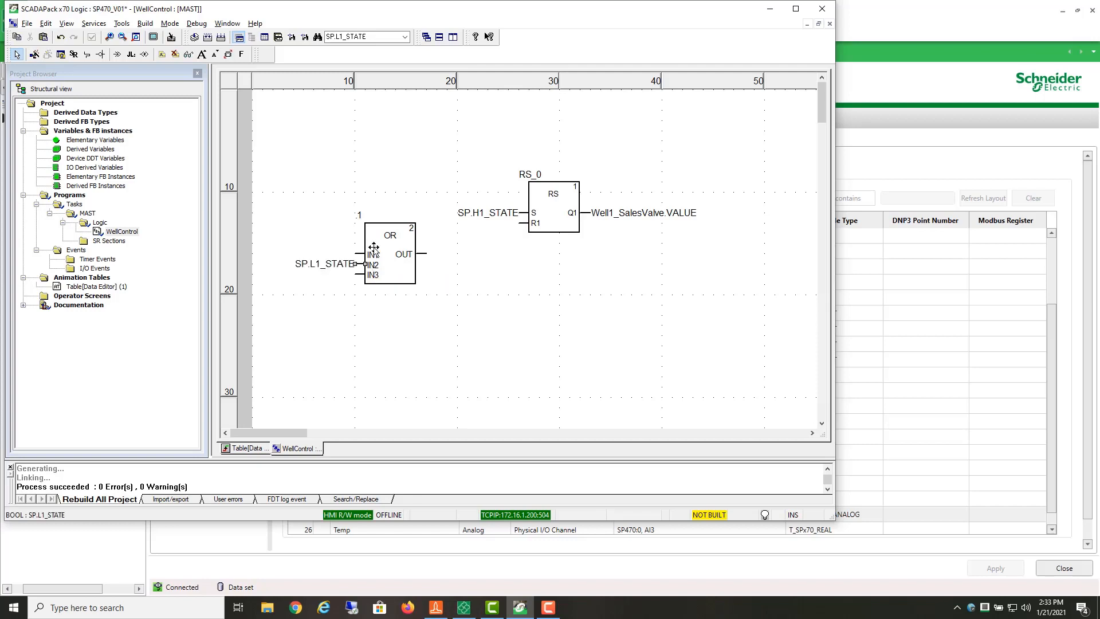
Step: Assign SP.H2_STATE to the IN1 input of the OR block by pasting SP.L1_STATE there and editing its name
click(370, 257)
text(SP.L1_STATE)
double_click(335, 253)
click(394, 260)
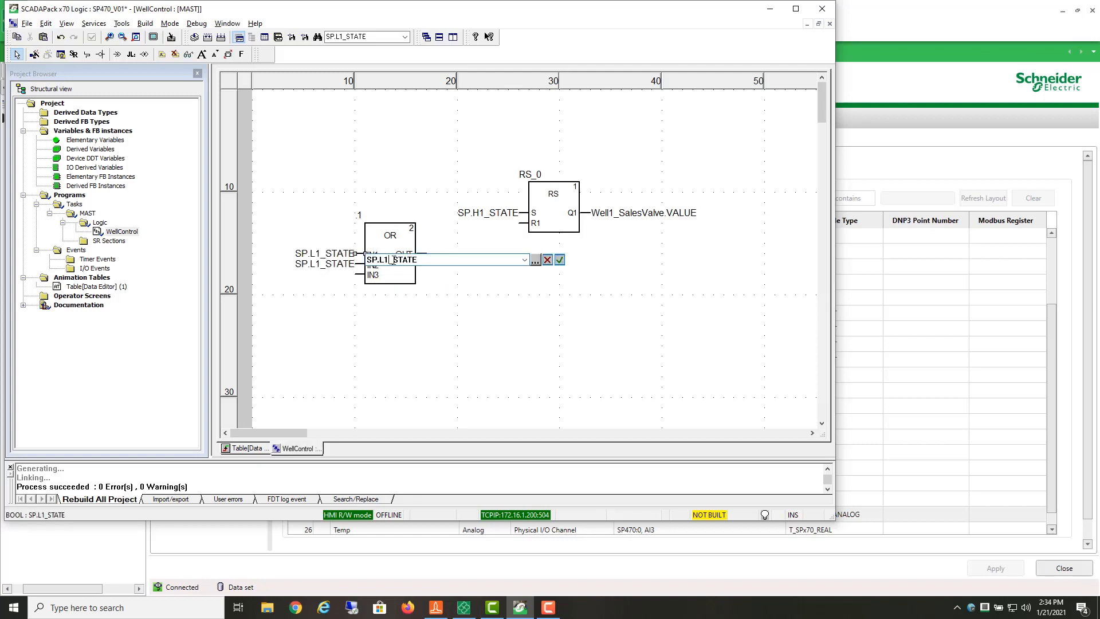
key(BackSpace)
key(BackSpace)
text(H2)
click(559, 260)
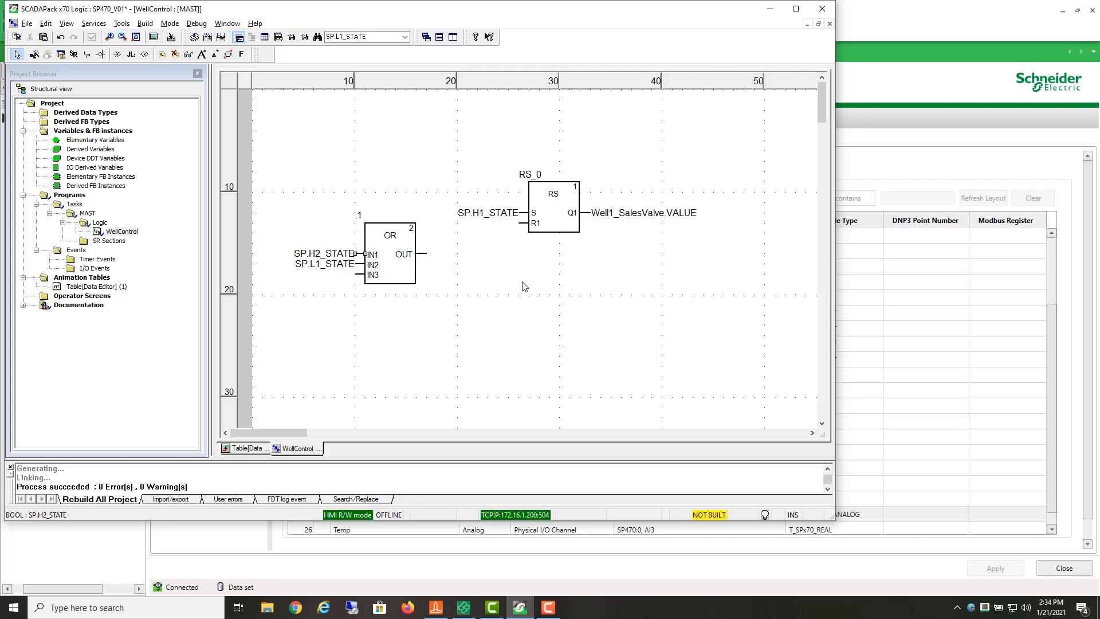
Step: Link the OR block's OUT pin to the R1 input of RS_0
click(87, 54)
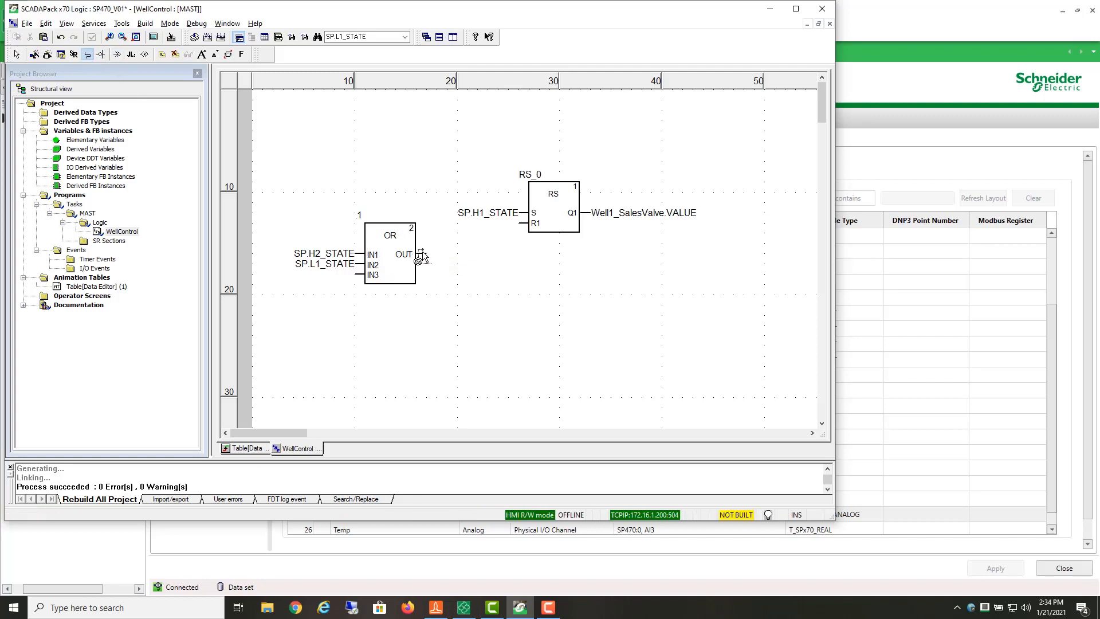
drag(421, 256, 521, 226)
Step: Rebuild the entire logic project, including the modified WellControl section with the OR block
click(145, 23)
click(175, 75)
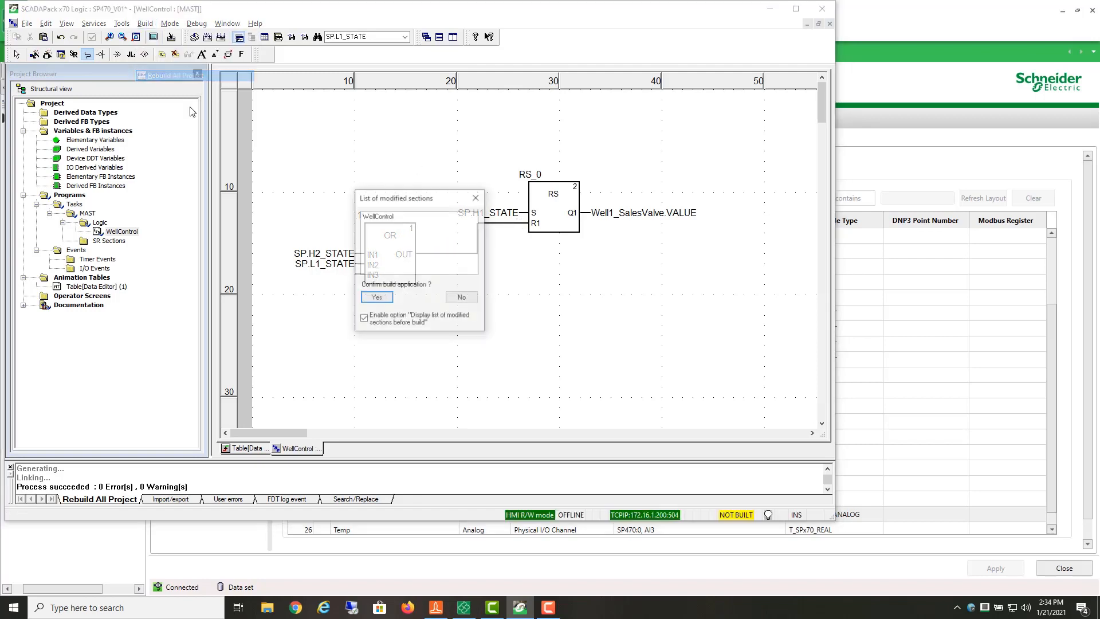
click(377, 297)
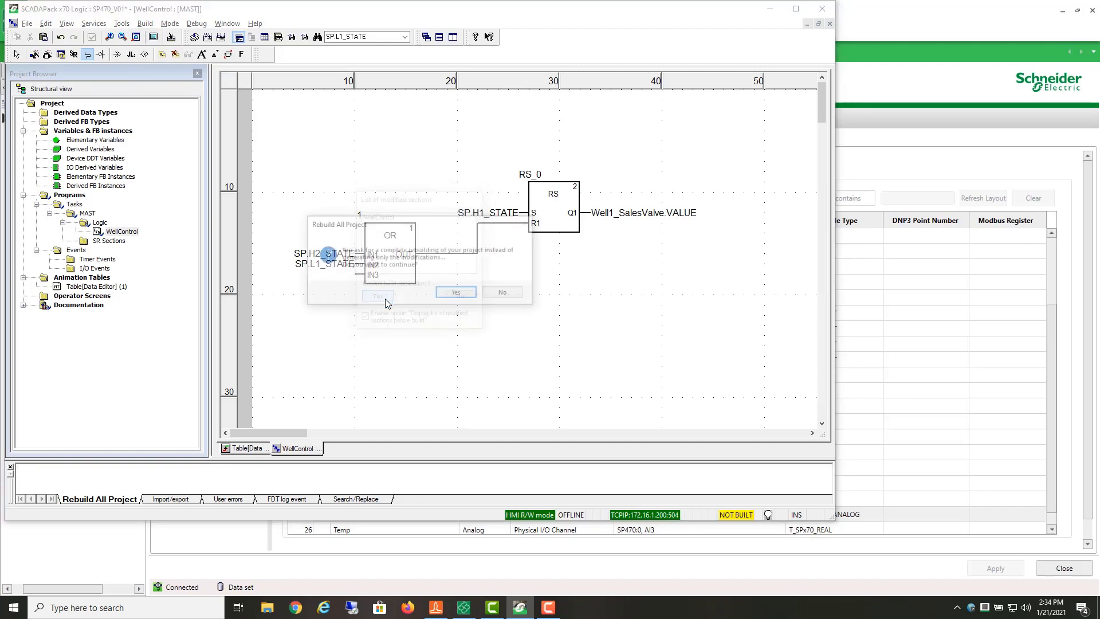
click(462, 294)
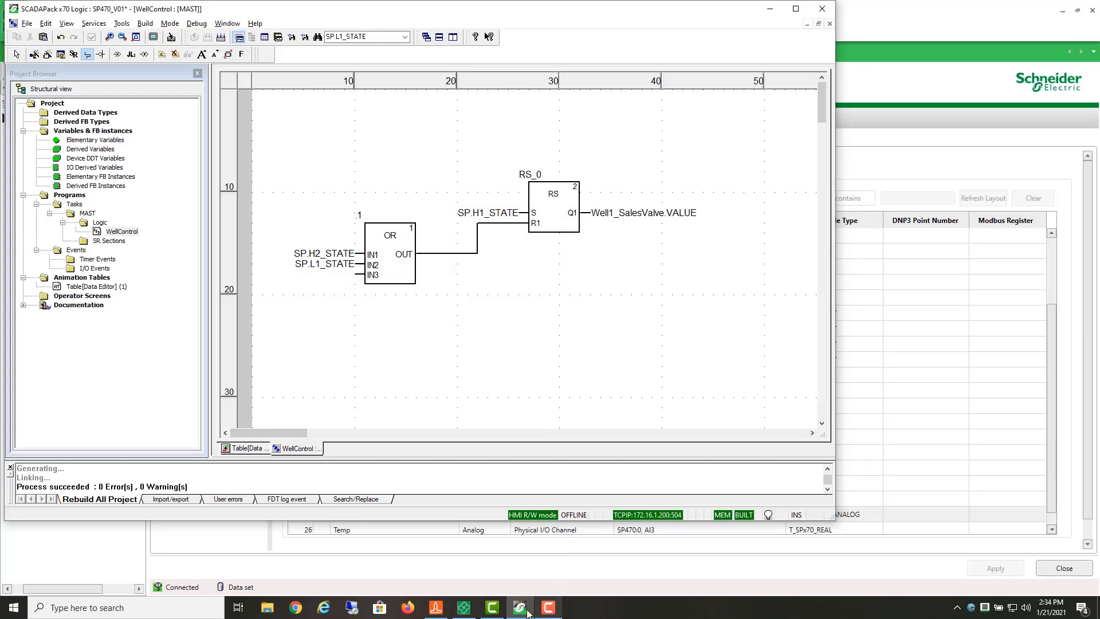
Step: Switch to RemoteConnect and write the configuration and logic application to the SCADAPack x70 controller
click(464, 608)
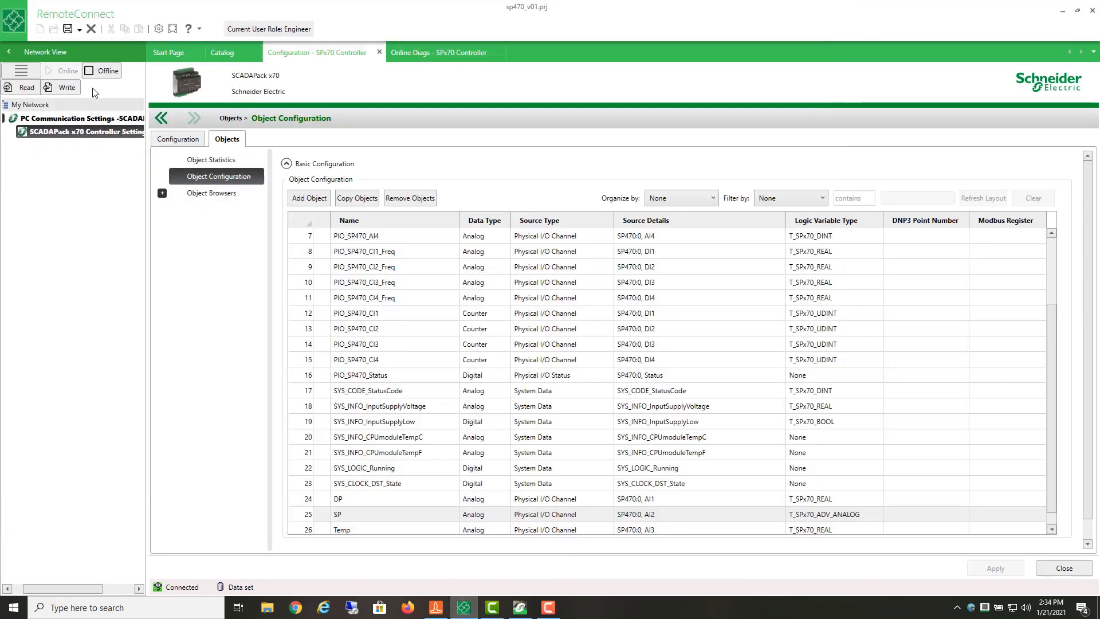
click(67, 87)
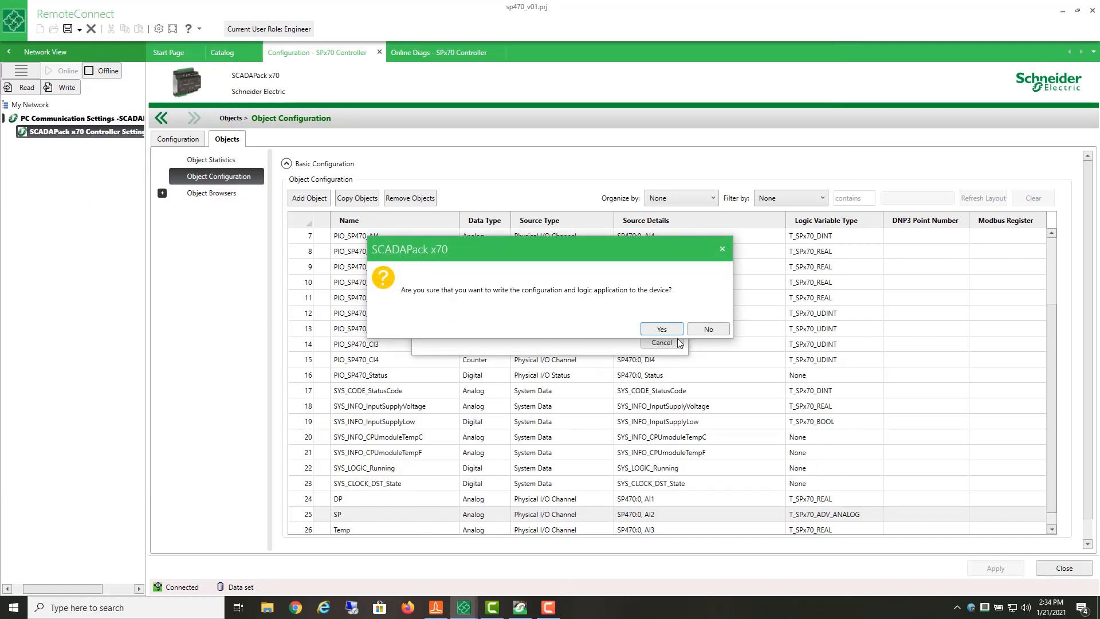
click(675, 333)
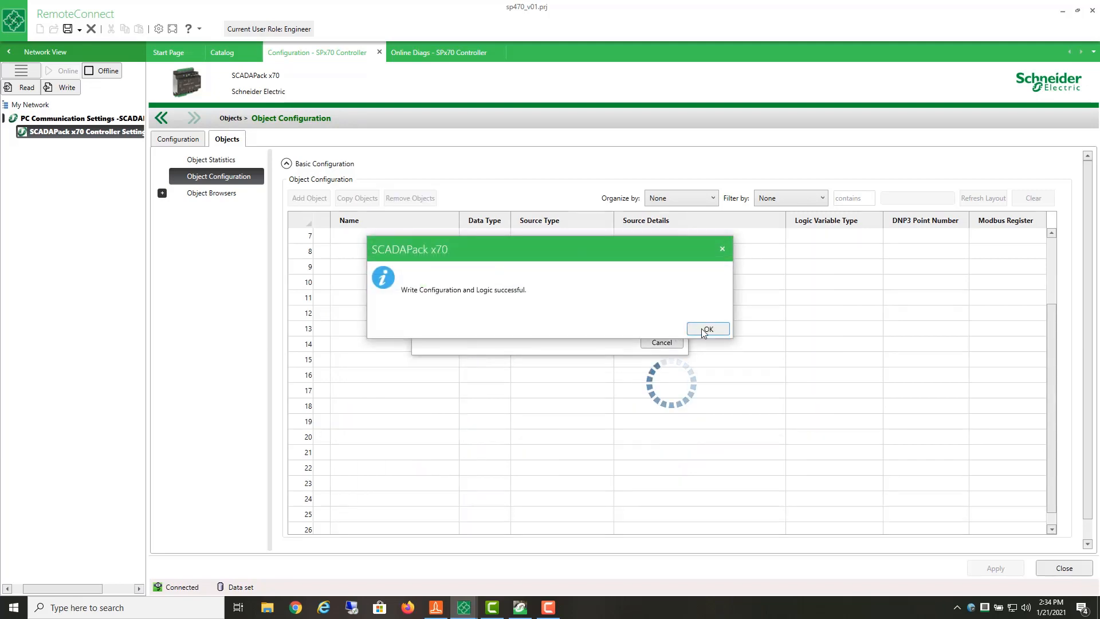
click(703, 327)
Step: Return to SCADAPack x70 Logic, connect to the controller, and tile the WellControl section and data editor table horizontally for monitoring
click(520, 608)
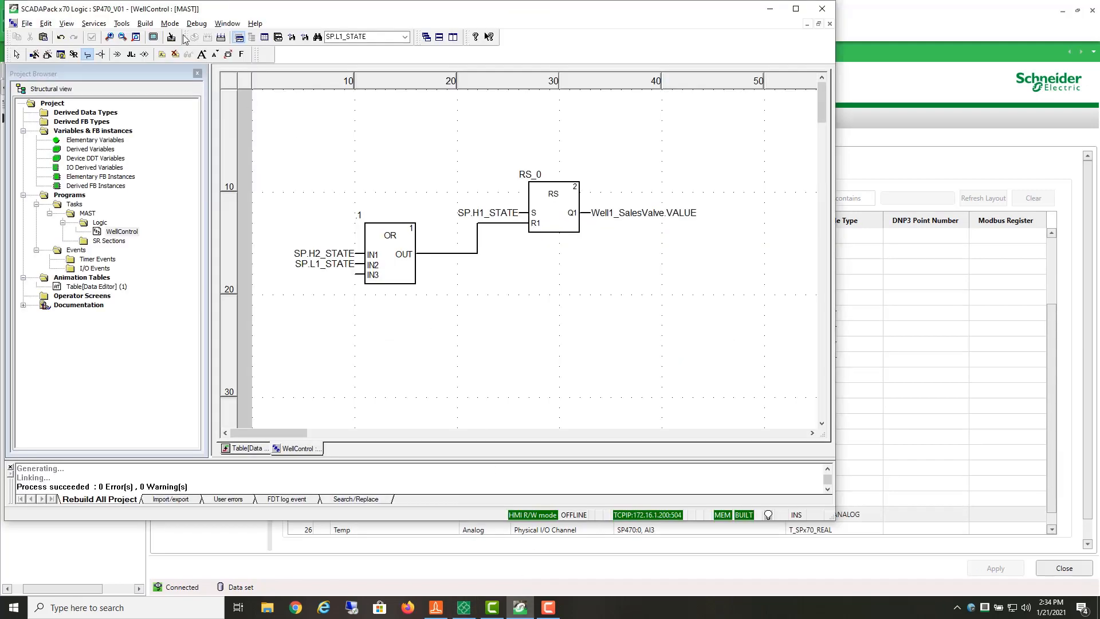
click(170, 24)
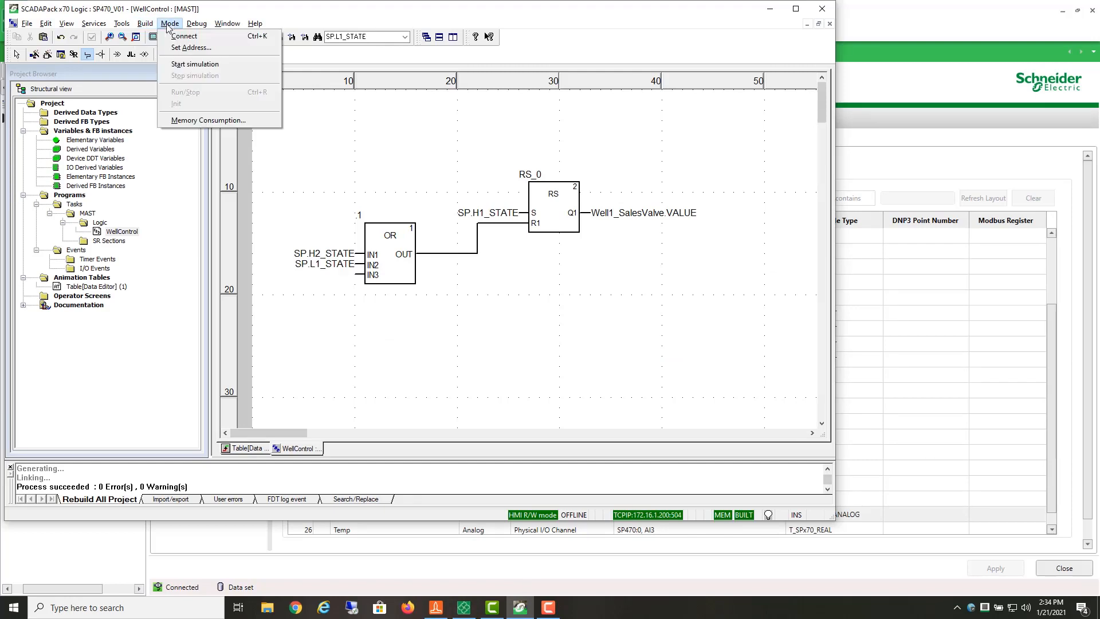
click(183, 37)
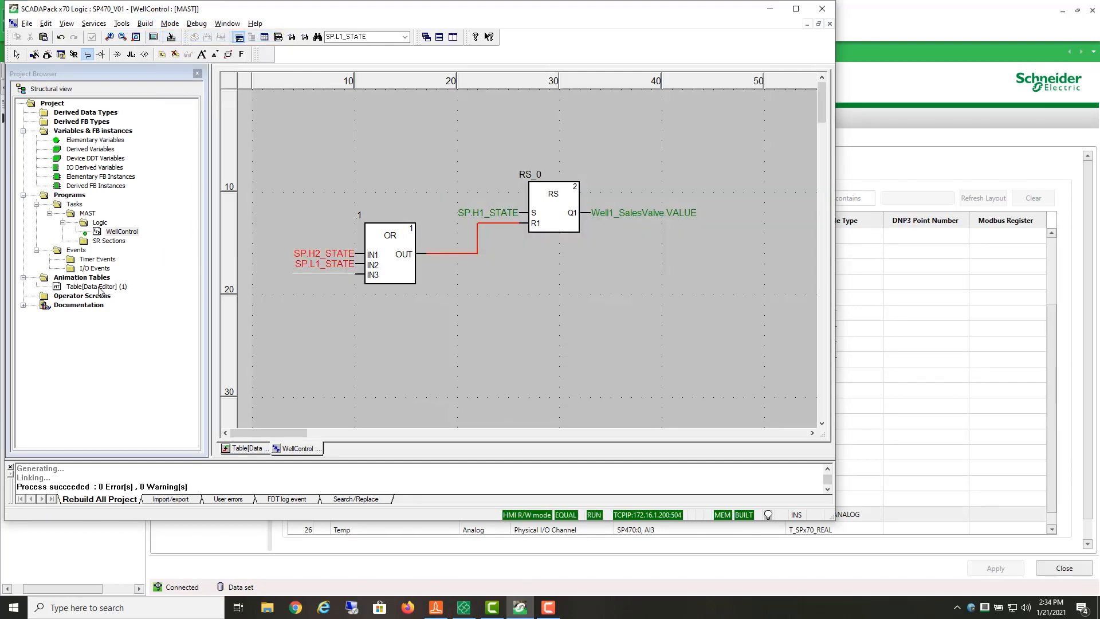
click(227, 24)
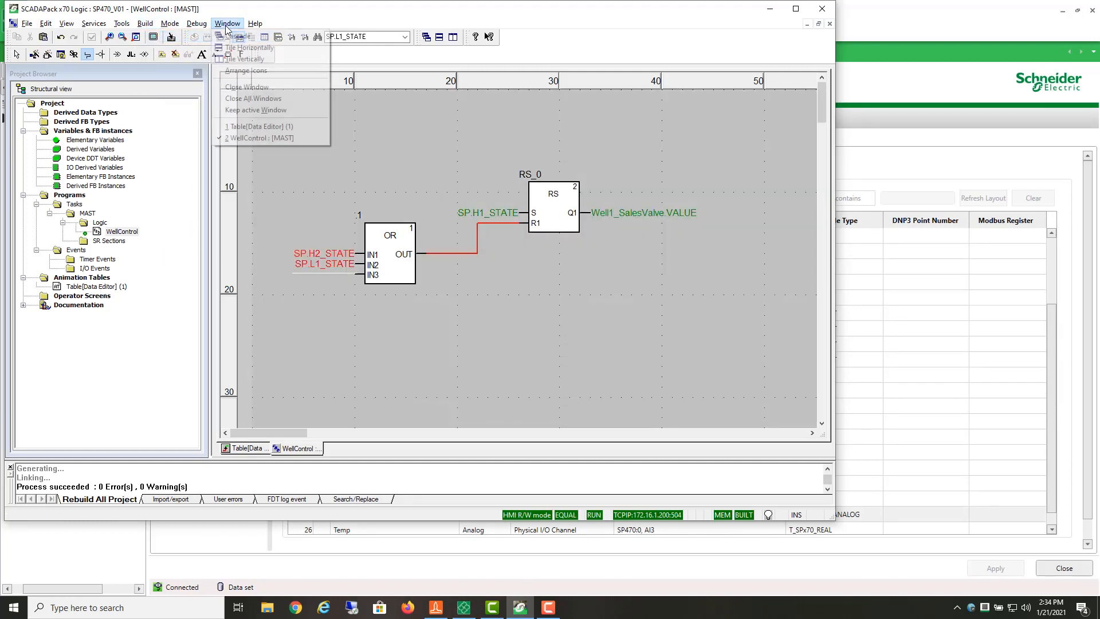
click(248, 47)
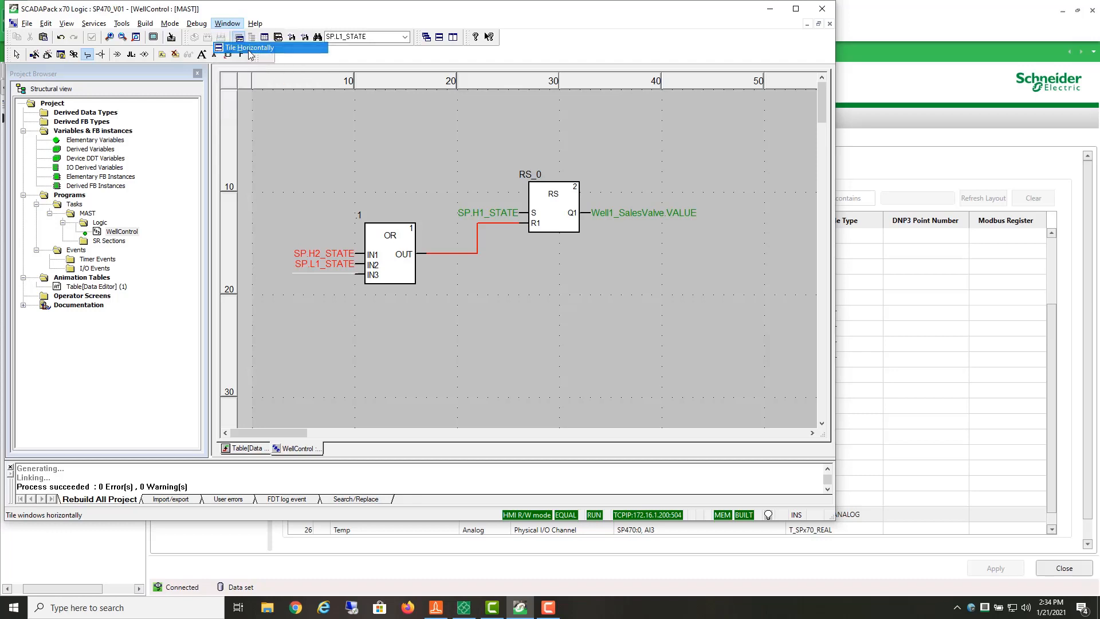
scroll(427, 153, down, 3)
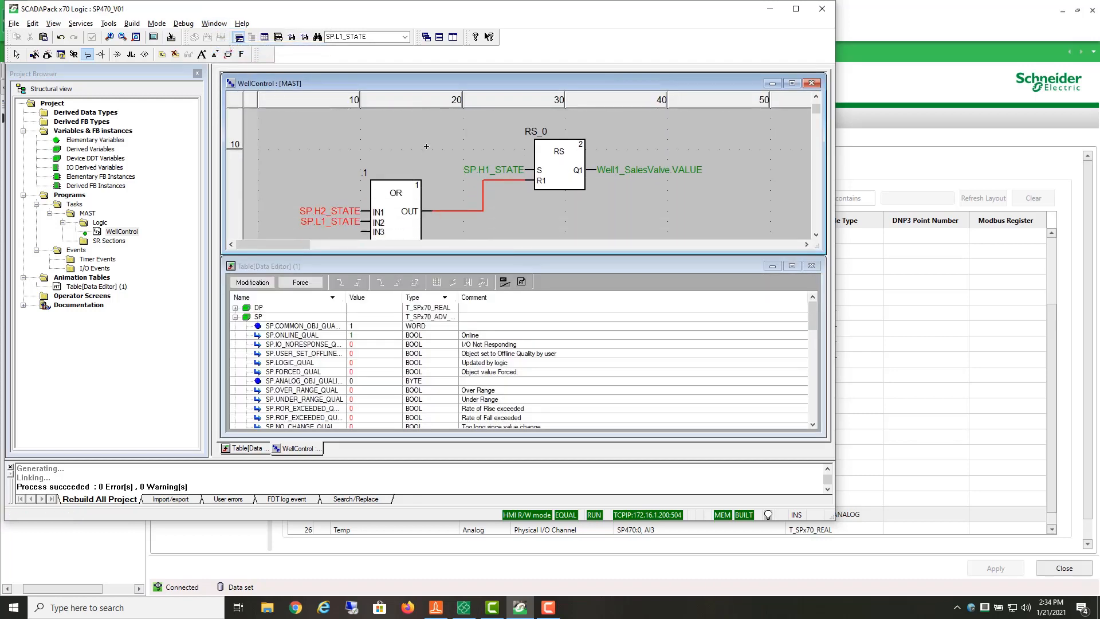
scroll(504, 332, down, 3)
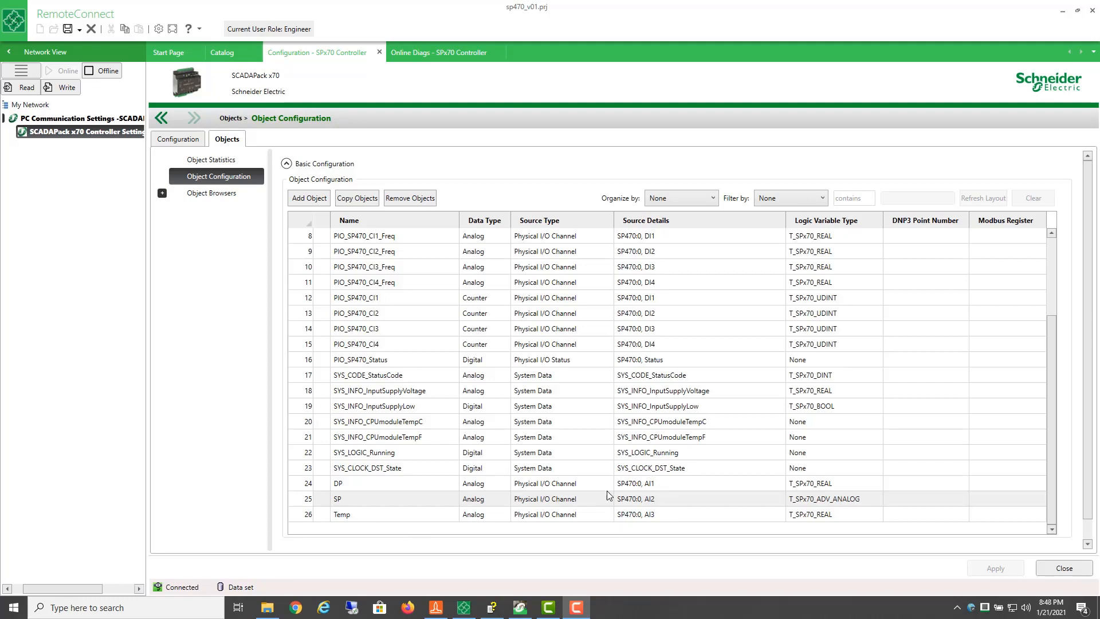
Step: Switch to Realflo and open its documentation at the Instantaneous and Accumulated Readings Registers topic
click(436, 607)
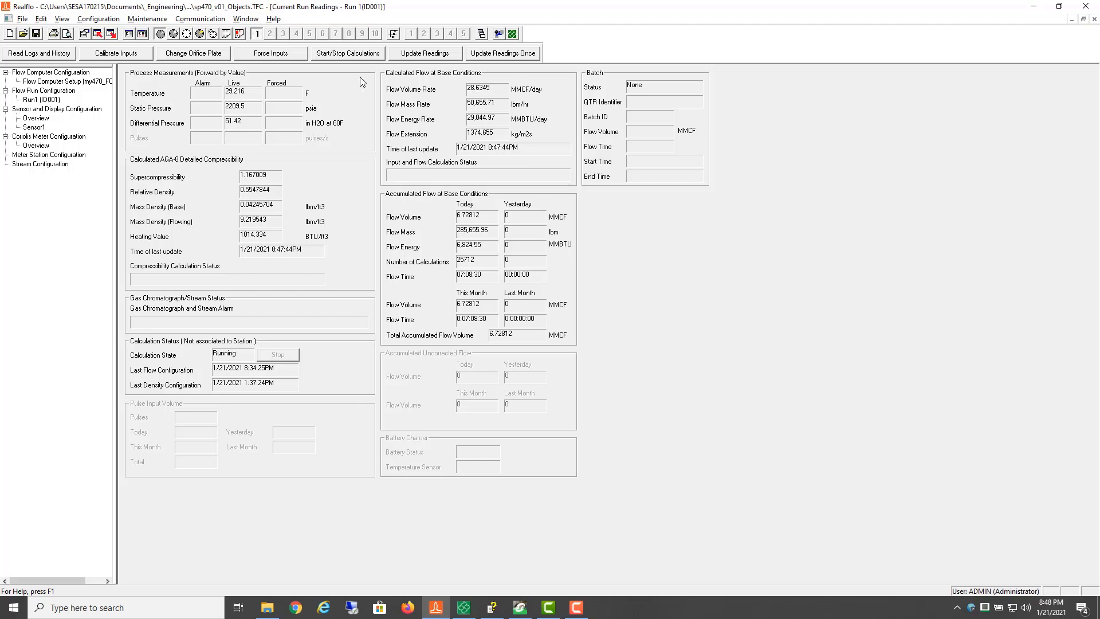
click(273, 18)
click(284, 33)
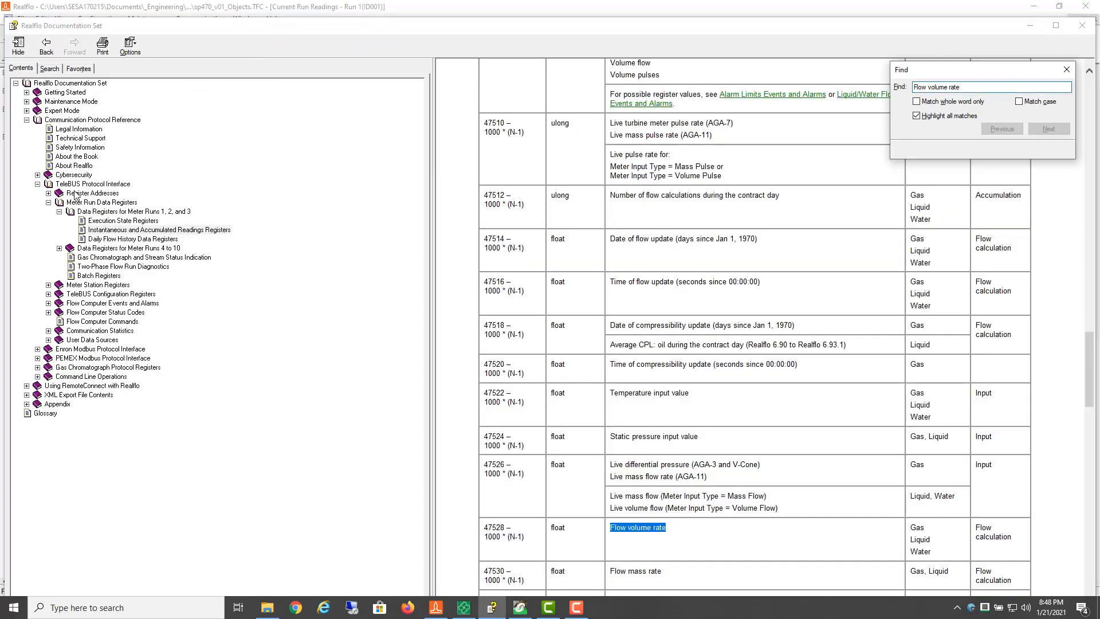
click(98, 230)
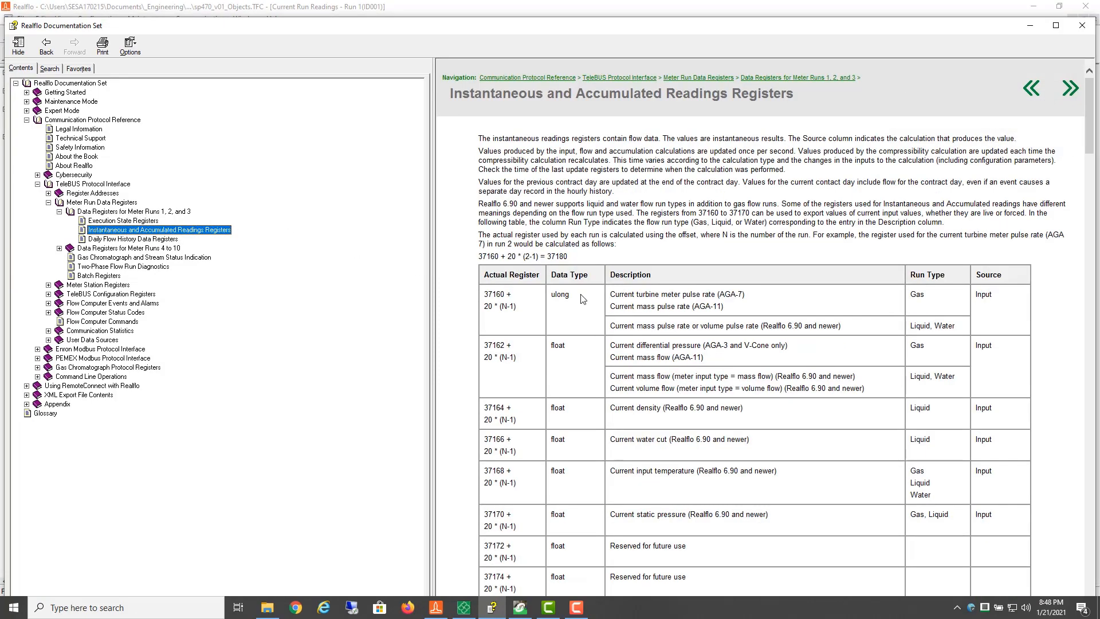
click(675, 173)
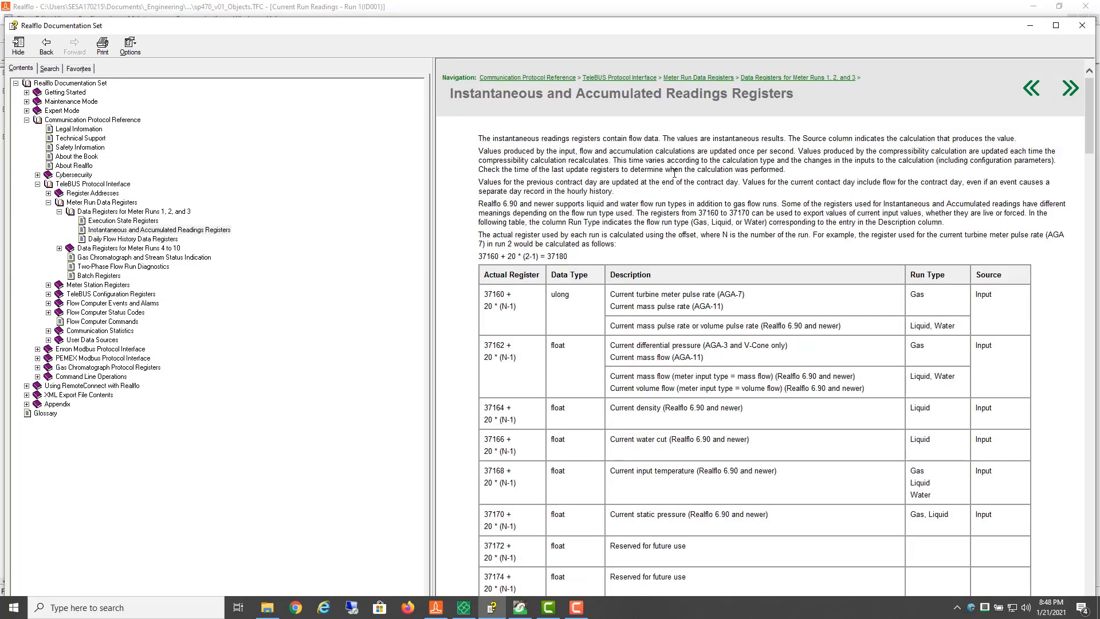
Step: Search the registers topic for "flow volume rate" to identify its register address
key(ctrl+f)
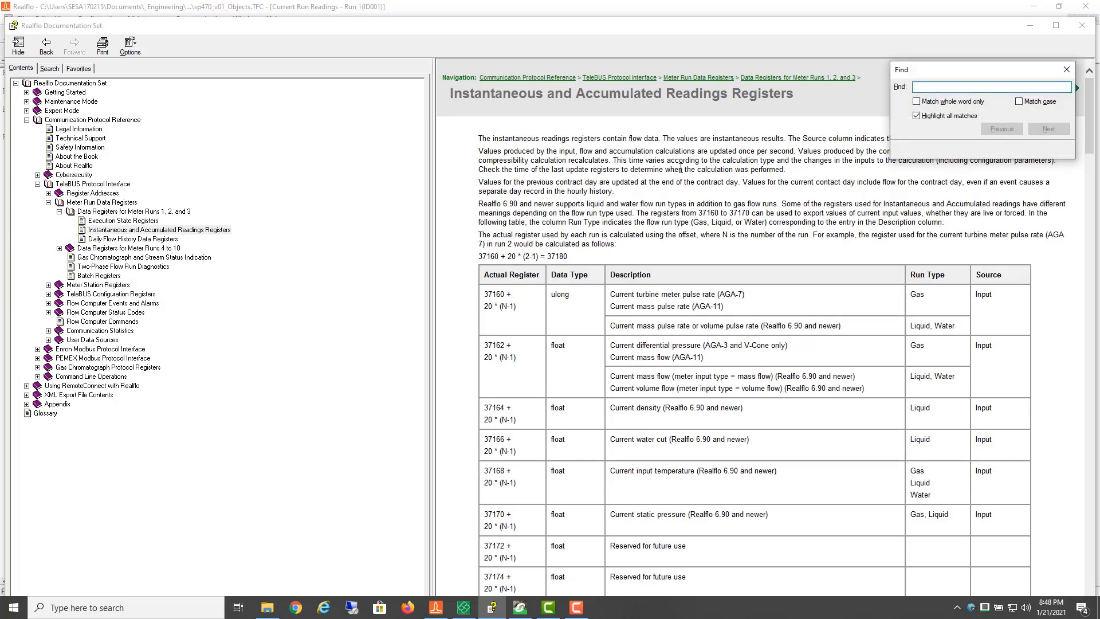
text(flowrate)
key(BackSpace)
key(BackSpace)
key(BackSpace)
key(BackSpace)
text(volume rate)
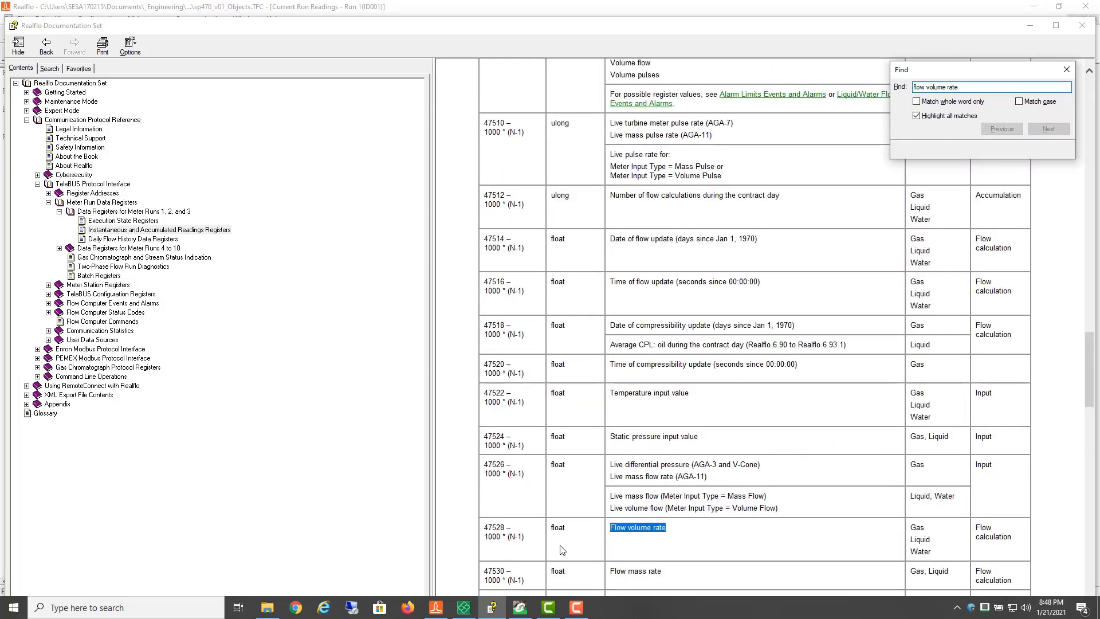
click(531, 532)
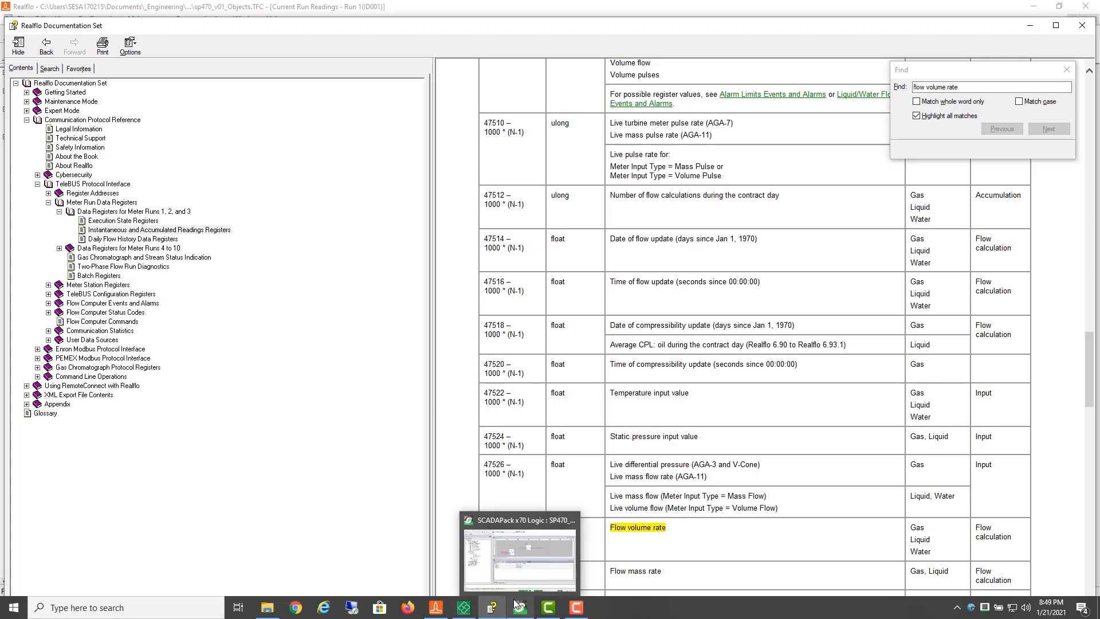
Step: Switch back to Realflo and check the RTU local address in the PC Communication Settings without changing anything
mouse_move(553, 616)
click(436, 608)
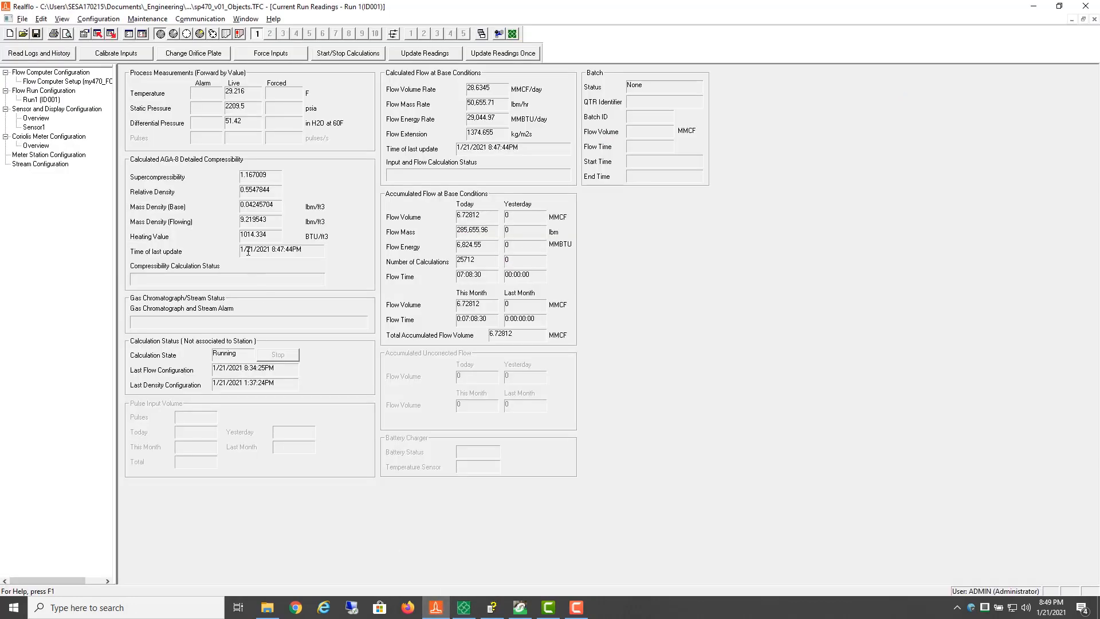
click(195, 19)
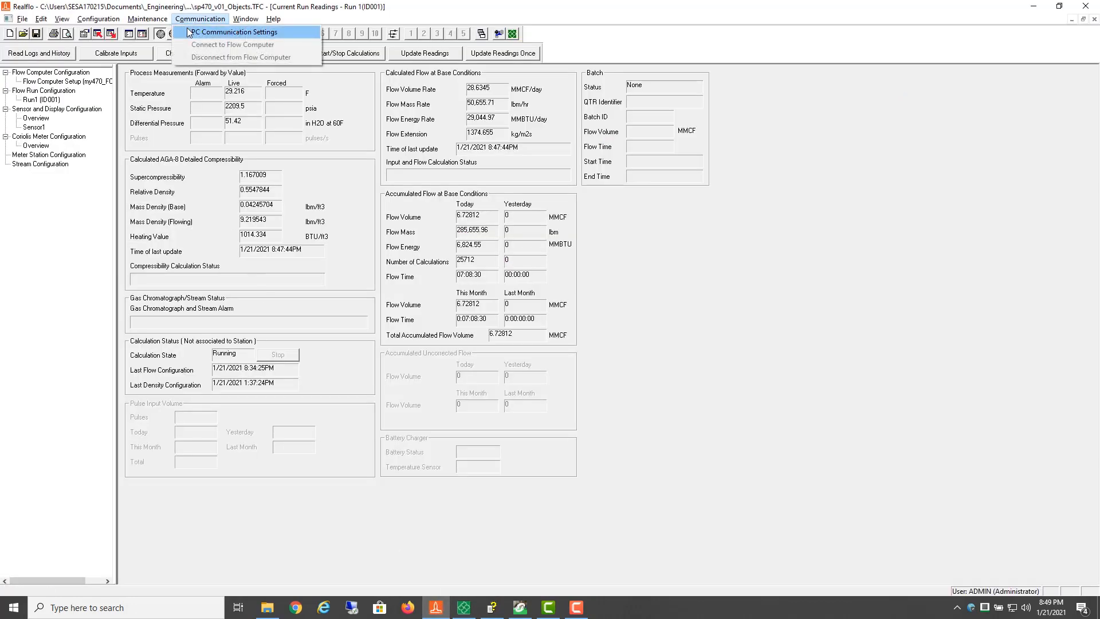
click(194, 32)
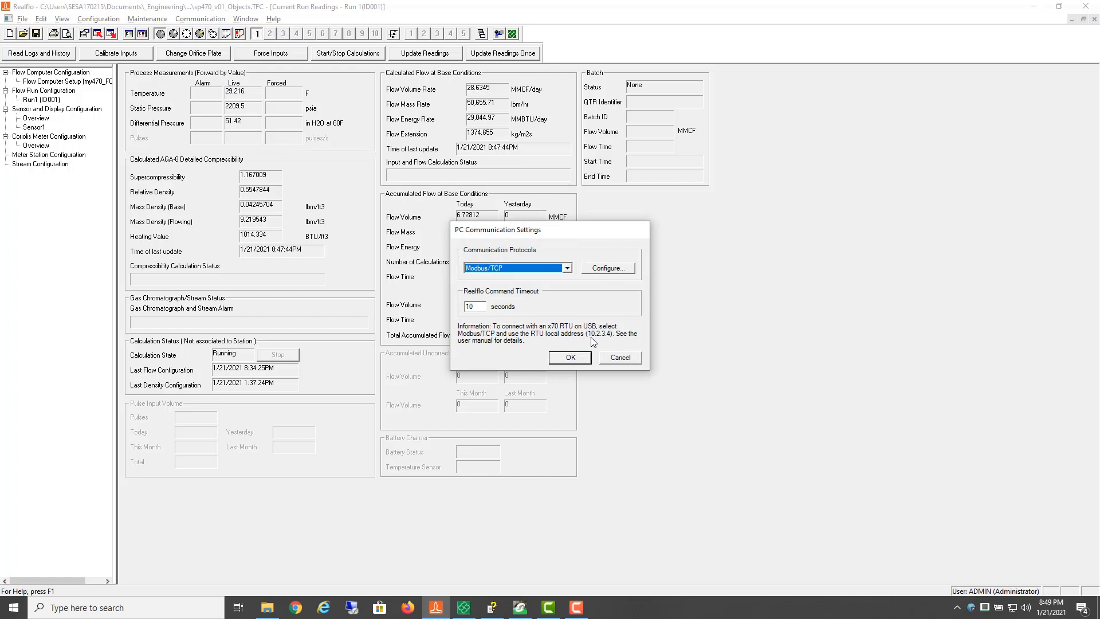
click(614, 359)
Step: Switch to RemoteConnect, take the controller offline, and enable Modbus IP Clients in the Project Settings
click(464, 606)
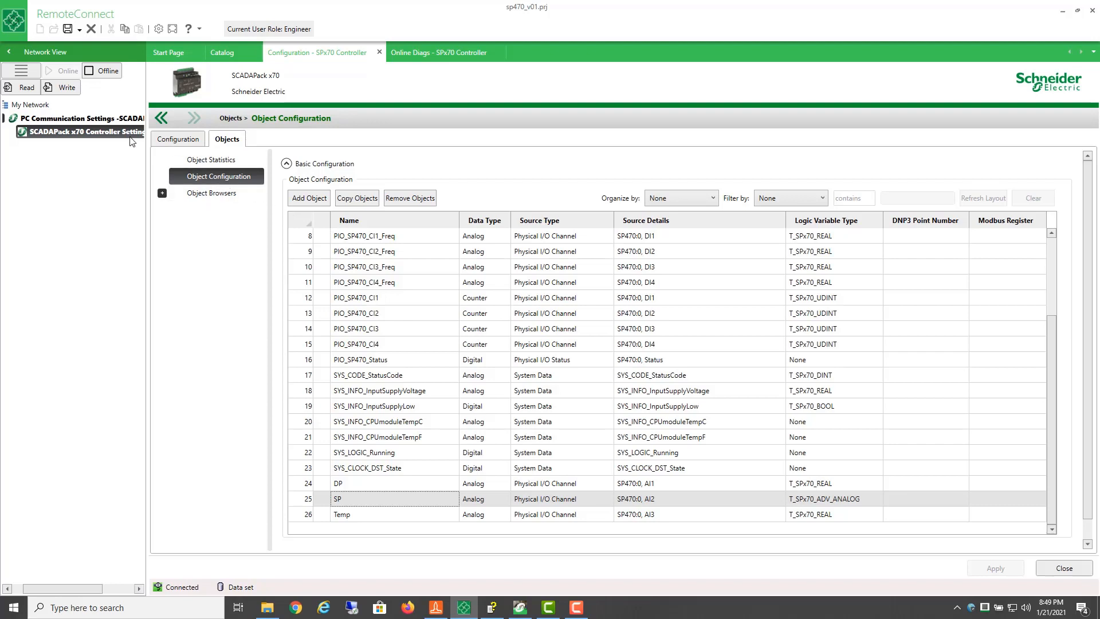
click(95, 71)
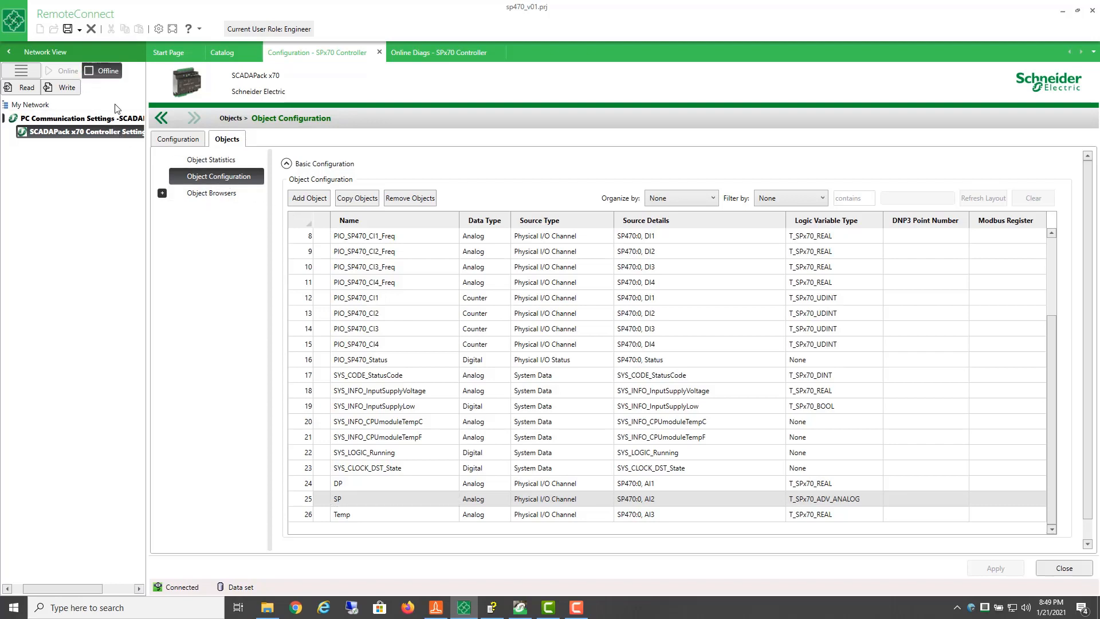
right_click(112, 133)
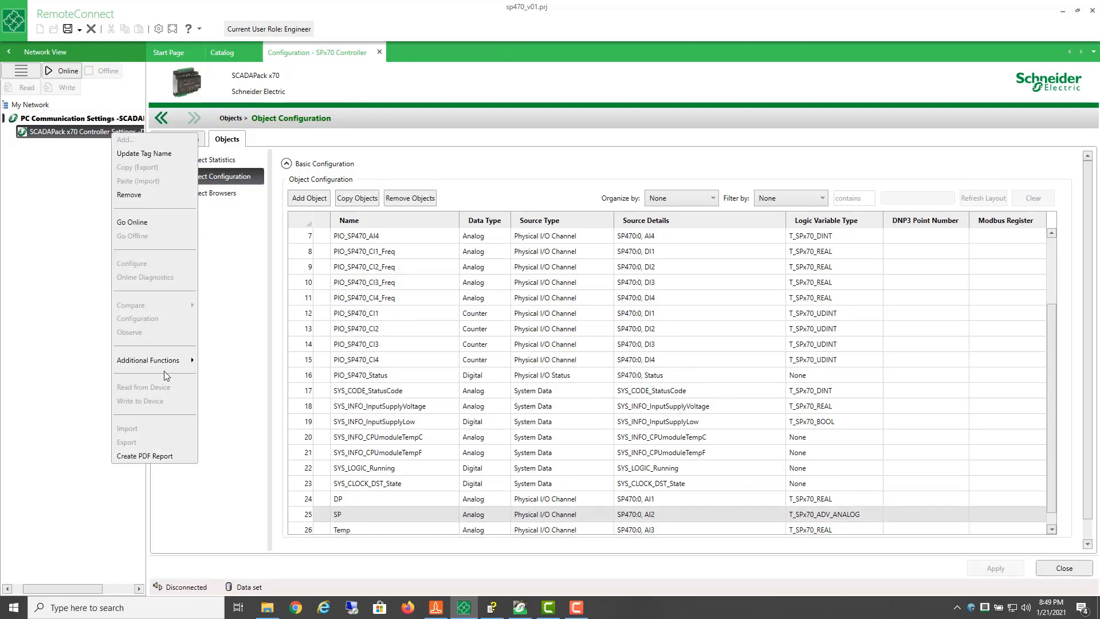
mouse_move(166, 365)
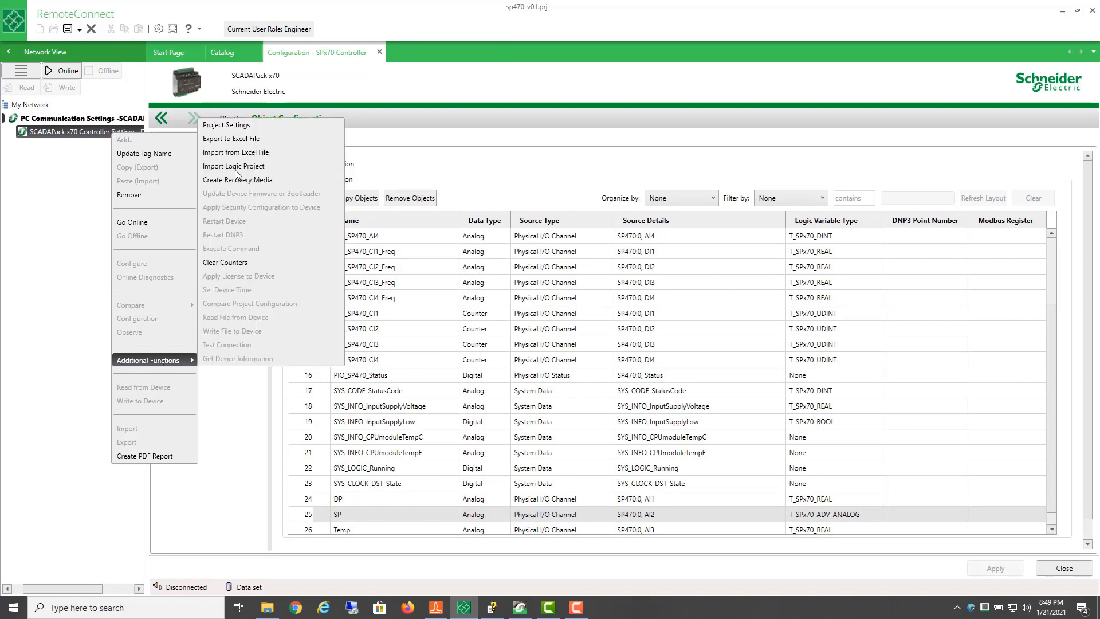
click(232, 124)
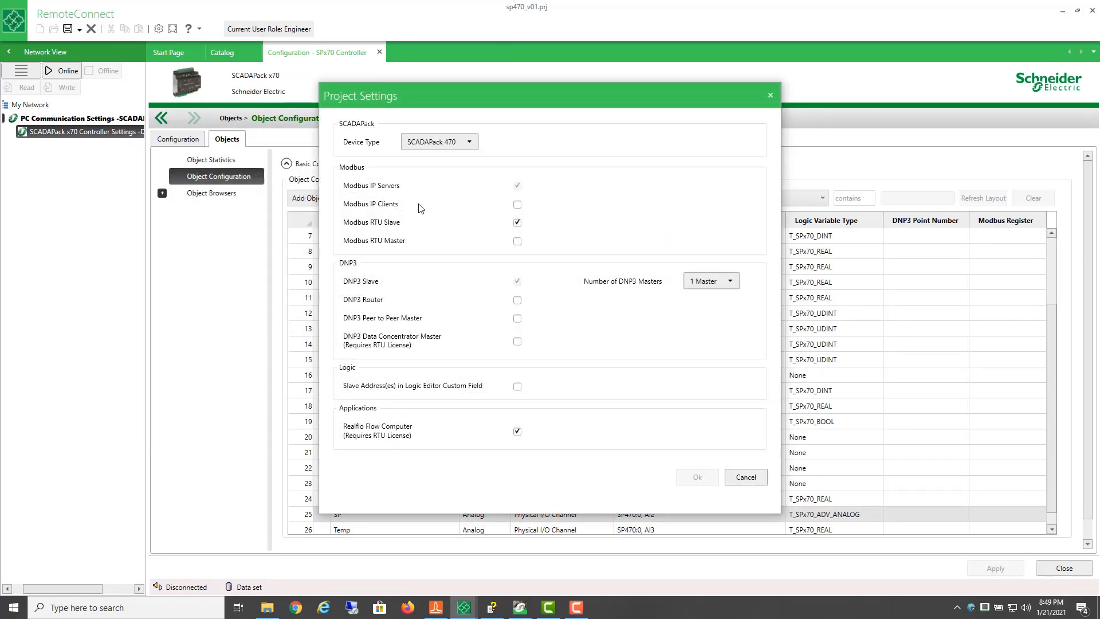
click(518, 205)
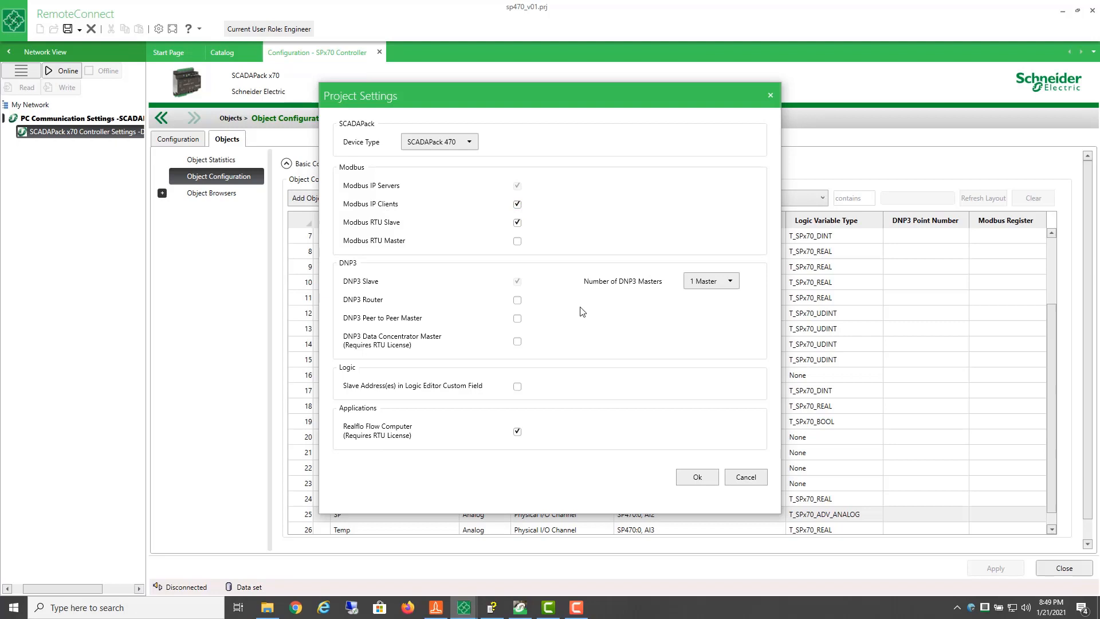
click(709, 481)
click(692, 480)
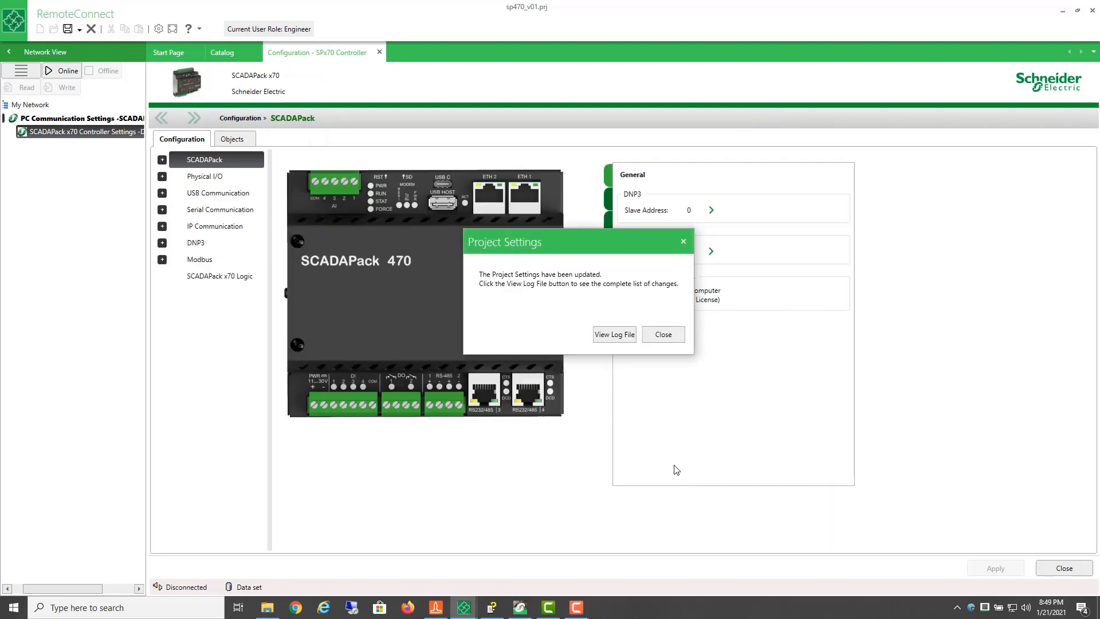
click(663, 337)
Step: Add a Modbus/TCP slave device named myFlowComputer with IP address 10.2.3.4 to the Modbus Master/Client configuration and apply it
click(163, 259)
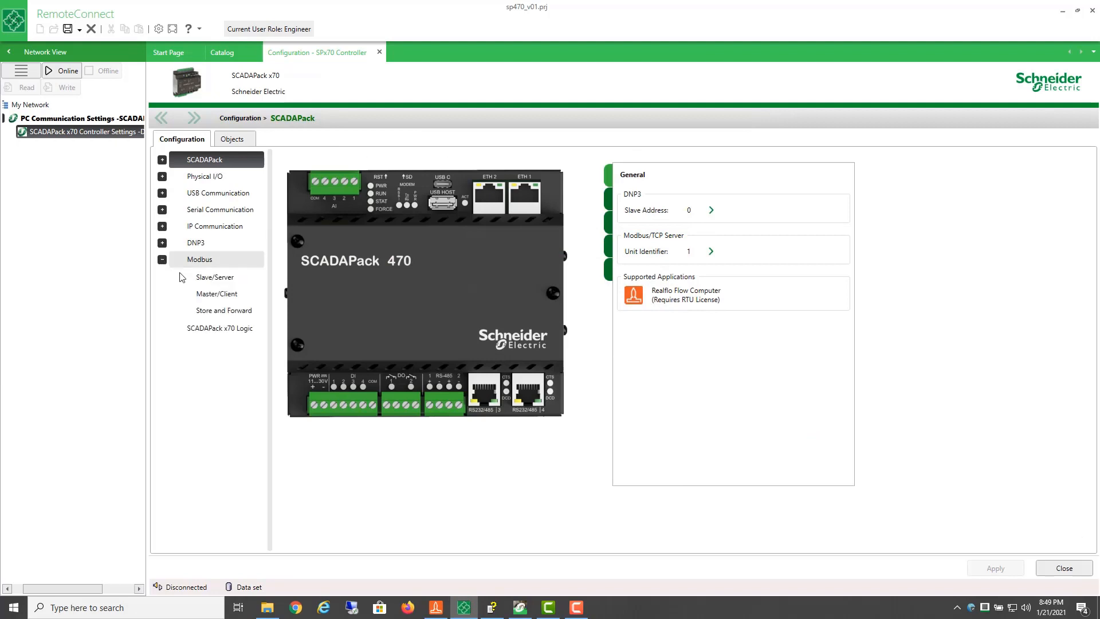
click(213, 300)
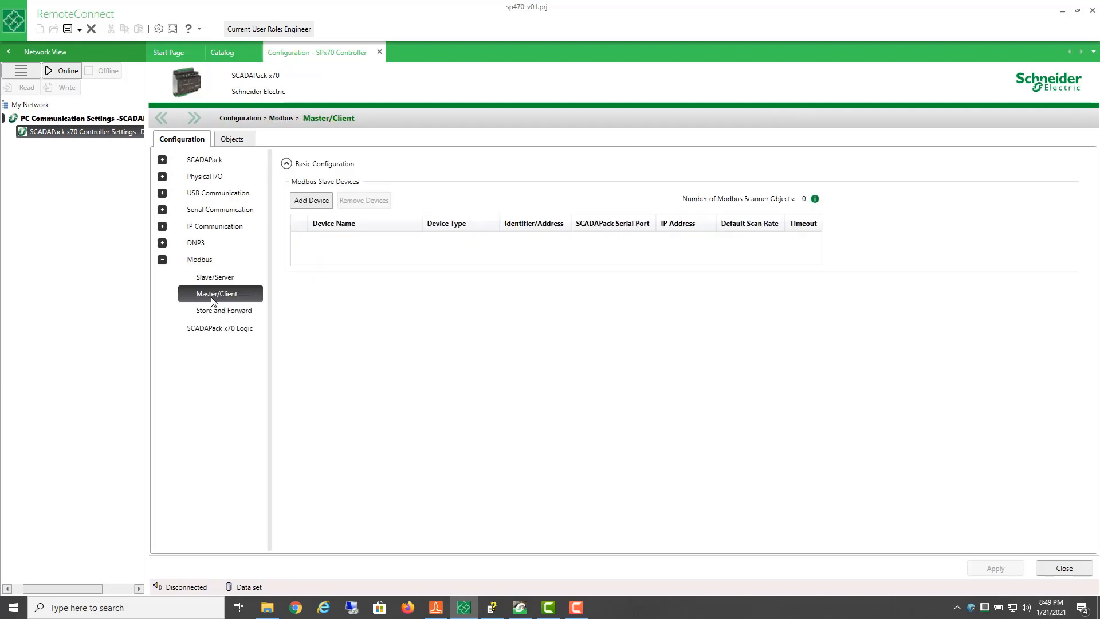
click(311, 202)
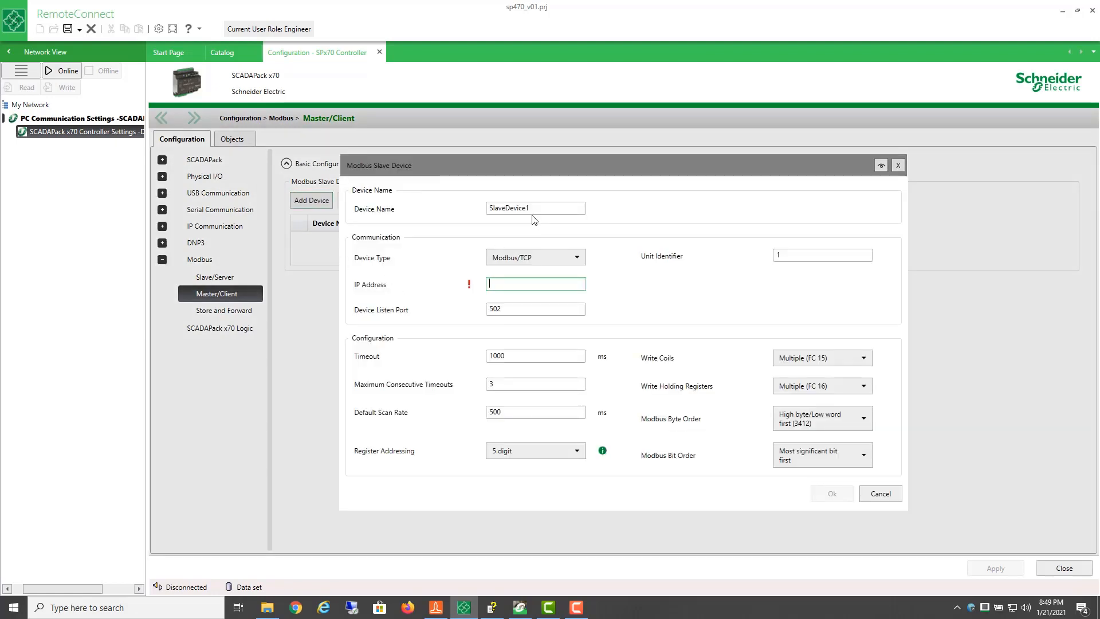
drag(531, 209, 485, 210)
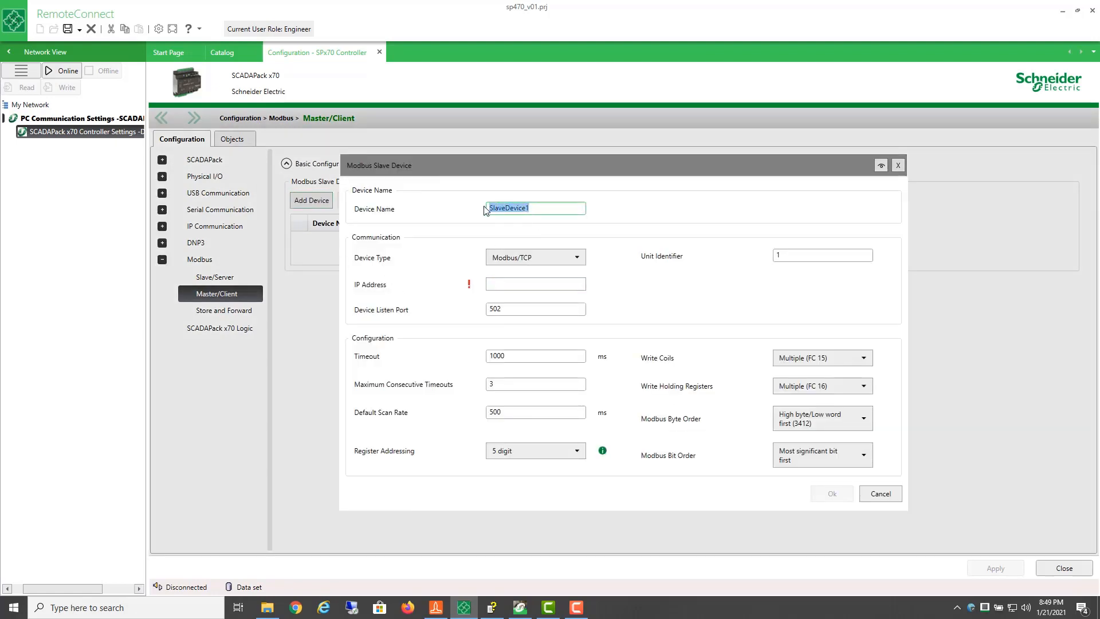
text(myFlowComputer)
click(520, 283)
text(10.2.3.4)
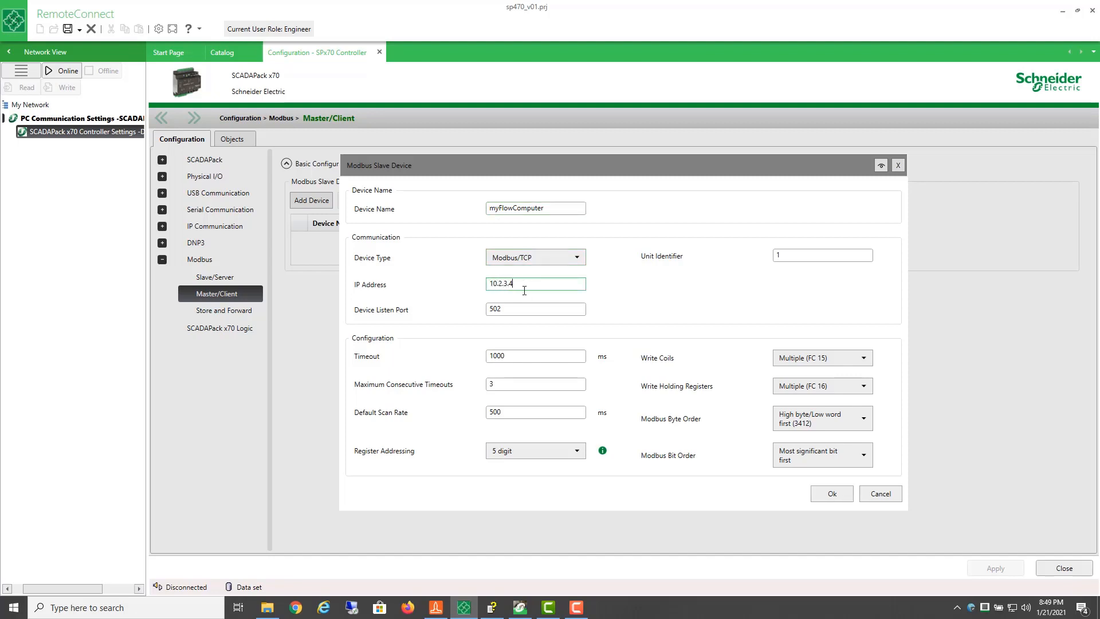
click(788, 431)
click(797, 458)
click(831, 496)
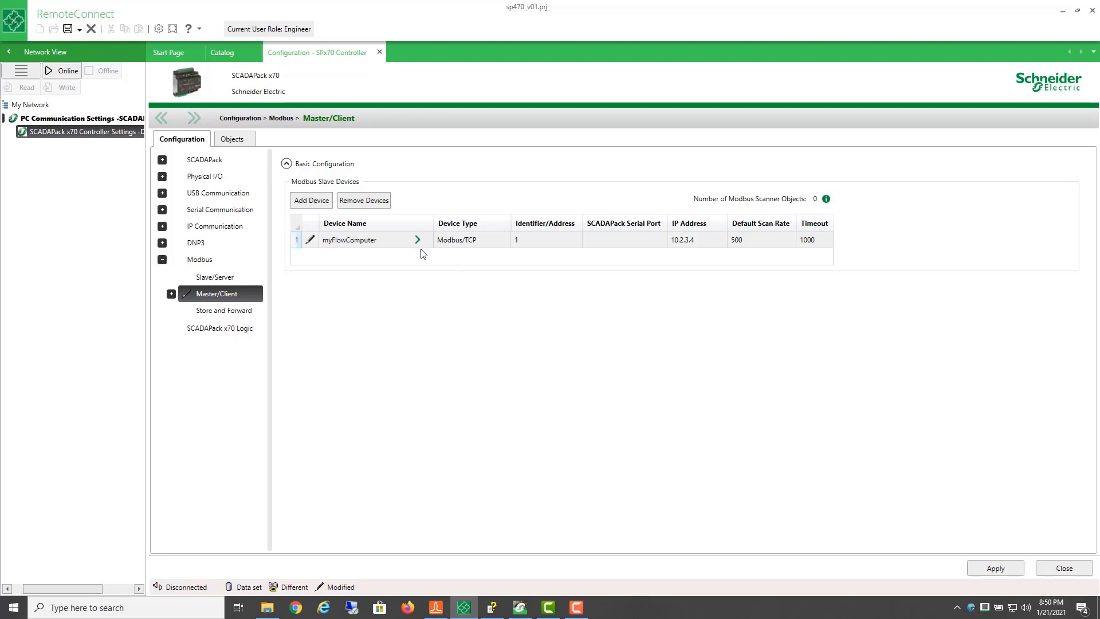
click(983, 572)
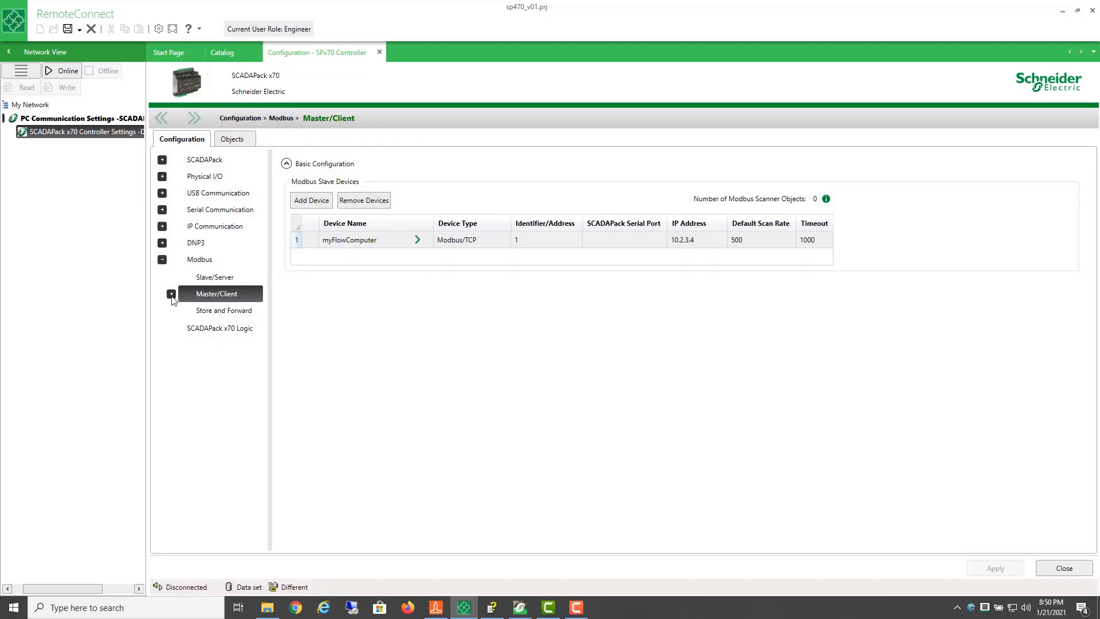
Step: Start a new Modbus scanner for myFlowComputer and check the flow volume rate's register address and data type in the Realflo documentation
click(171, 294)
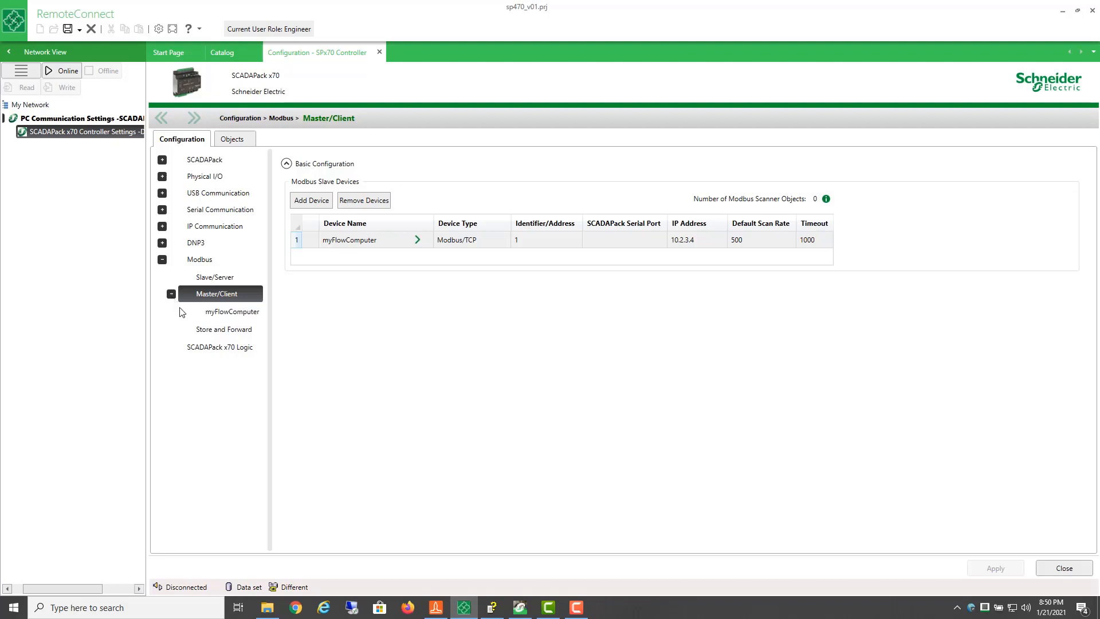
click(224, 315)
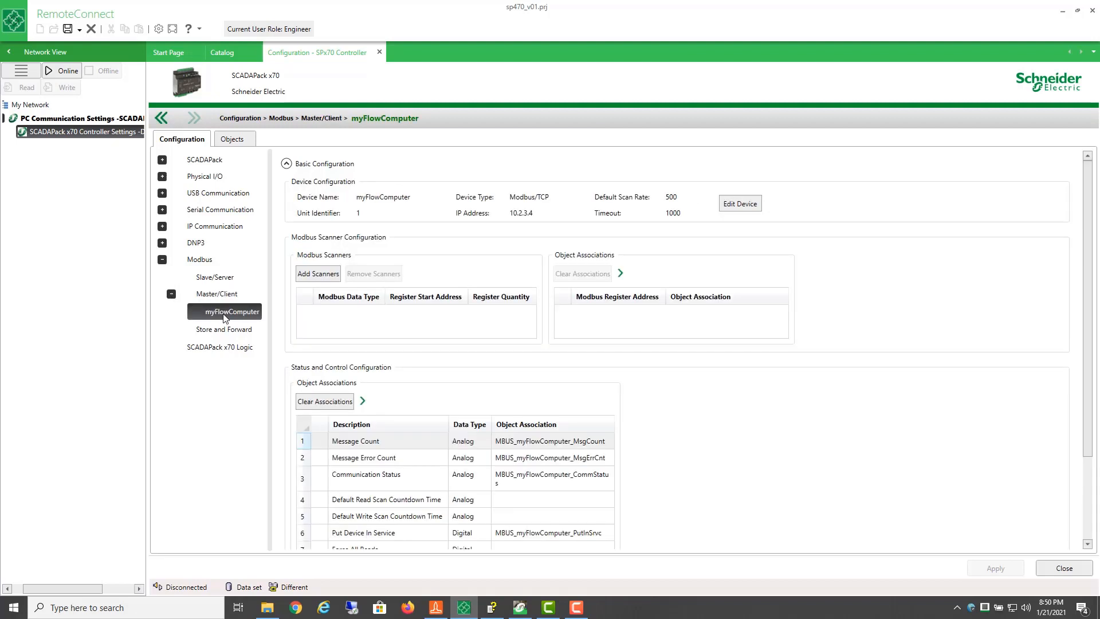
click(318, 274)
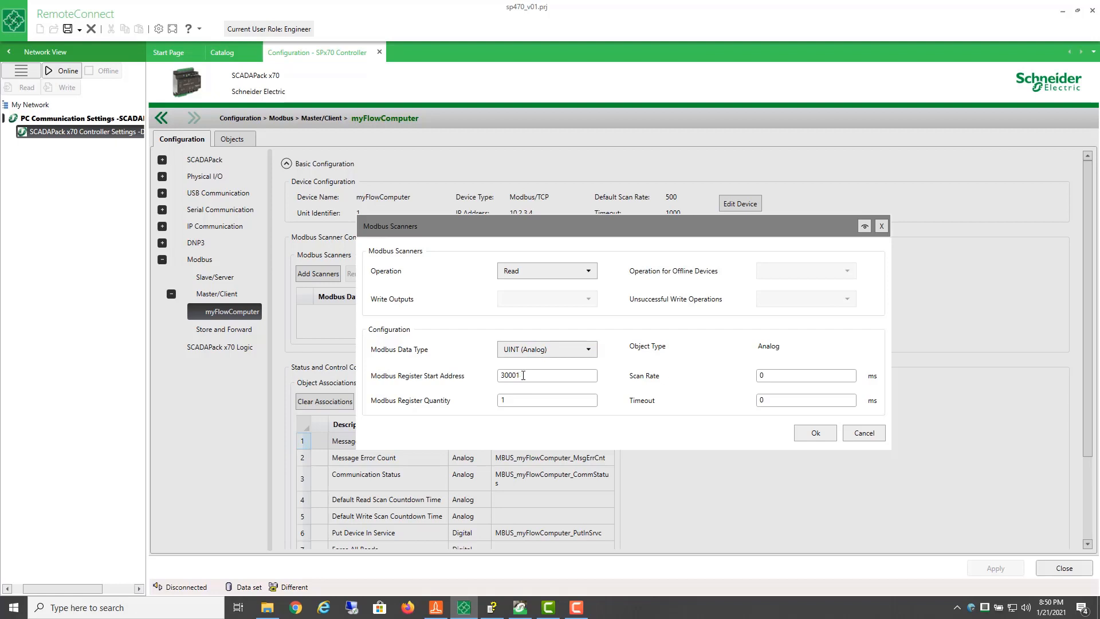
click(492, 607)
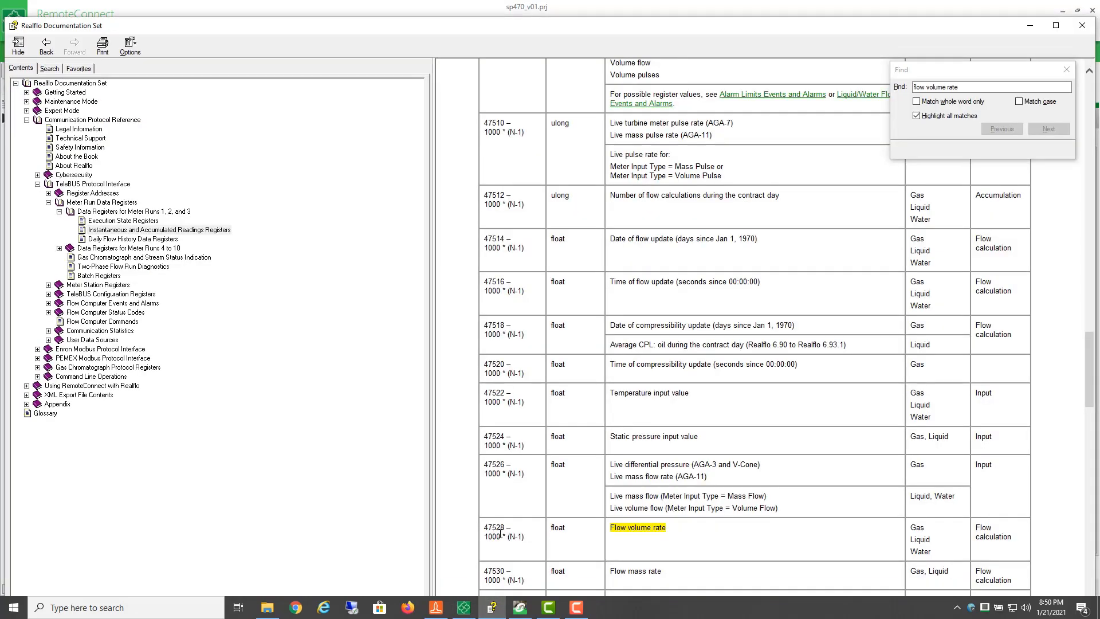
key(alt+Tab)
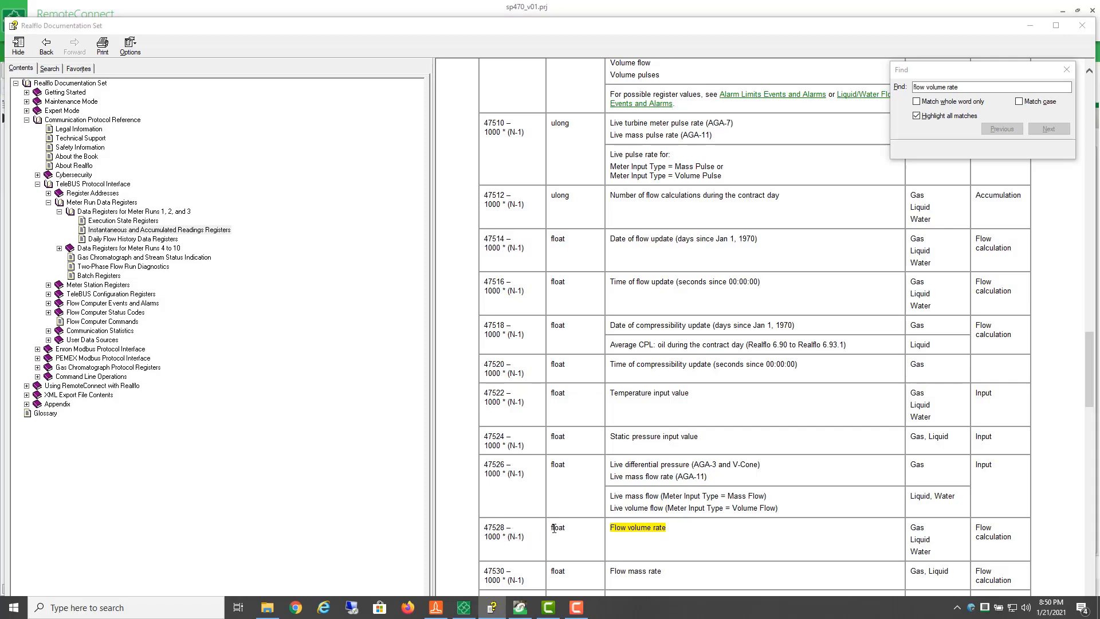
Step: Configure the read scanner as REAL (Floating Point), start address 47528, register quantity 2, with an automatically created object and Modbus registers left unassigned
click(521, 355)
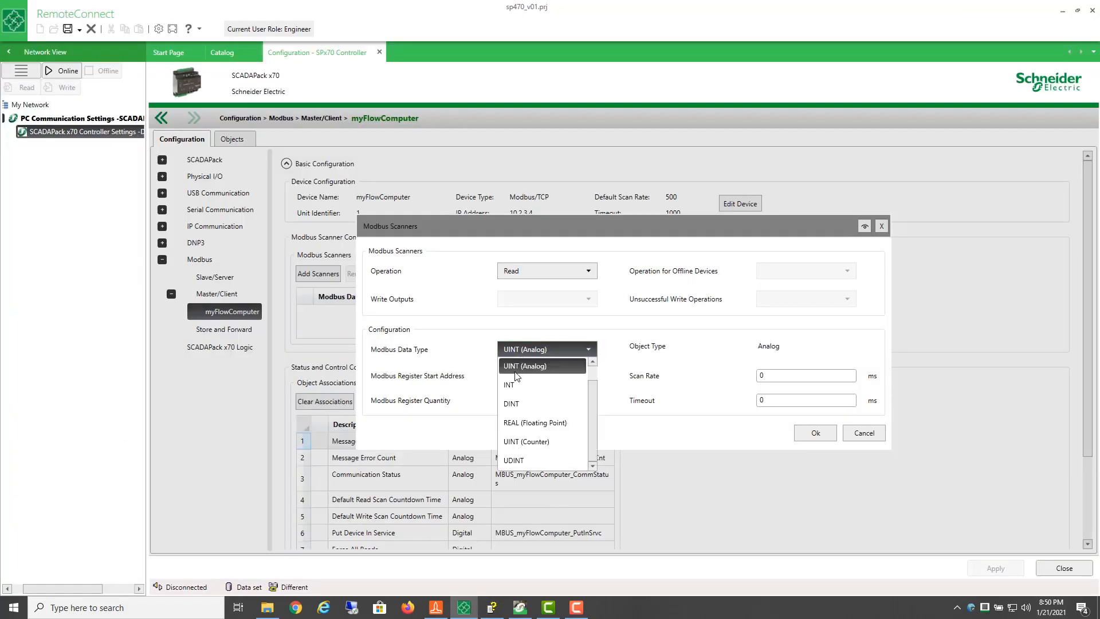
click(518, 424)
drag(522, 376, 494, 380)
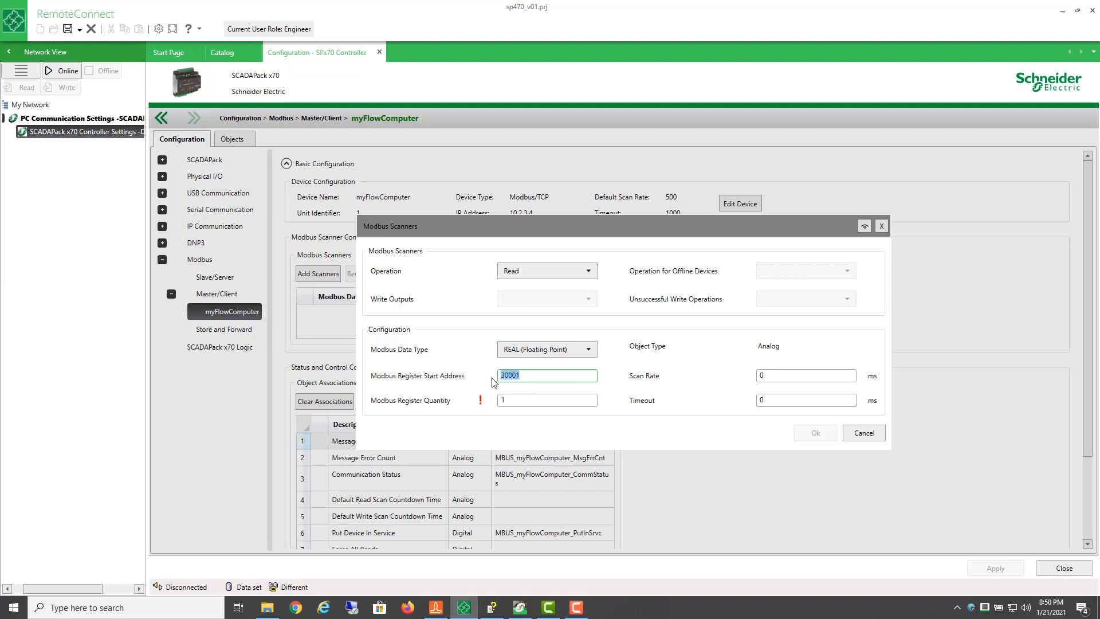
text(47528)
click(509, 402)
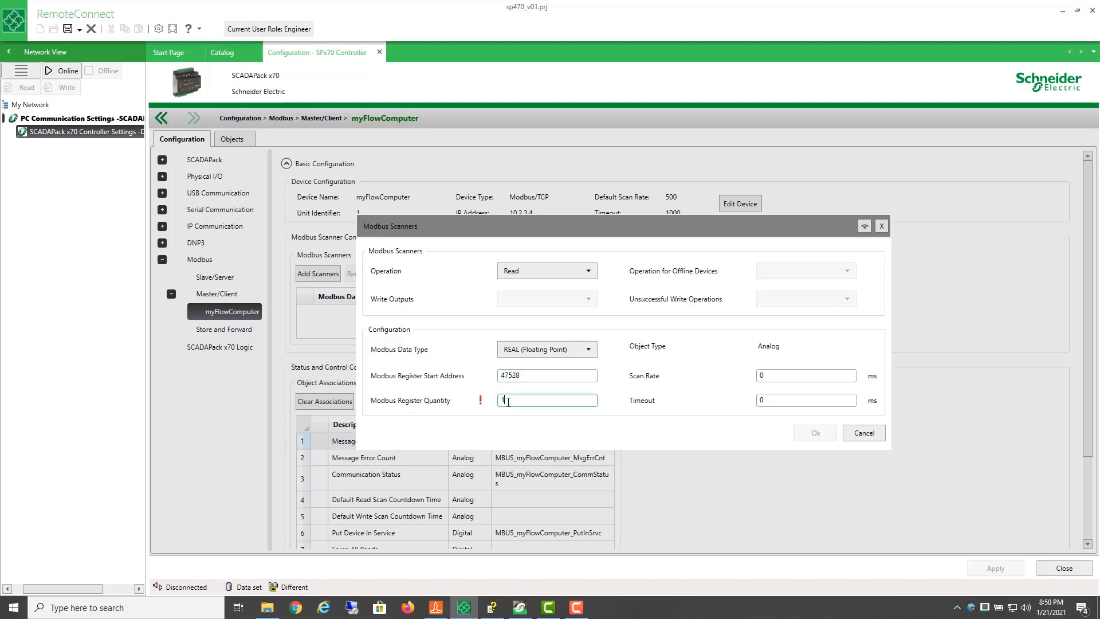
mouse_move(481, 407)
text(2)
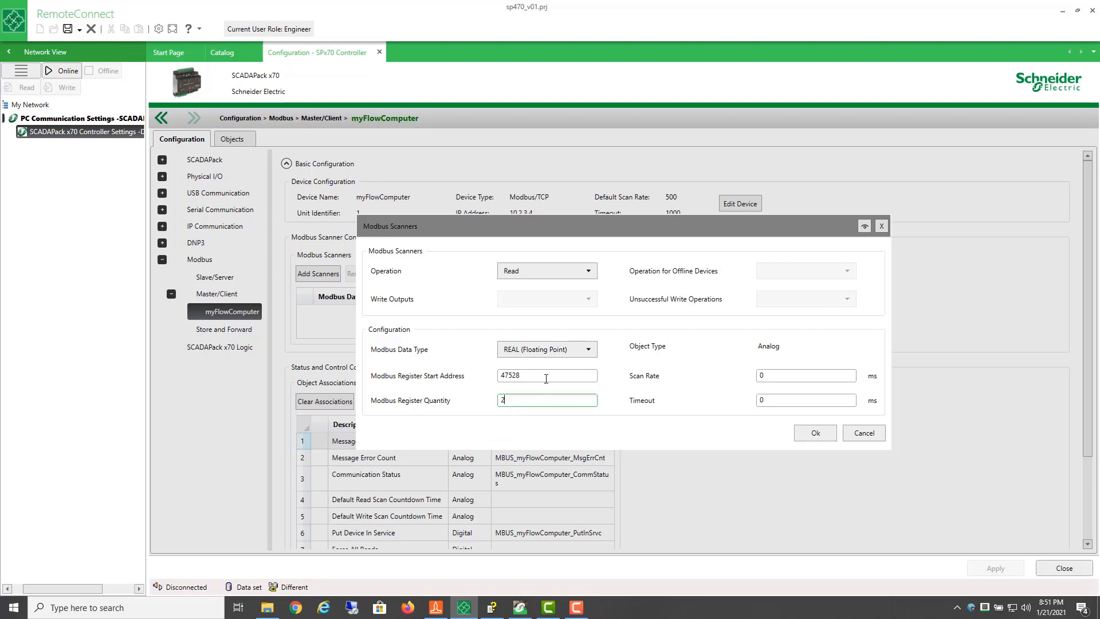
click(533, 379)
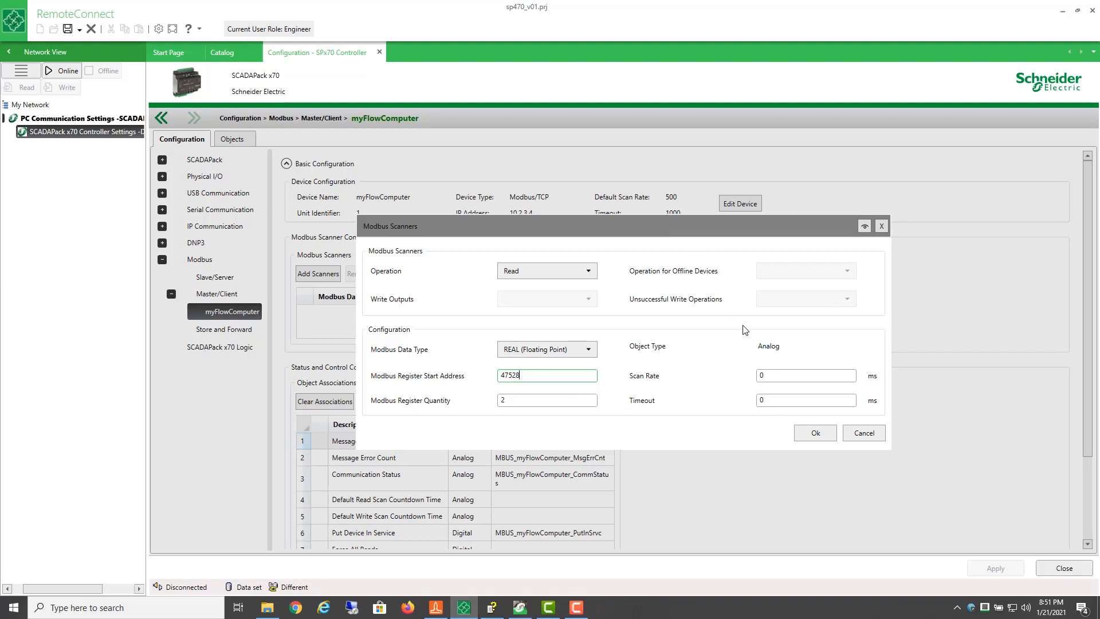
click(810, 436)
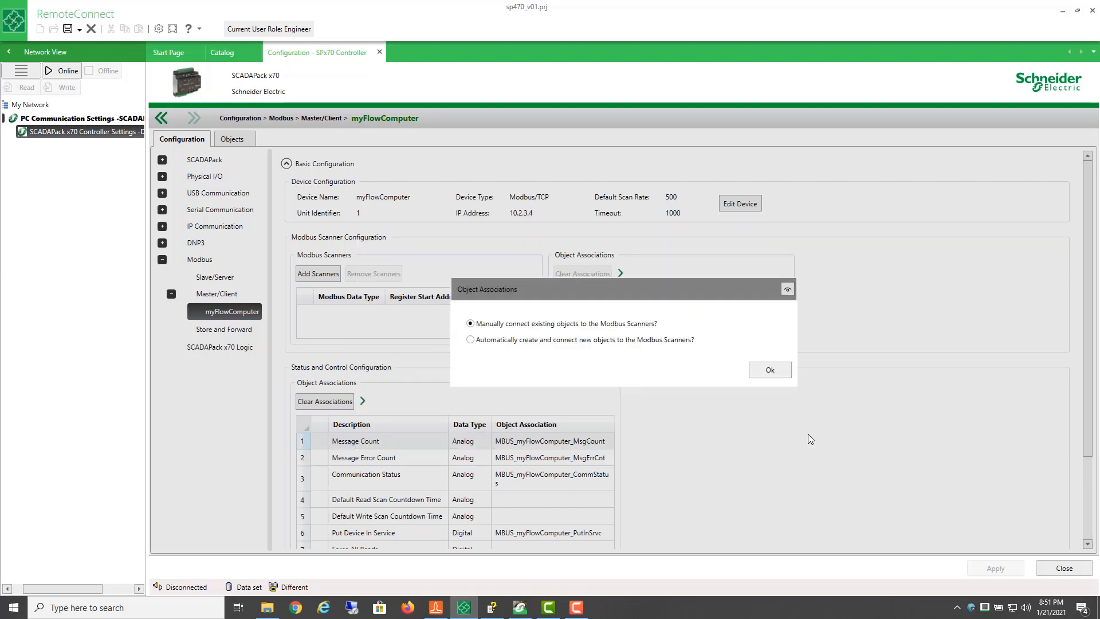
click(470, 340)
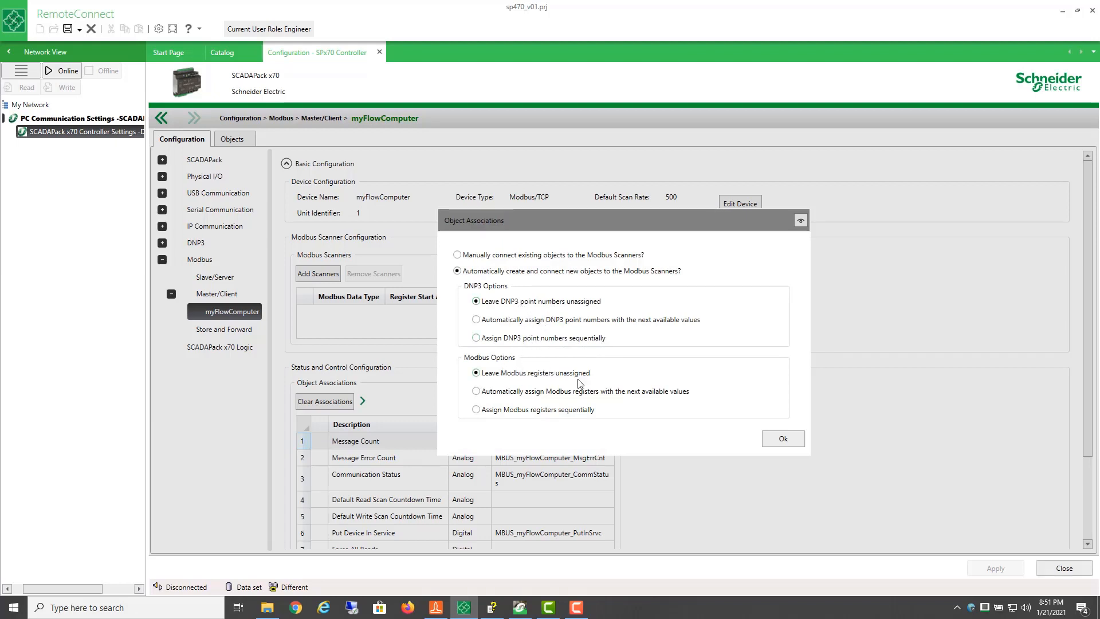
click(784, 439)
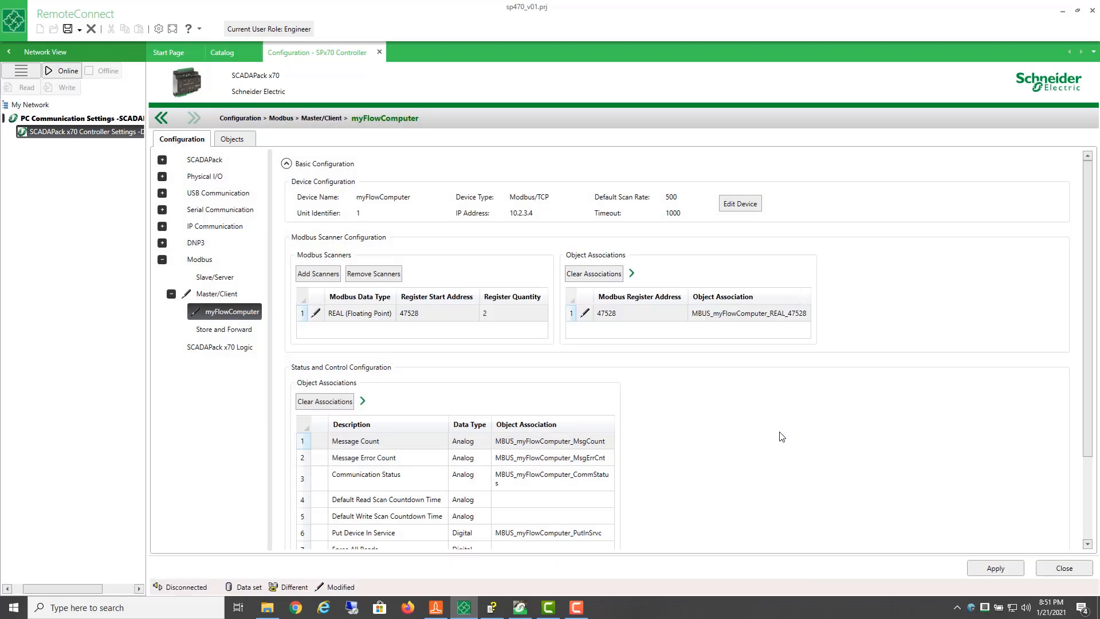
Step: Clear the object association of register 47528 and delete the object connected to the scanner
click(712, 316)
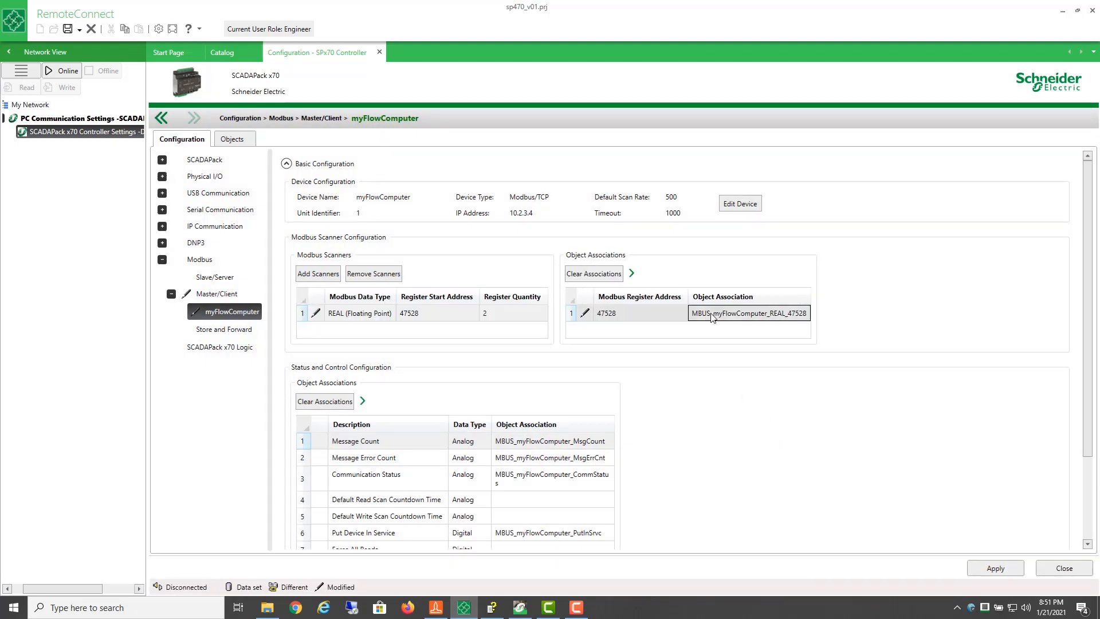
click(610, 275)
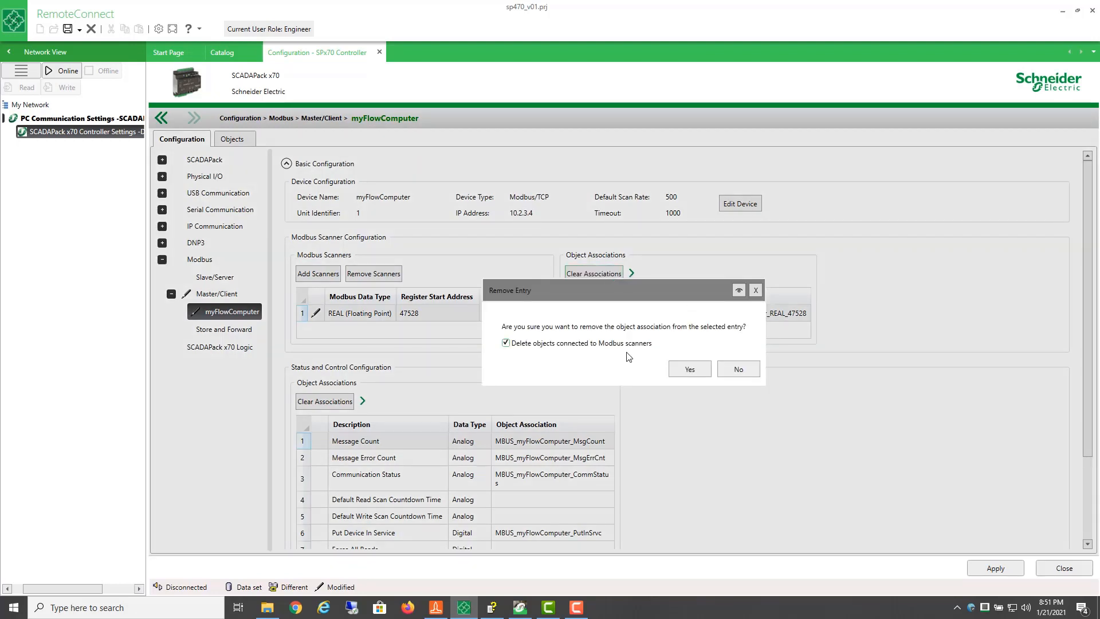
click(679, 369)
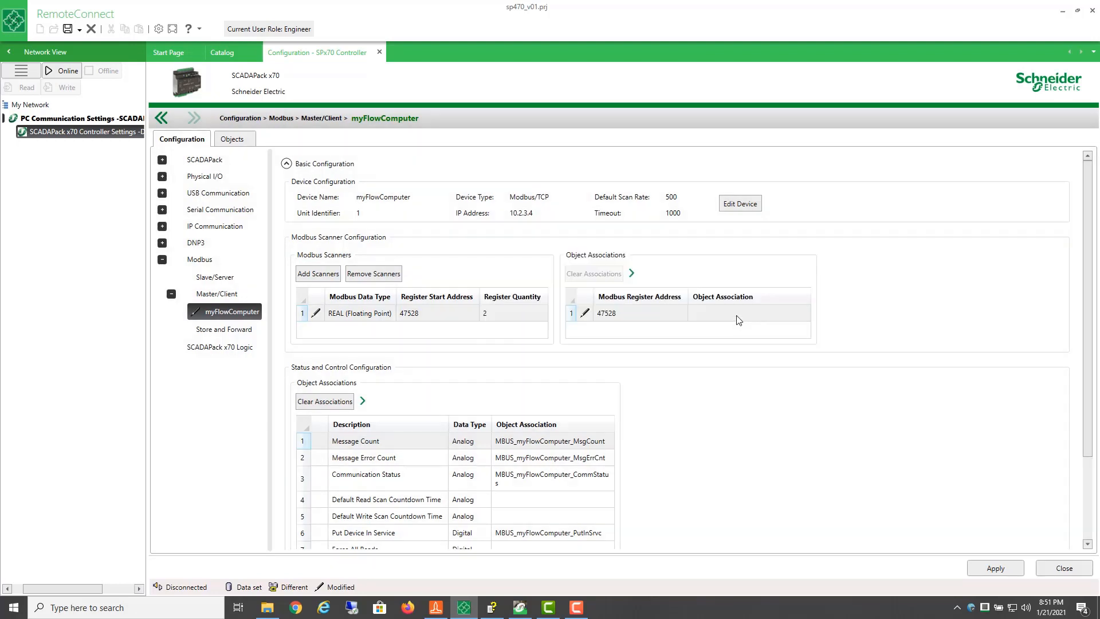
Step: Associate register 47528 with a new object named Flowrate and apply the configuration
click(739, 314)
double_click(738, 318)
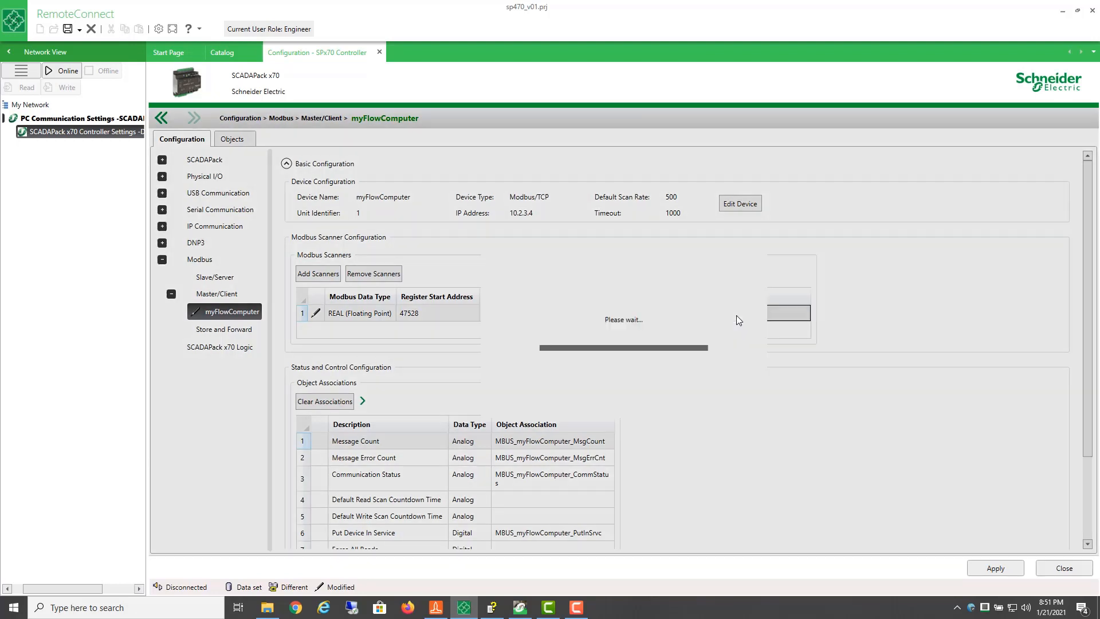
drag(715, 284, 540, 279)
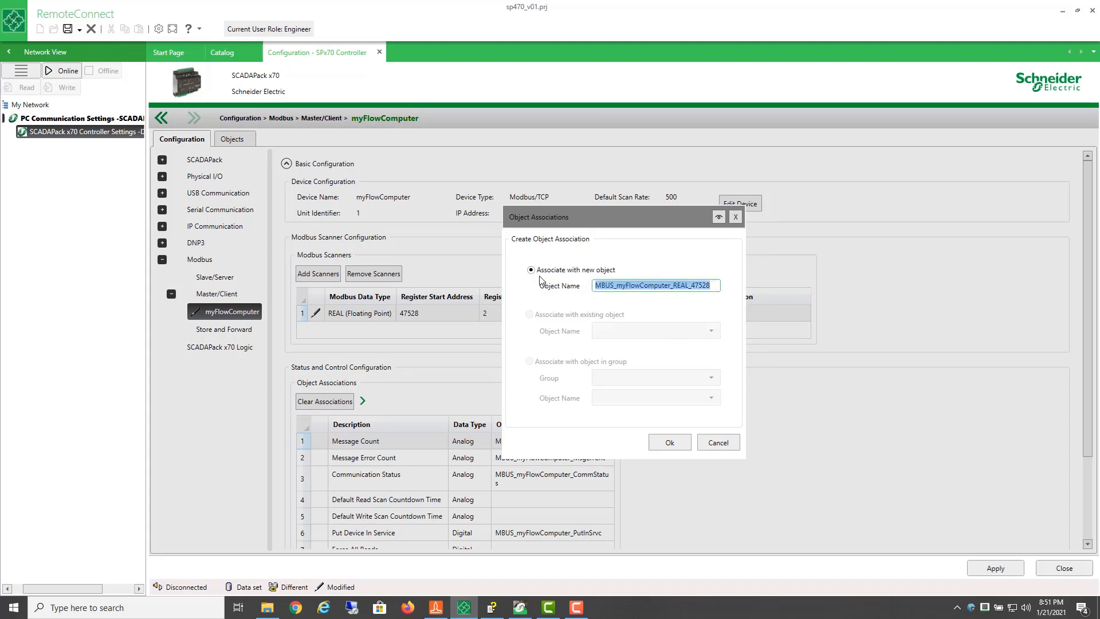
text(Flowrate)
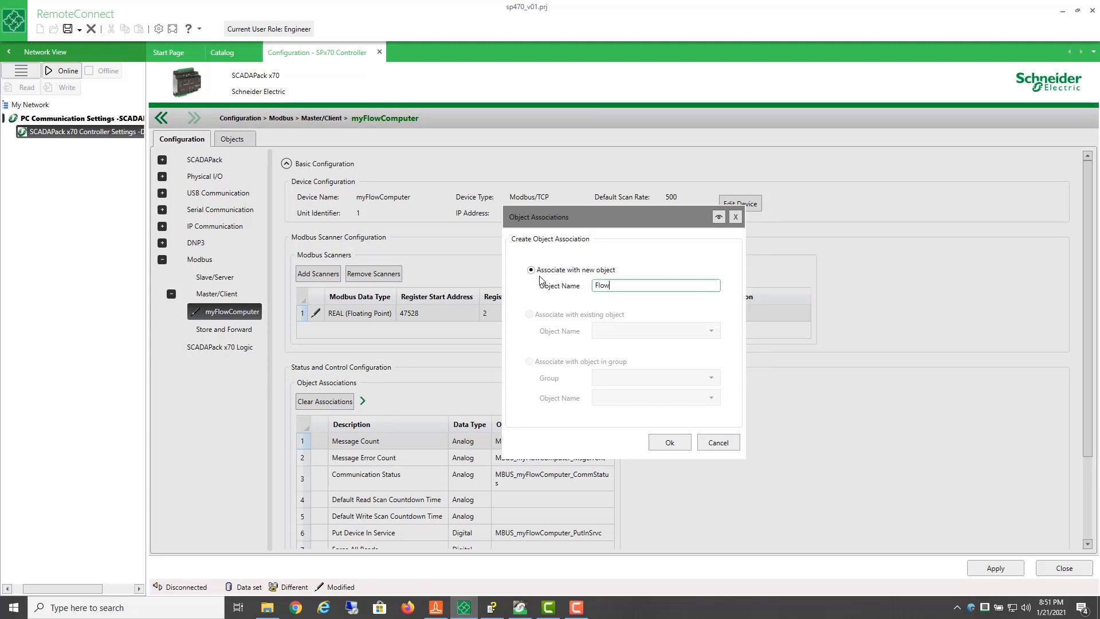
click(655, 447)
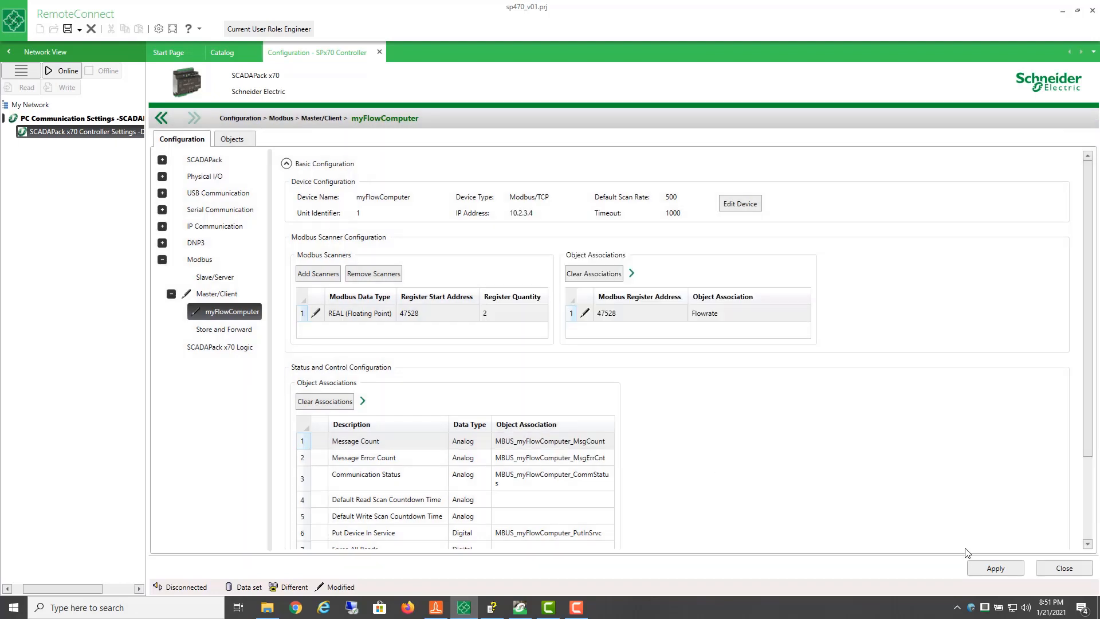
click(993, 570)
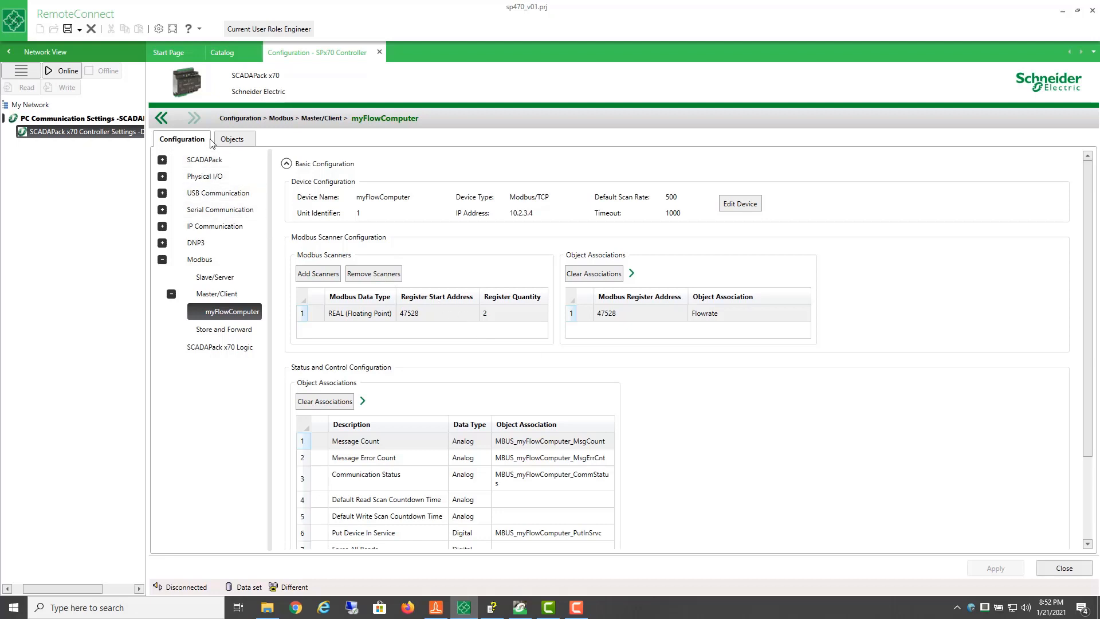
Step: Connect to the controller online and write the configuration and logic application to the device
click(66, 70)
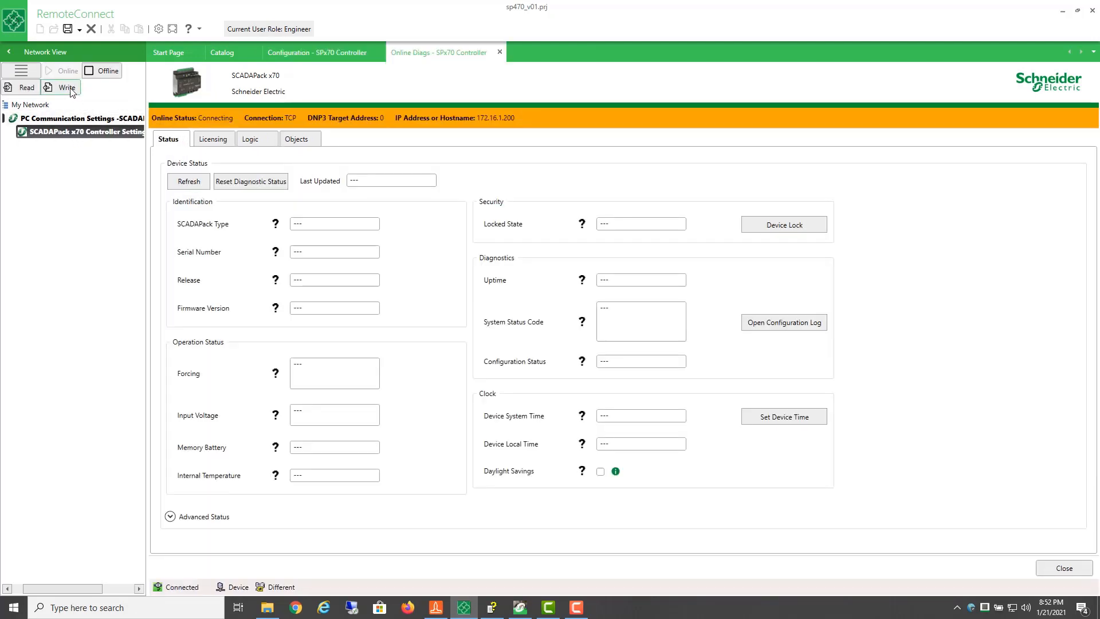
click(70, 91)
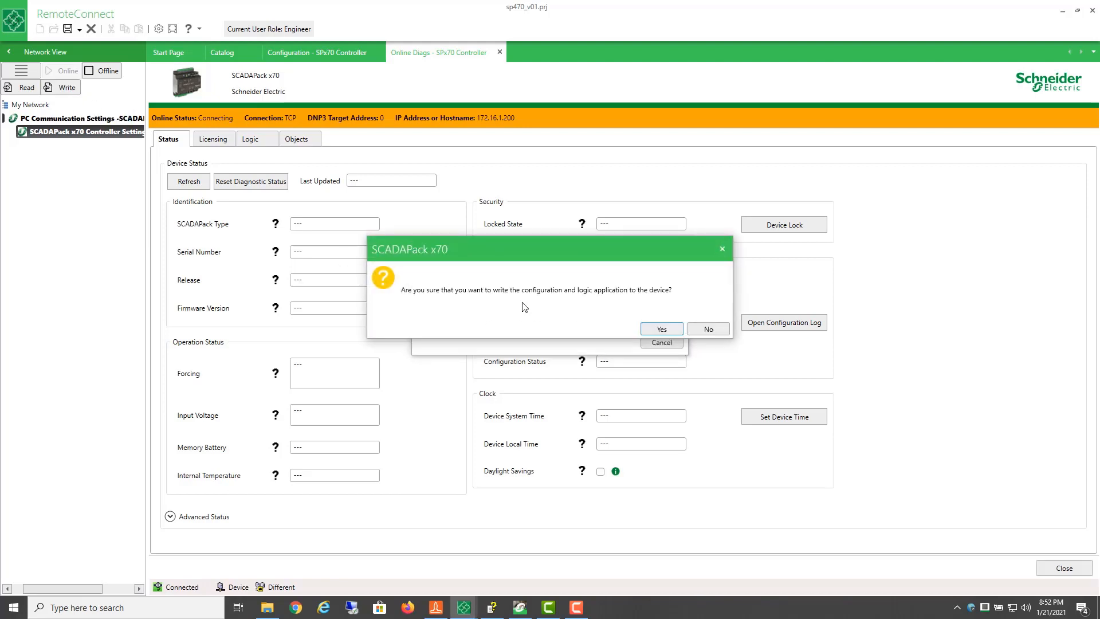
click(662, 330)
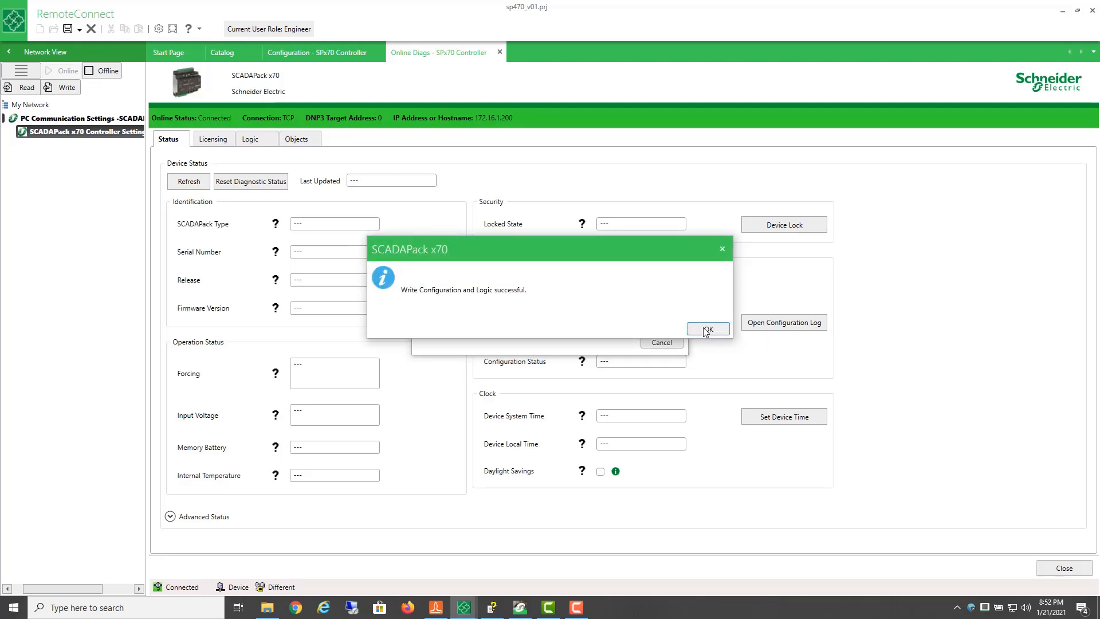
click(701, 332)
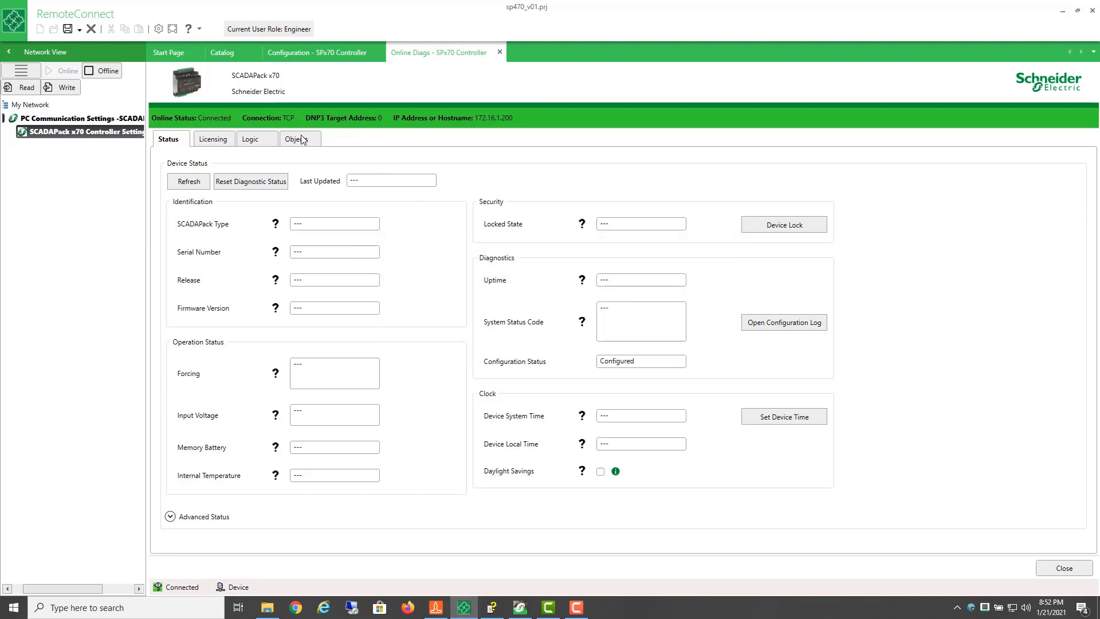
Step: Add an object browser named ModbusScanner to the controller's object configuration
click(310, 143)
click(304, 53)
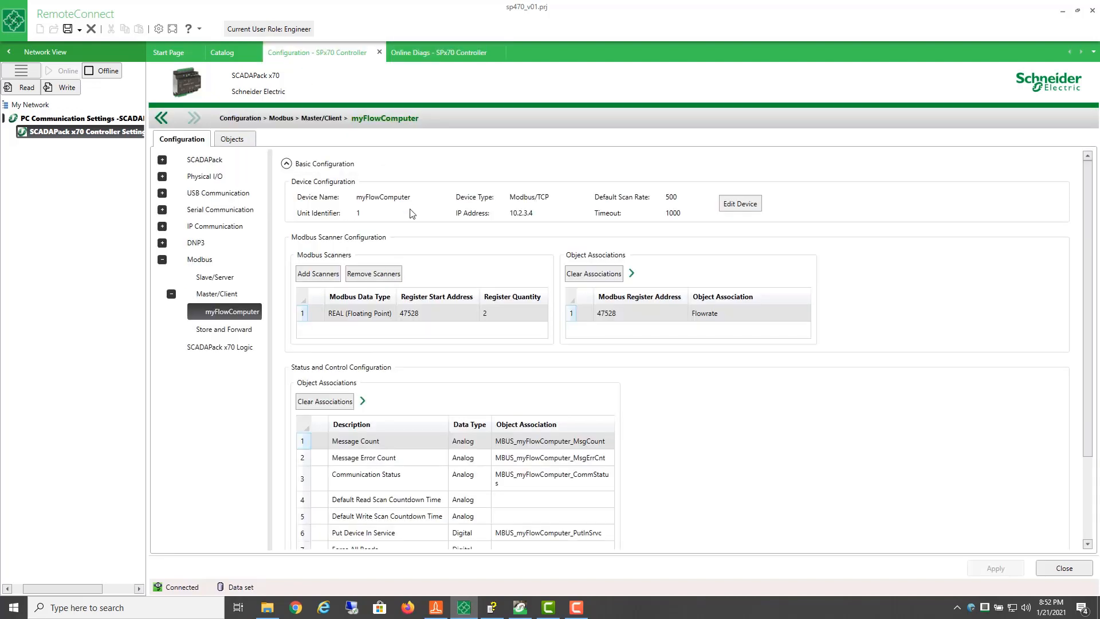
scroll(416, 407, down, 1)
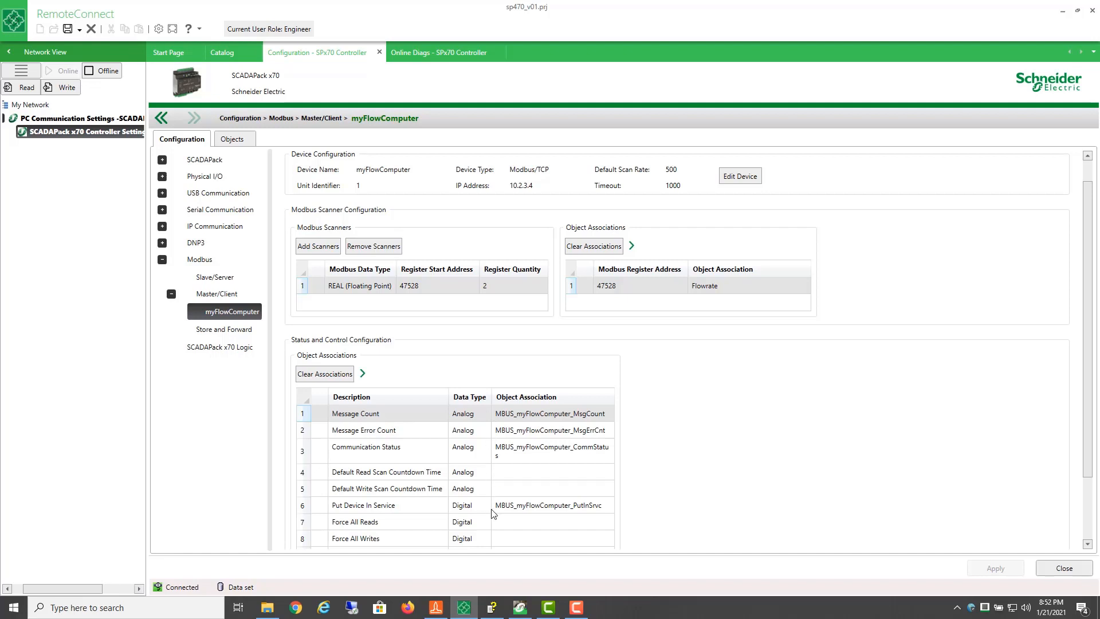
click(247, 144)
click(246, 183)
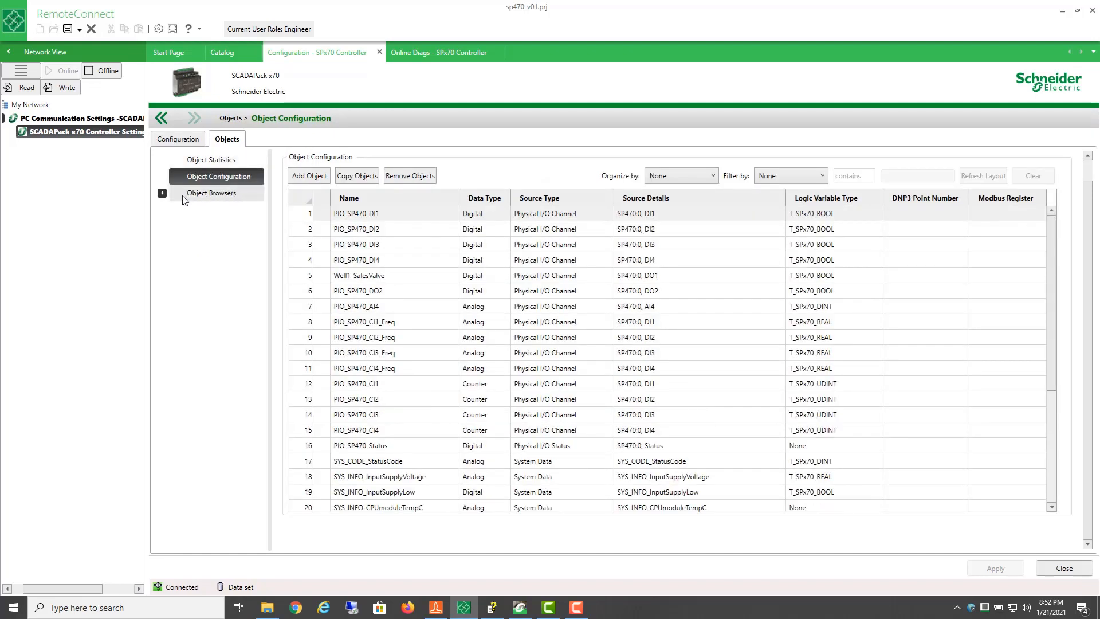
click(164, 195)
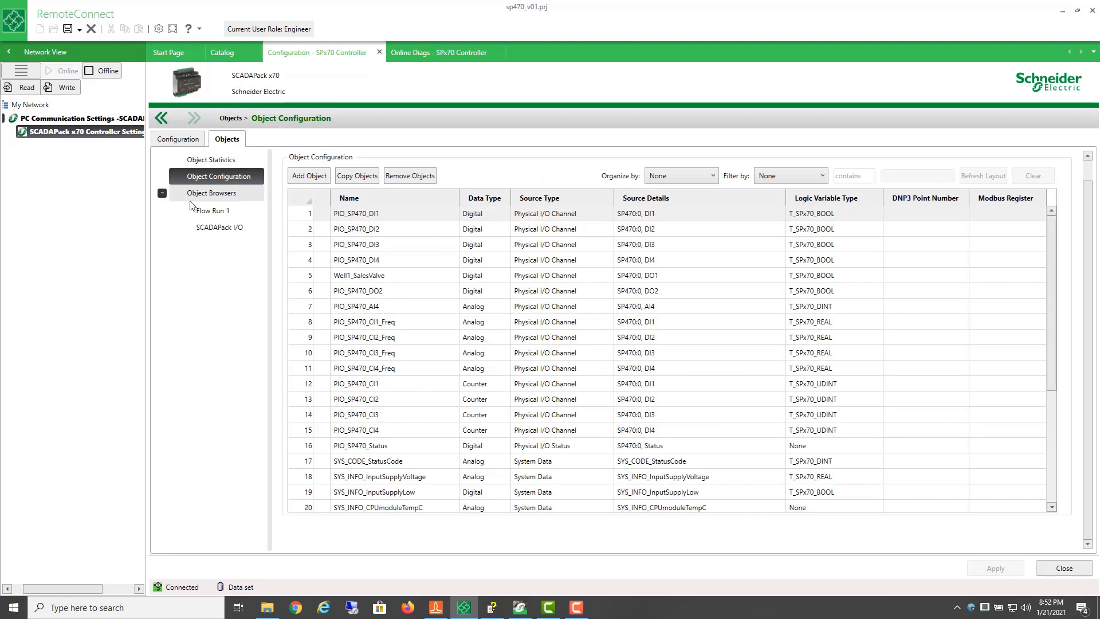
click(224, 201)
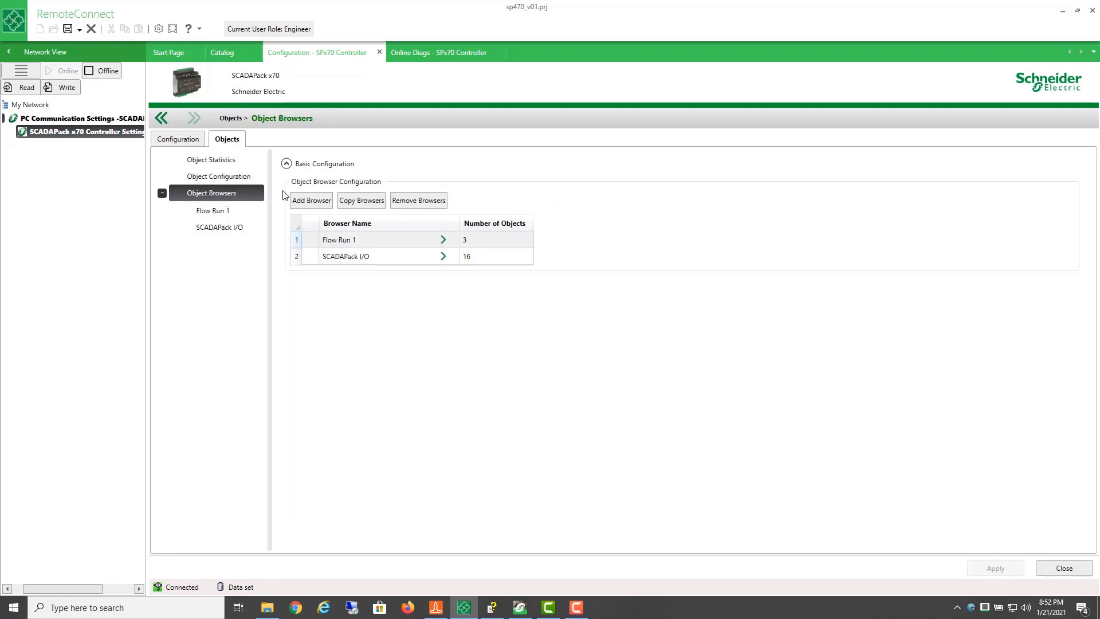
click(313, 202)
text(Mo)
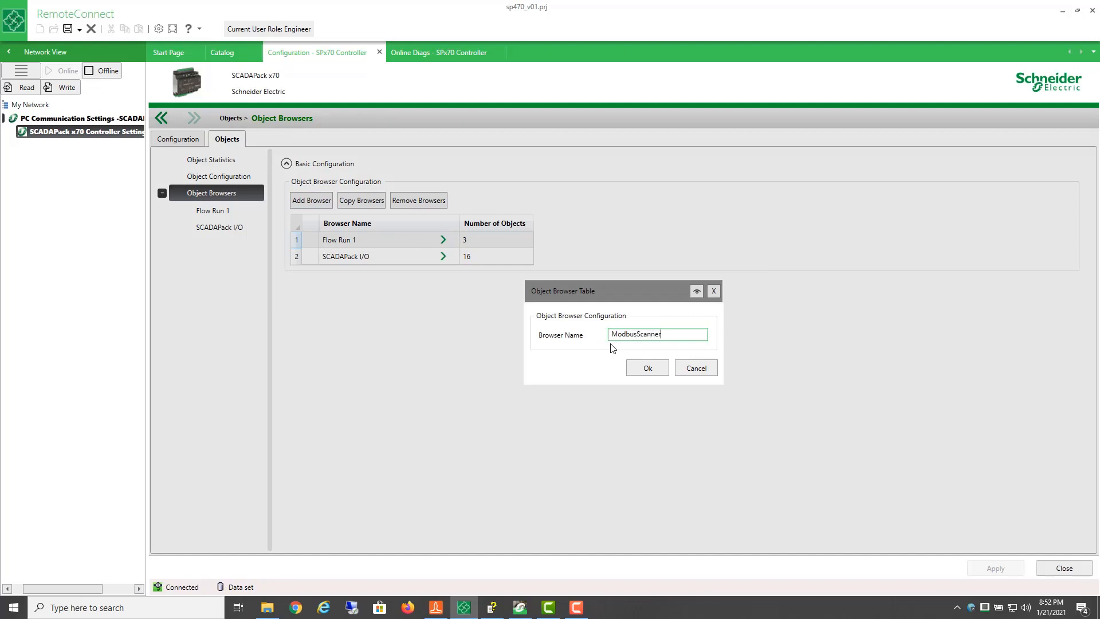
text(dbusScanner)
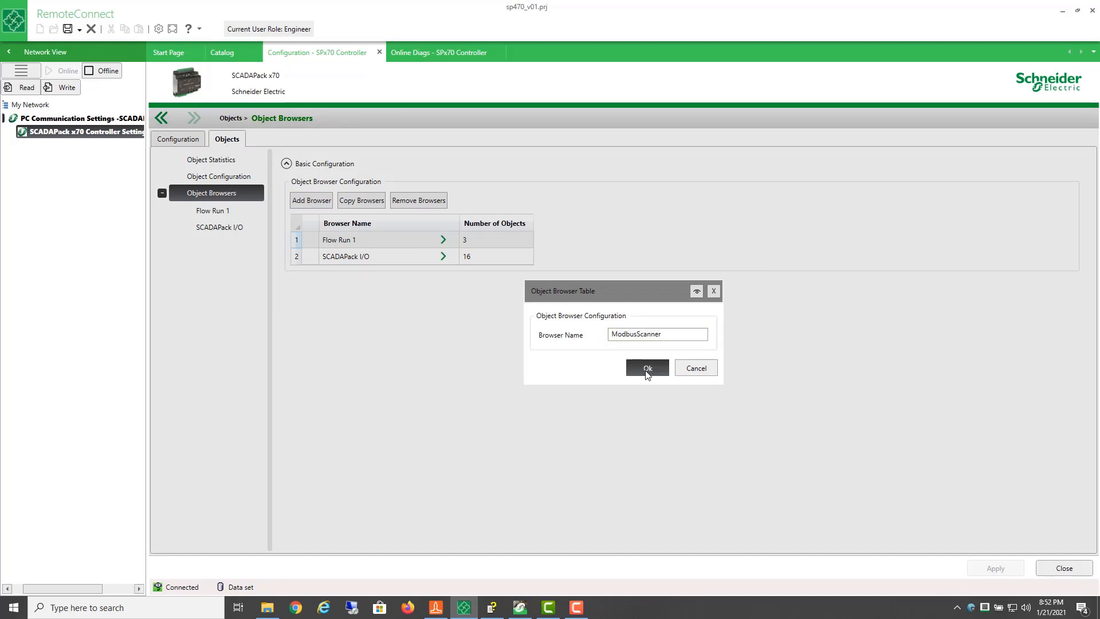
click(645, 369)
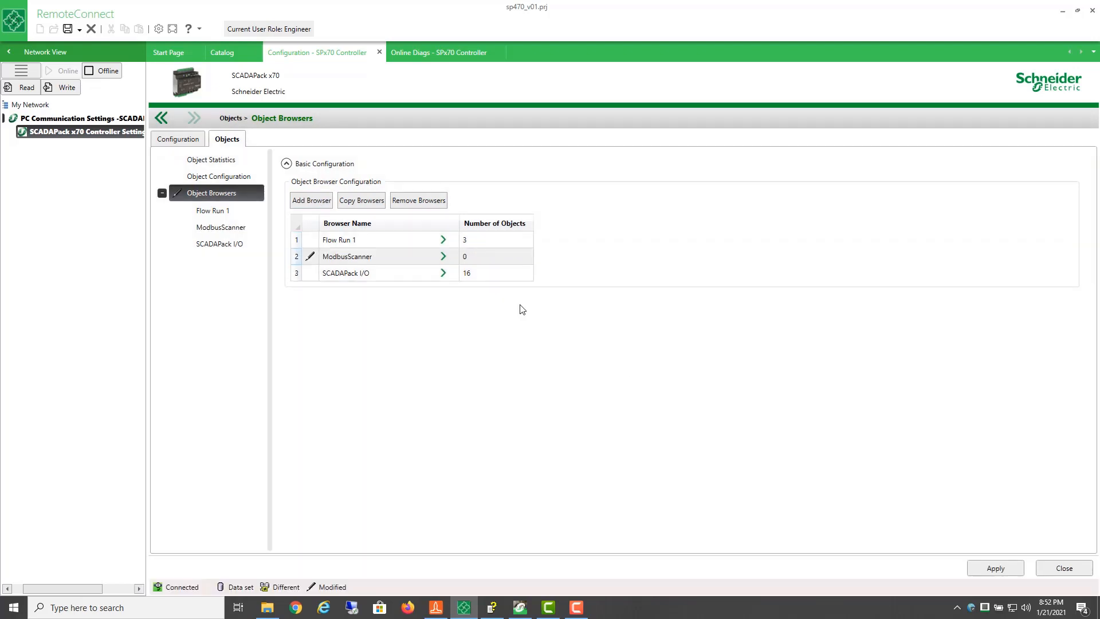
Step: Add all objects in the MBUS_myFlowComputer group to the ModbusScanner object browser and apply the configuration
click(443, 257)
click(308, 200)
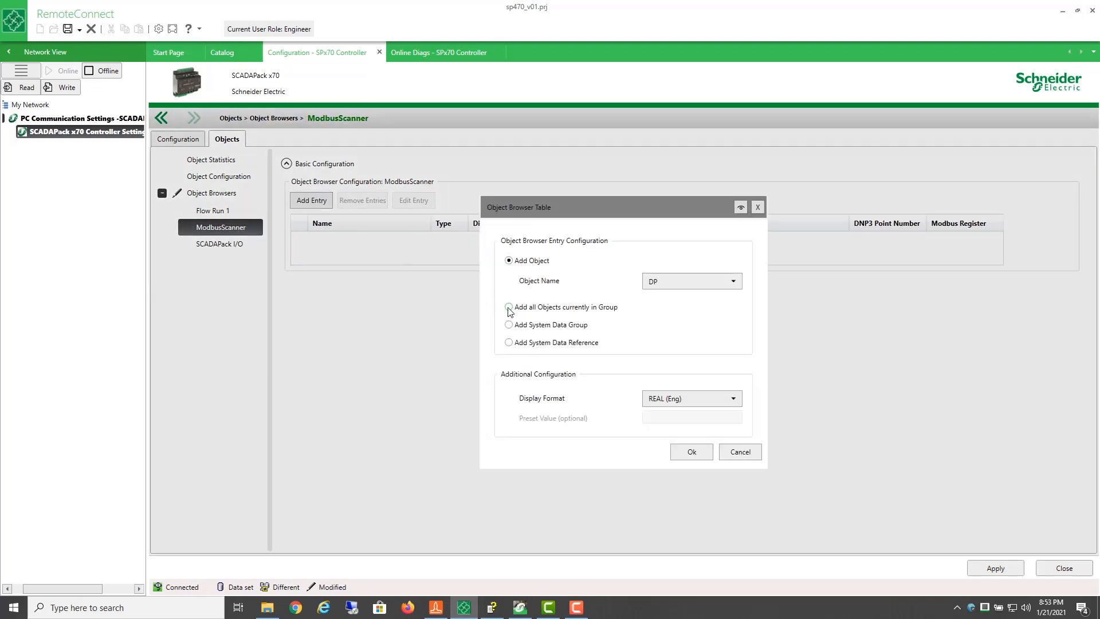
click(509, 308)
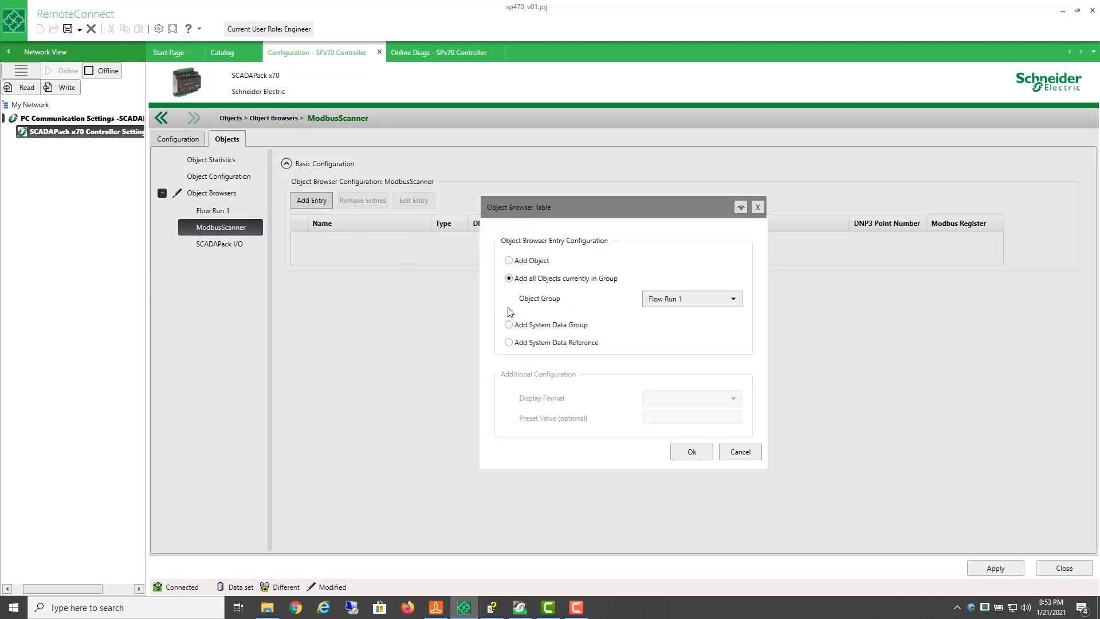
click(735, 301)
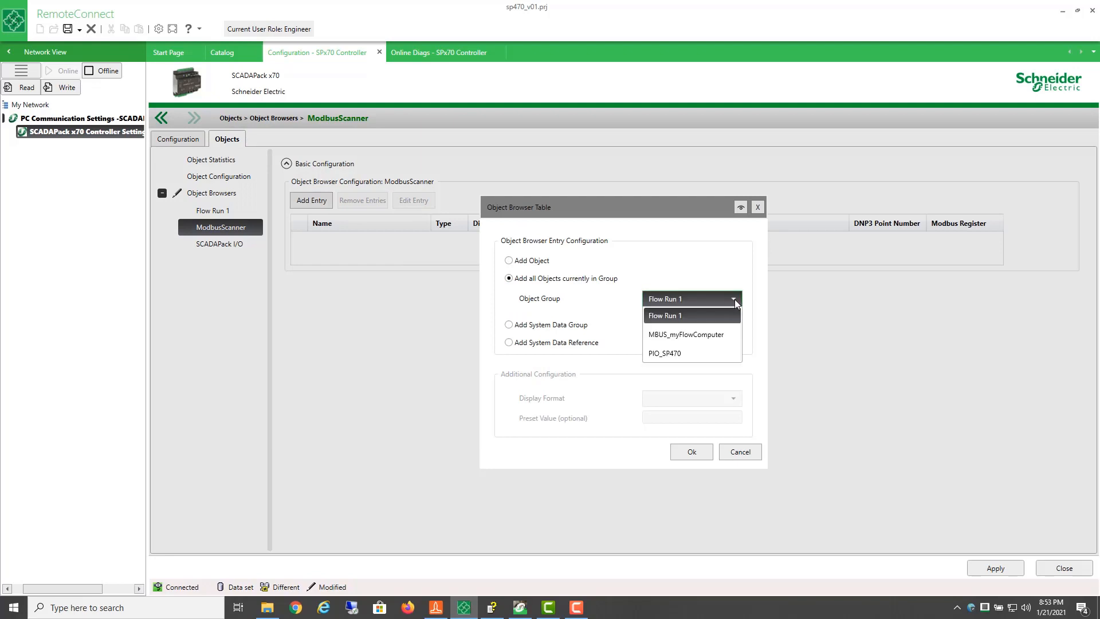
click(716, 343)
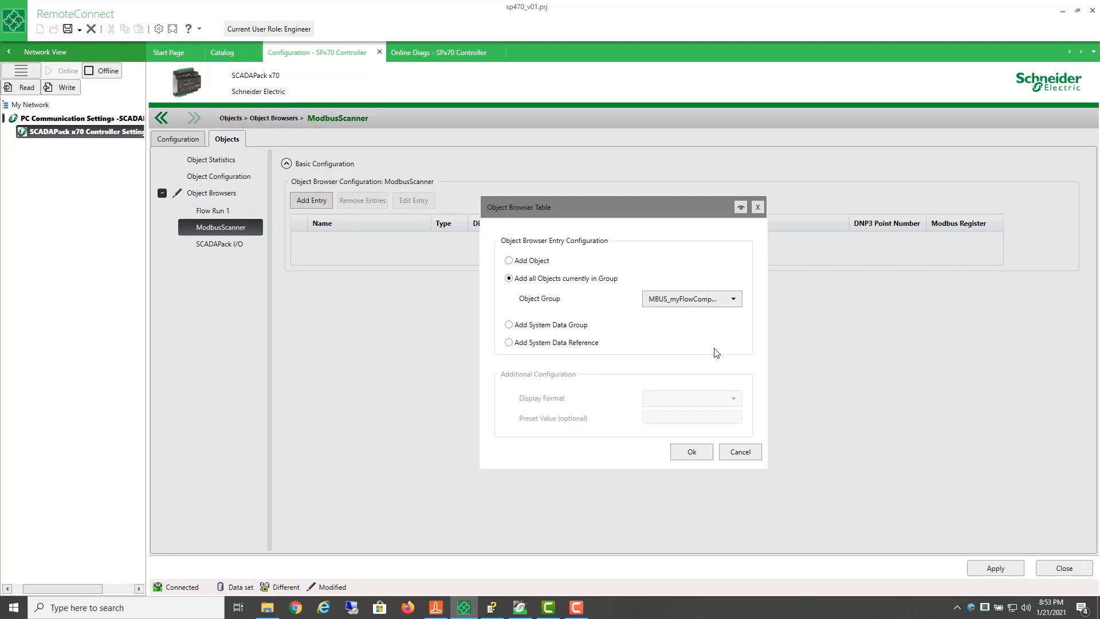
click(699, 453)
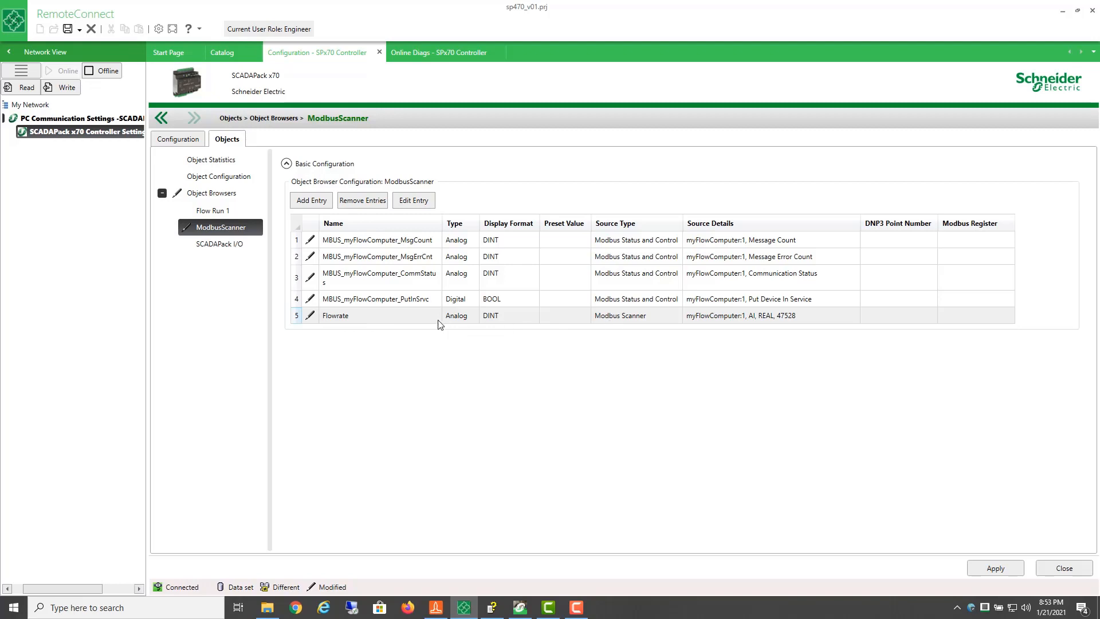
click(1003, 569)
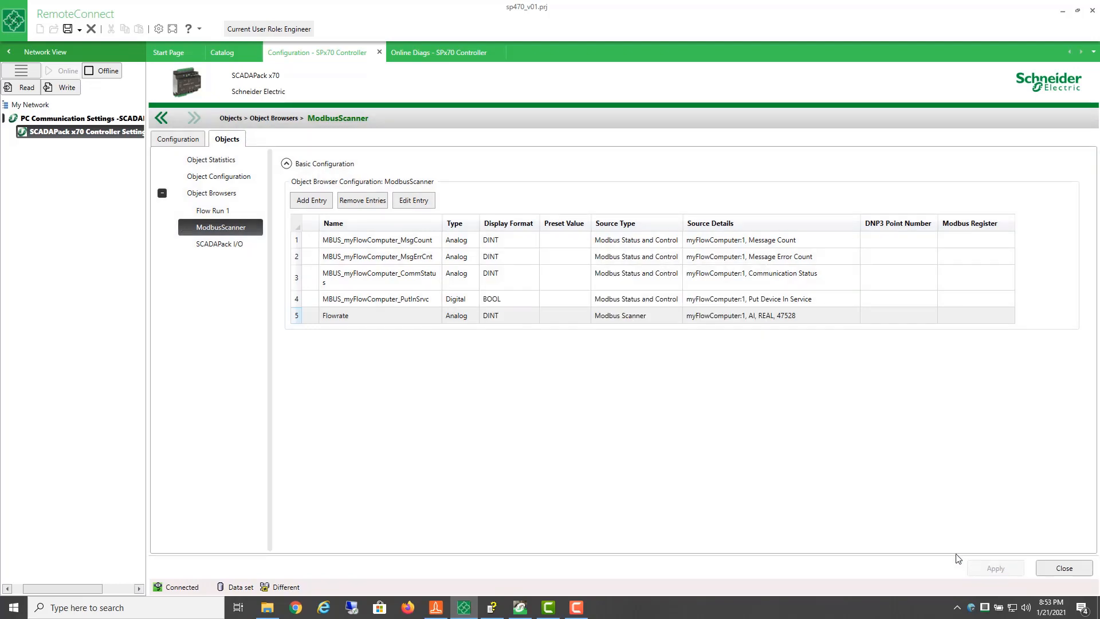
Step: Open the ModbusScanner browser in the online diagnostics and enable auto refresh every 1 second
click(425, 52)
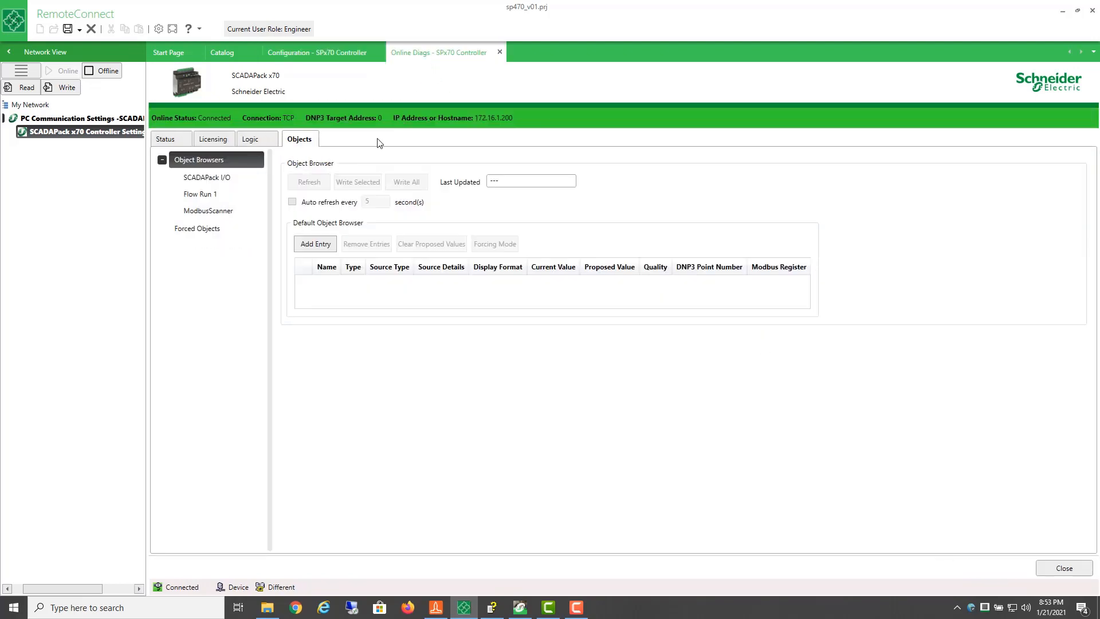
click(223, 216)
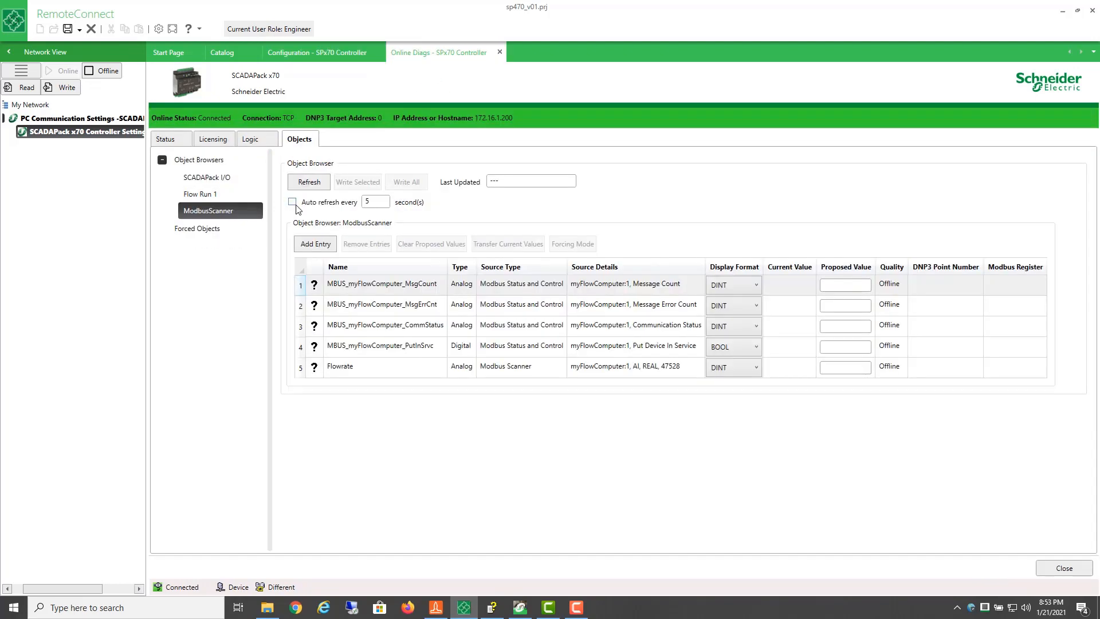
double_click(379, 200)
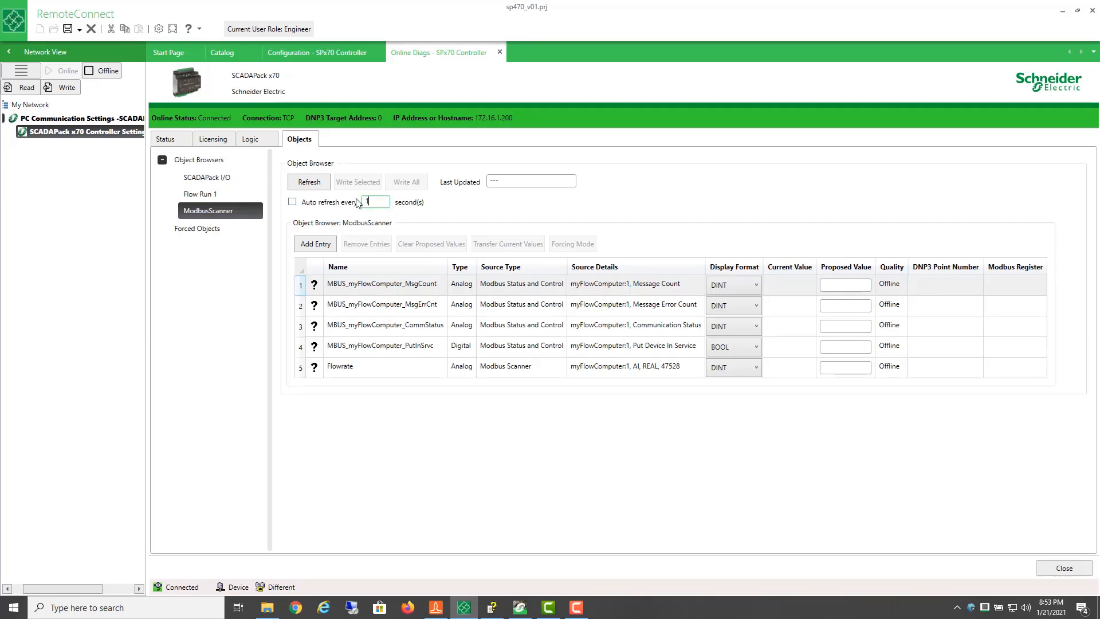
click(293, 202)
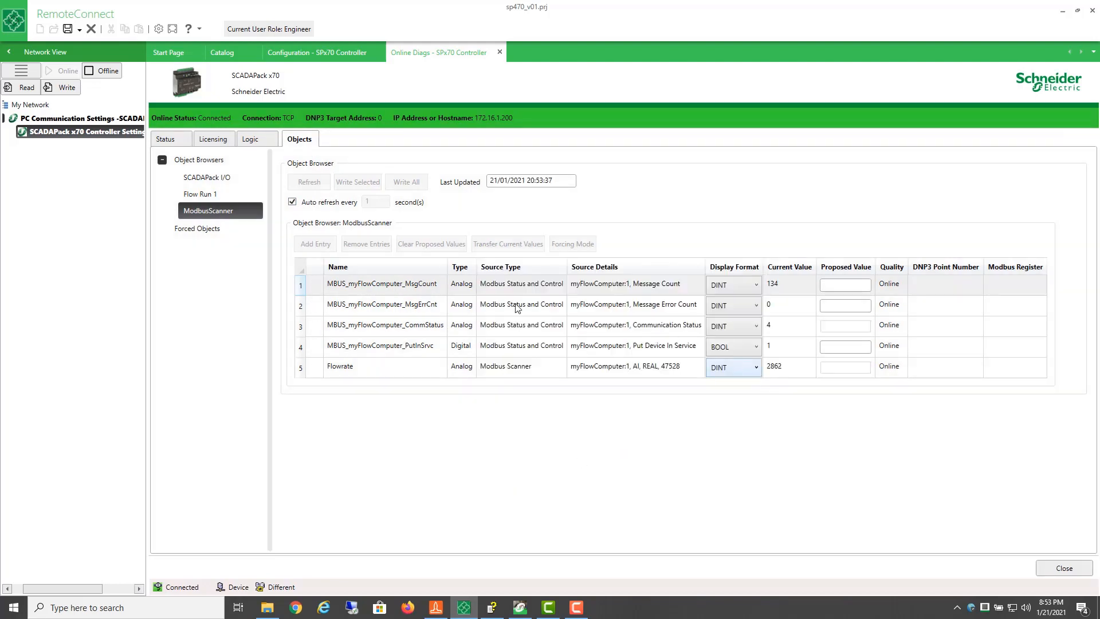
Step: Set Flowrate's display format to REAL (Eng) with auto refresh back on, and compare it with the Flow Volume Rate in Realflo
click(293, 203)
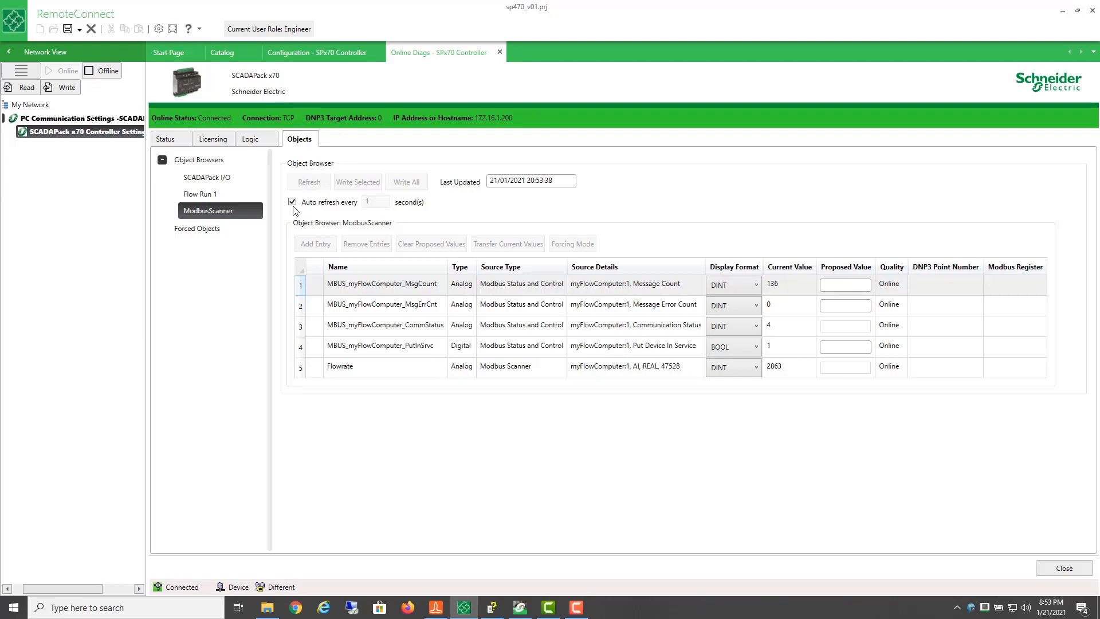
click(756, 367)
click(745, 407)
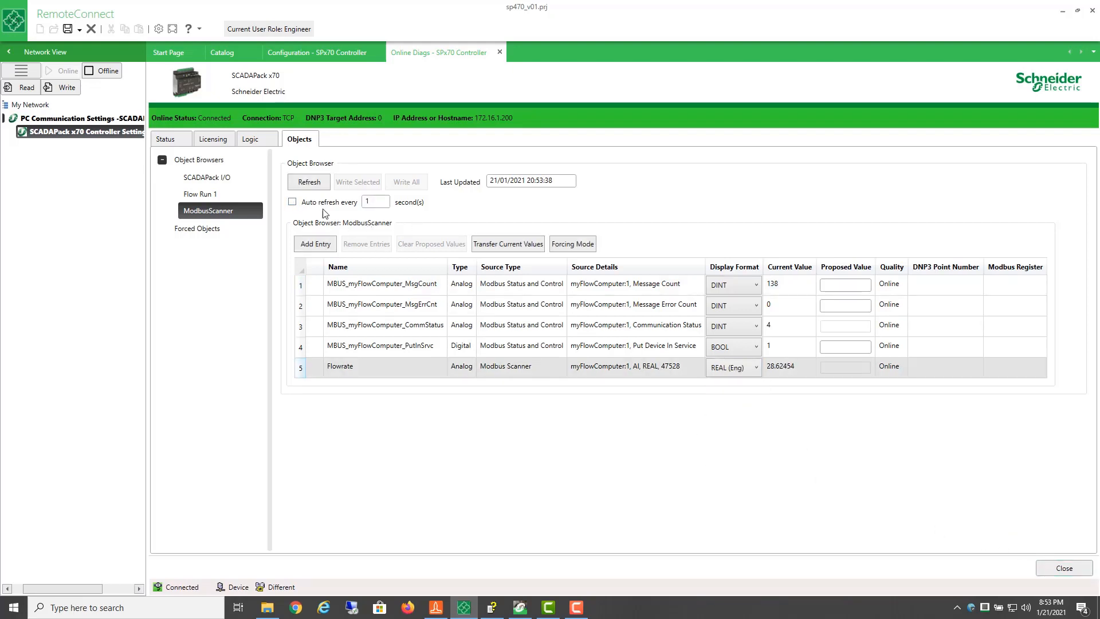
click(293, 202)
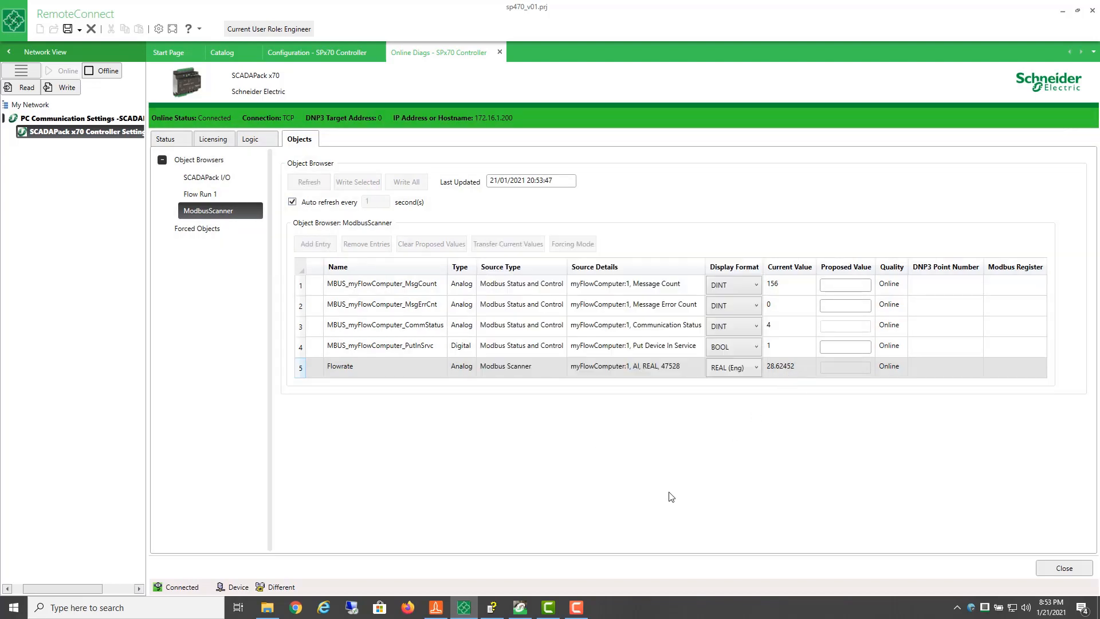
click(433, 611)
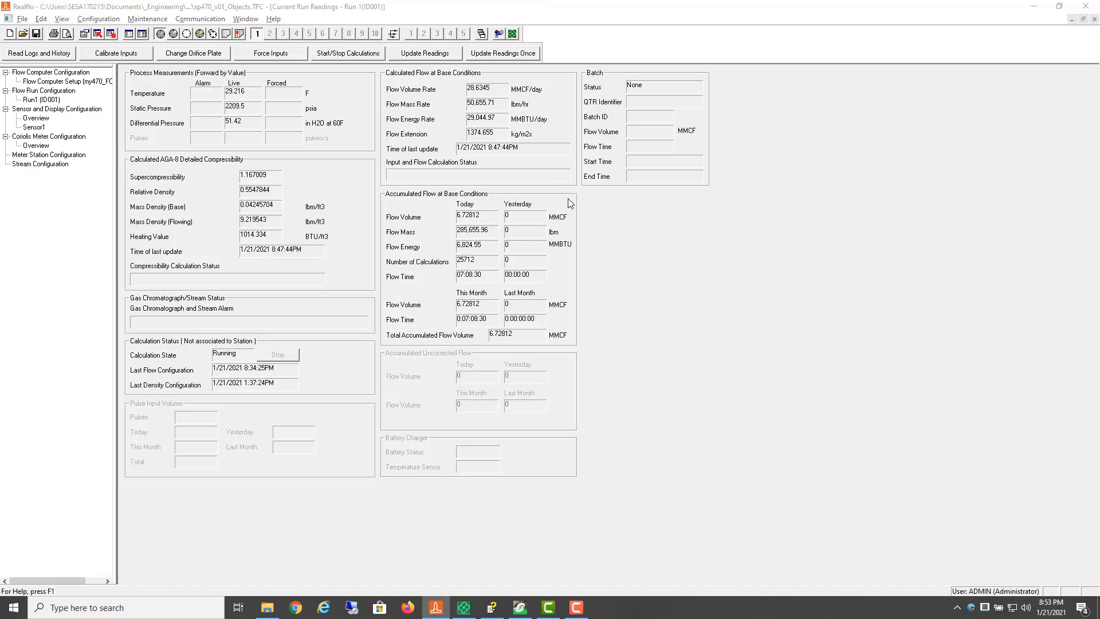
key(alt+Tab)
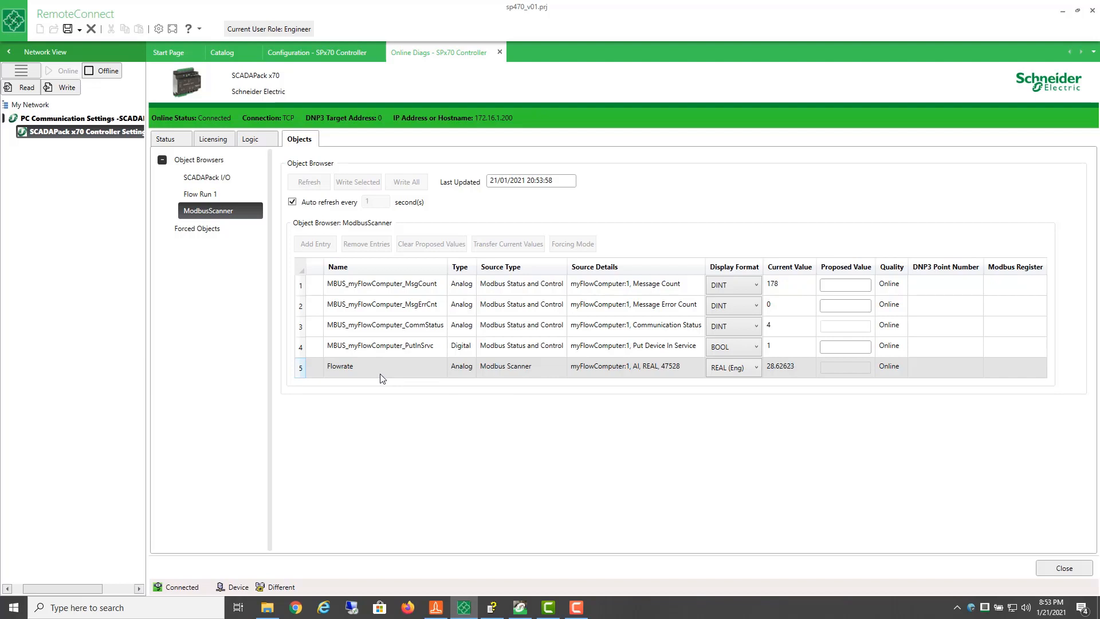
Step: Set the Flowrate object's logic variable type to T_SPx70_ADV_ANALOG in the controller's object configuration
click(339, 52)
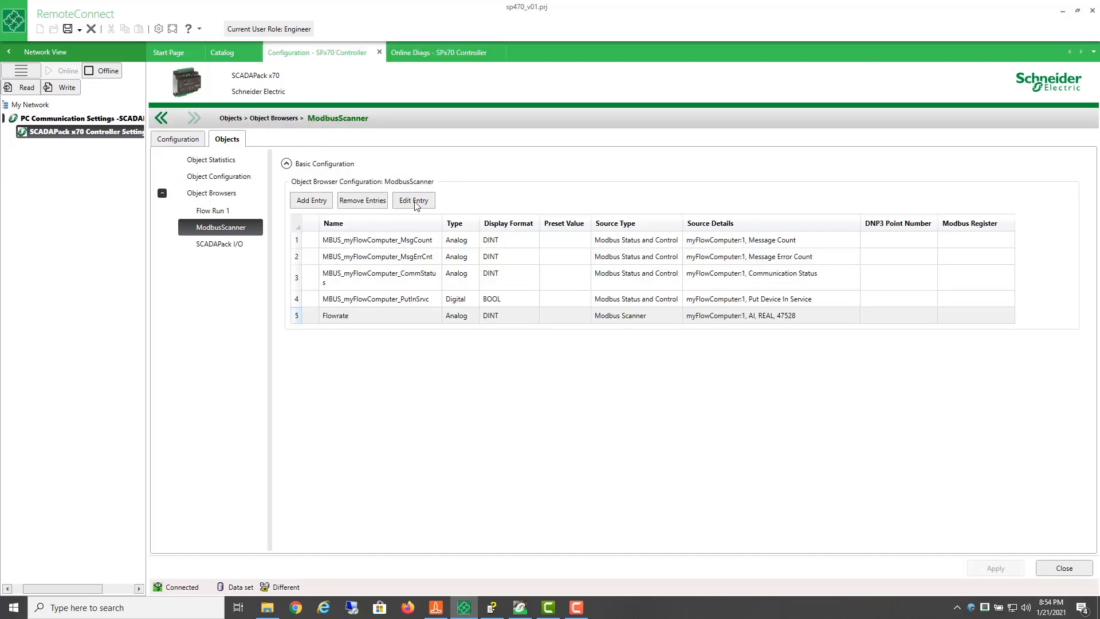
click(219, 176)
scroll(447, 453, down, 4)
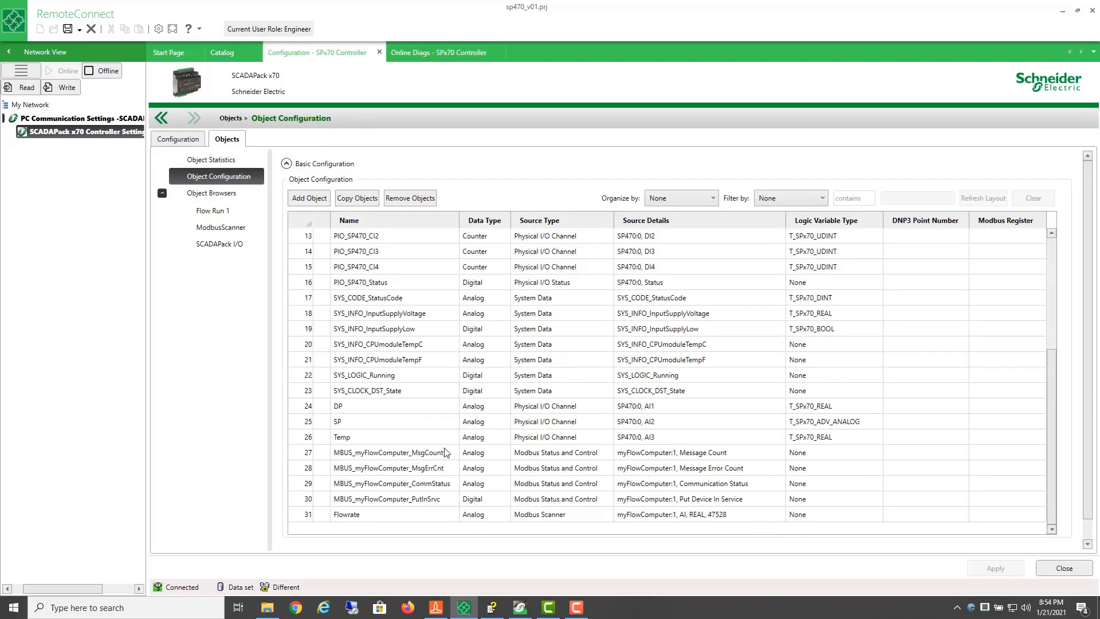
double_click(402, 515)
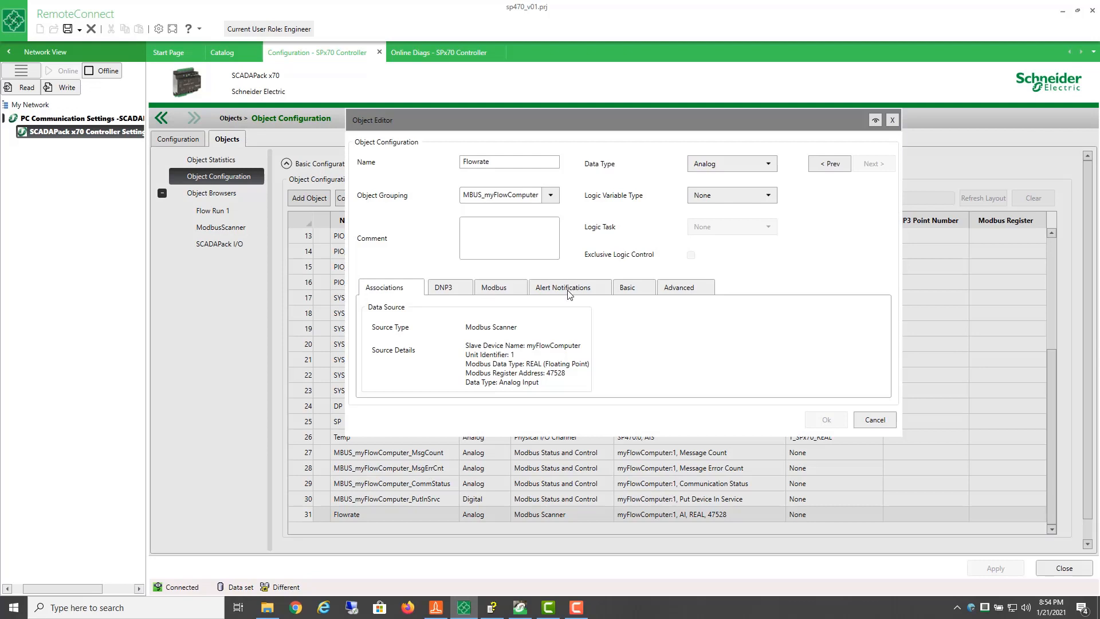
click(709, 195)
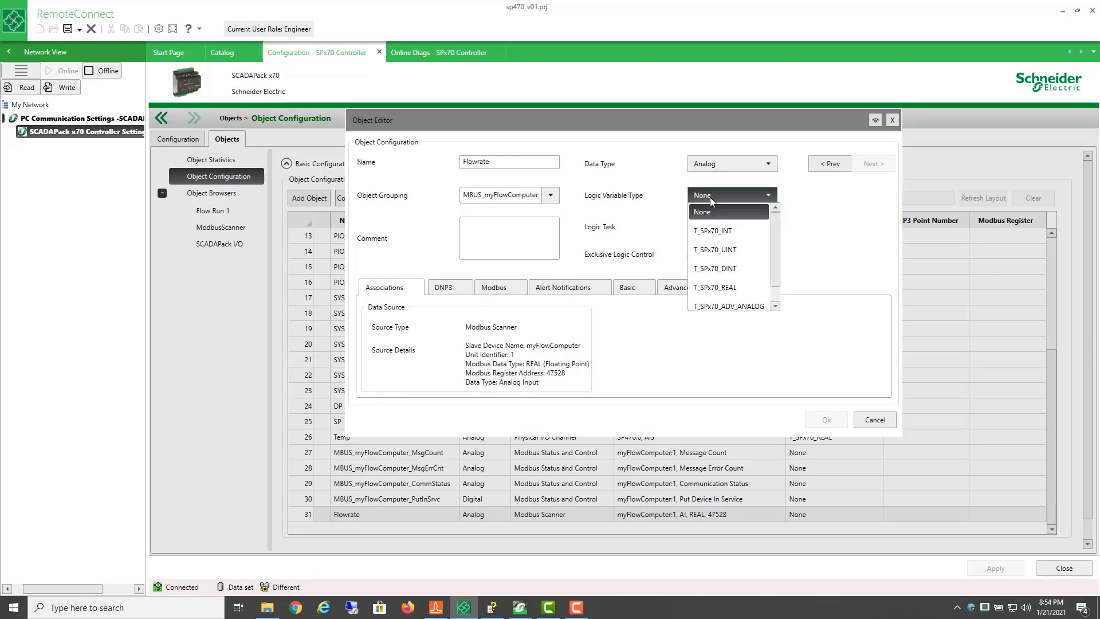
click(708, 288)
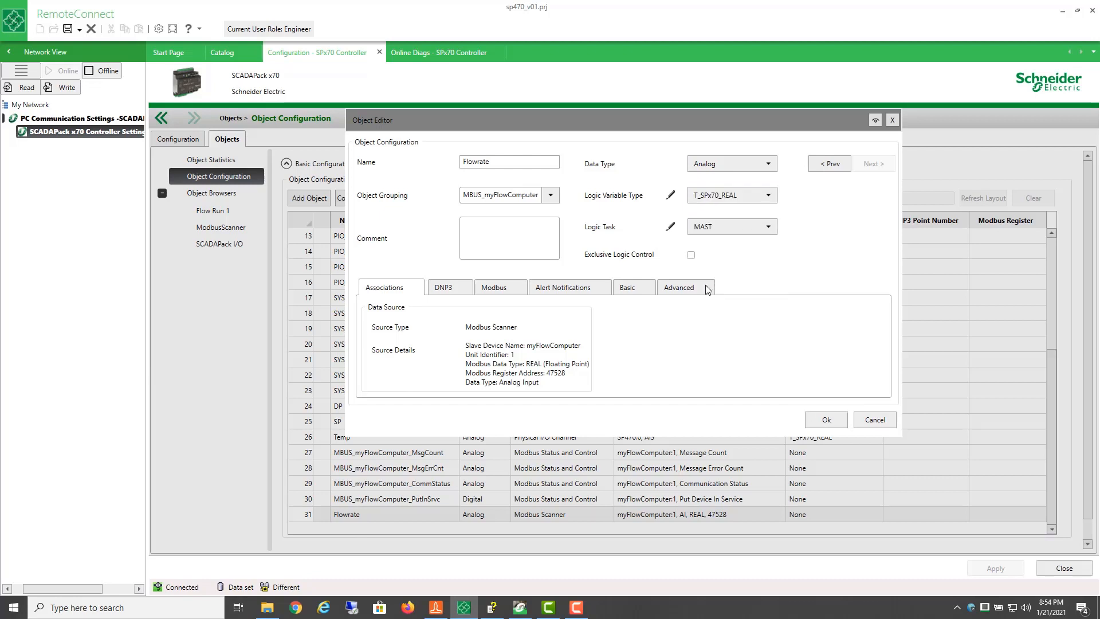
click(722, 199)
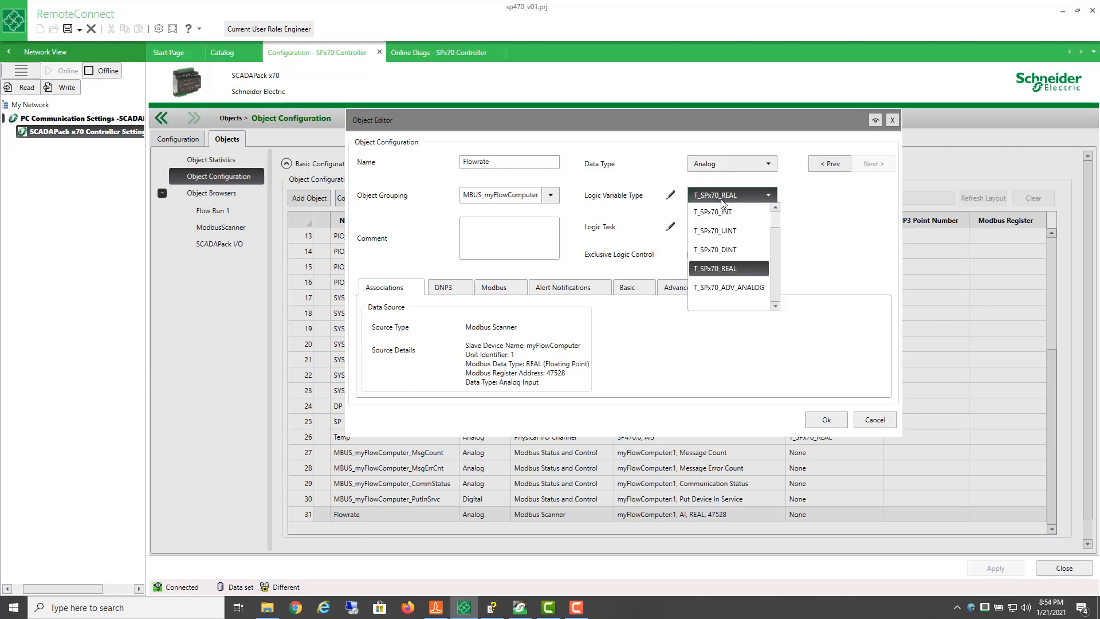
click(729, 289)
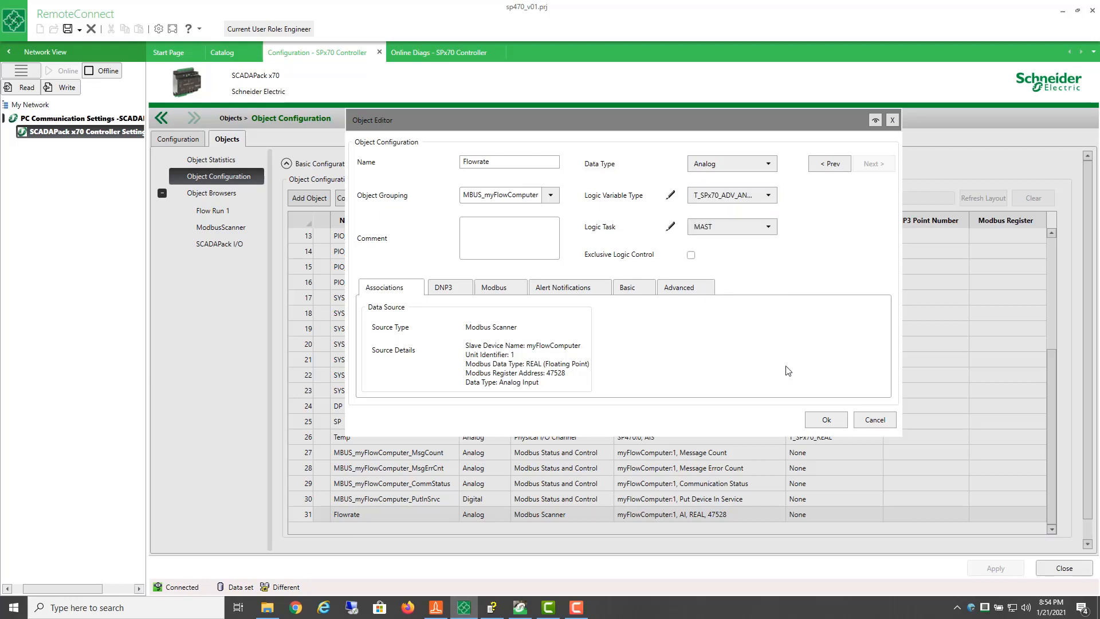
click(825, 421)
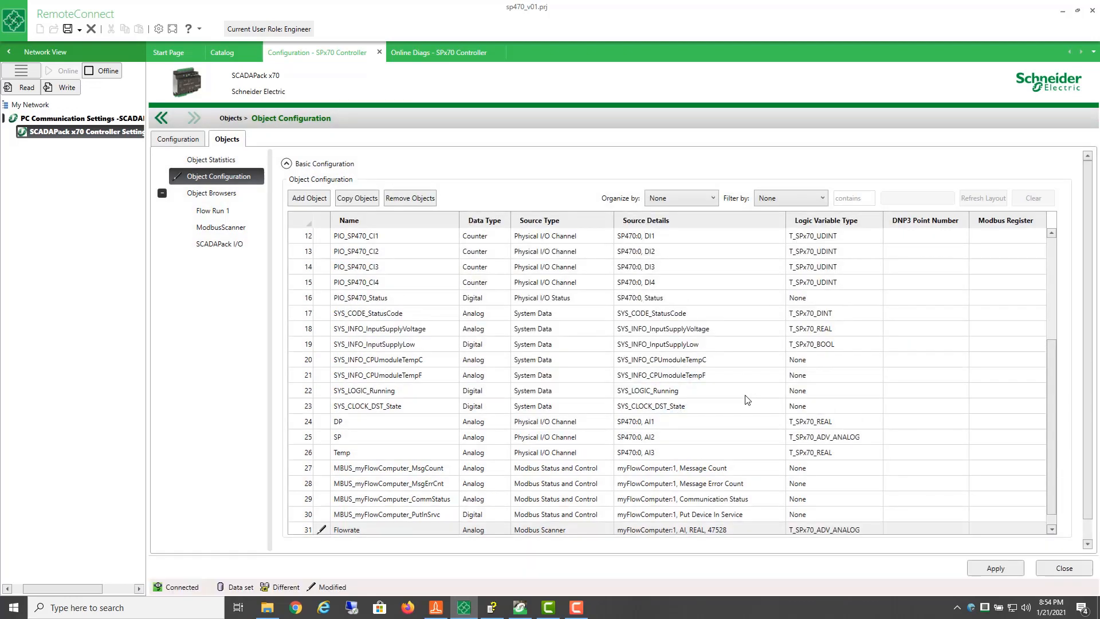
Step: Enable the Limit 1L alert notification for the Flowrate object with a value of 20
double_click(401, 519)
click(549, 290)
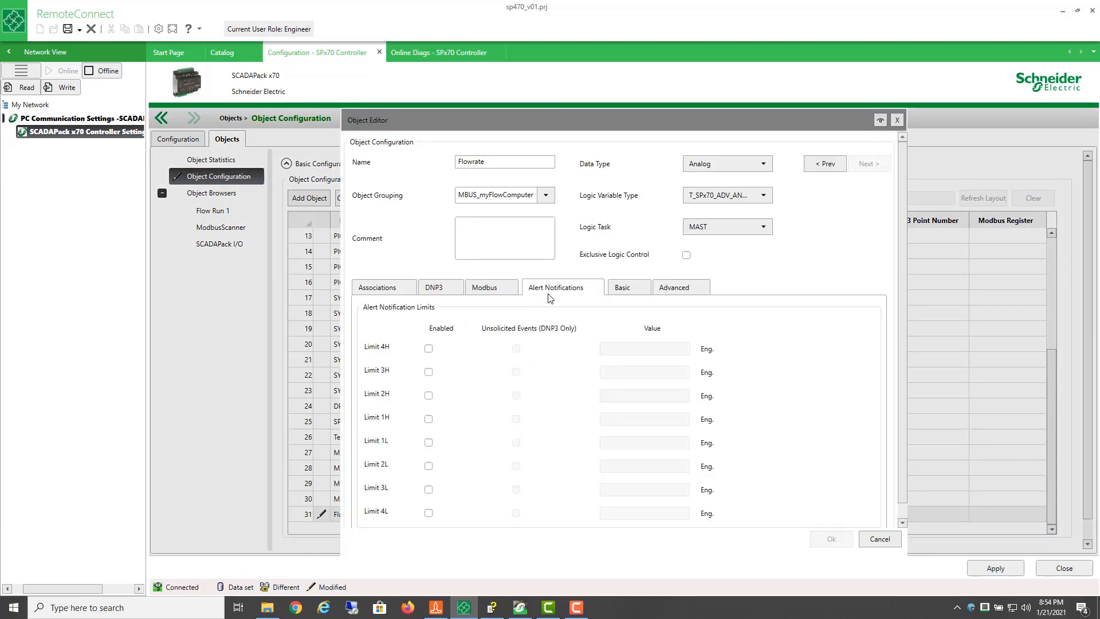
click(428, 443)
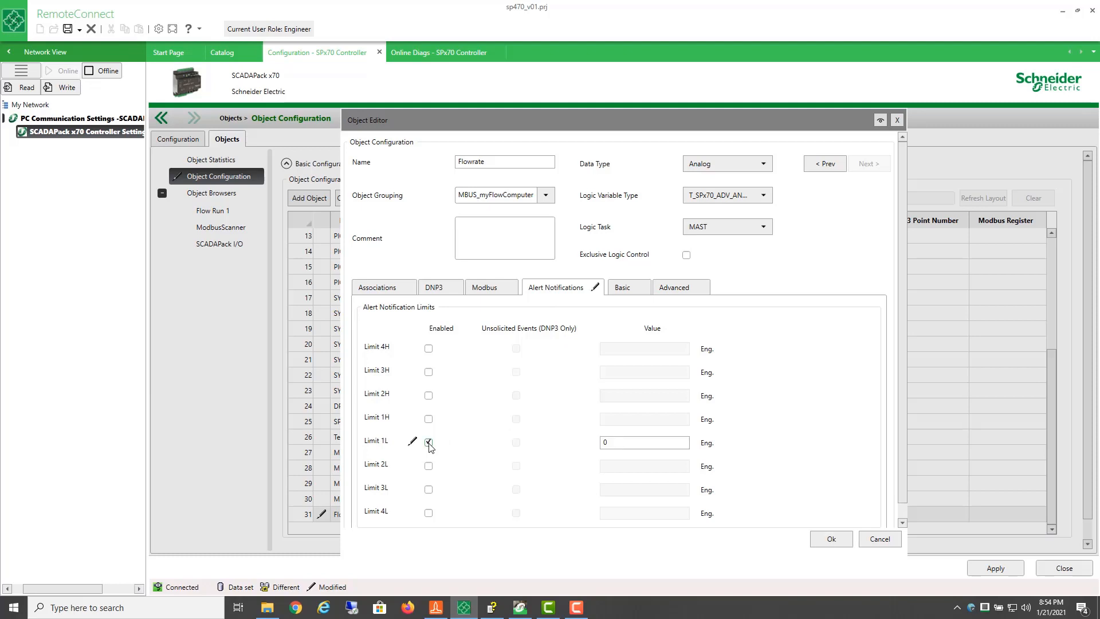
click(622, 443)
text(20)
click(842, 542)
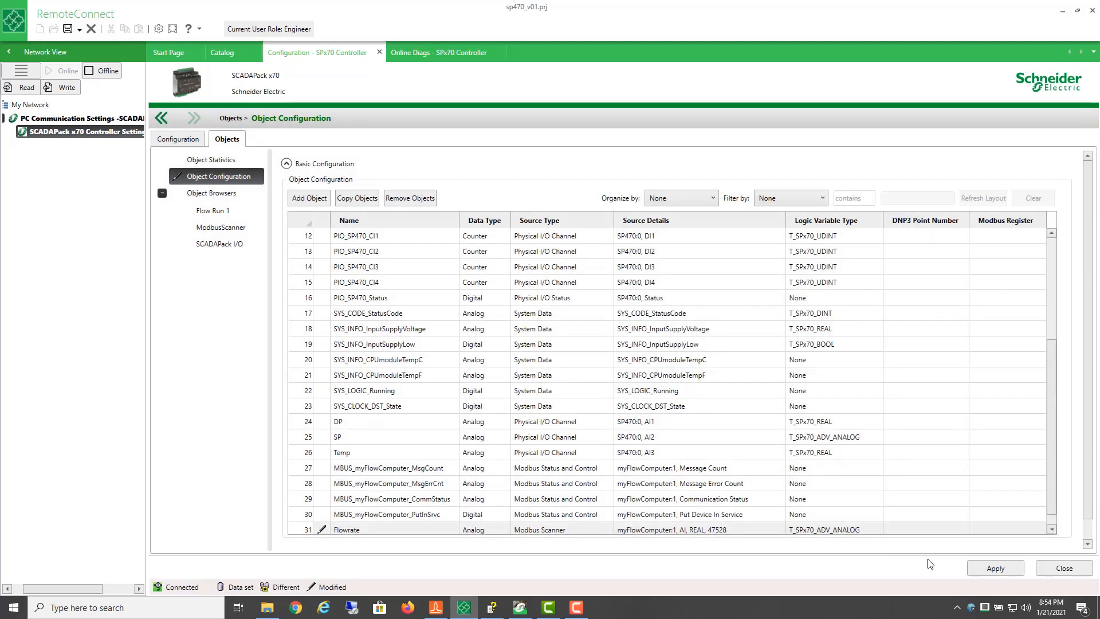
Step: Apply the object configuration and authorize the resulting modification in SCADAPack x70 Logic
click(985, 569)
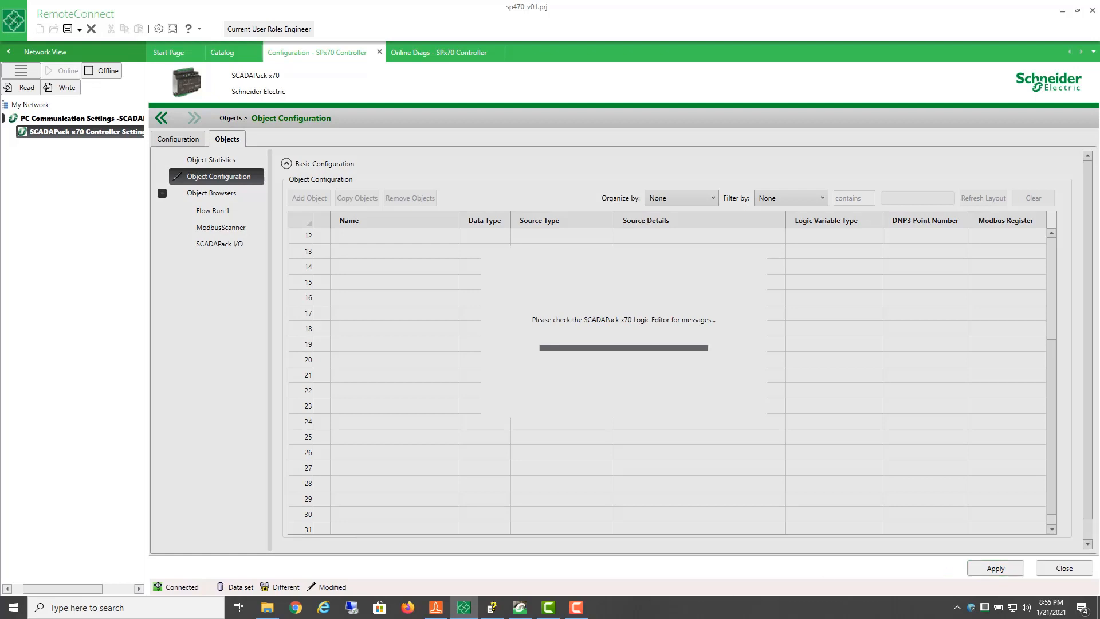
click(522, 609)
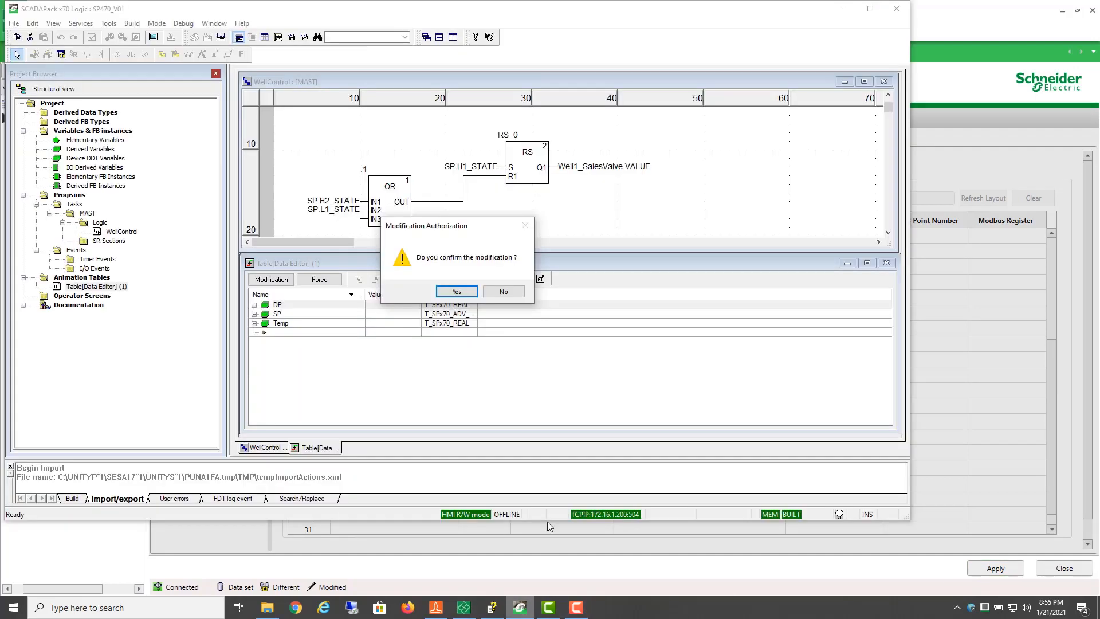
click(461, 291)
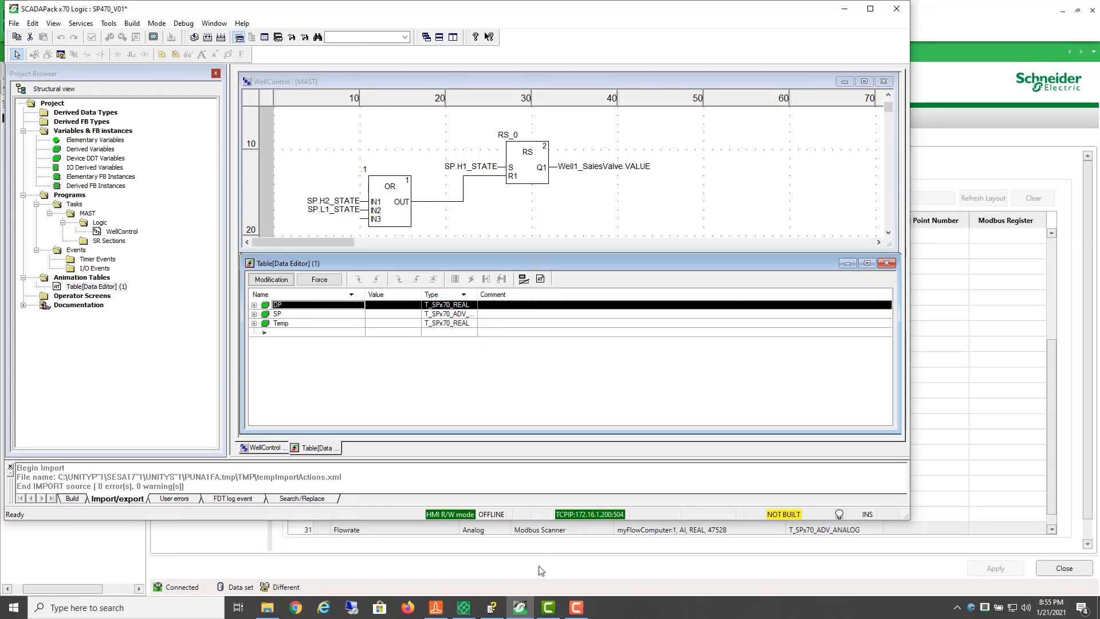
Step: Switch back to RemoteConnect and write the configuration and logic to the device
click(464, 612)
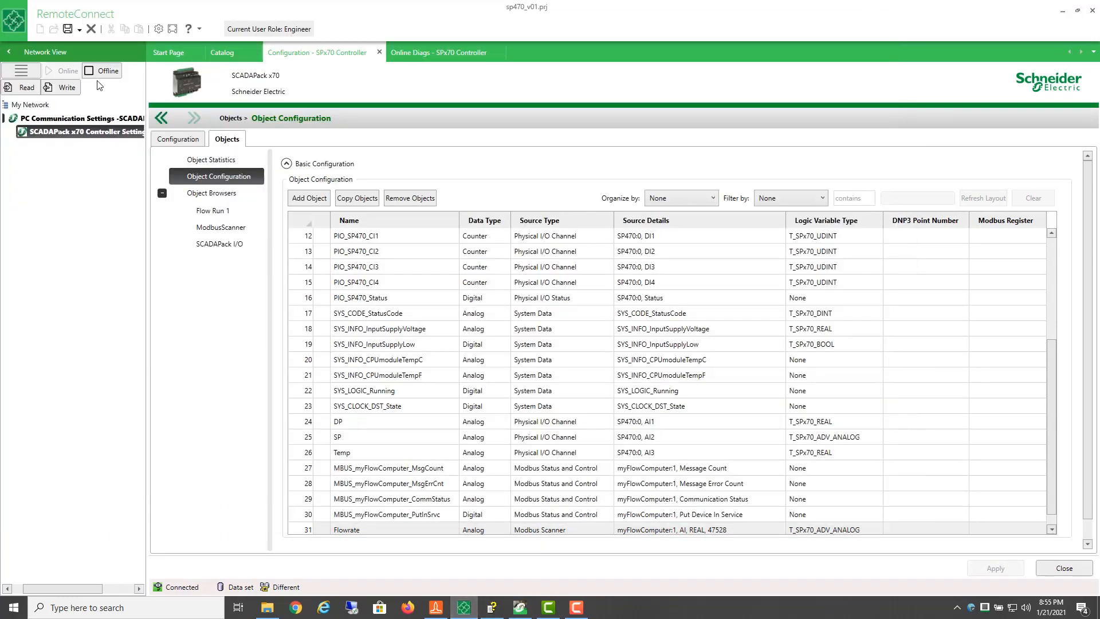
click(67, 91)
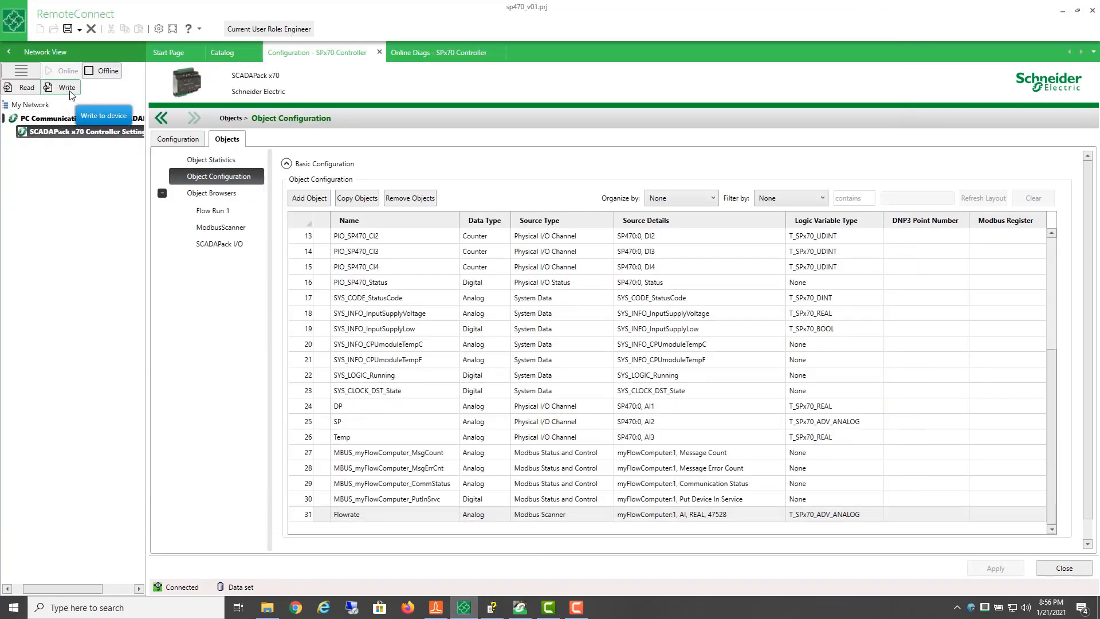
click(677, 330)
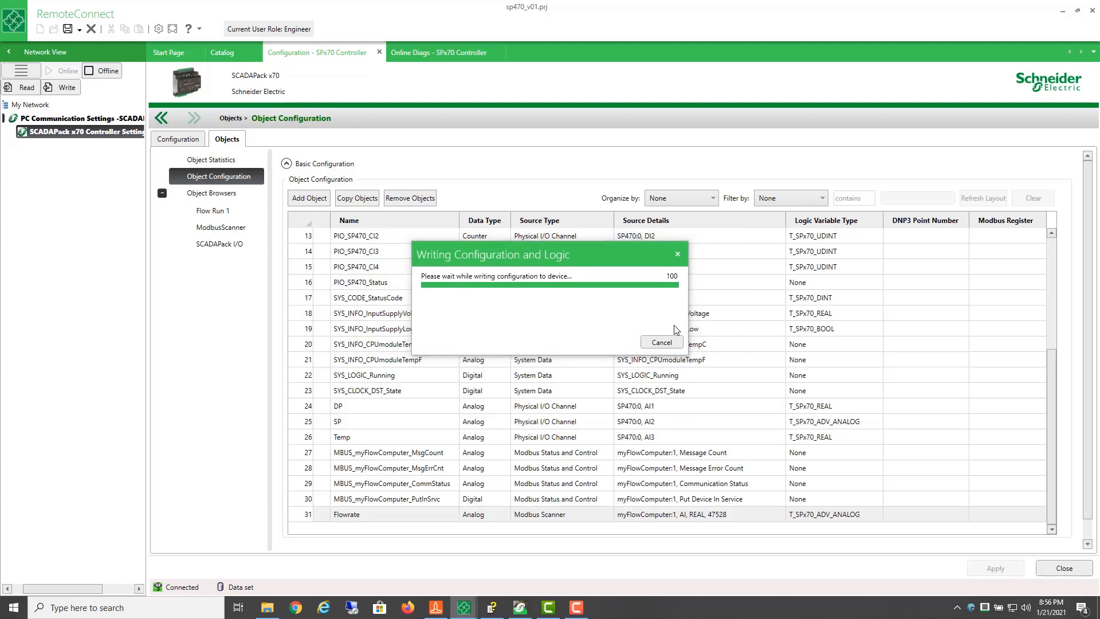
click(701, 331)
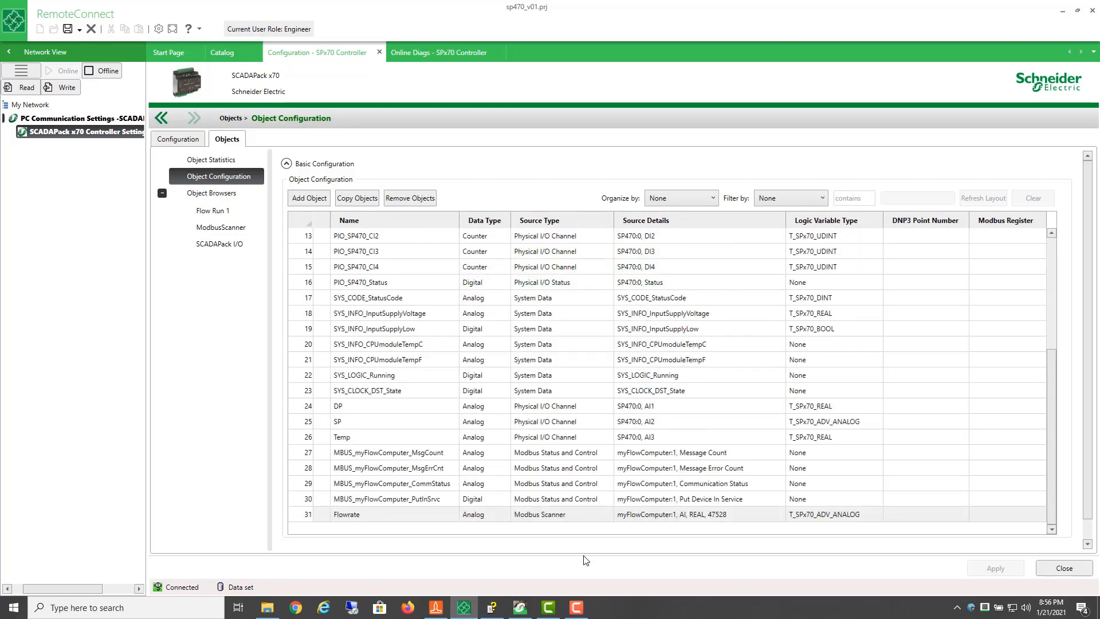
Step: Switch to SCADAPack x70 Logic, add the Flowrate variable to the animation table and expand its members
click(520, 608)
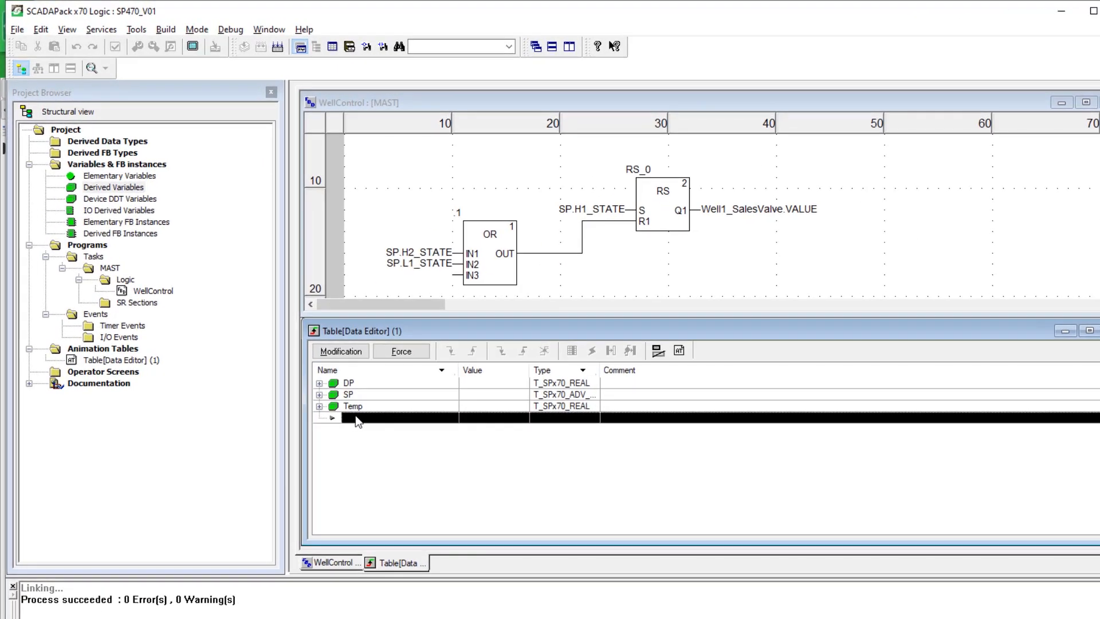
click(357, 421)
text(FLowrate)
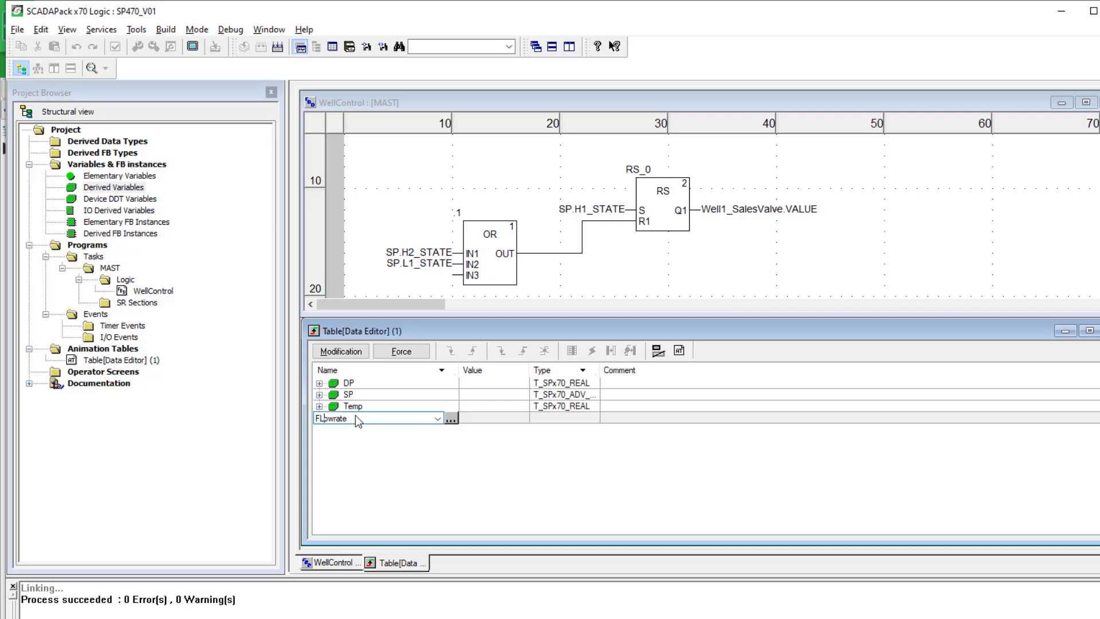
key(Return)
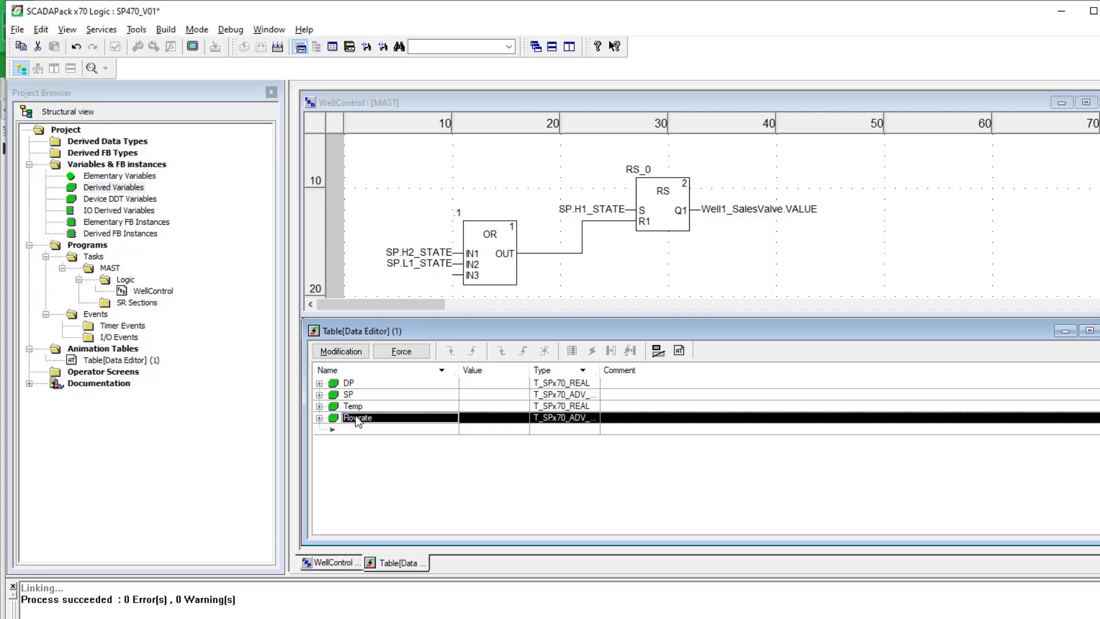
click(319, 419)
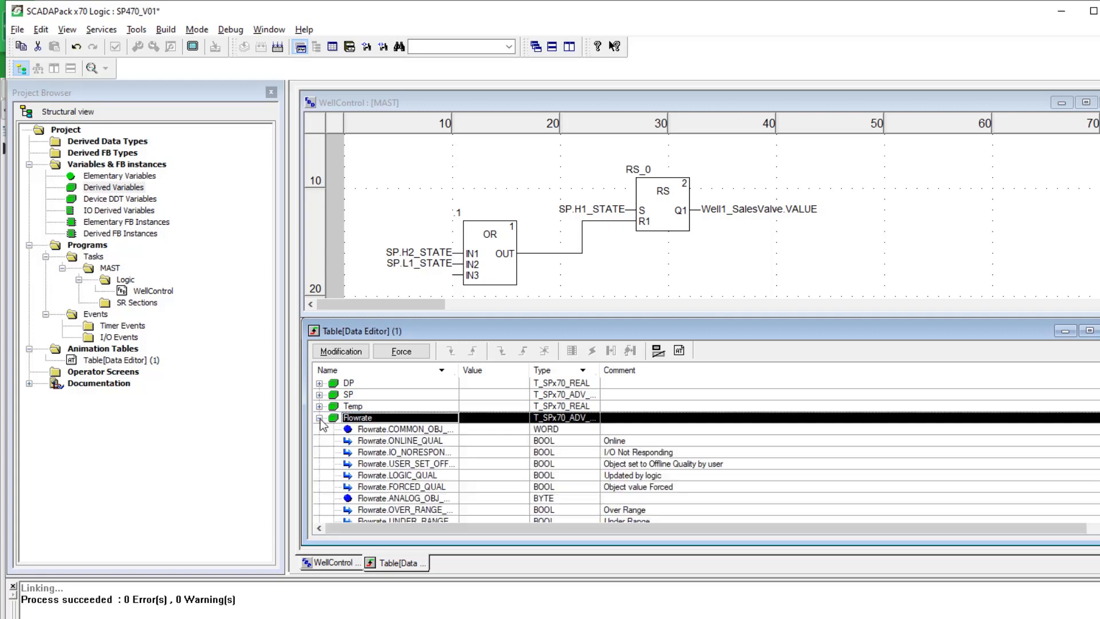
Step: Connect the logic editor to the controller and check Flowrate's live engineering value and L1_STATE in the animation table
click(211, 30)
click(209, 42)
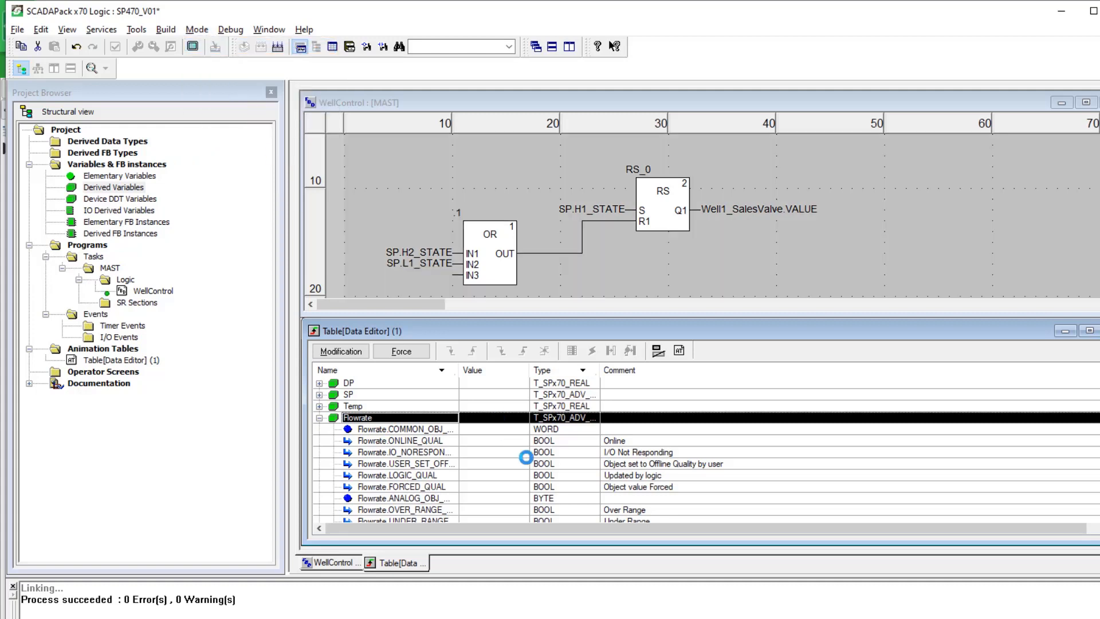
scroll(480, 470, down, 1)
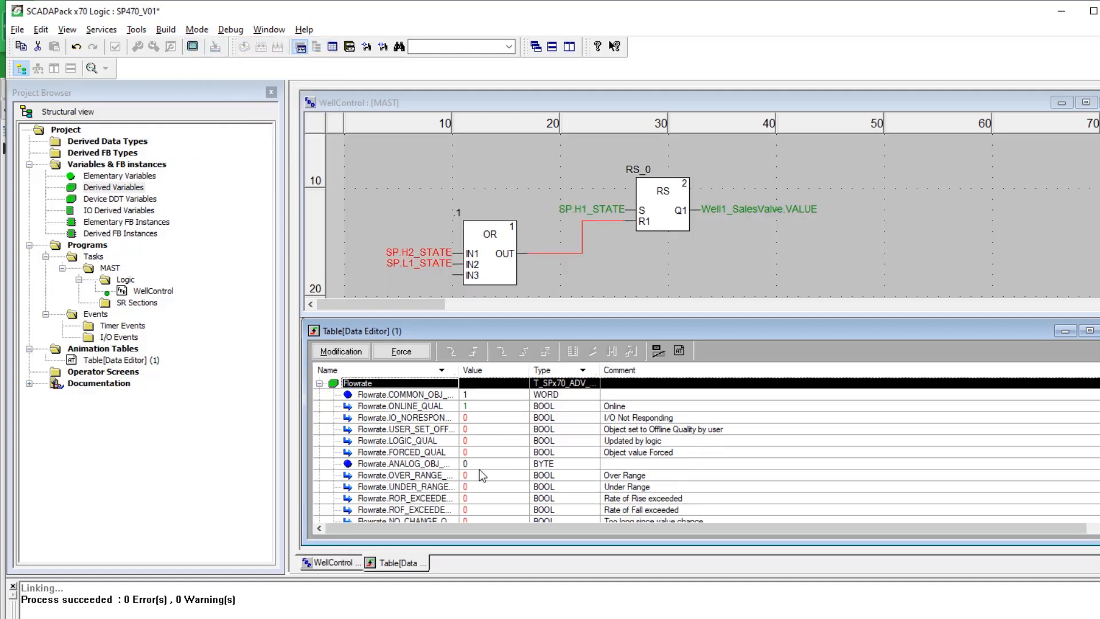
scroll(479, 469, down, 2)
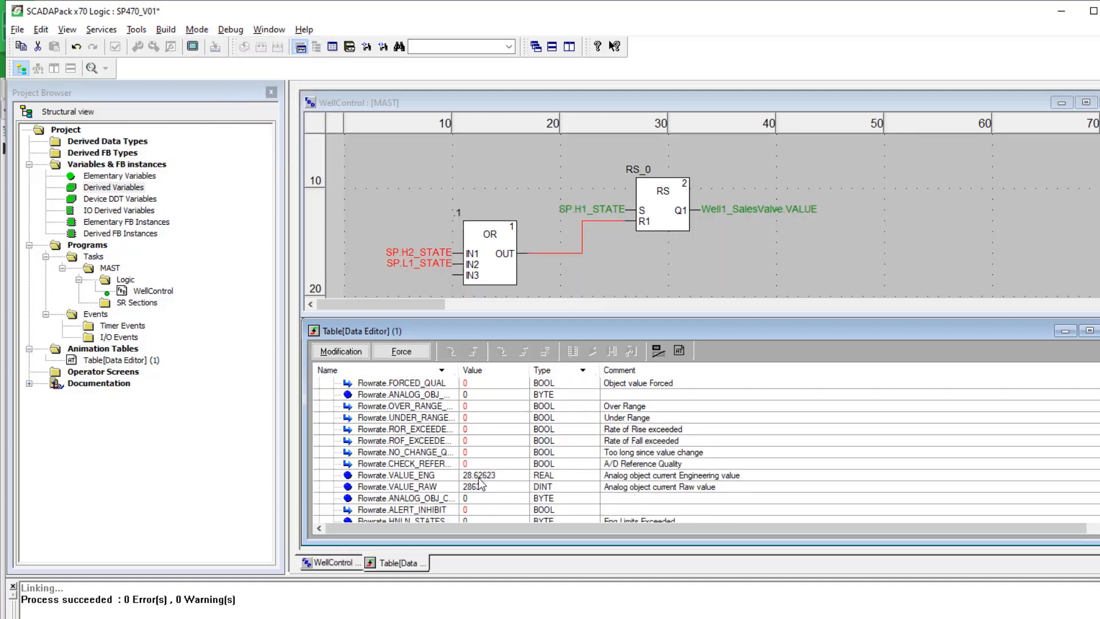
scroll(480, 483, down, 2)
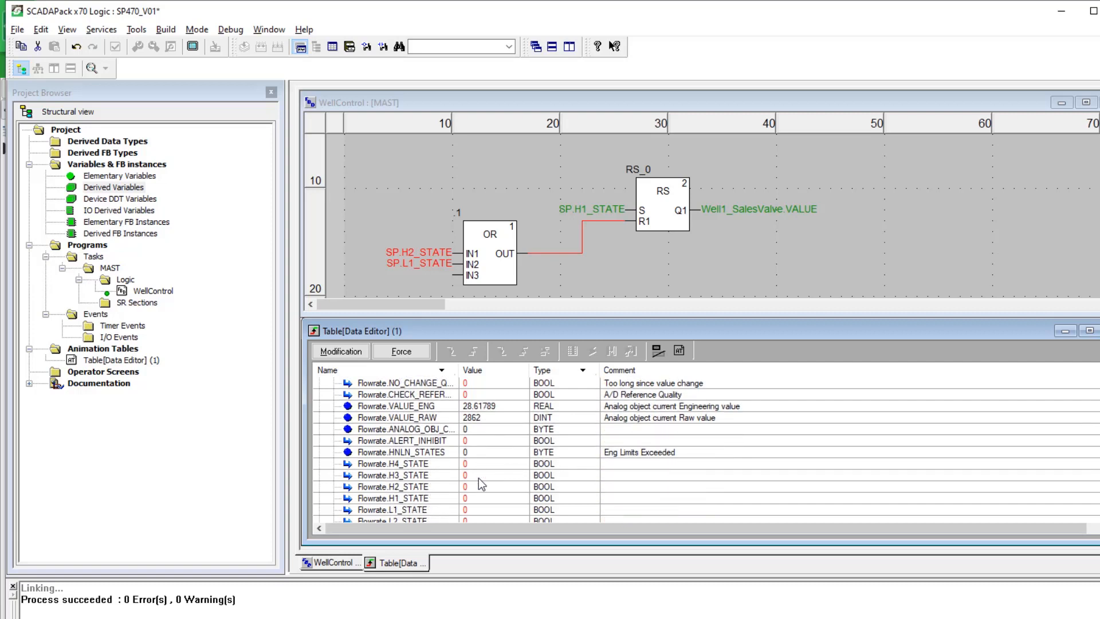
scroll(479, 485, down, 1)
click(427, 500)
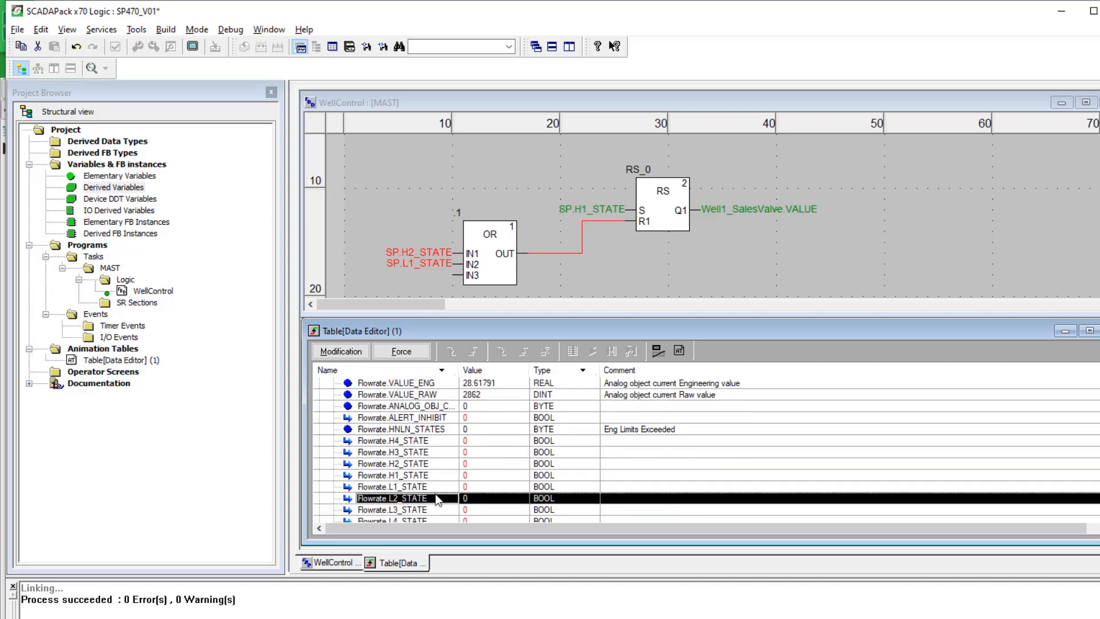
click(435, 487)
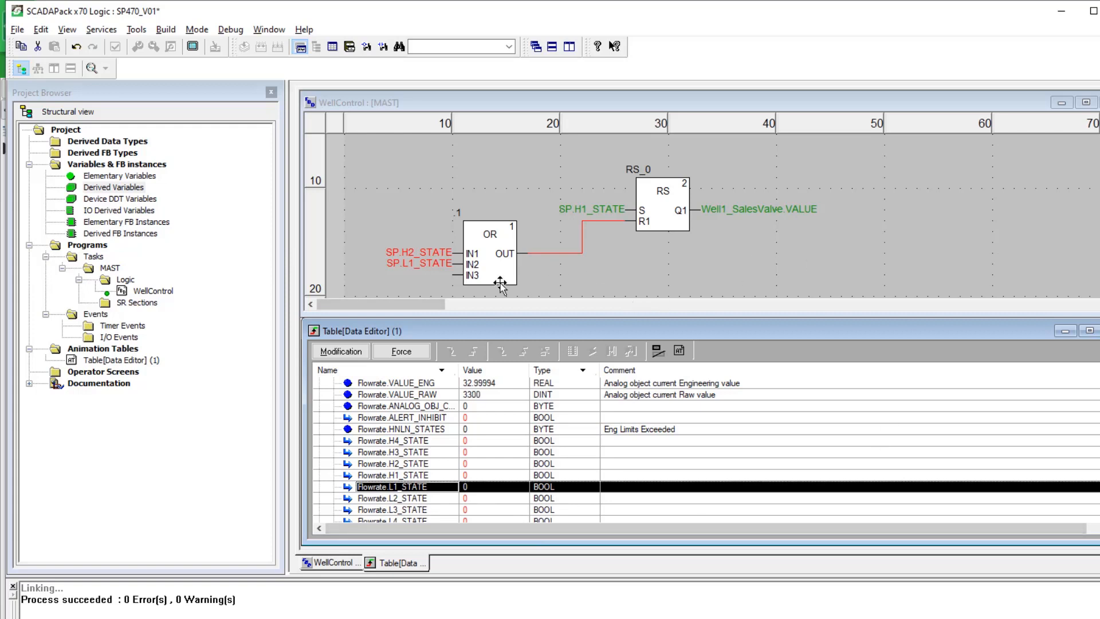
Step: Assign Flowrate.L1_STATE to input IN3 of the OR block in the WellControl section and authorize the modification
click(465, 279)
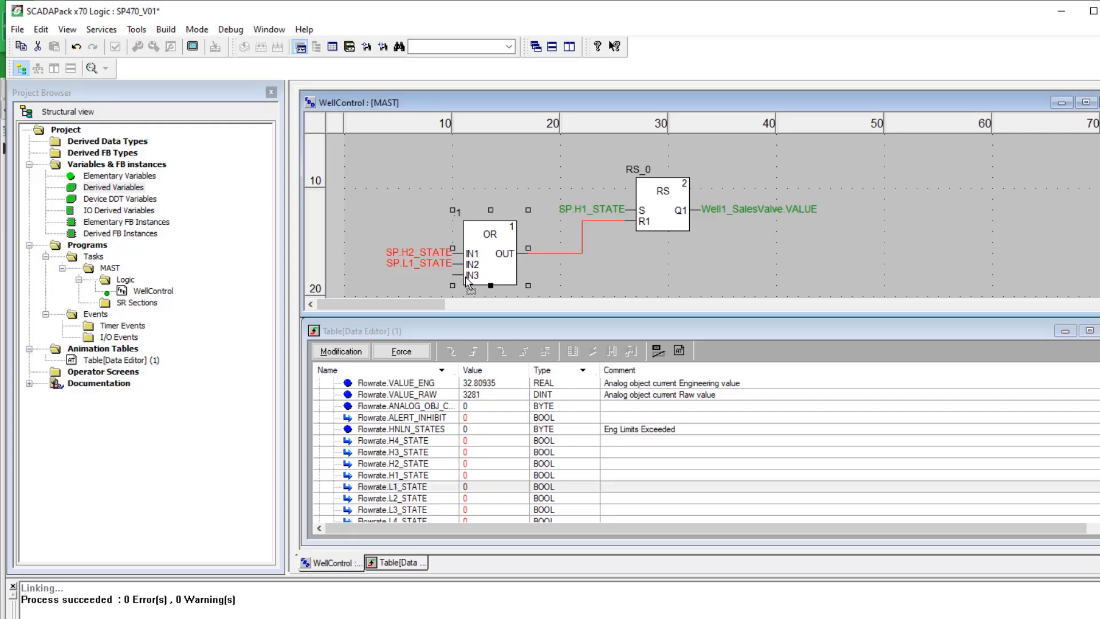
double_click(462, 278)
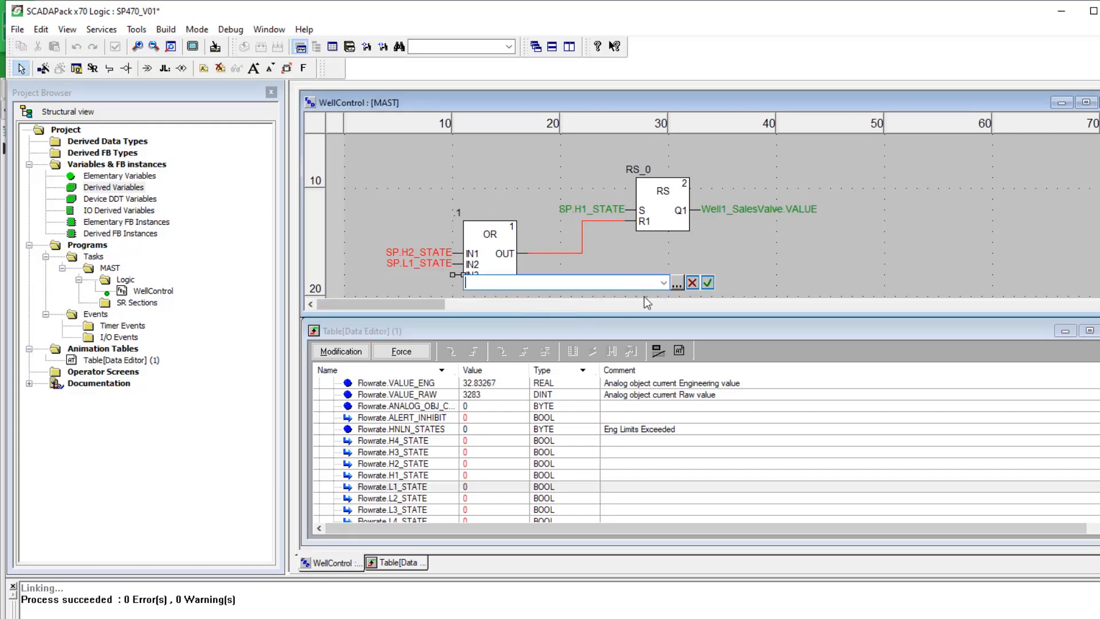
click(680, 283)
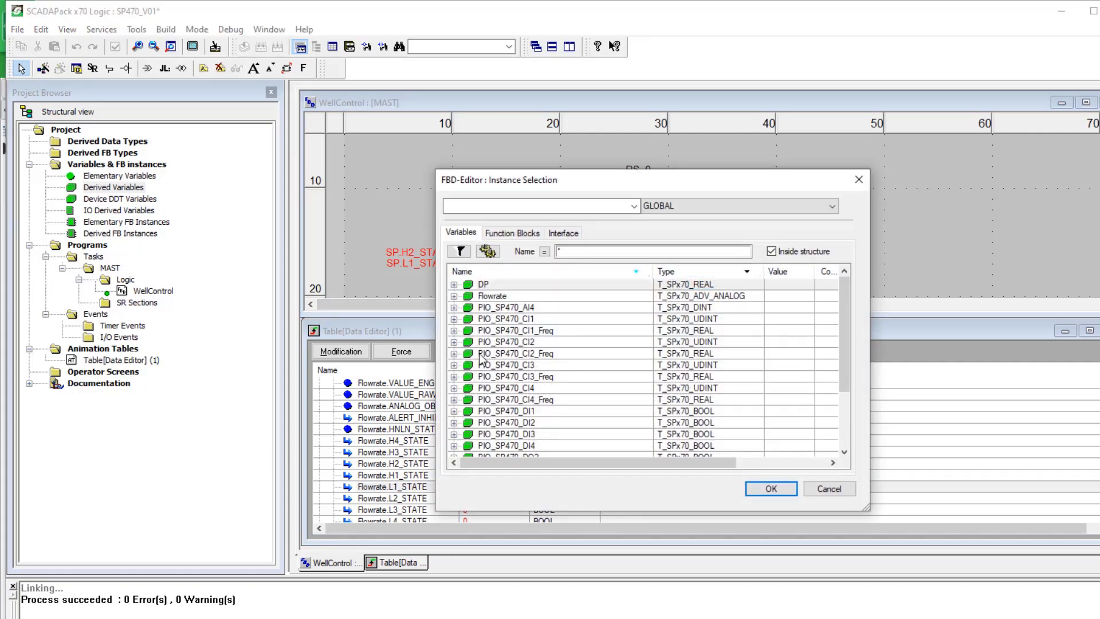
click(454, 296)
scroll(539, 422, down, 4)
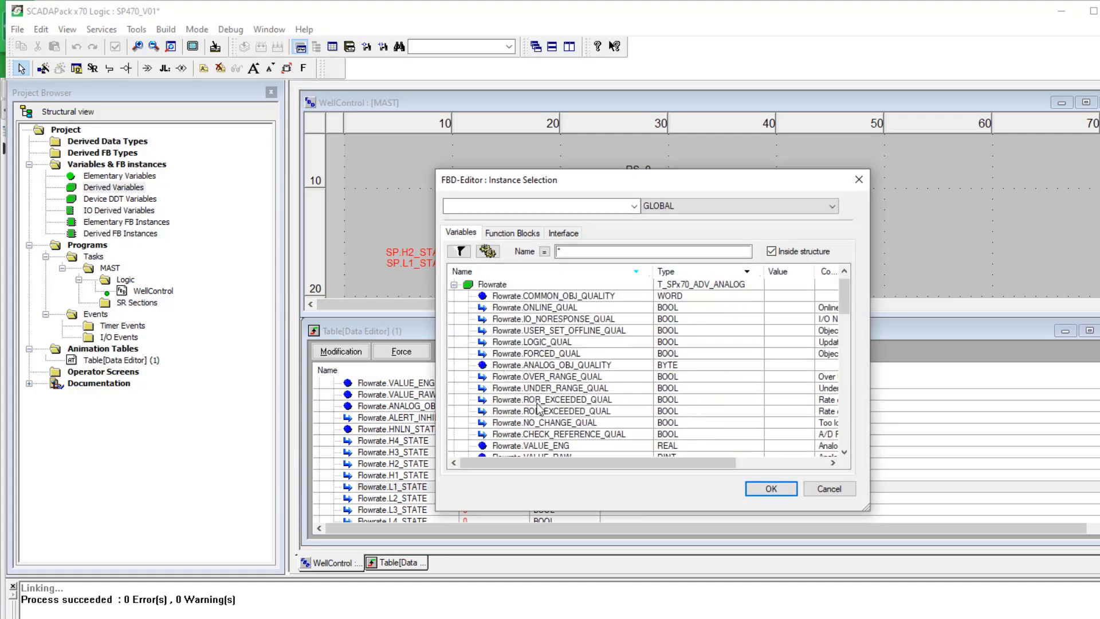
scroll(539, 424, down, 1)
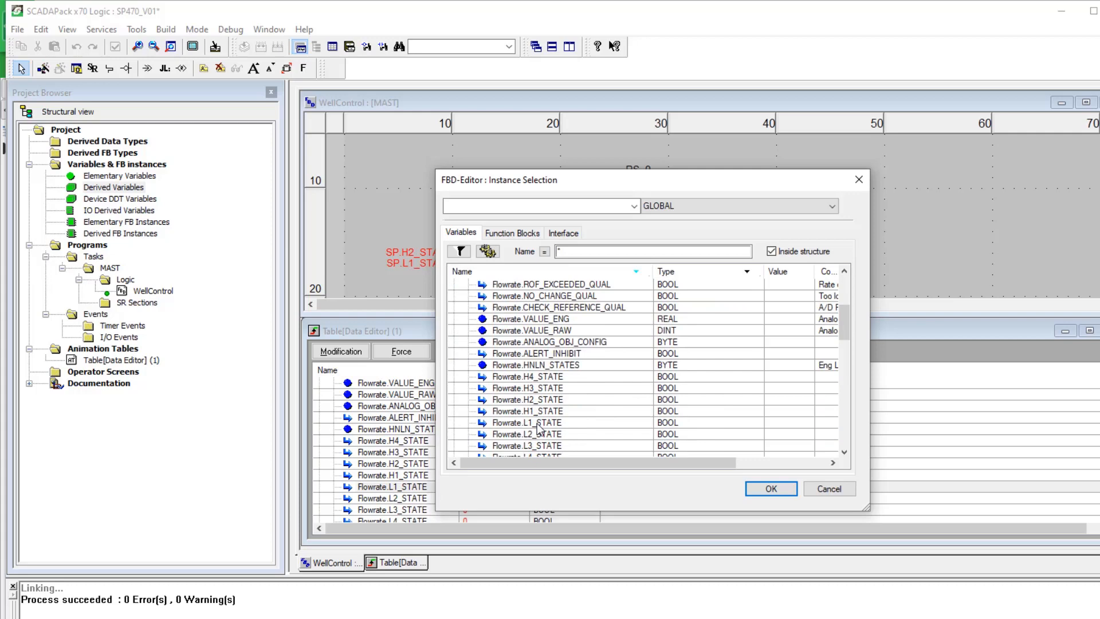
click(537, 423)
click(771, 488)
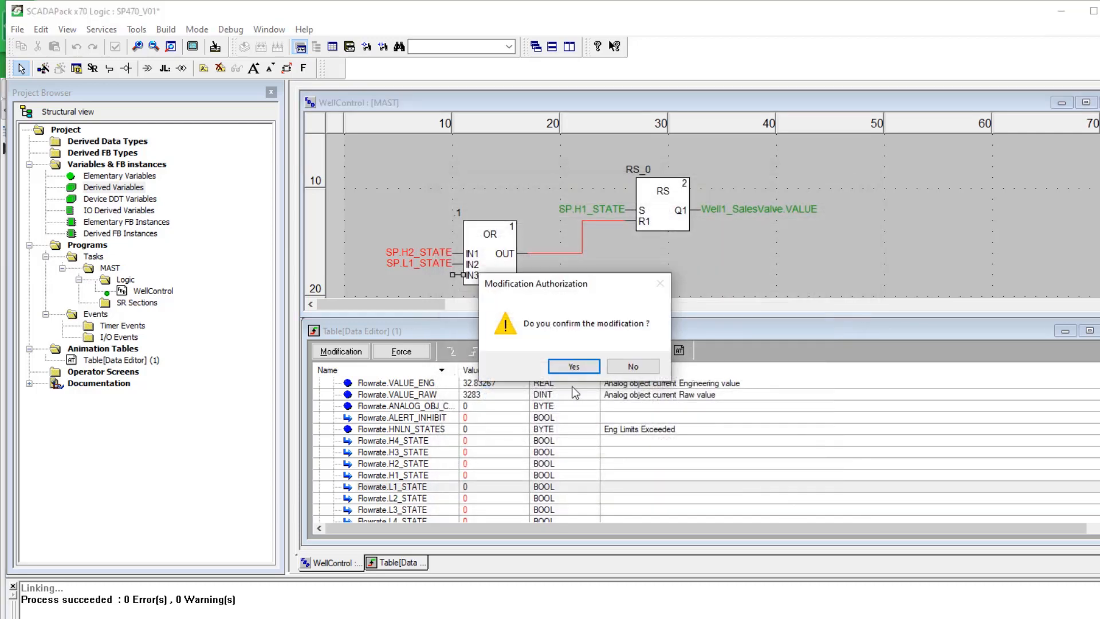
click(573, 365)
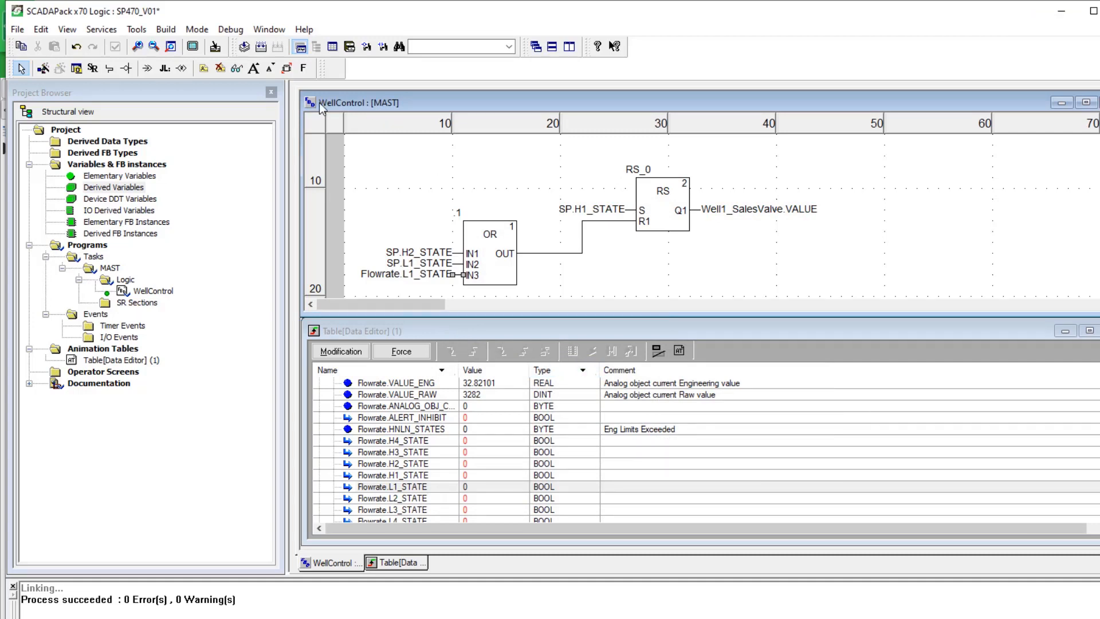
Step: Build the changes to the WellControl section and apply the online modification to the controller
click(198, 32)
mouse_move(163, 33)
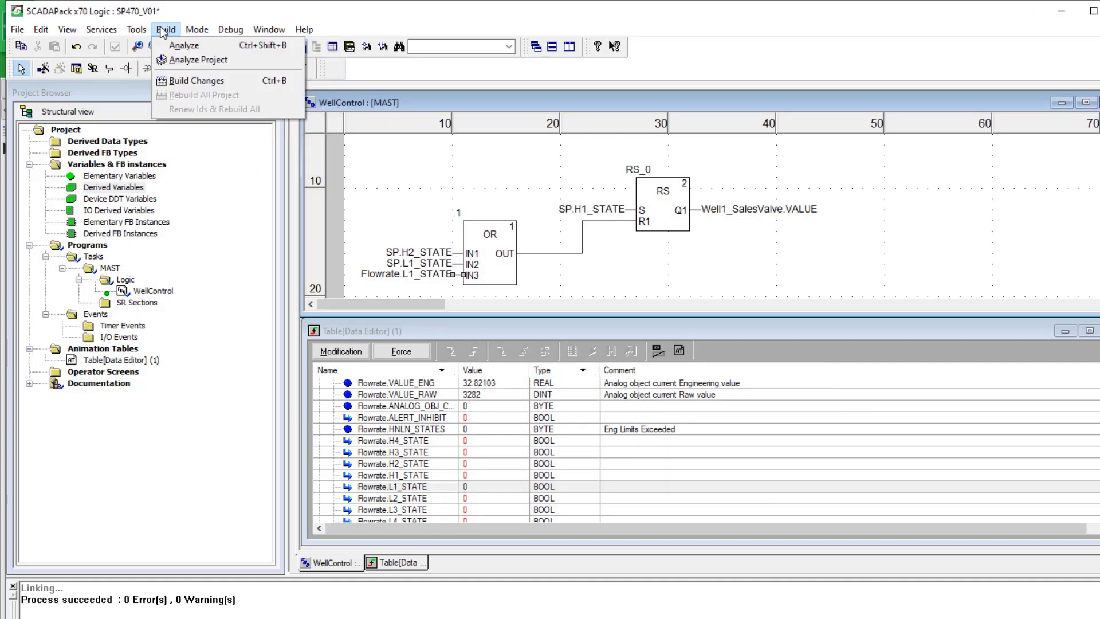
click(179, 80)
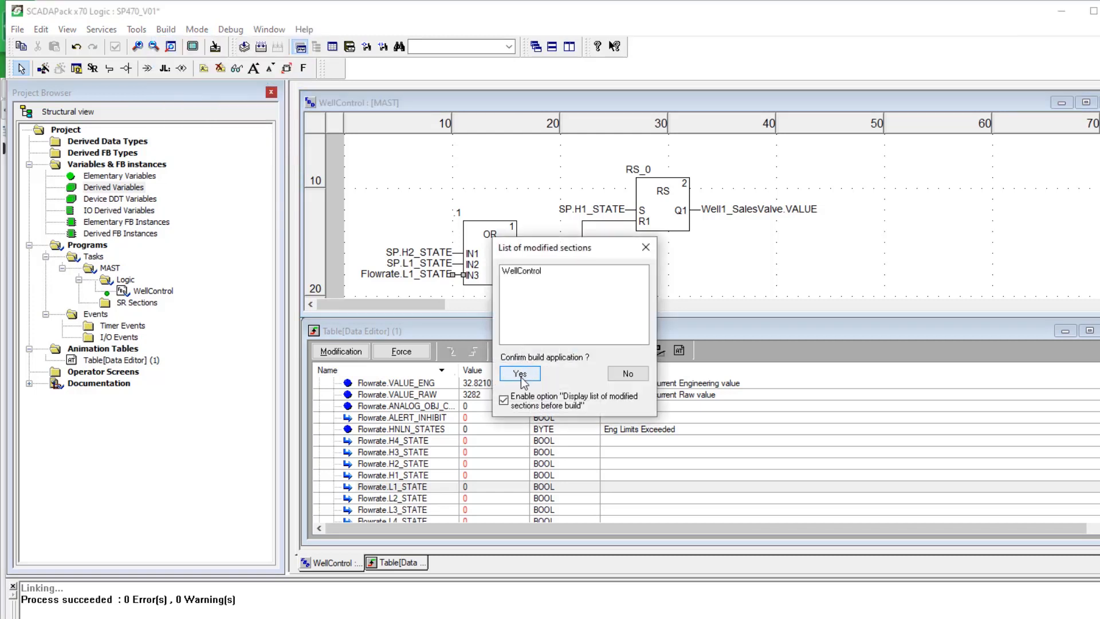
click(520, 375)
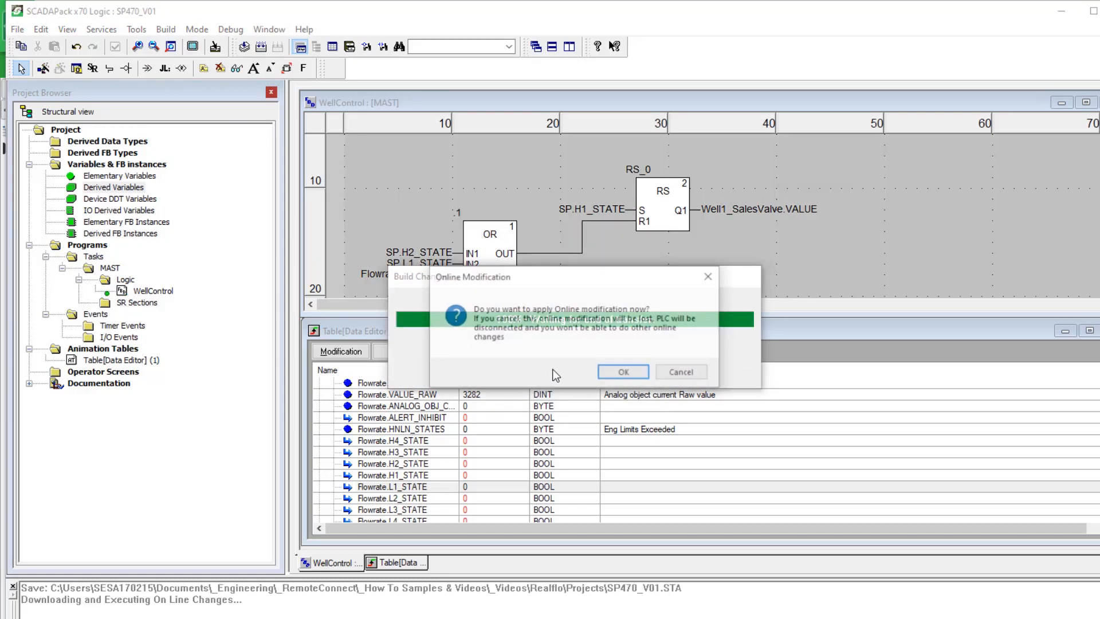
click(609, 374)
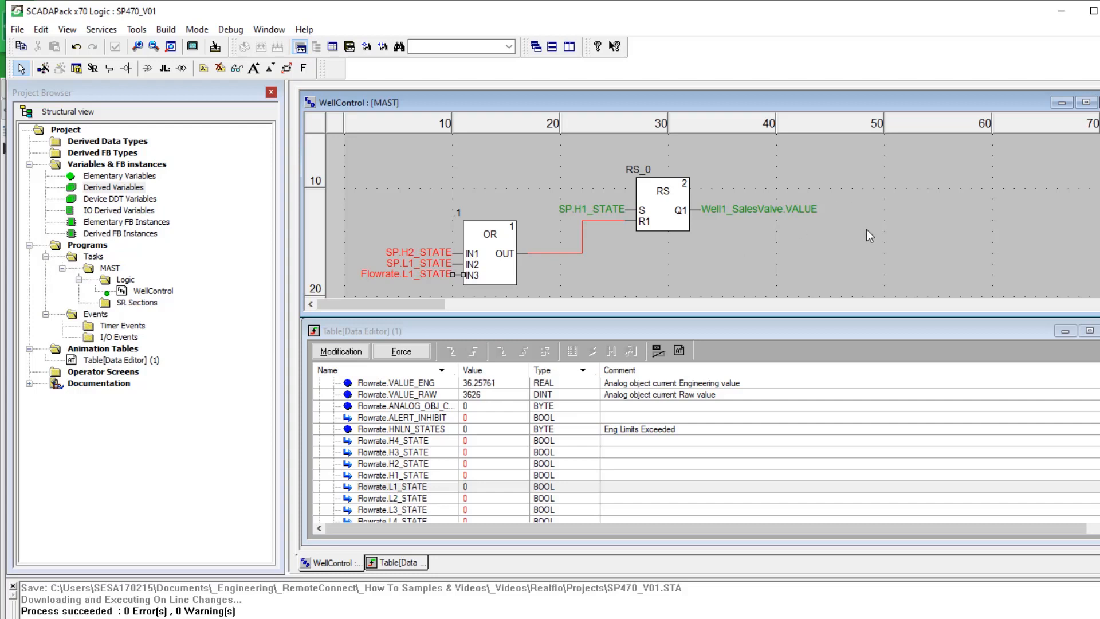
click(642, 510)
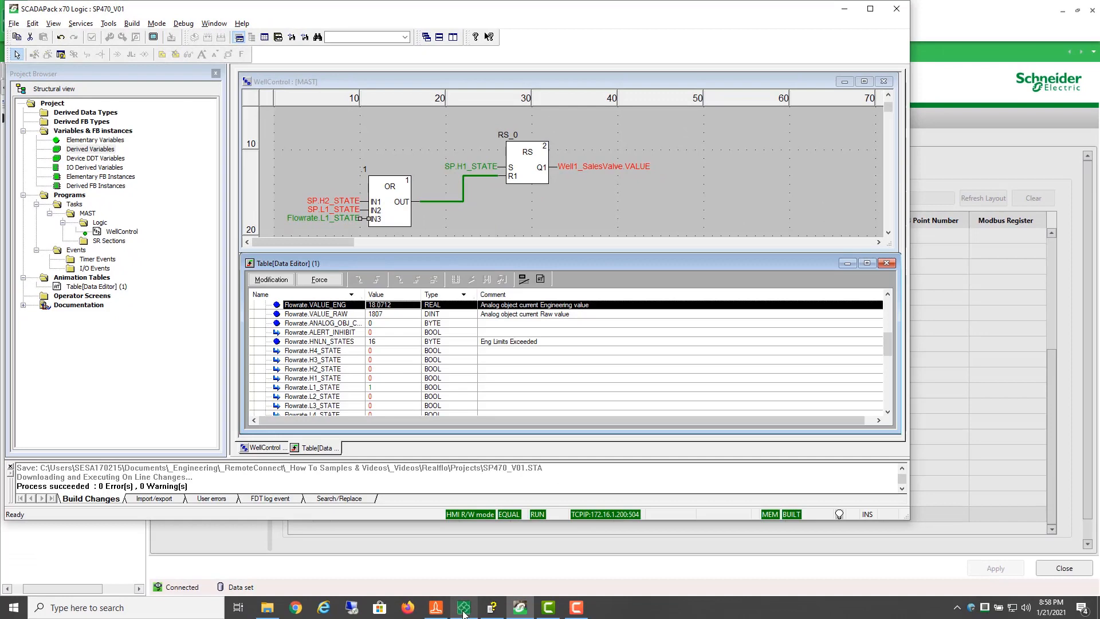
Step: Switch to RemoteConnect and view the SP object's alert notification settings, reached from the DP object in the Object Editor
click(464, 609)
click(789, 383)
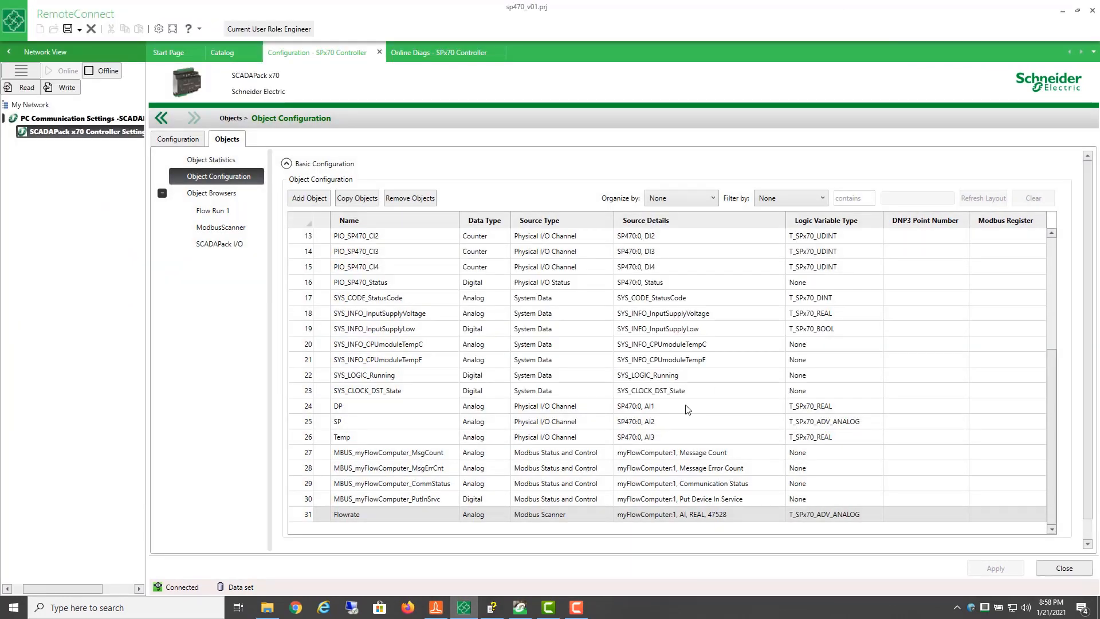
double_click(535, 407)
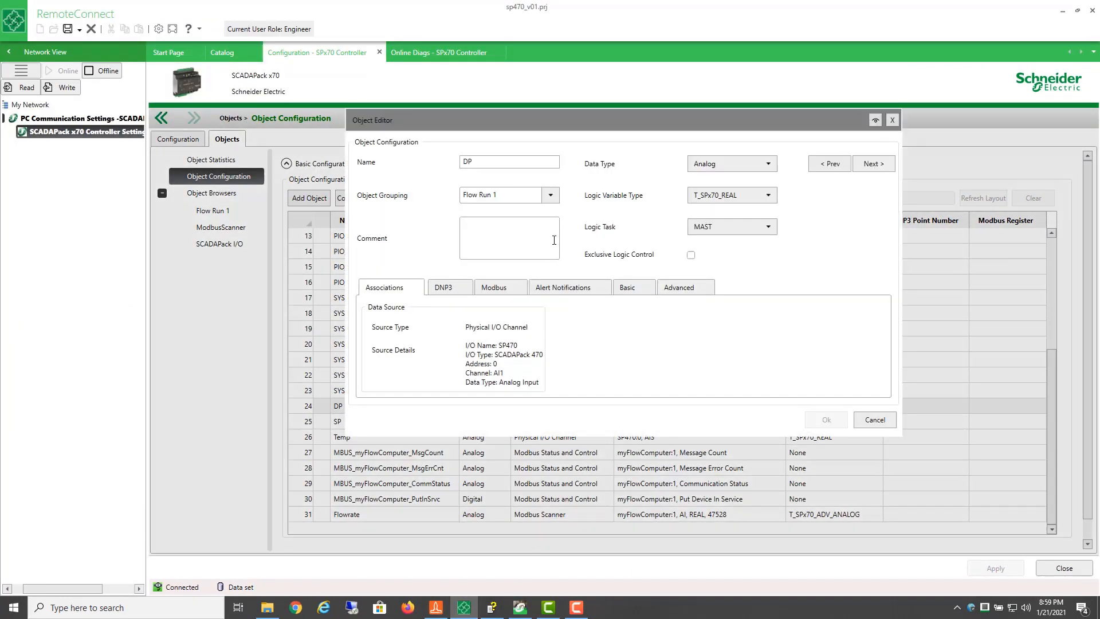
click(870, 166)
click(553, 290)
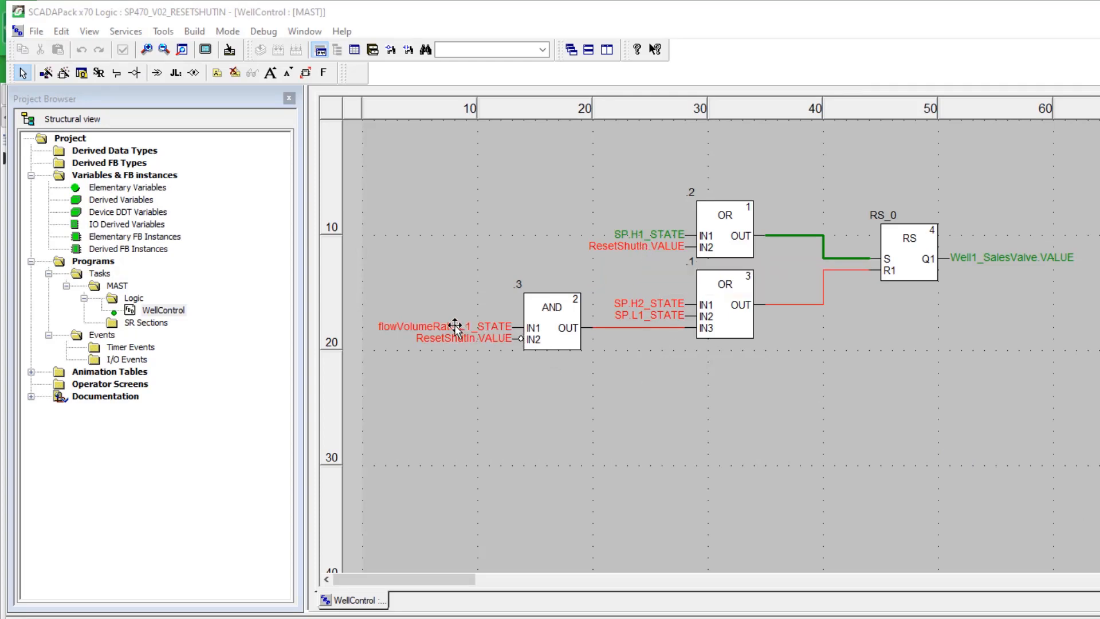
mouse_move(455, 326)
mouse_move(507, 327)
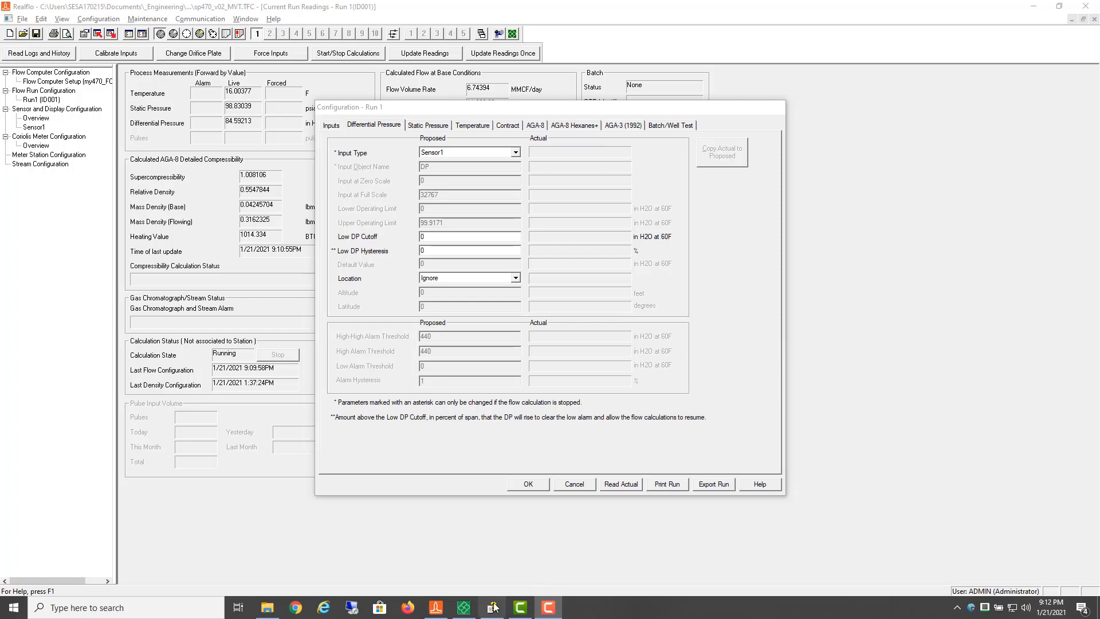
Step: Switch to RemoteConnect and review the object associations of myFlowComputer's Modbus scanners starting at registers 47528 and 37162
click(464, 611)
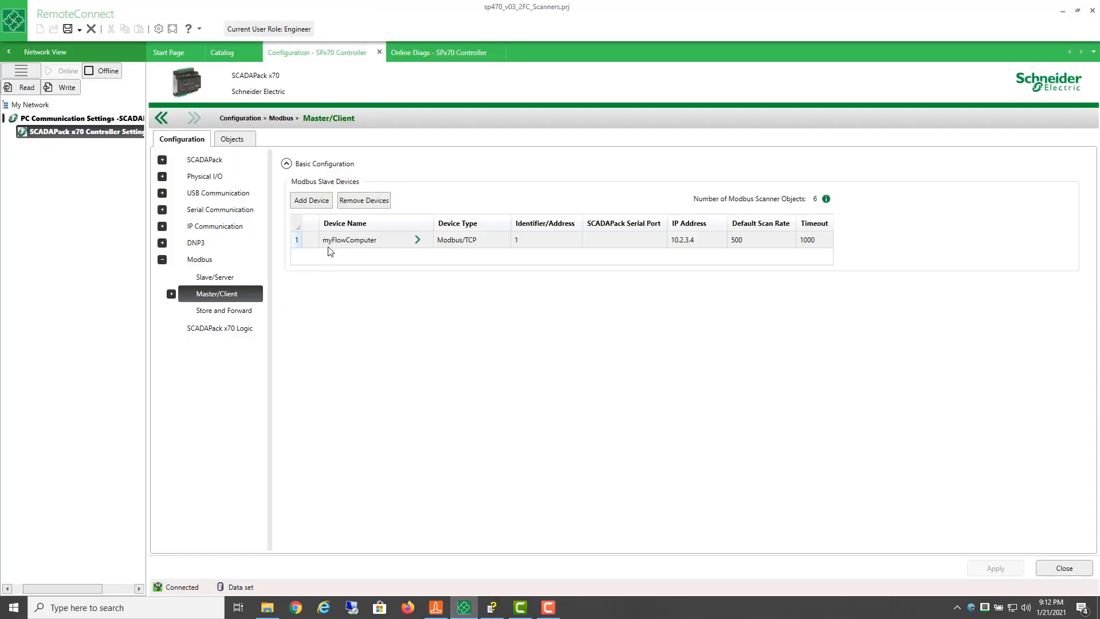
click(171, 293)
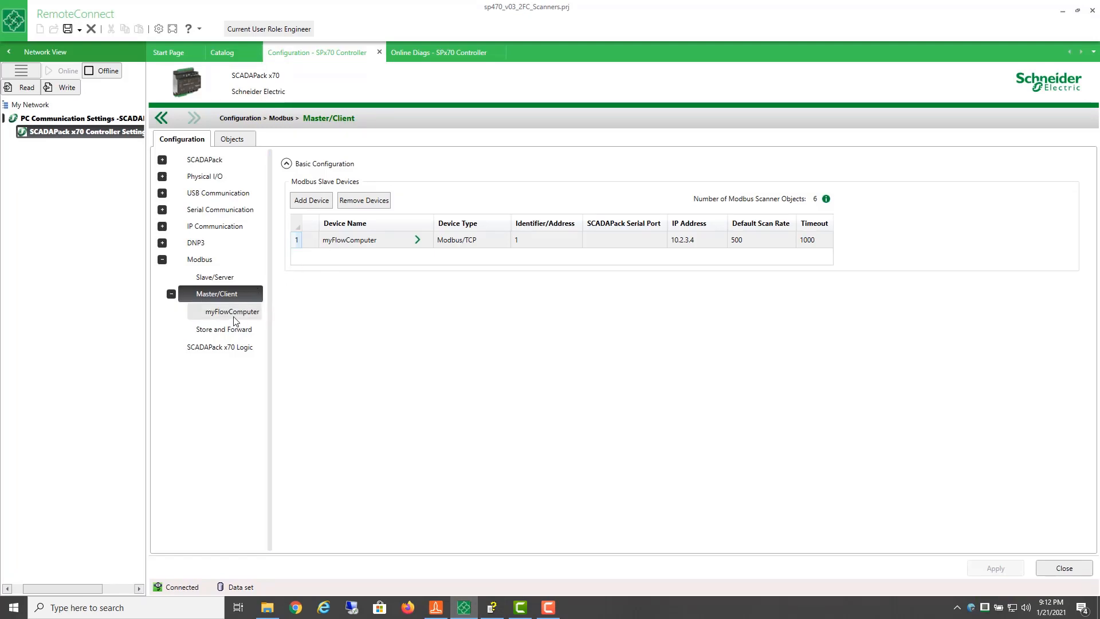
click(232, 311)
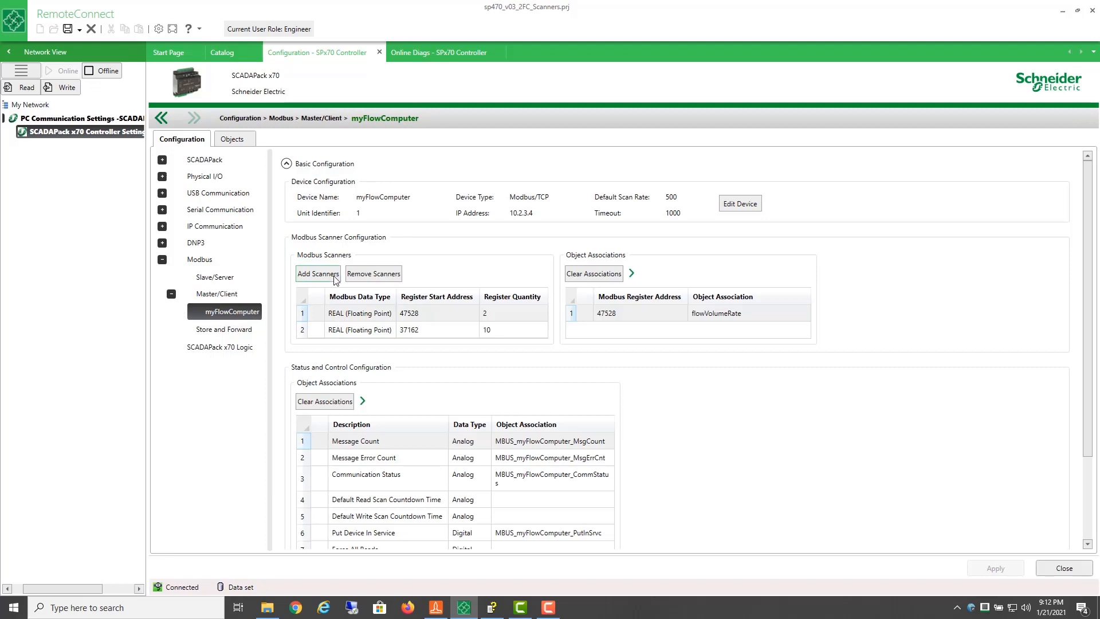
click(358, 317)
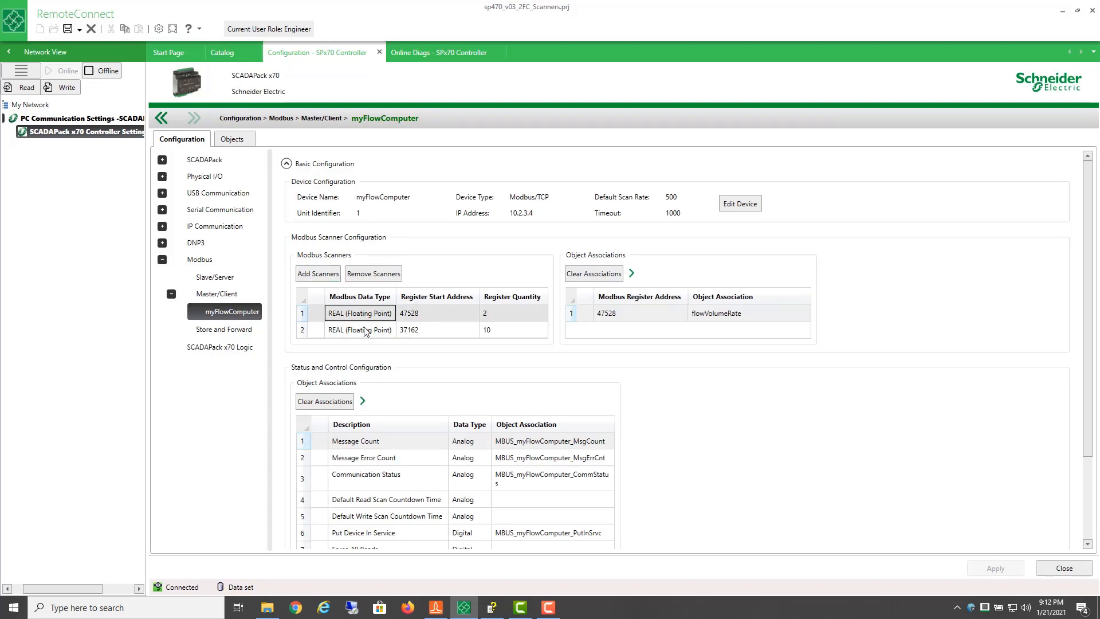
click(365, 331)
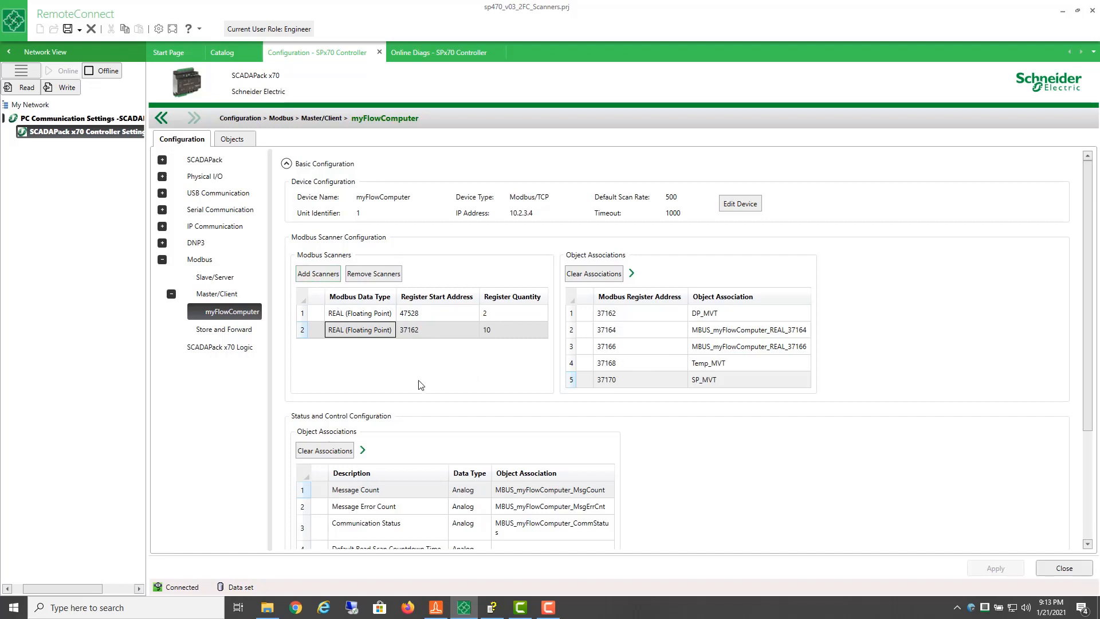
Step: Look through the meter run readings registers in the Realflo Documentation Set, and return to RemoteConnect
click(495, 612)
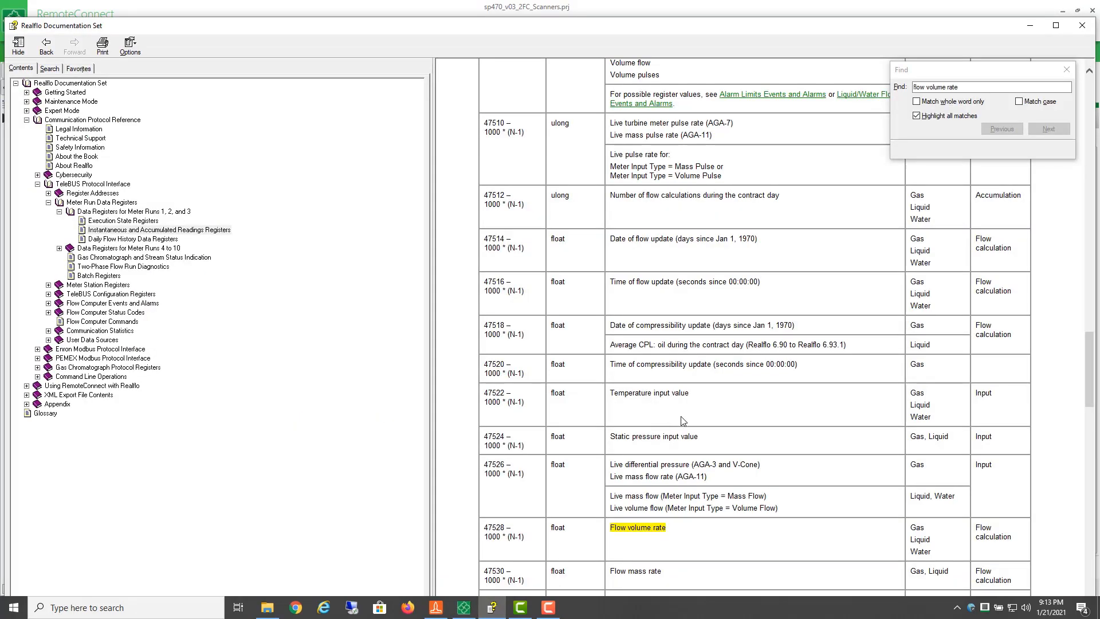
scroll(656, 353, up, 6)
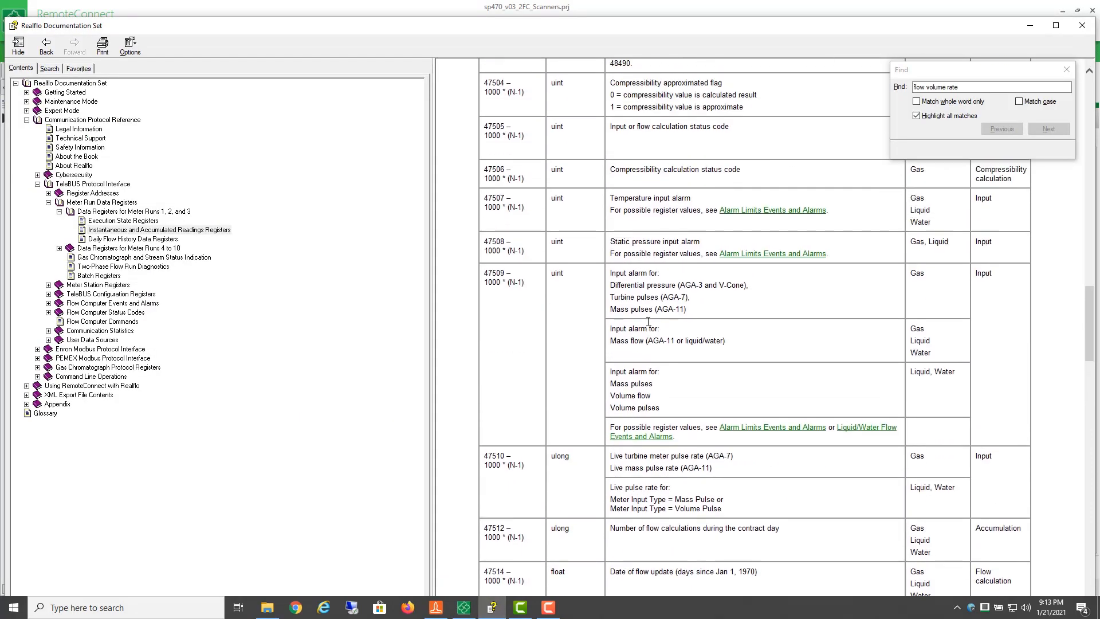
scroll(648, 321, up, 6)
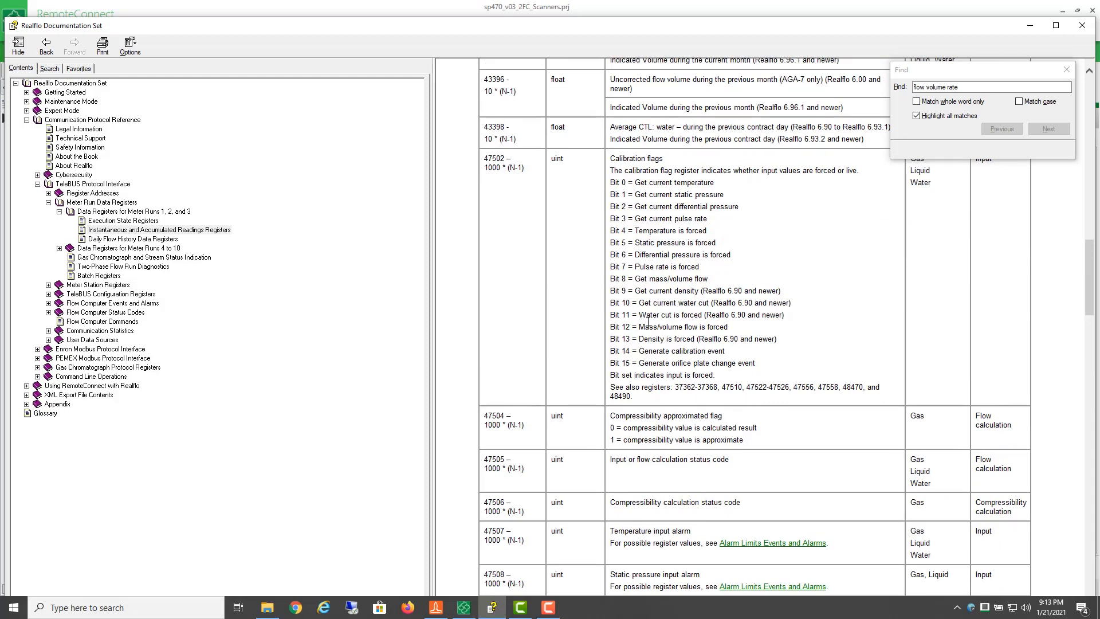
key(alt+Tab)
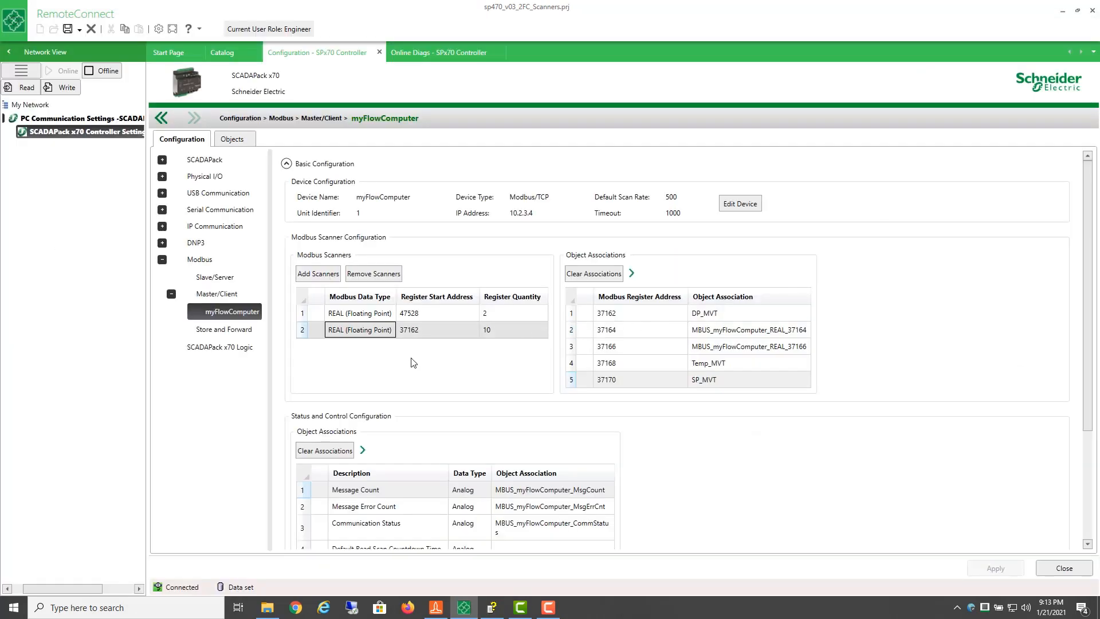